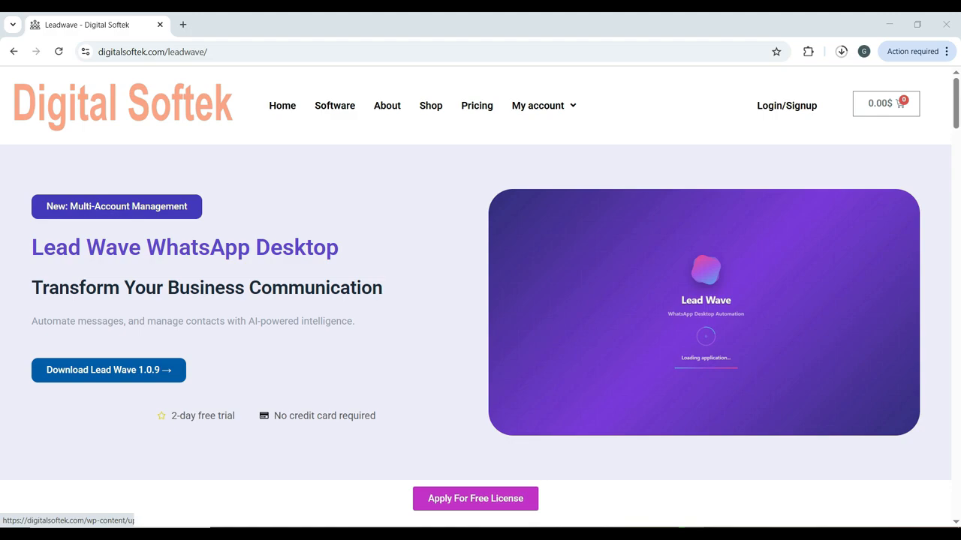
- Minimize the Chrome window with the Lead Wave download page to show the desktop
{"action": "left_click", "coordinate": [888, 24]}
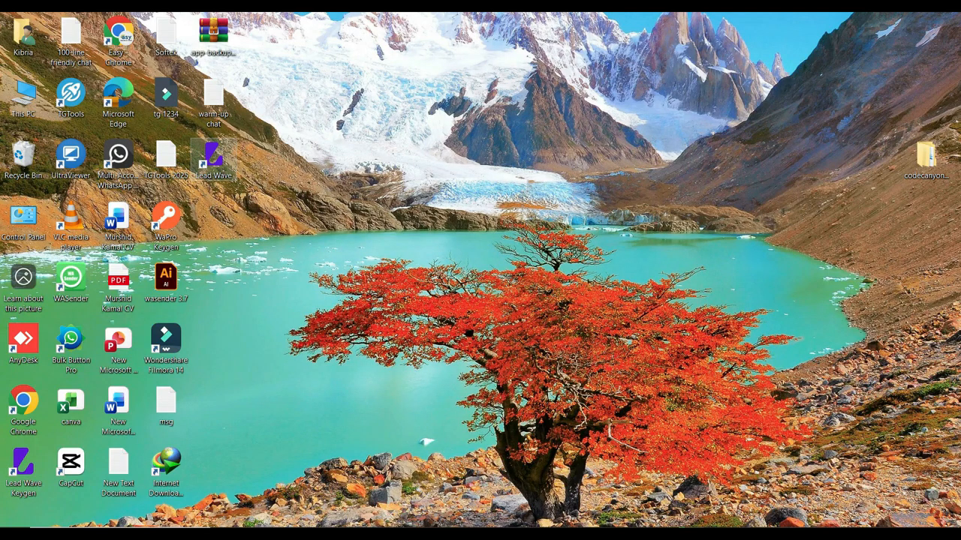
- Launch Lead Wave, copy its license code, and go to the license key entry form
{"action": "double_click", "coordinate": [213, 159]}
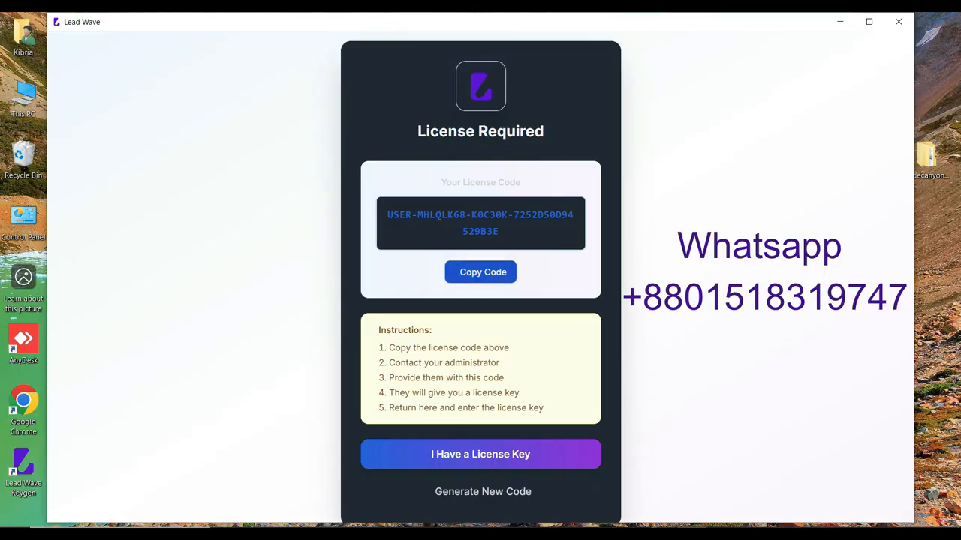
{"action": "left_click", "coordinate": [482, 272]}
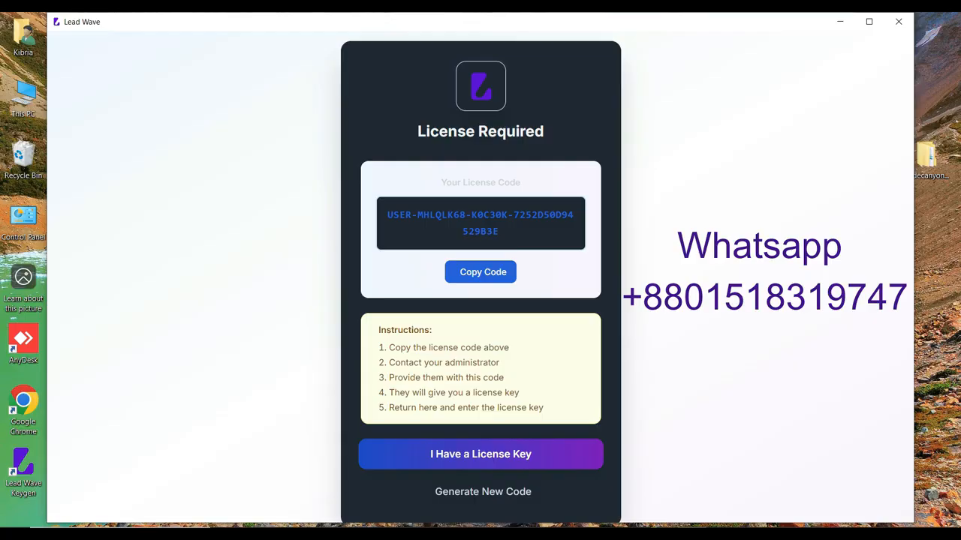
{"action": "left_click", "coordinate": [480, 454]}
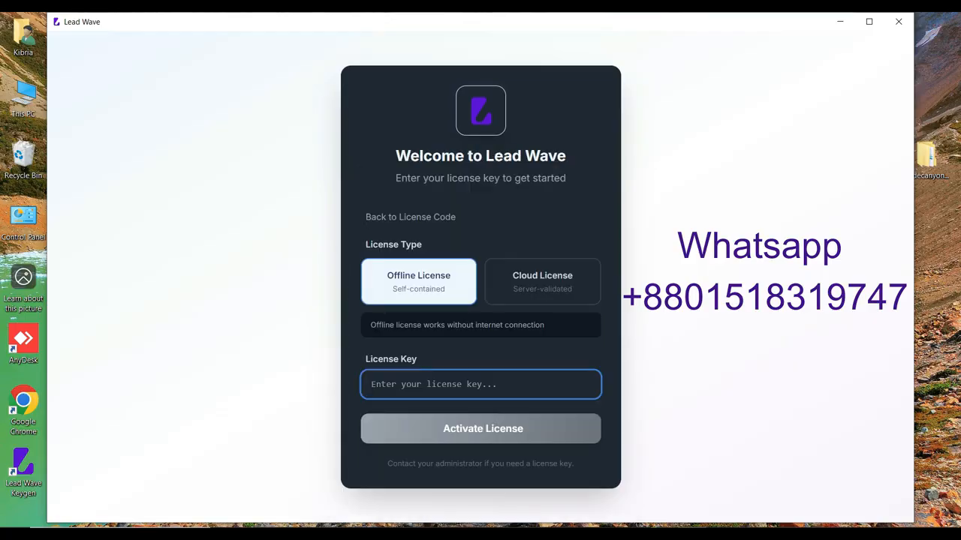
- Paste the offline license key into the License Key field and activate it
{"action": "key", "text": "ctrl+v"}
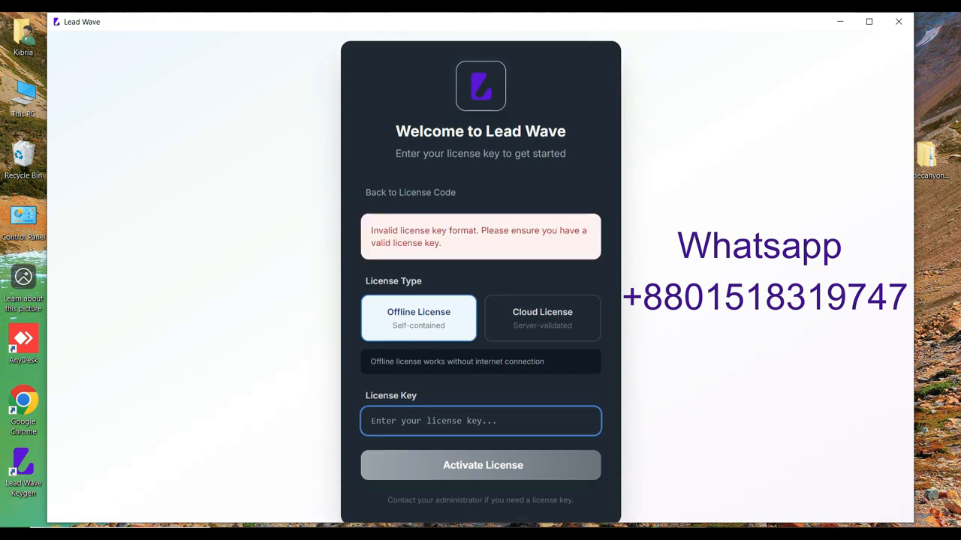
{"action": "key", "text": "ctrl+v"}
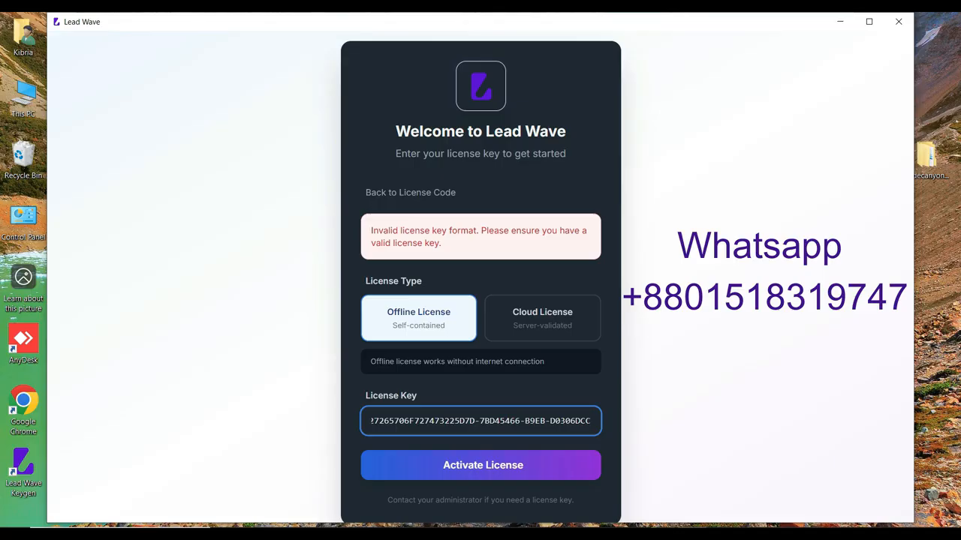
{"action": "left_click", "coordinate": [481, 465]}
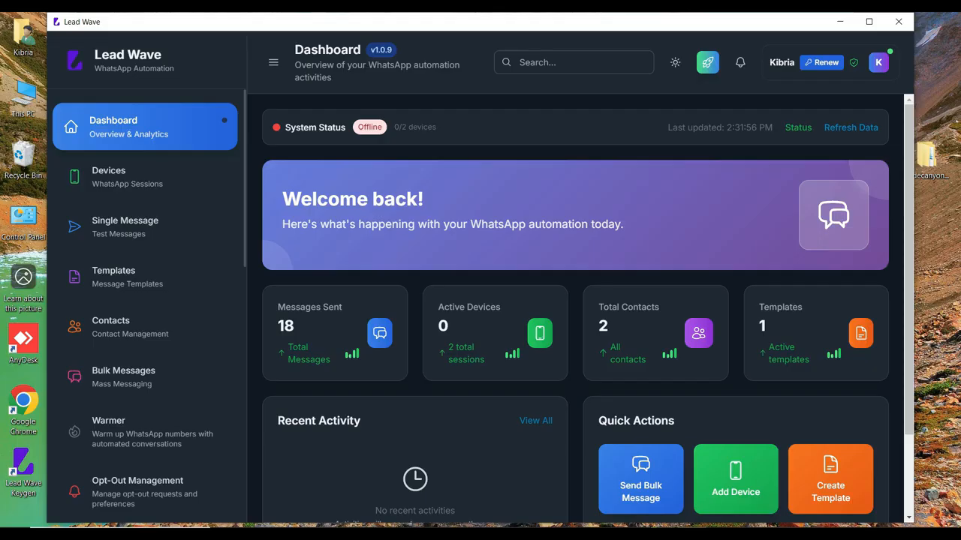
- Maximize Lead Wave and view the Single Message, Templates, Contacts, Bulk Messages and Number Warmer pages
{"action": "left_click", "coordinate": [869, 21]}
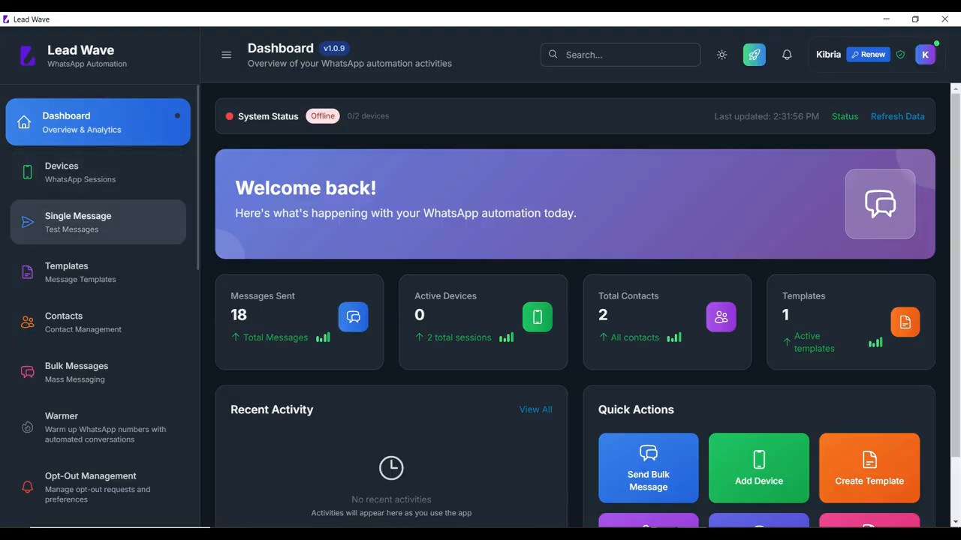
{"action": "left_click", "coordinate": [78, 222]}
{"action": "left_click", "coordinate": [75, 271]}
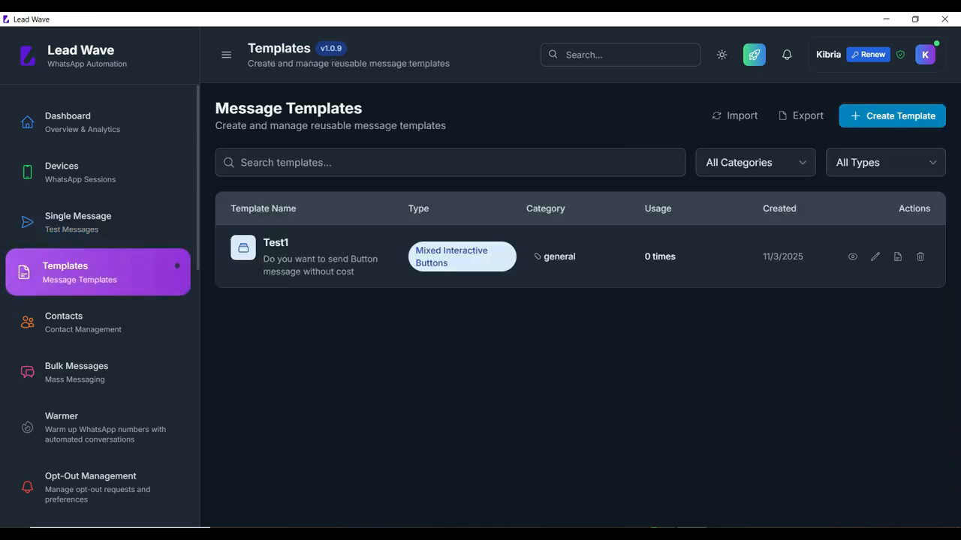
{"action": "left_click", "coordinate": [75, 322]}
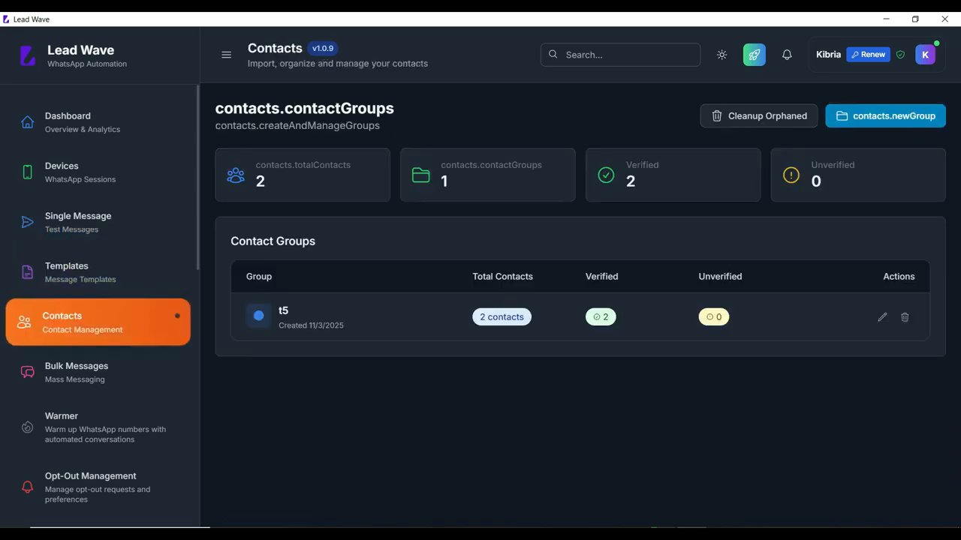
{"action": "left_click", "coordinate": [75, 371]}
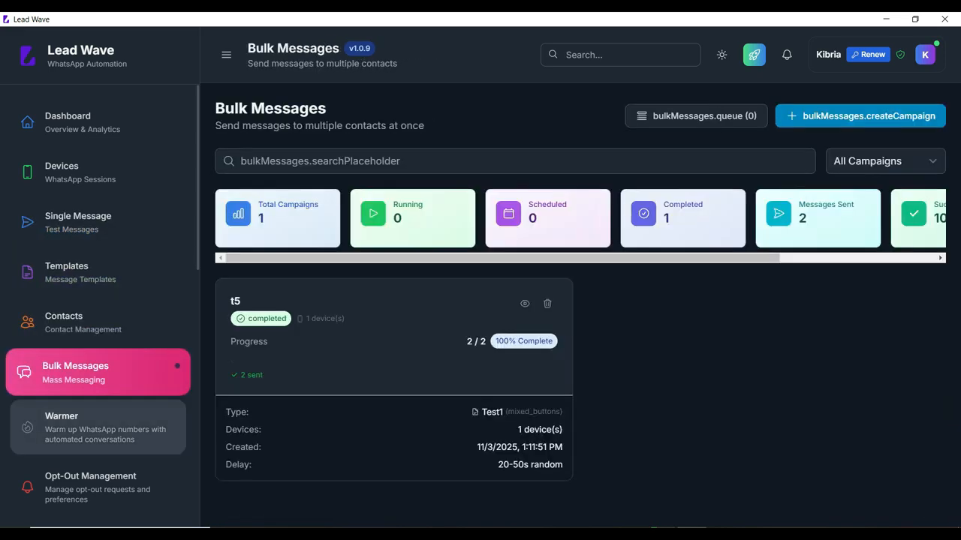
{"action": "left_click", "coordinate": [75, 427]}
- View Opt-Out Management, Auto Reply, Chatbot Flows, AI Chatbot and Call Responder, opening and cancelling a new rule
{"action": "scroll", "coordinate": [75, 382], "scroll_direction": "down", "scroll_amount": 2}
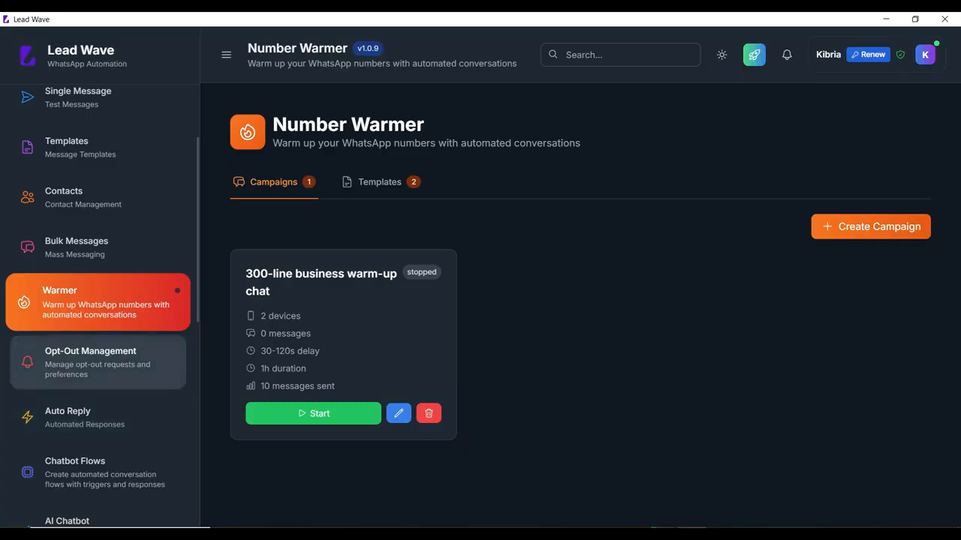
{"action": "left_click", "coordinate": [82, 363]}
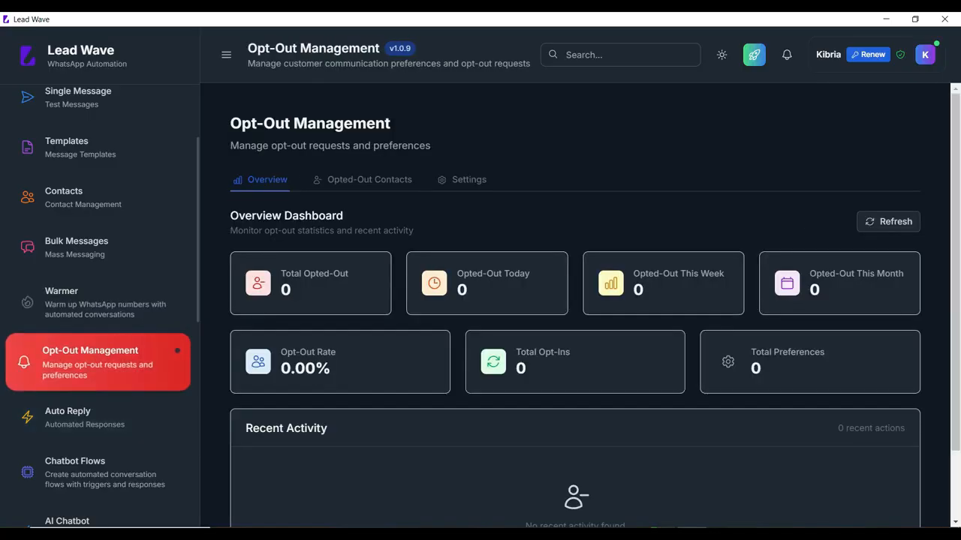
{"action": "left_click", "coordinate": [83, 417]}
{"action": "scroll", "coordinate": [98, 406], "scroll_direction": "down", "scroll_amount": 2}
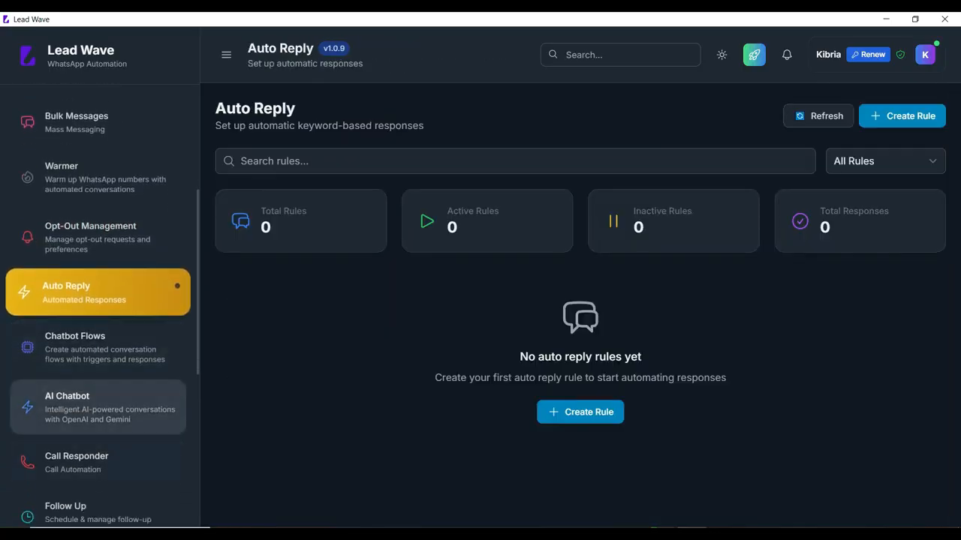
{"action": "left_click", "coordinate": [90, 347]}
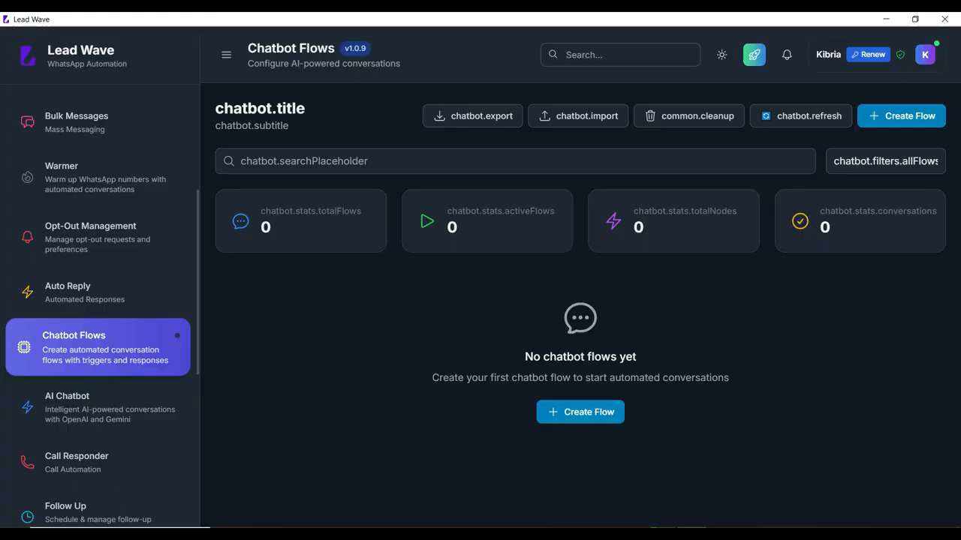
{"action": "left_click", "coordinate": [105, 409]}
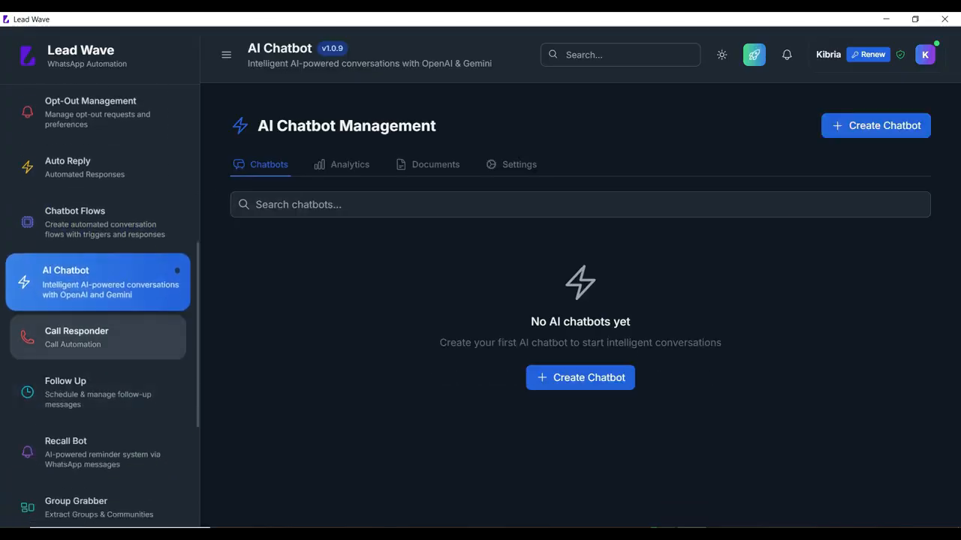
{"action": "left_click", "coordinate": [98, 337]}
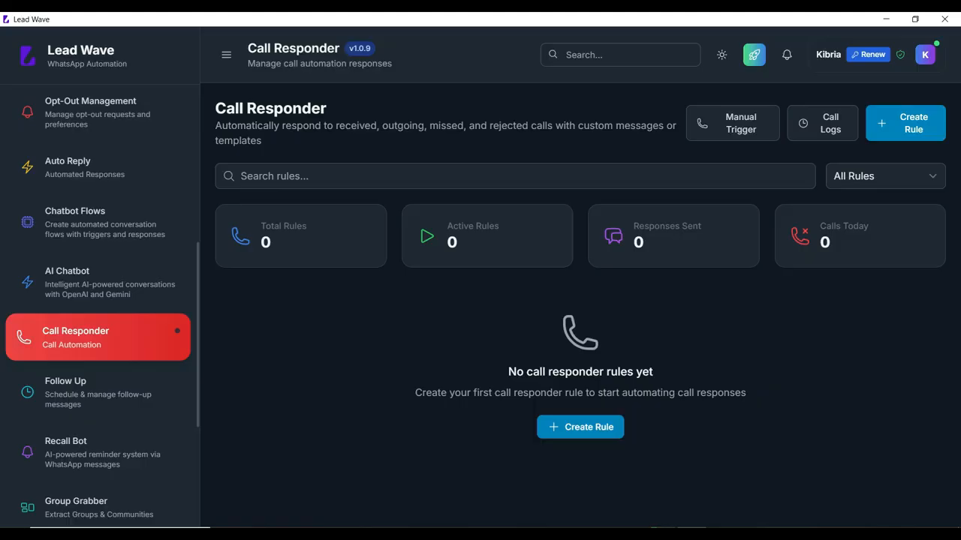
{"action": "left_click", "coordinate": [580, 427]}
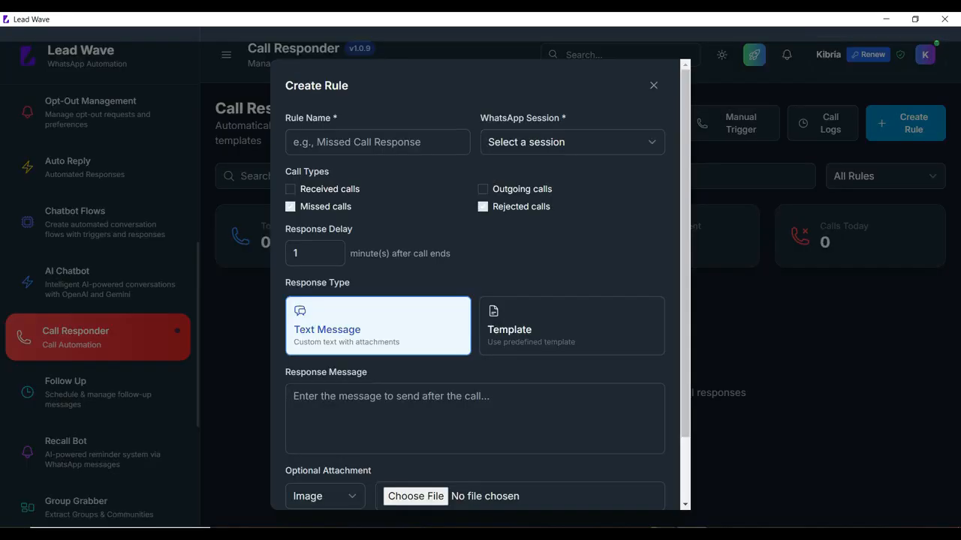
{"action": "left_click", "coordinate": [654, 86]}
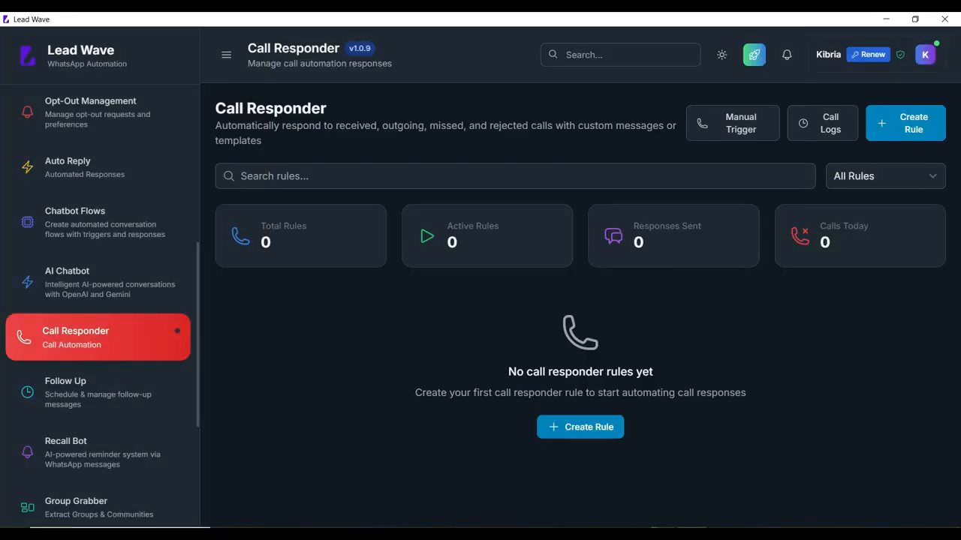
- View Follow Up through Localization Manager pages, then turn off Show Title Bar in Settings
{"action": "left_click", "coordinate": [98, 392]}
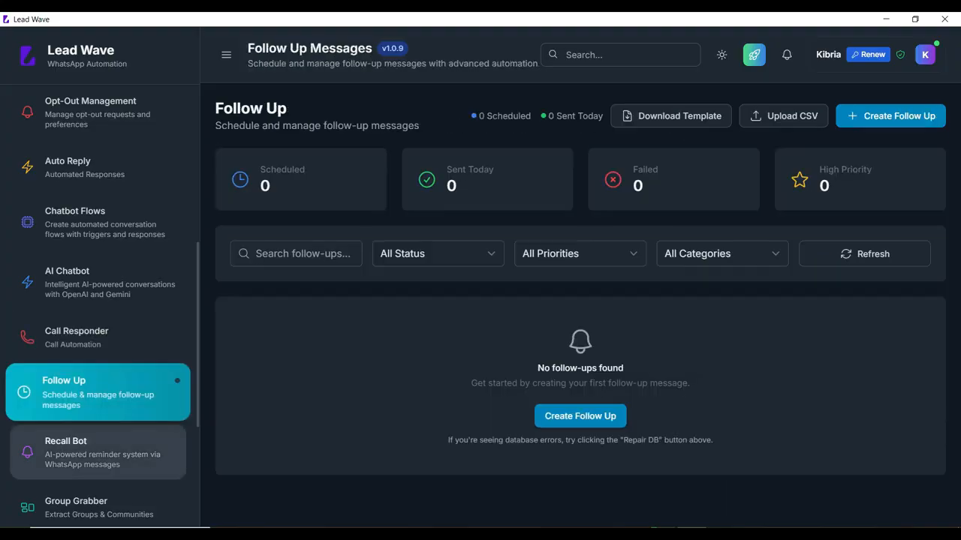
{"action": "left_click", "coordinate": [98, 451]}
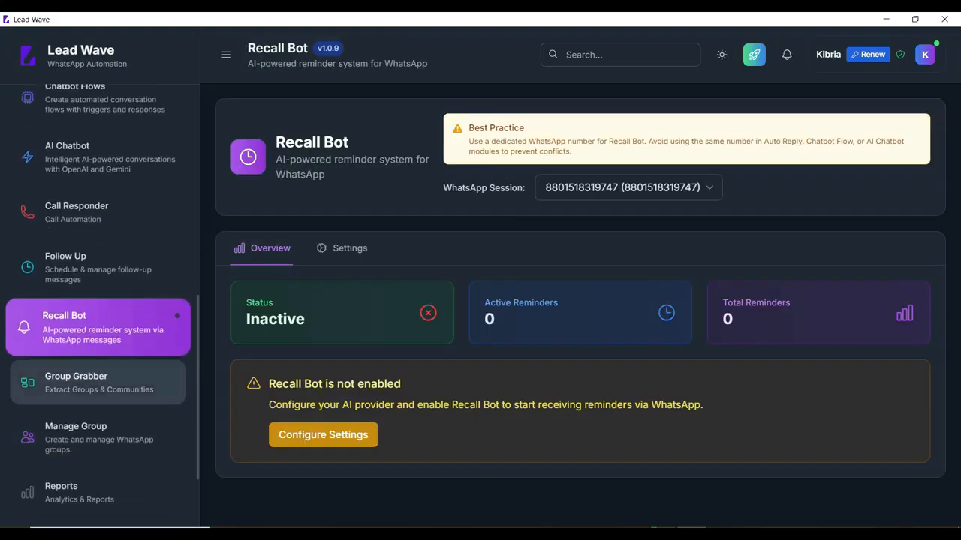
{"action": "left_click", "coordinate": [98, 383]}
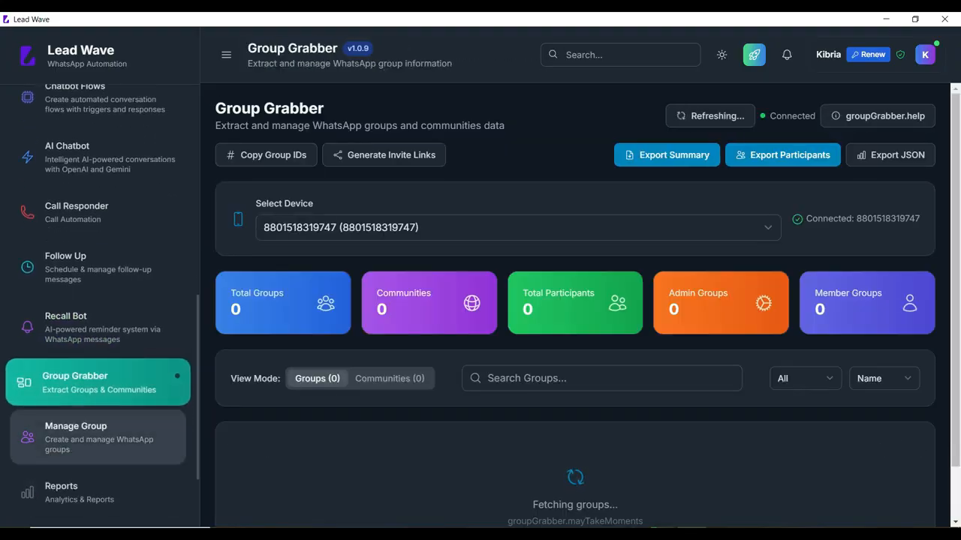
{"action": "left_click", "coordinate": [97, 436]}
{"action": "scroll", "coordinate": [98, 421], "scroll_direction": "down", "scroll_amount": 3}
{"action": "left_click", "coordinate": [98, 380]}
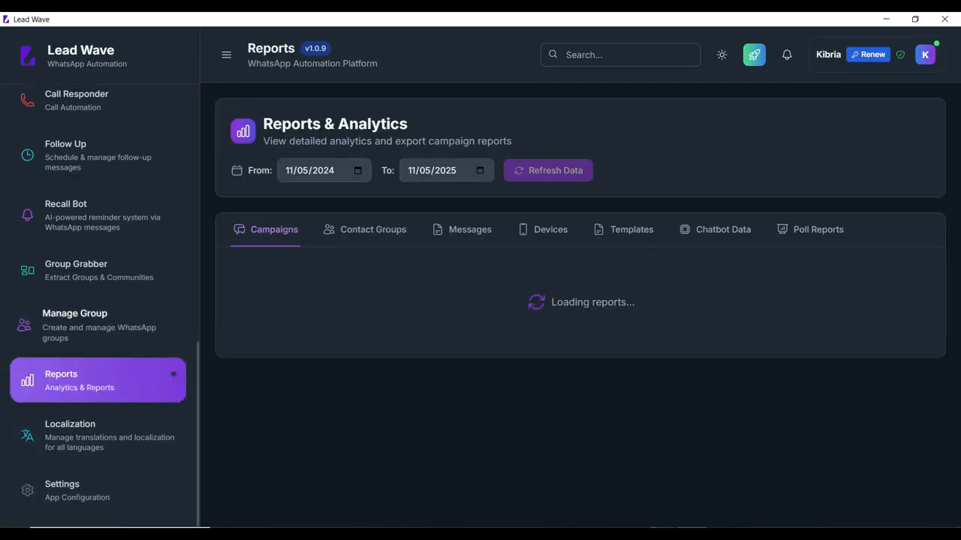
{"action": "left_click", "coordinate": [98, 436]}
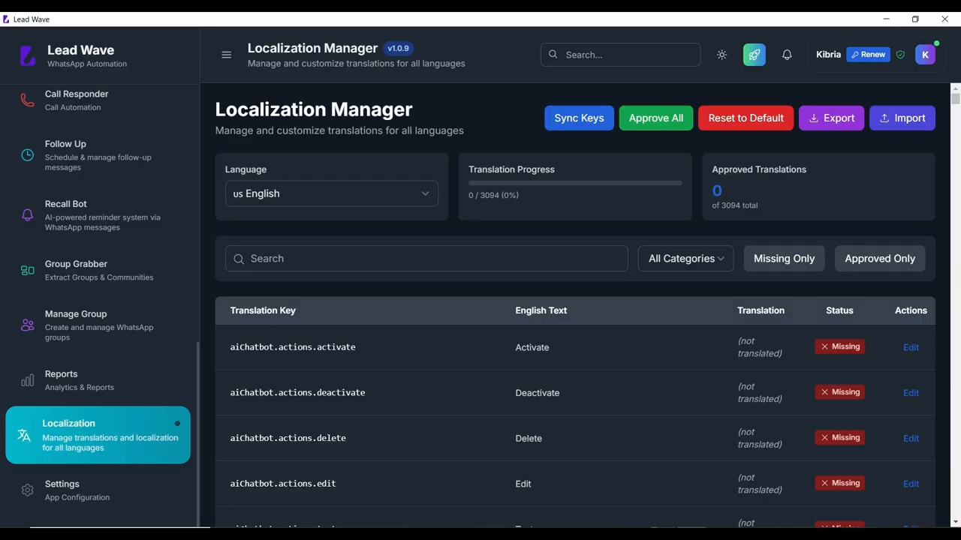
{"action": "left_click", "coordinate": [97, 491]}
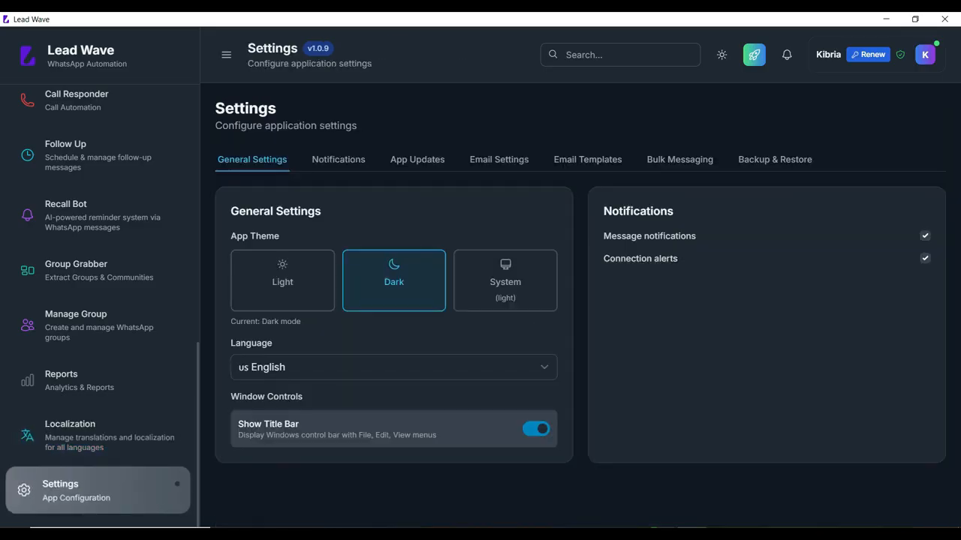
{"action": "left_click", "coordinate": [536, 428]}
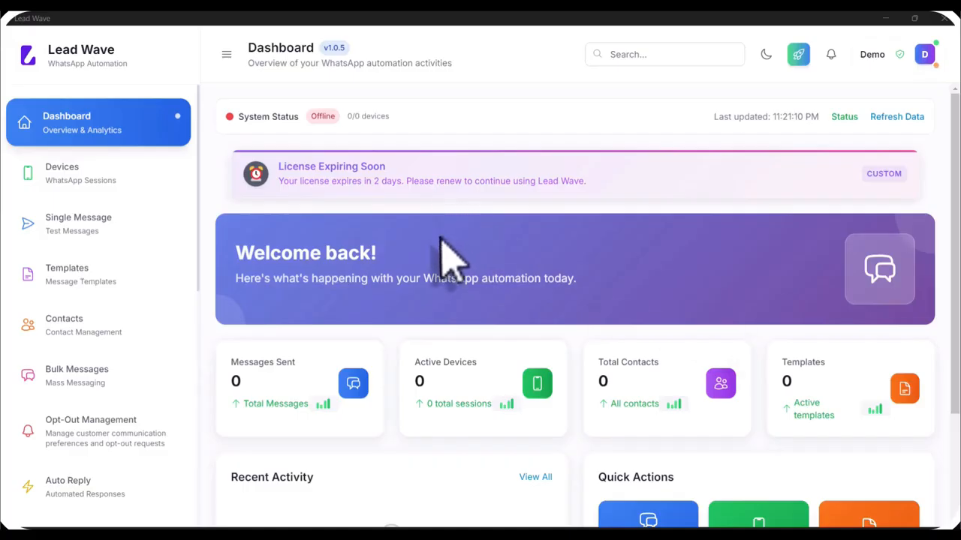
- Add a QR-code WhatsApp device named Test, show its QR code for linking, then minimize Lead Wave
{"action": "left_click", "coordinate": [73, 185]}
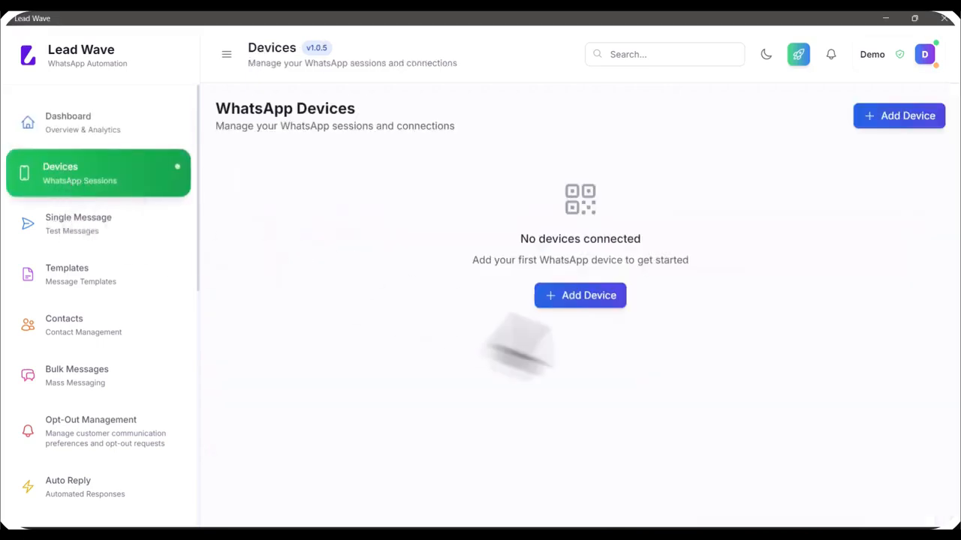
{"action": "left_click", "coordinate": [577, 298]}
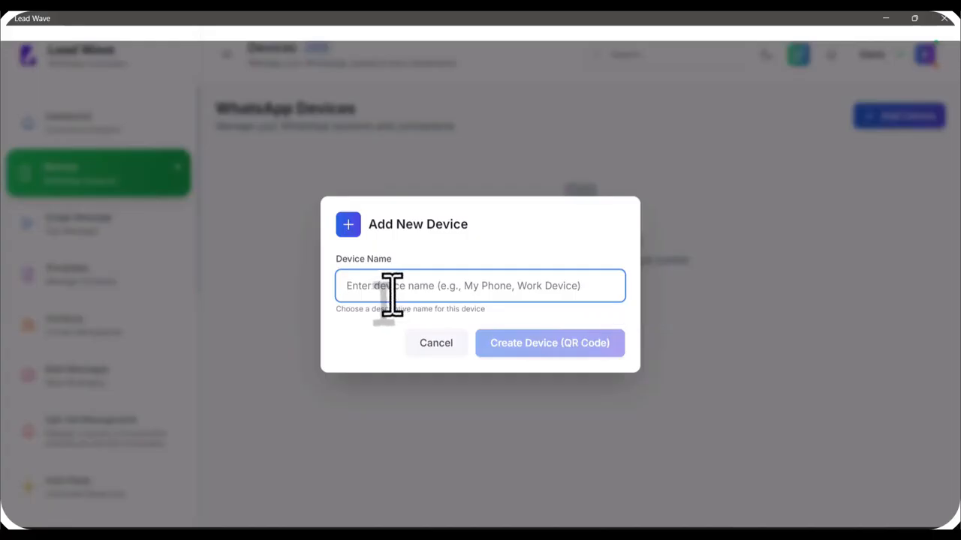
{"action": "type", "text": "Test"}
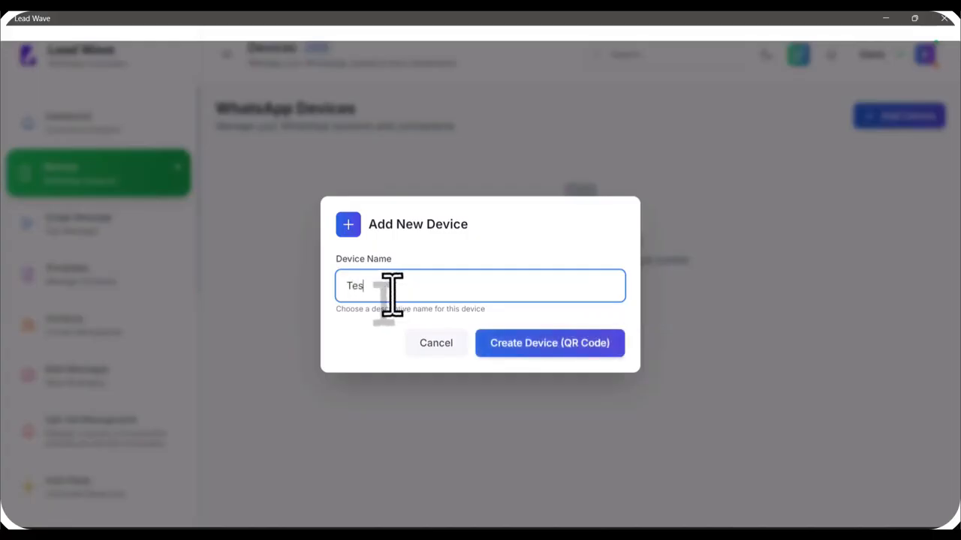
{"action": "left_click", "coordinate": [539, 350]}
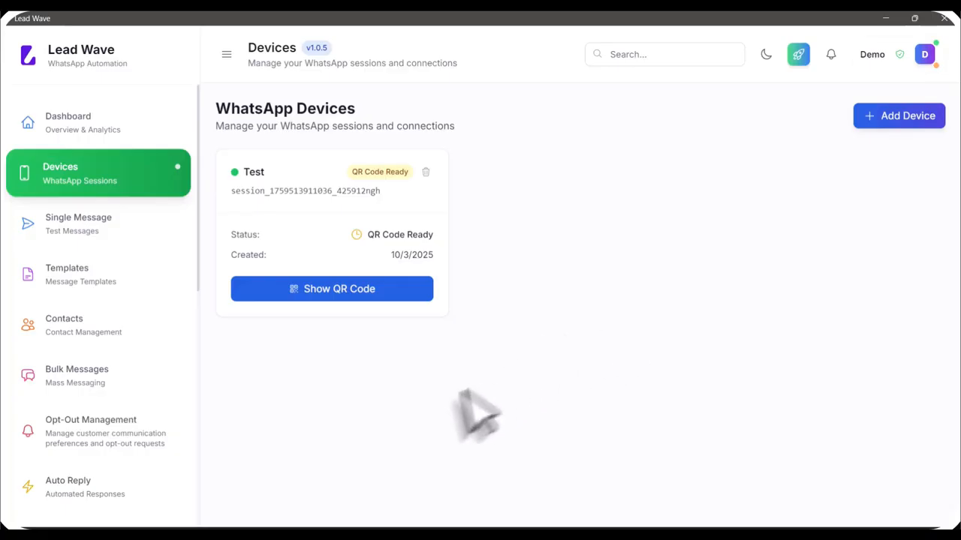
{"action": "left_click", "coordinate": [331, 294]}
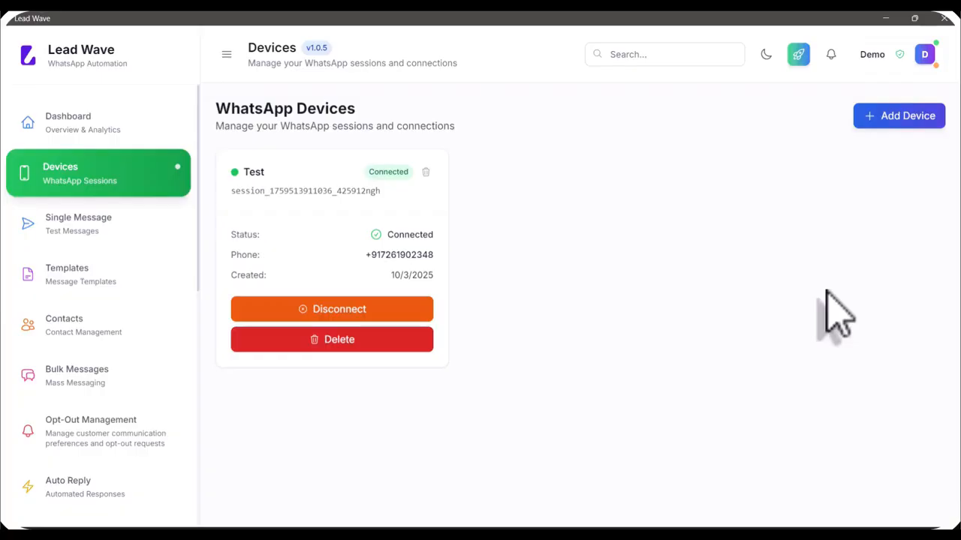
{"action": "left_click", "coordinate": [959, 538]}
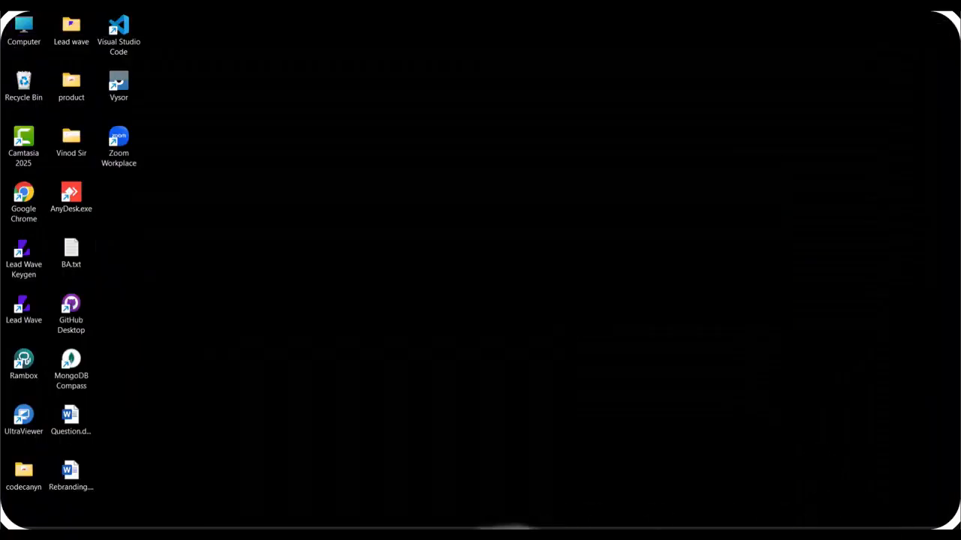
- Quit and relaunch Lead Wave, maximize it, and return to the Devices page
{"action": "left_click", "coordinate": [959, 537]}
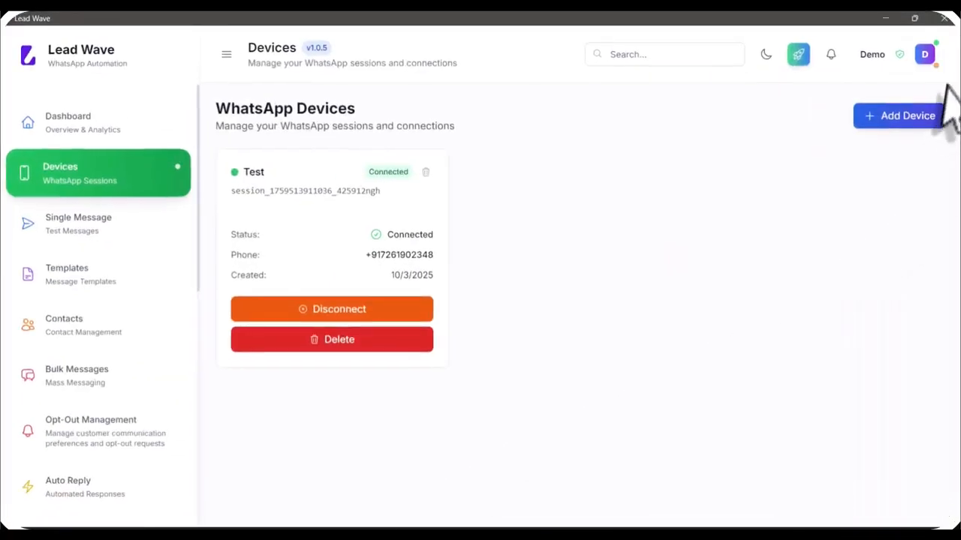
{"action": "left_click", "coordinate": [944, 19]}
{"action": "left_click", "coordinate": [599, 319]}
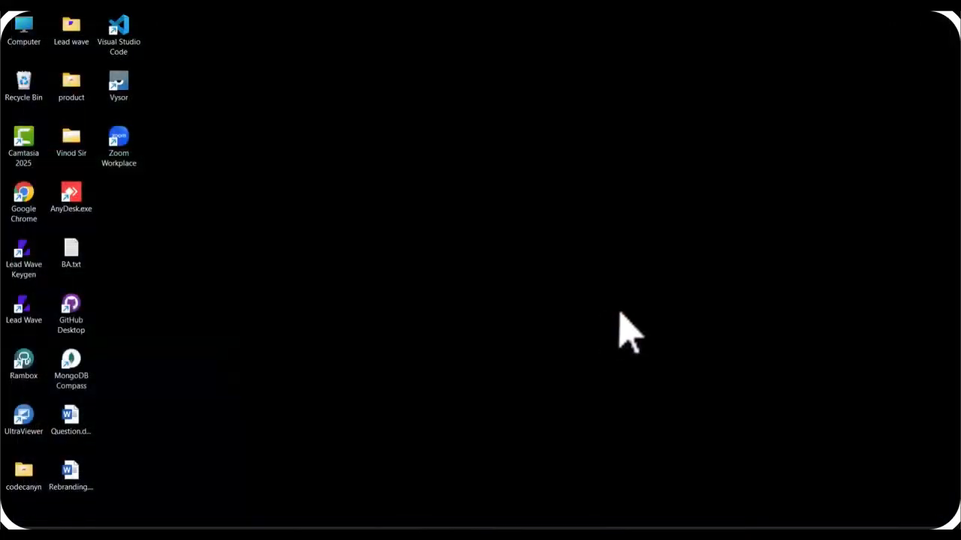
{"action": "double_click", "coordinate": [24, 317]}
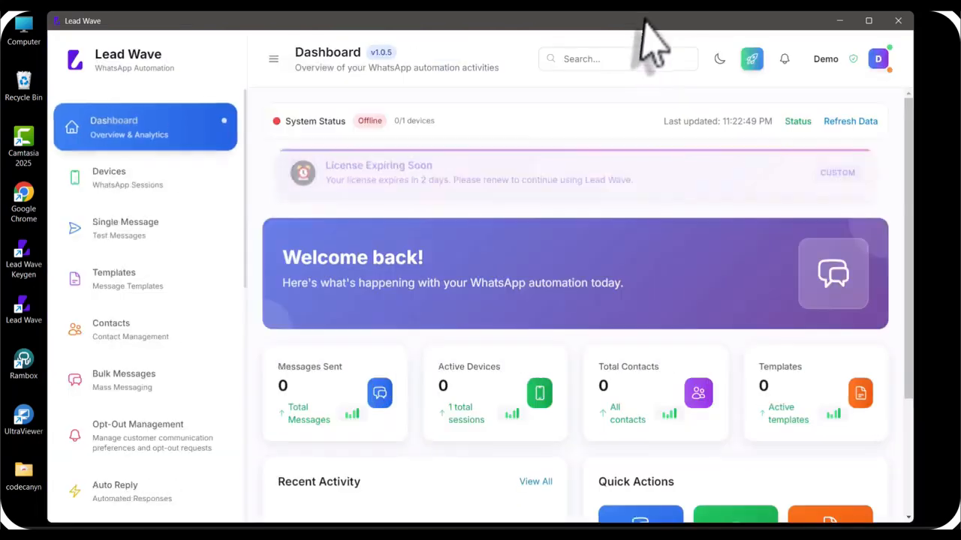
{"action": "double_click", "coordinate": [643, 21]}
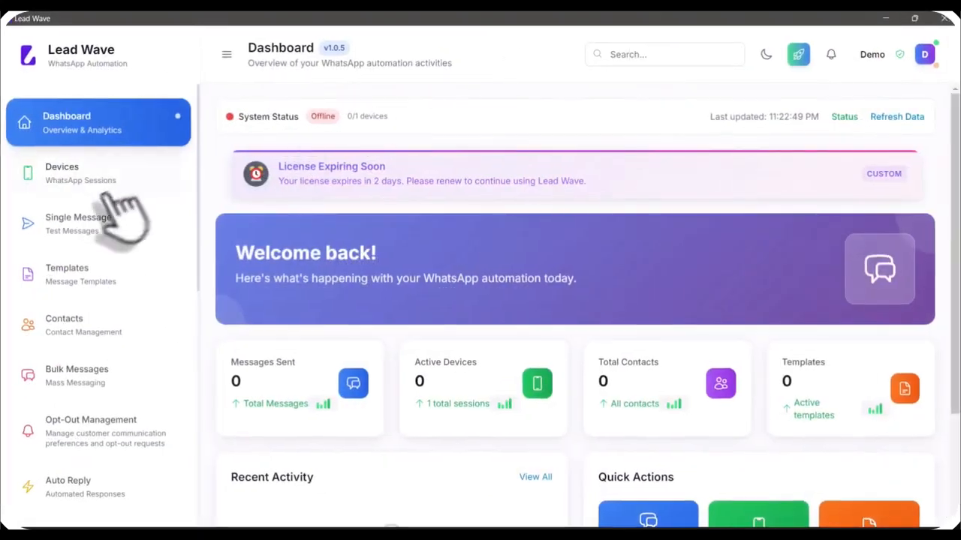
{"action": "left_click", "coordinate": [112, 180]}
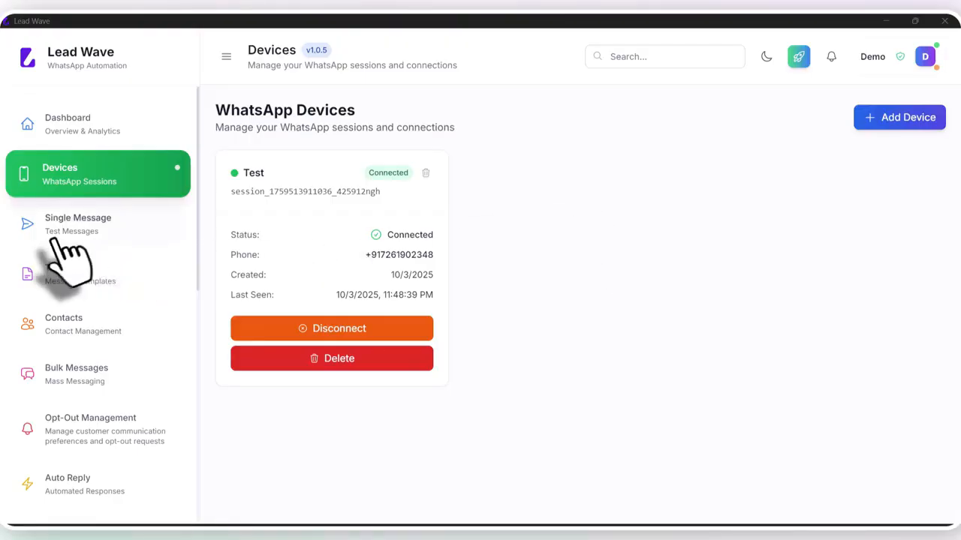
- On Single Message, select the Test device and paste the recipient's phone number
{"action": "left_click", "coordinate": [99, 230]}
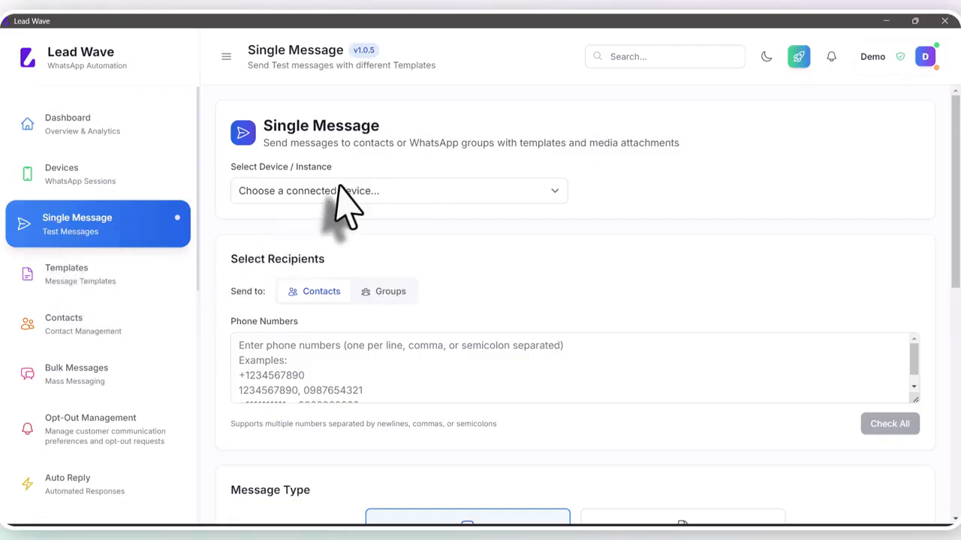
{"action": "left_click", "coordinate": [330, 194]}
{"action": "left_click", "coordinate": [315, 223]}
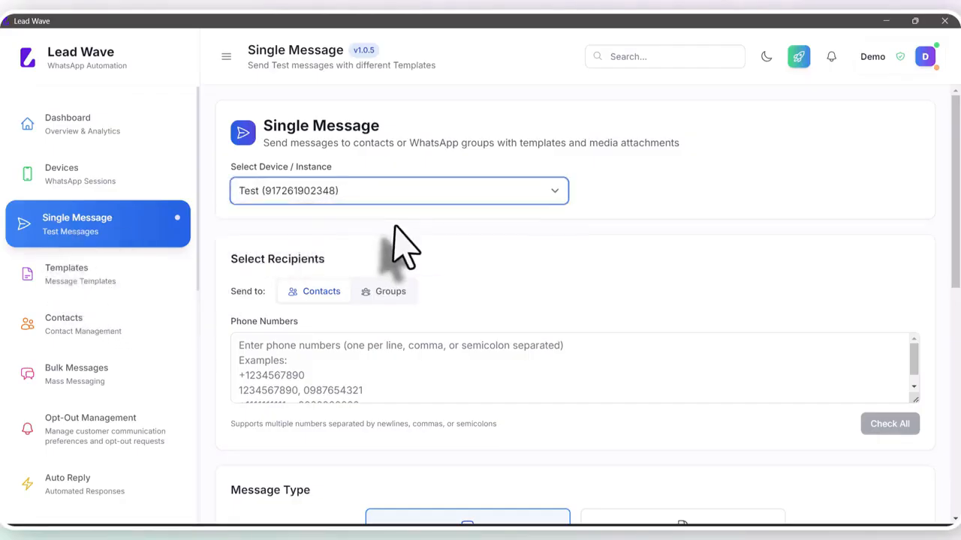
{"action": "left_click", "coordinate": [272, 349]}
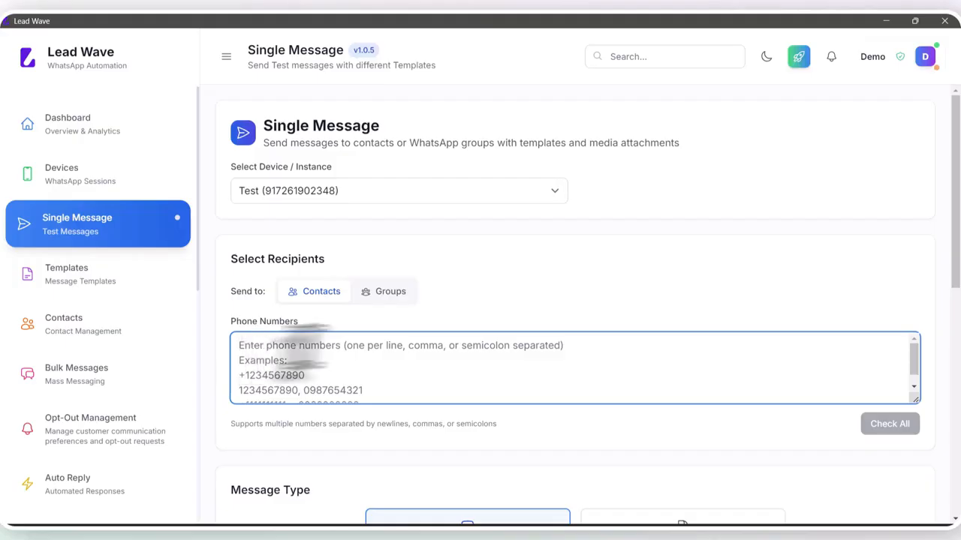
{"action": "left_click", "coordinate": [396, 293]}
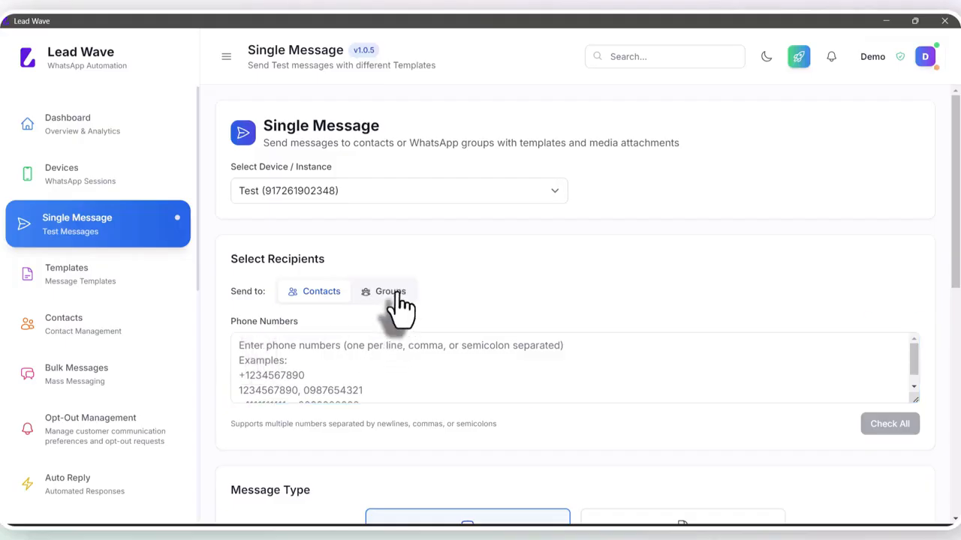
{"action": "left_click", "coordinate": [321, 294]}
{"action": "left_click", "coordinate": [303, 356]}
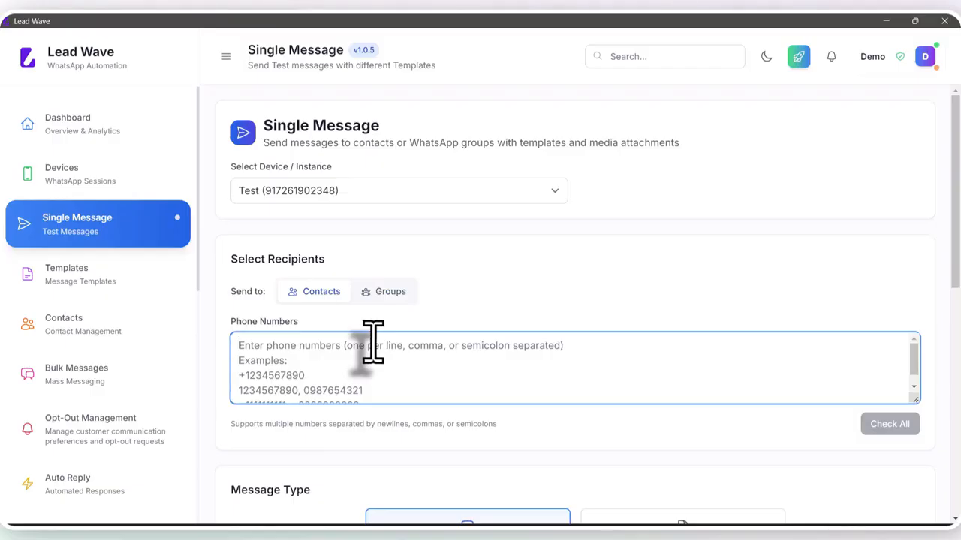
{"action": "key", "text": "ctrl+v"}
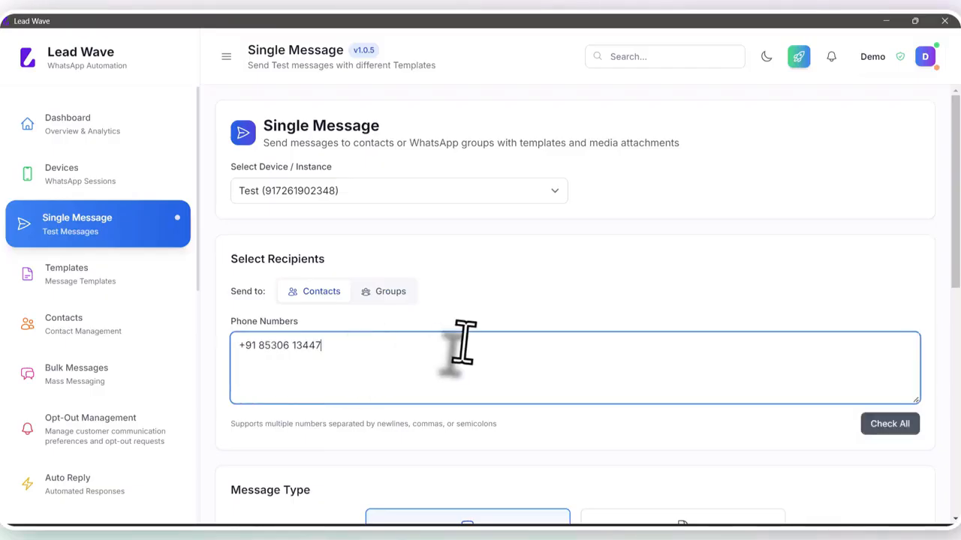
- Send the text message 'Hi' and check the chat in the phone mirror
{"action": "scroll", "coordinate": [462, 343], "scroll_direction": "down", "scroll_amount": 3}
{"action": "scroll", "coordinate": [462, 344], "scroll_direction": "down", "scroll_amount": 3}
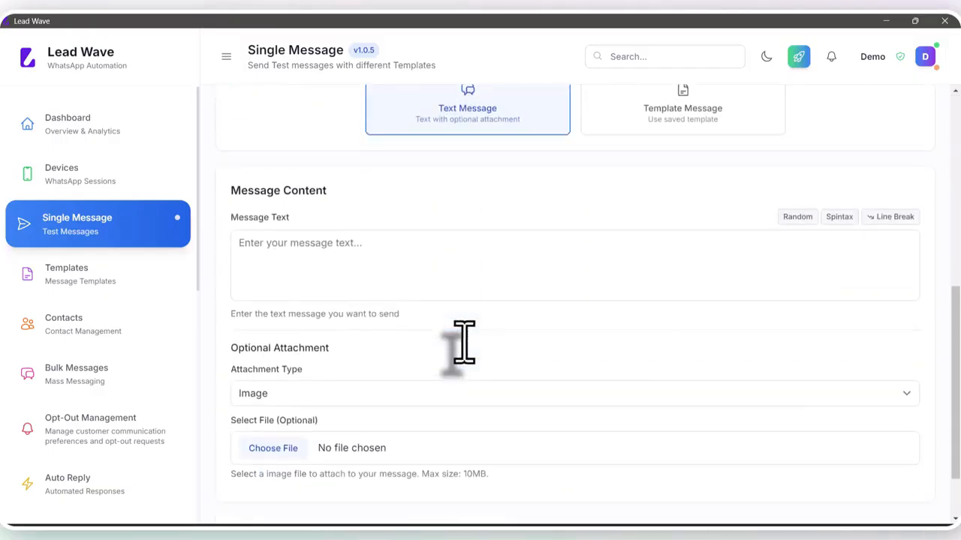
{"action": "left_click", "coordinate": [340, 263]}
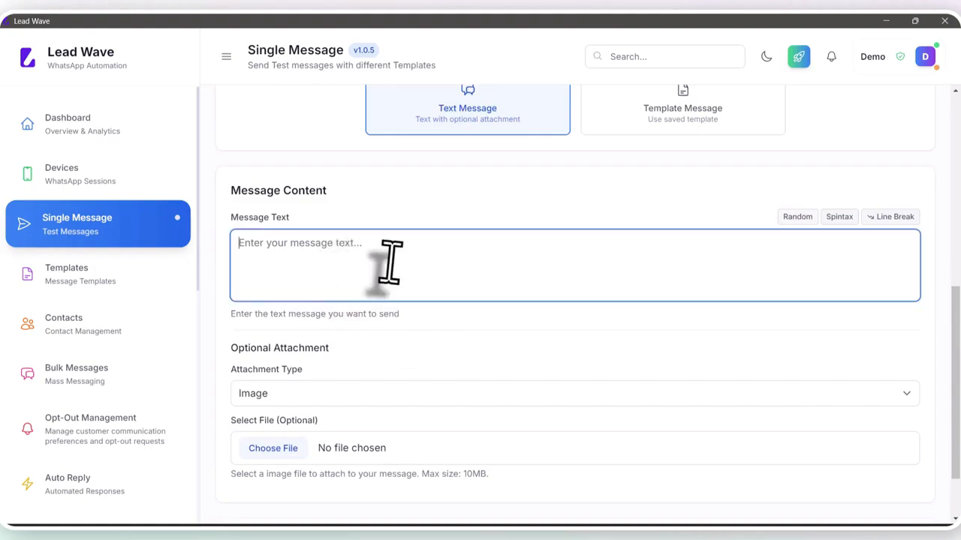
{"action": "type", "text": "Hi"}
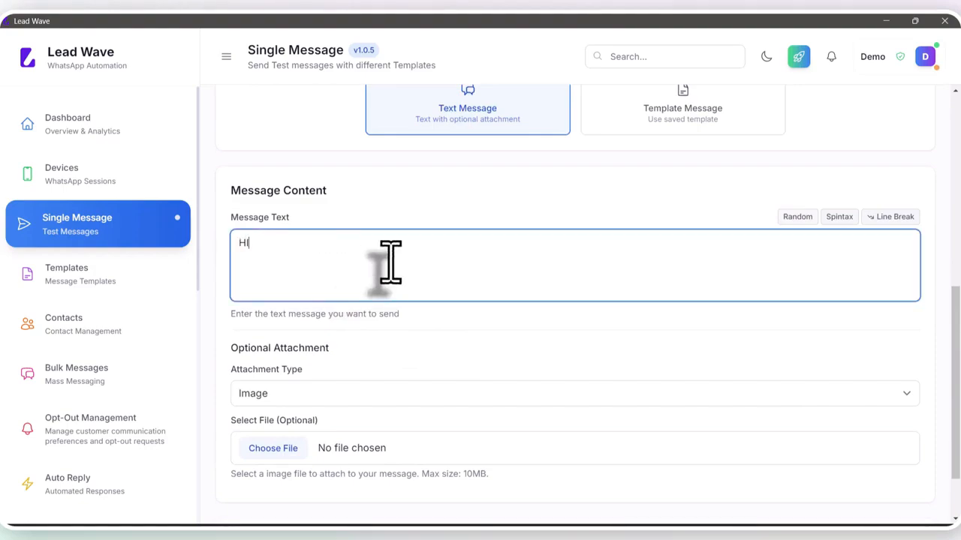
{"action": "scroll", "coordinate": [390, 263], "scroll_direction": "down", "scroll_amount": 2}
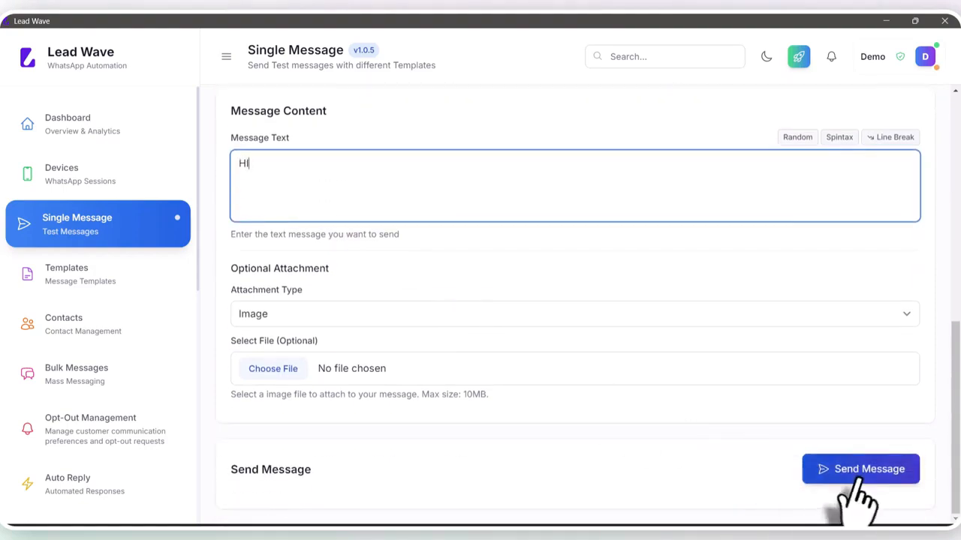
{"action": "left_click", "coordinate": [863, 474]}
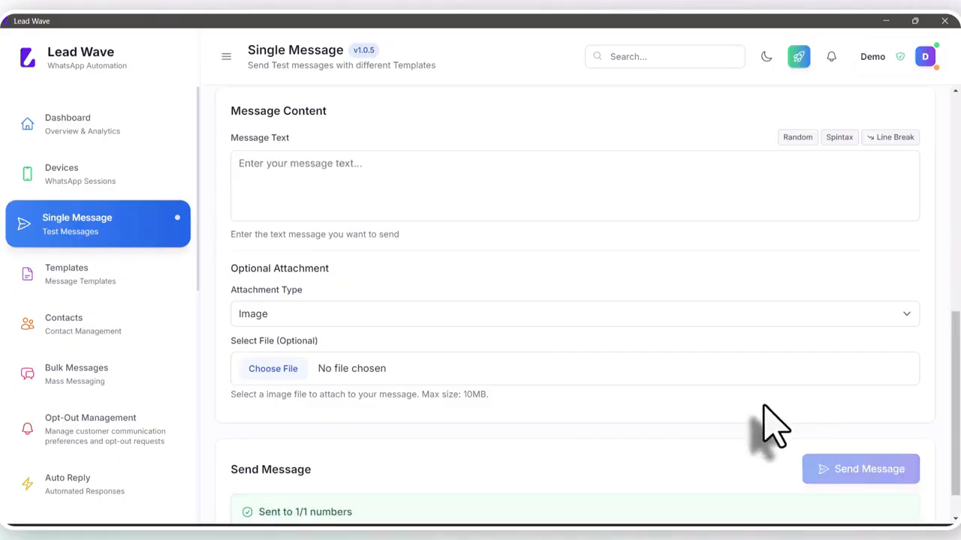
{"action": "scroll", "coordinate": [574, 420], "scroll_direction": "down", "scroll_amount": 1}
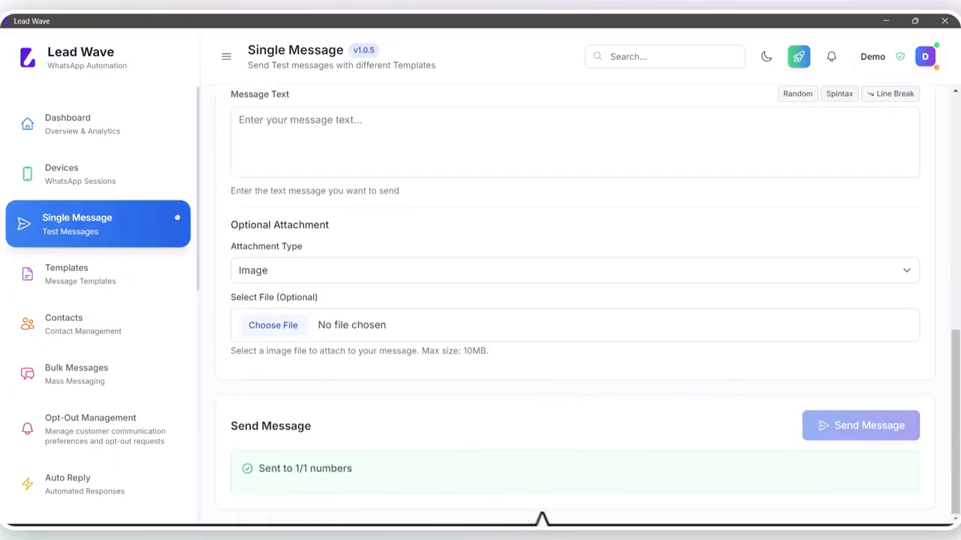
{"action": "left_click", "coordinate": [567, 495]}
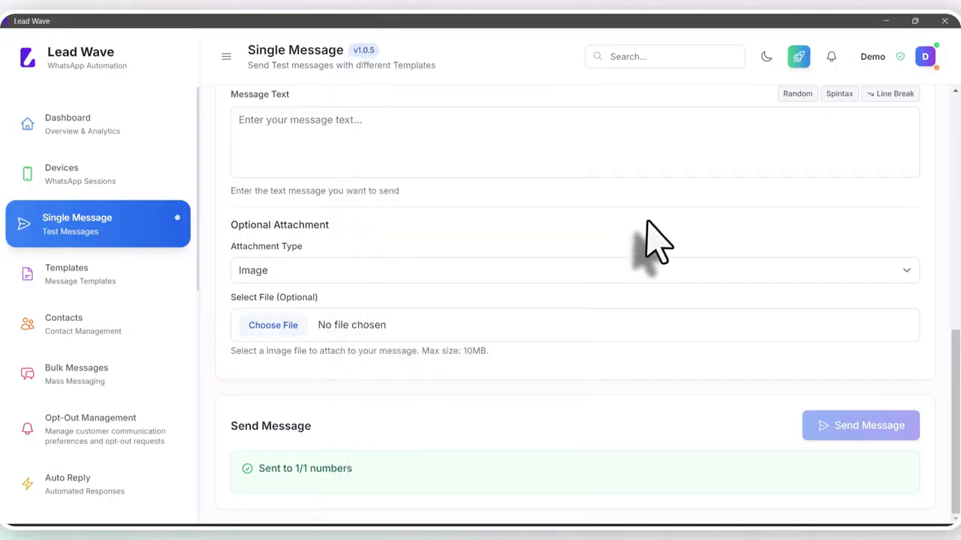
{"action": "left_click", "coordinate": [647, 243]}
- Paste the recipient's phone number into the recipients field again
{"action": "scroll", "coordinate": [440, 317], "scroll_direction": "up", "scroll_amount": 4}
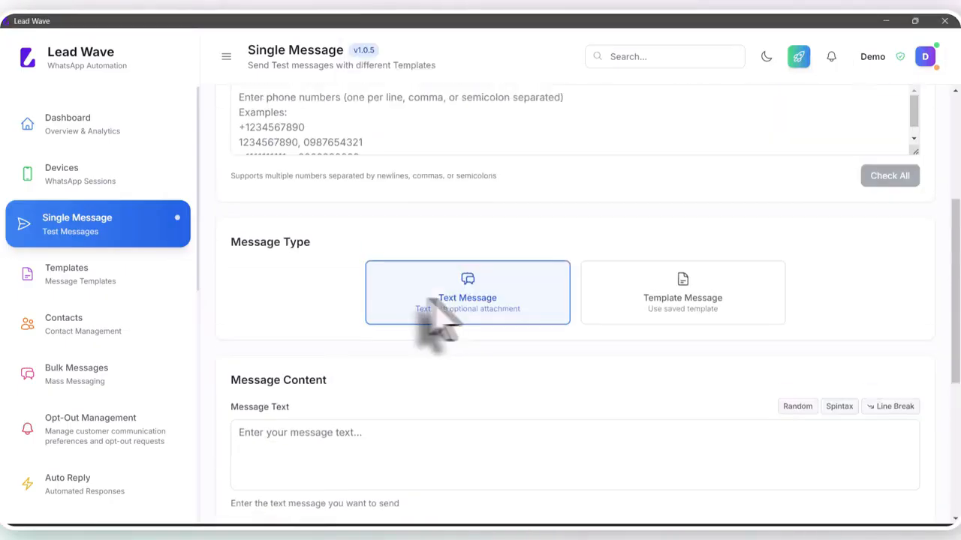
{"action": "scroll", "coordinate": [385, 278], "scroll_direction": "up", "scroll_amount": 2}
{"action": "left_click", "coordinate": [382, 243]}
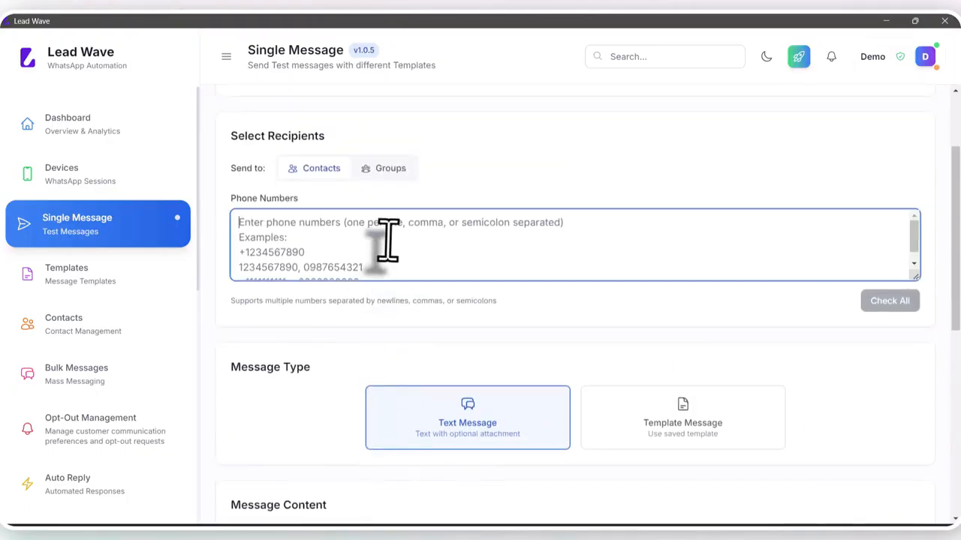
{"action": "key", "text": "ctrl+v"}
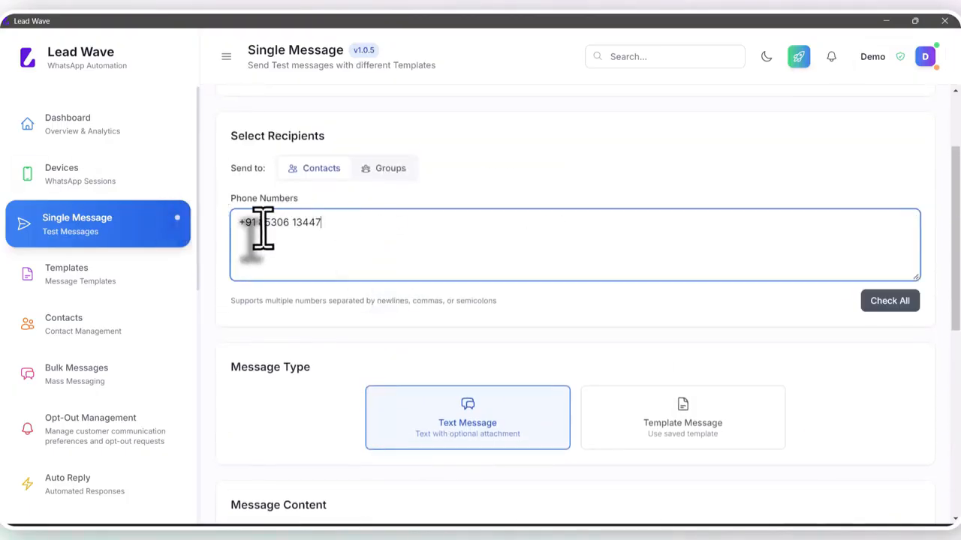
{"action": "scroll", "coordinate": [358, 230], "scroll_direction": "down", "scroll_amount": 4}
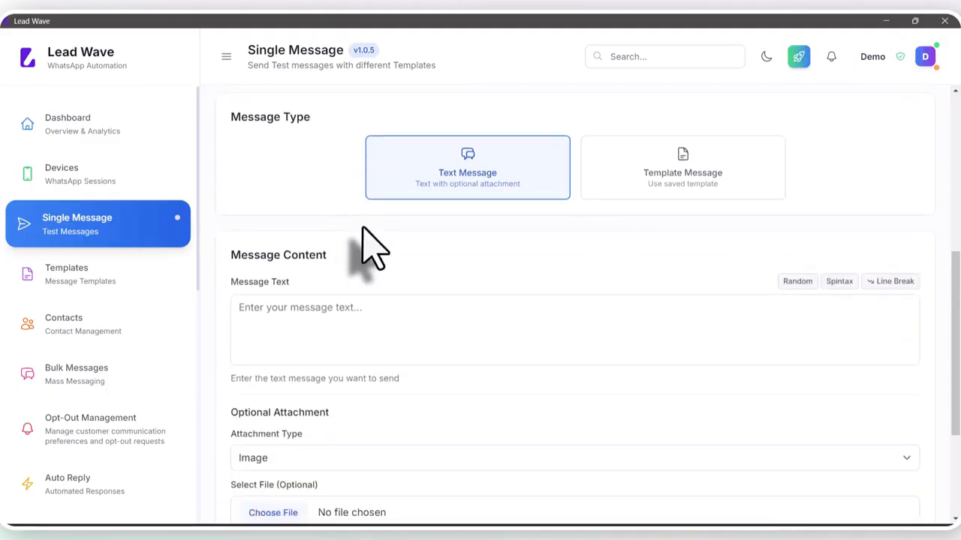
{"action": "scroll", "coordinate": [375, 247], "scroll_direction": "down", "scroll_amount": 2}
{"action": "scroll", "coordinate": [420, 255], "scroll_direction": "up", "scroll_amount": 2}
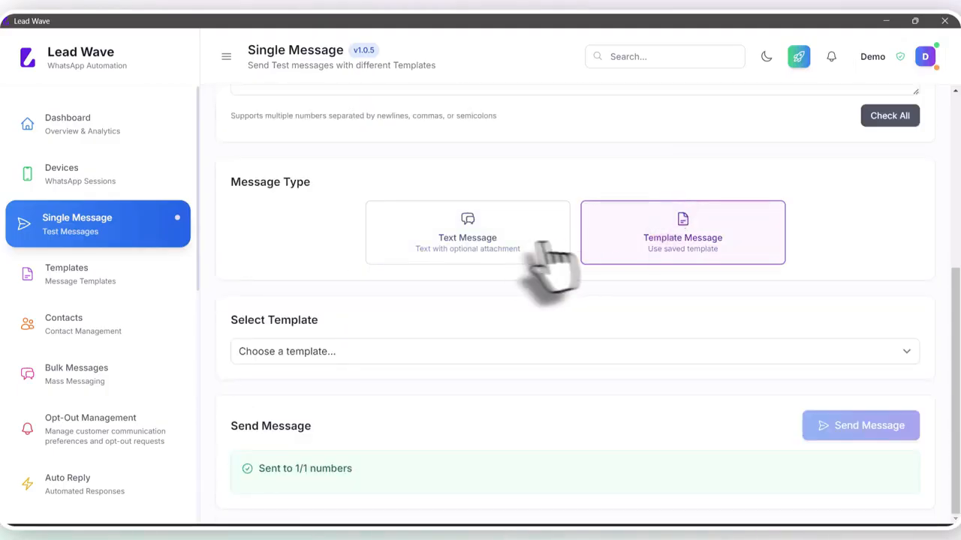
- Choose the Buttons template and send it to the recipient
{"action": "left_click", "coordinate": [321, 353]}
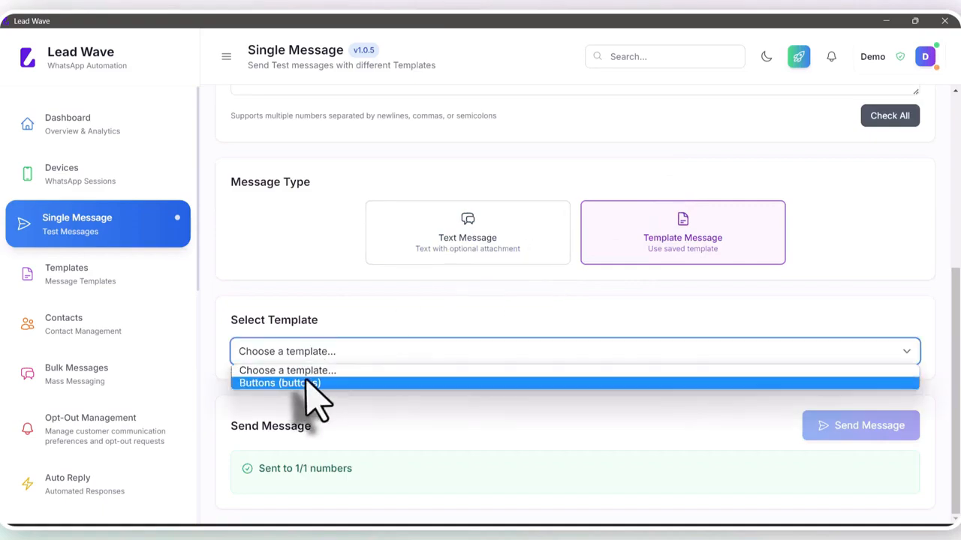
{"action": "left_click", "coordinate": [307, 383]}
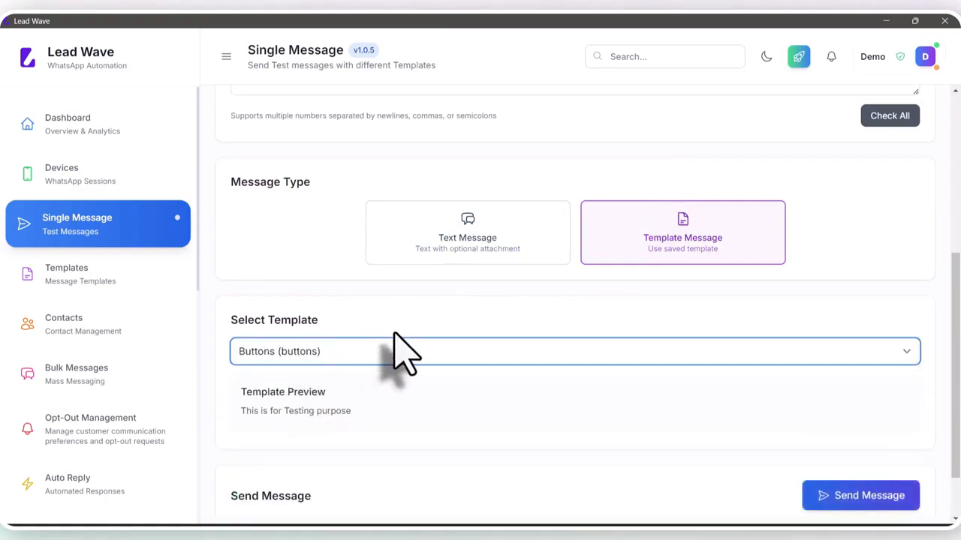
{"action": "scroll", "coordinate": [406, 349], "scroll_direction": "down", "scroll_amount": 1}
{"action": "left_click", "coordinate": [833, 426]}
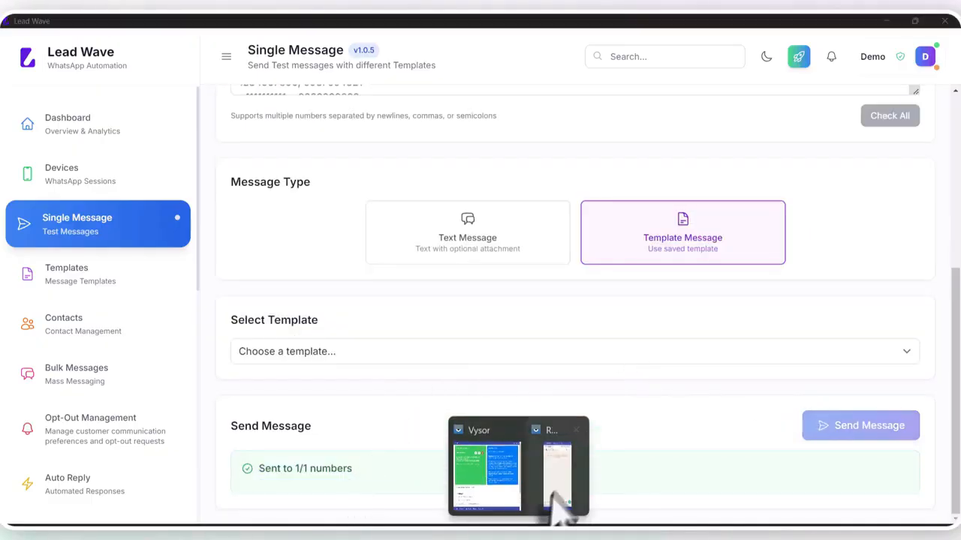
{"action": "left_click", "coordinate": [553, 495]}
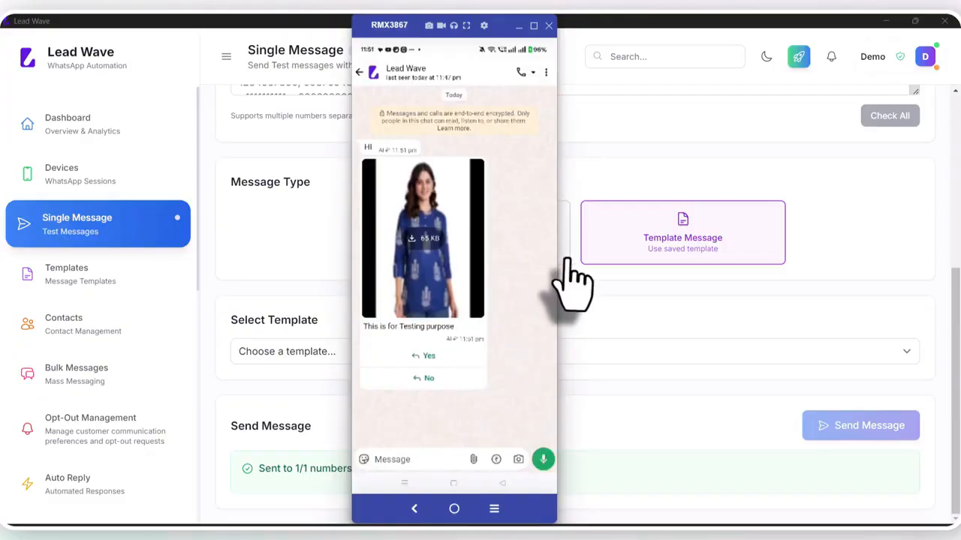
{"action": "left_click_drag", "start_coordinate": [556, 256], "coordinate": [653, 257]}
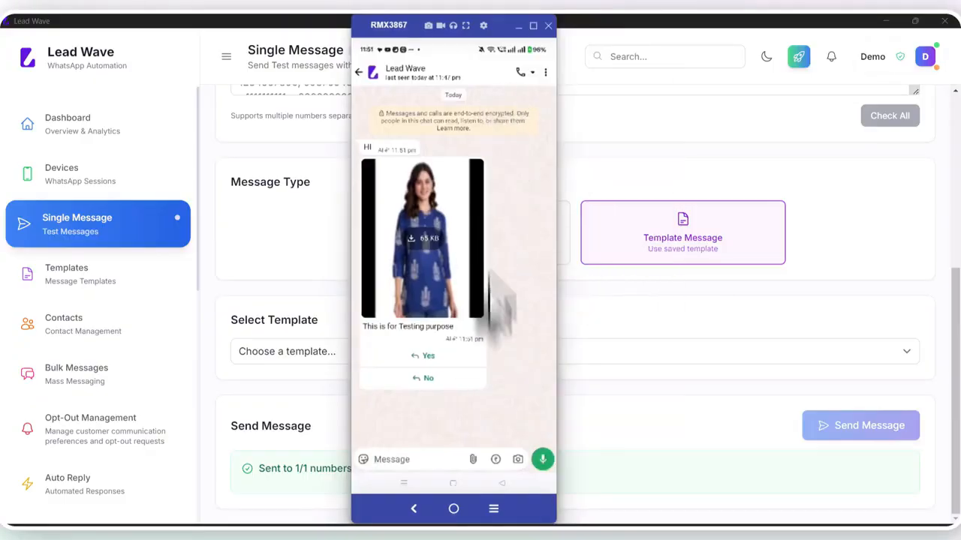
{"action": "left_click_drag", "start_coordinate": [553, 512], "coordinate": [631, 511]}
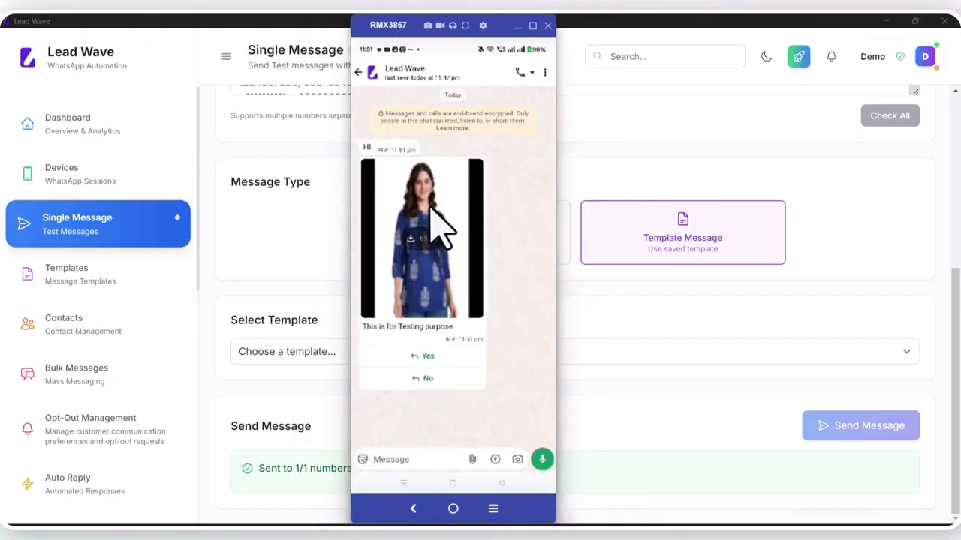
{"action": "left_click", "coordinate": [629, 330]}
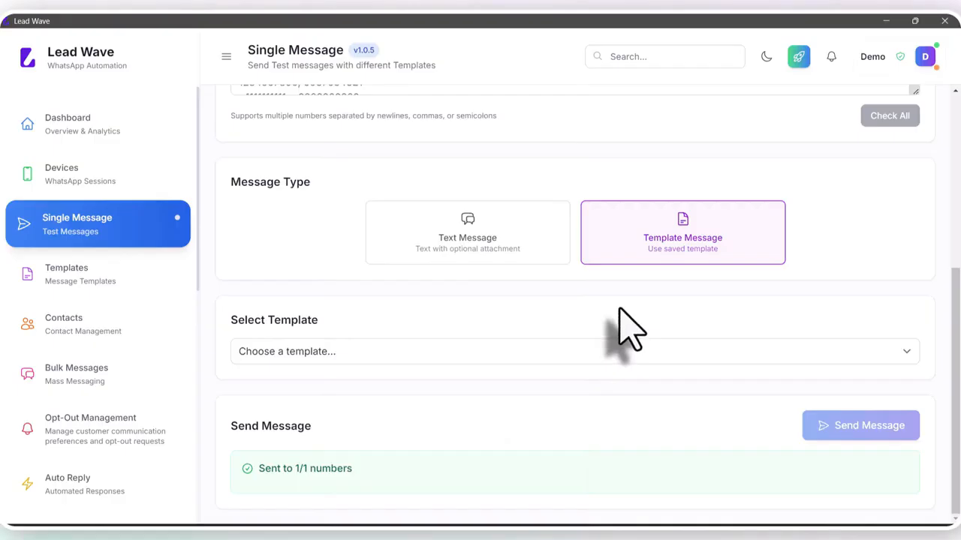
- Switch recipients to WhatsApp groups and select the LW Test group
{"action": "scroll", "coordinate": [469, 287], "scroll_direction": "up", "scroll_amount": 3}
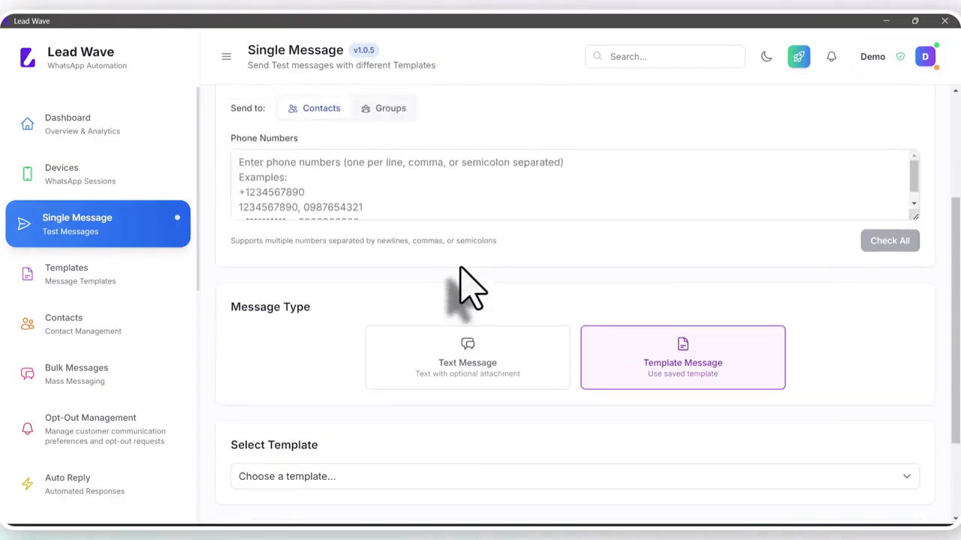
{"action": "left_click", "coordinate": [390, 114]}
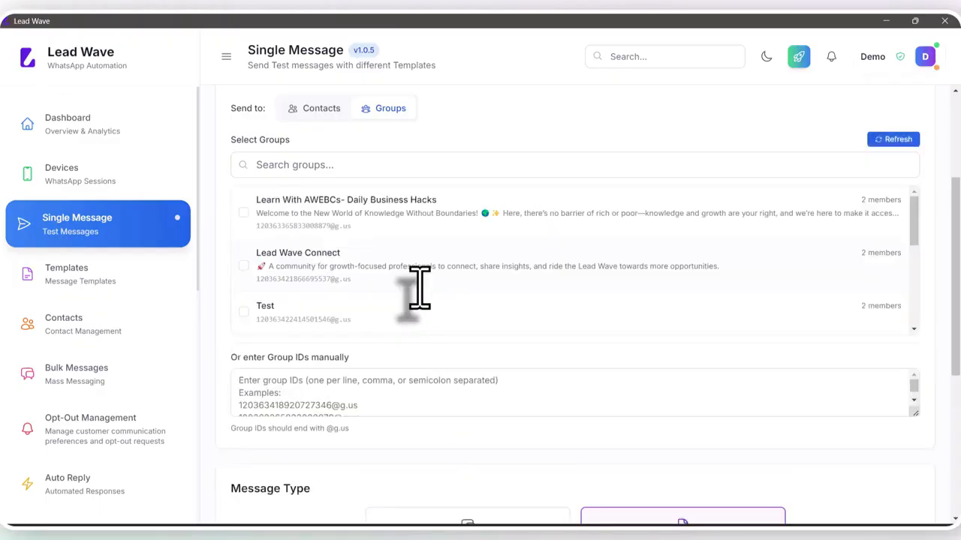
{"action": "scroll", "coordinate": [342, 300], "scroll_direction": "down", "scroll_amount": 1}
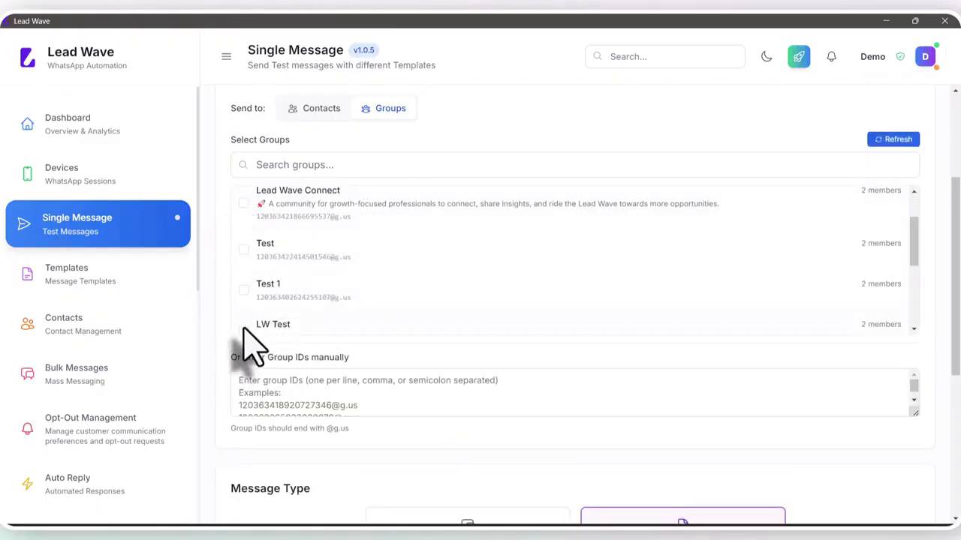
{"action": "scroll", "coordinate": [365, 278], "scroll_direction": "down", "scroll_amount": 2}
{"action": "left_click", "coordinate": [304, 209]}
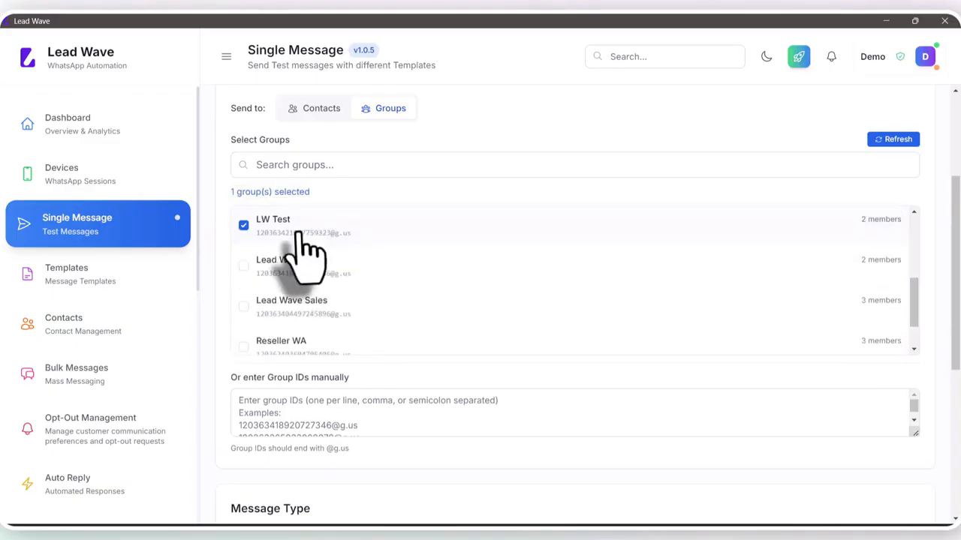
{"action": "scroll", "coordinate": [440, 270], "scroll_direction": "down", "scroll_amount": 1}
{"action": "left_click", "coordinate": [380, 402]}
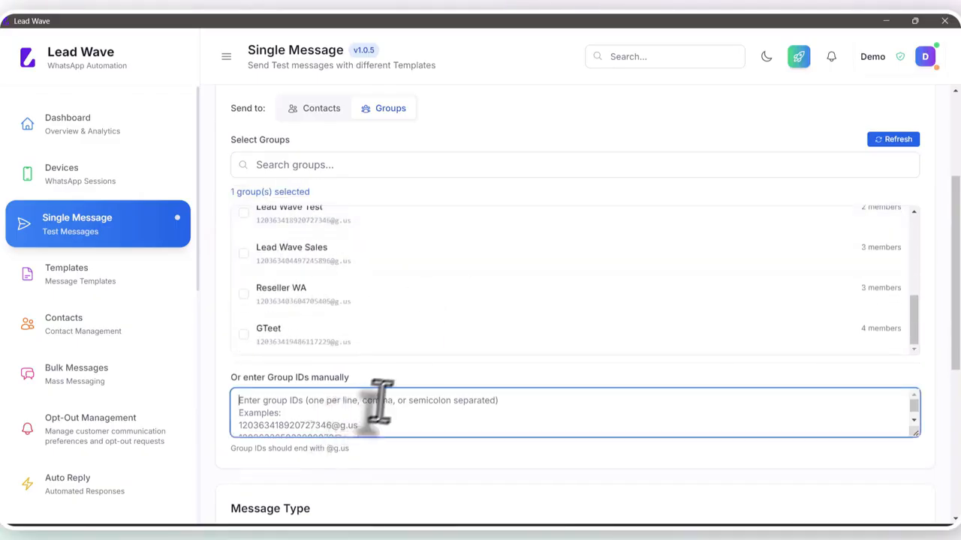
{"action": "scroll", "coordinate": [394, 402], "scroll_direction": "down", "scroll_amount": 5}
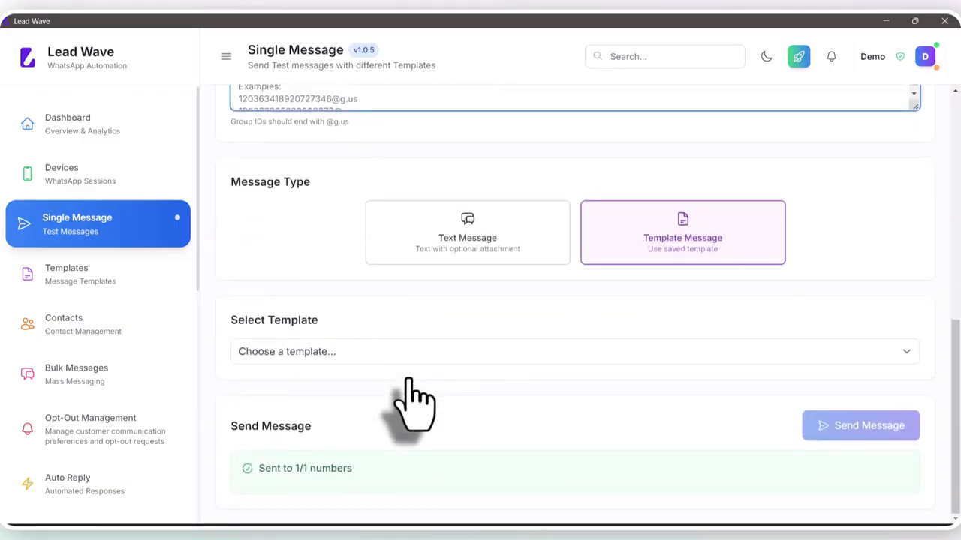
{"action": "scroll", "coordinate": [409, 398], "scroll_direction": "up", "scroll_amount": 2}
- Send a plain text message reading 'Test' to the group
{"action": "left_click", "coordinate": [468, 369]}
{"action": "scroll", "coordinate": [481, 360], "scroll_direction": "down", "scroll_amount": 1}
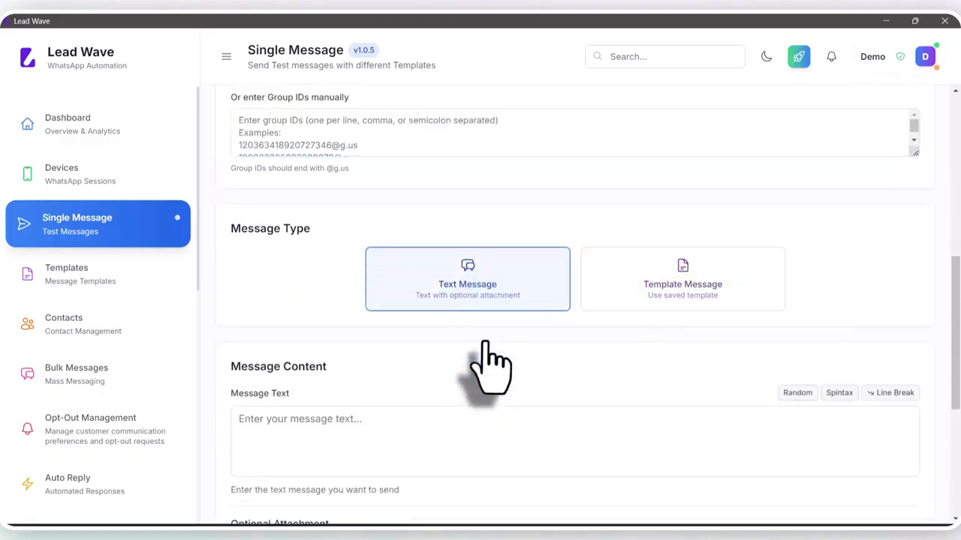
{"action": "scroll", "coordinate": [488, 364], "scroll_direction": "down", "scroll_amount": 3}
{"action": "left_click", "coordinate": [341, 270]}
{"action": "type", "text": "Tes"}
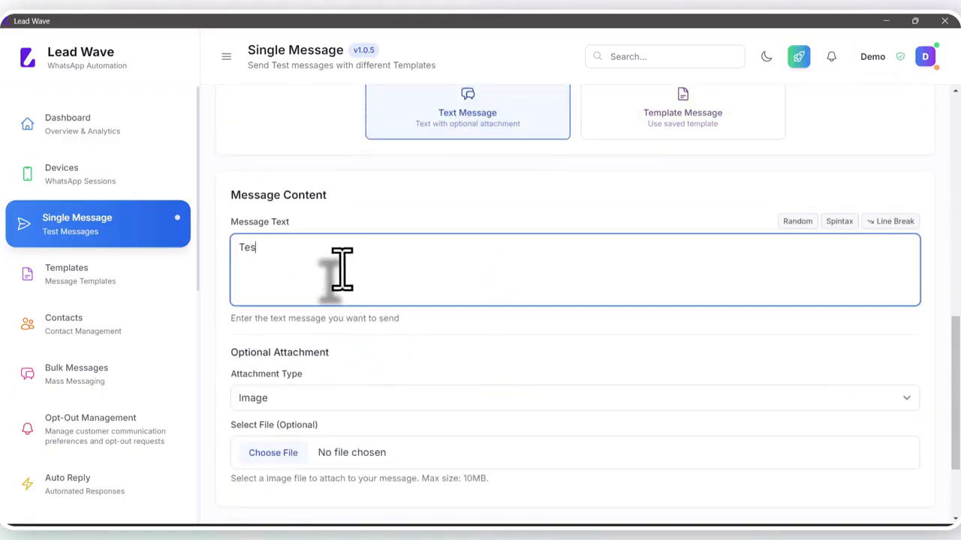
{"action": "type", "text": "t"}
{"action": "scroll", "coordinate": [632, 300], "scroll_direction": "down", "scroll_amount": 2}
{"action": "left_click", "coordinate": [833, 425]}
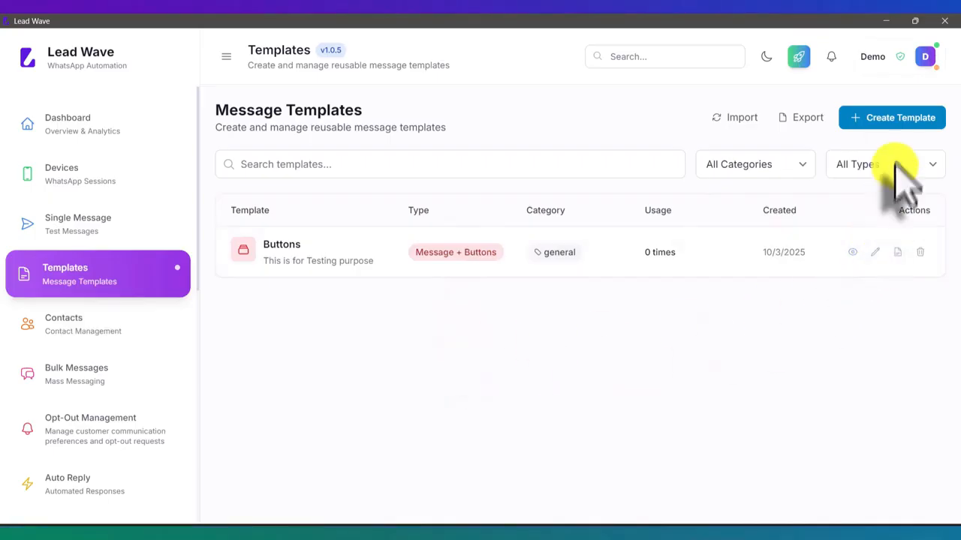
- Open the Create New Template dialog, dismiss it, then reopen it
{"action": "left_click", "coordinate": [897, 120]}
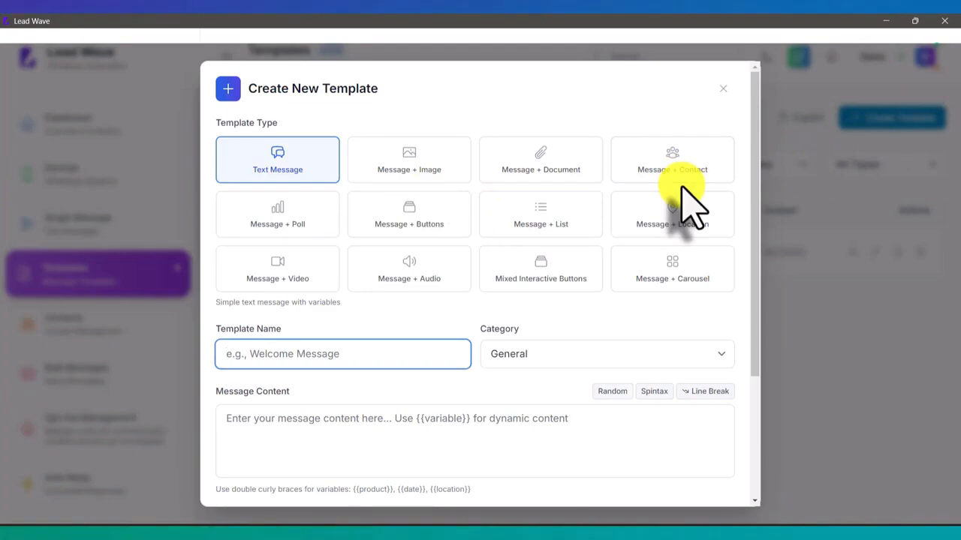
{"action": "left_click", "coordinate": [722, 90]}
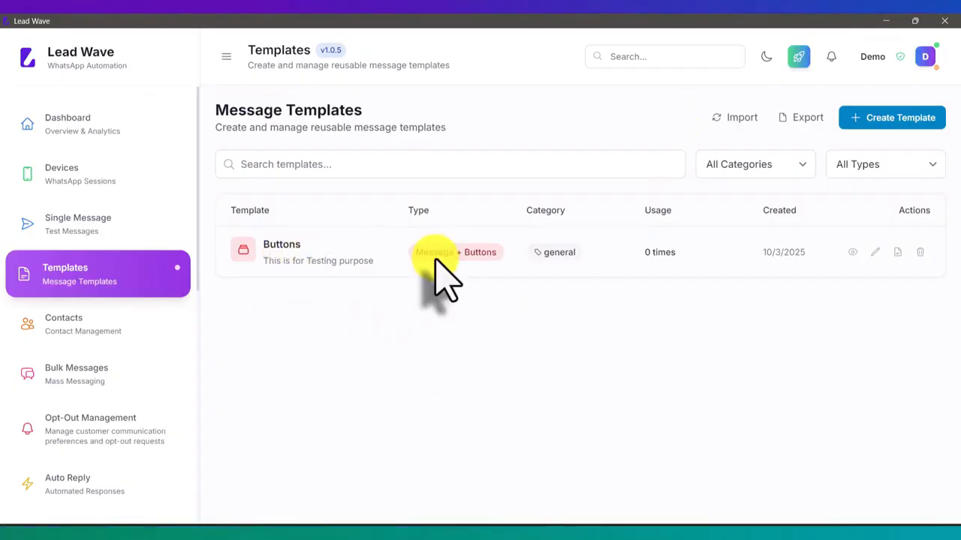
{"action": "left_click", "coordinate": [889, 120]}
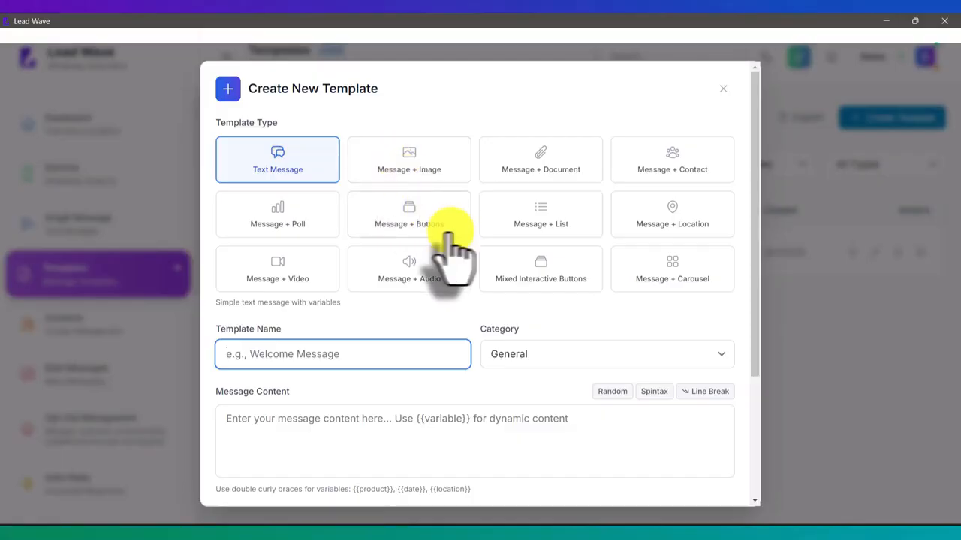
- Try the Text Message and Message + Image template types, checking each one's message content field
{"action": "left_click", "coordinate": [274, 173]}
{"action": "scroll", "coordinate": [500, 310], "scroll_direction": "down", "scroll_amount": 3}
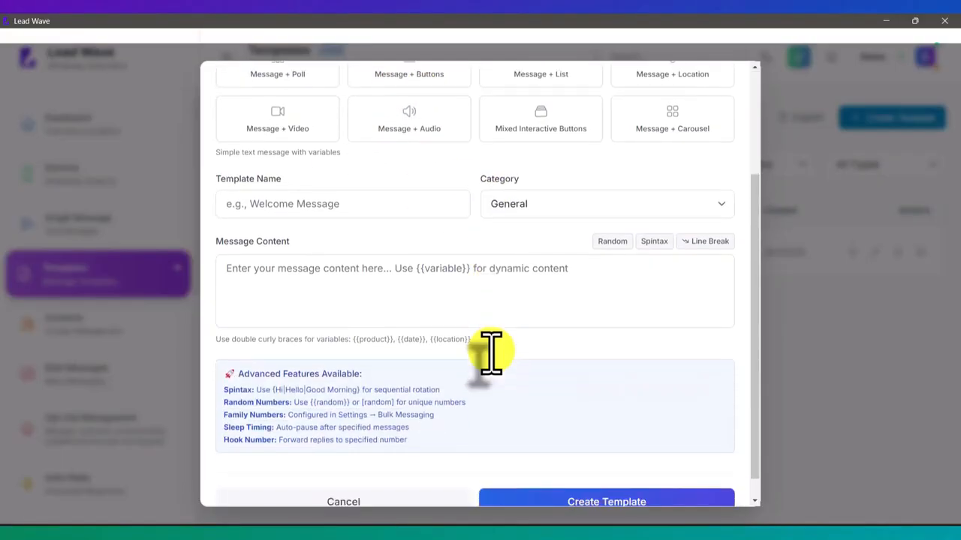
{"action": "left_click", "coordinate": [378, 243]}
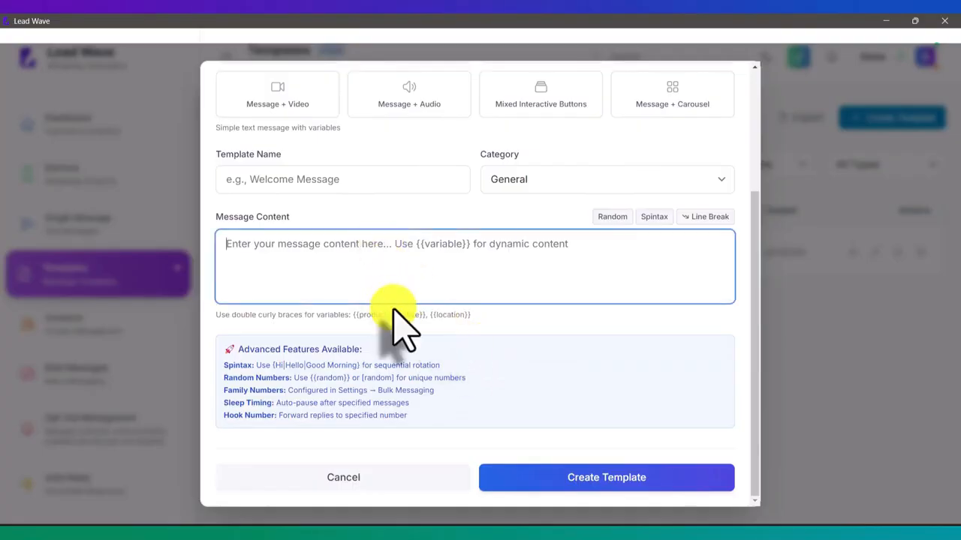
{"action": "scroll", "coordinate": [396, 323], "scroll_direction": "up", "scroll_amount": 4}
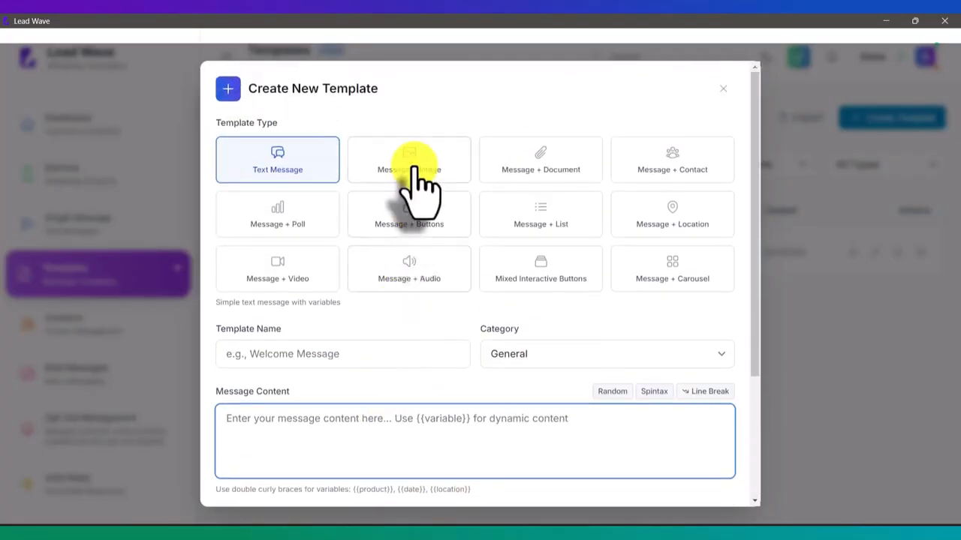
{"action": "left_click", "coordinate": [414, 167]}
{"action": "scroll", "coordinate": [506, 313], "scroll_direction": "down", "scroll_amount": 2}
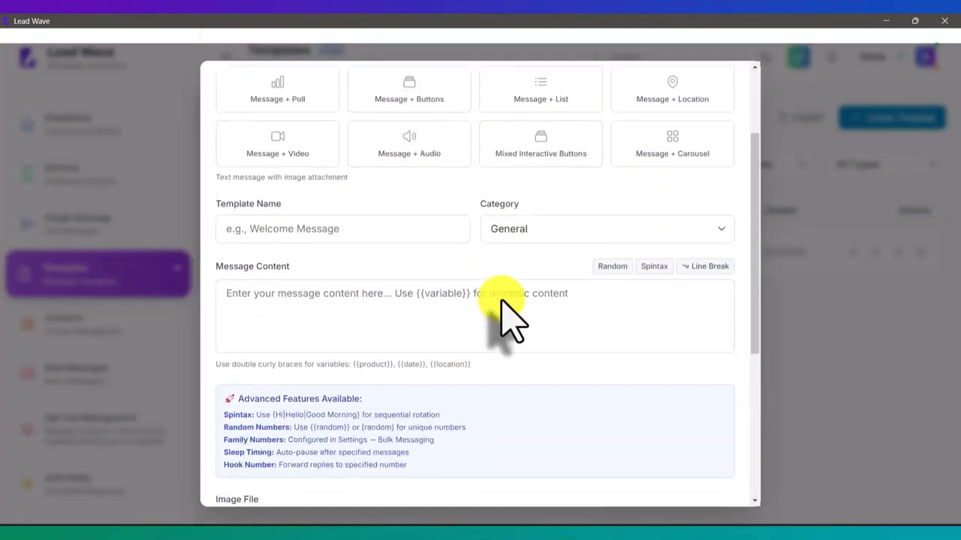
{"action": "scroll", "coordinate": [509, 315], "scroll_direction": "down", "scroll_amount": 2}
{"action": "left_click", "coordinate": [443, 184]}
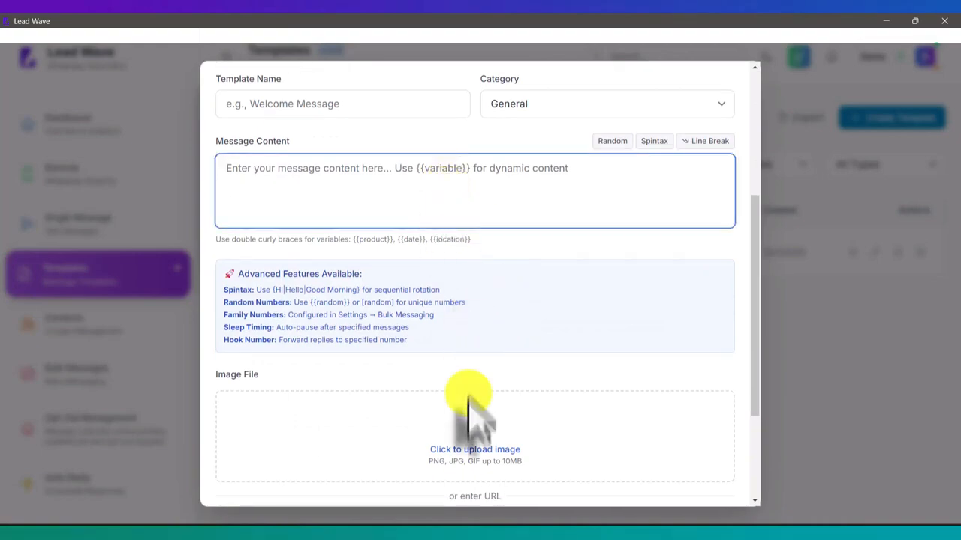
{"action": "scroll", "coordinate": [488, 455], "scroll_direction": "up", "scroll_amount": 4}
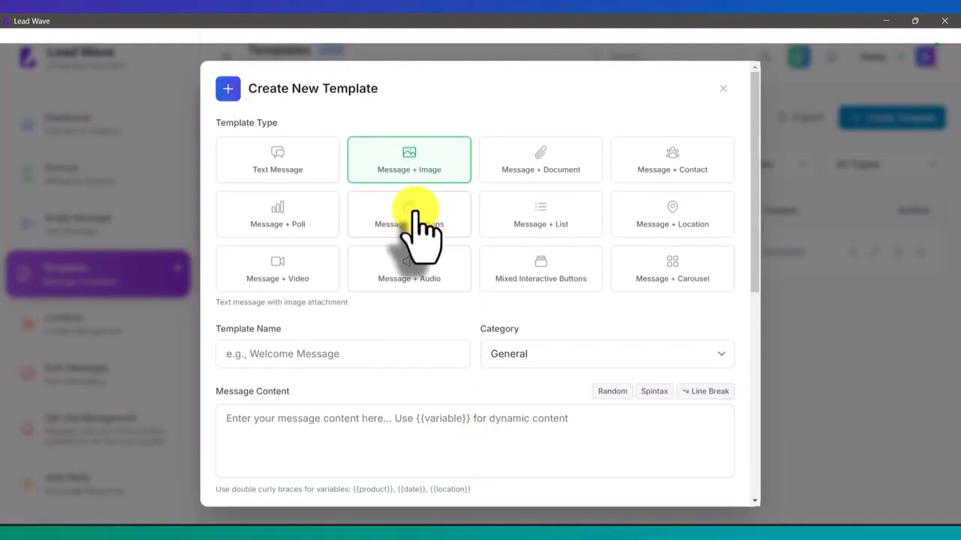
- Choose Message + Buttons, add three button rows, then delete all three rows
{"action": "left_click", "coordinate": [413, 216]}
{"action": "scroll", "coordinate": [481, 274], "scroll_direction": "down", "scroll_amount": 1}
{"action": "scroll", "coordinate": [492, 278], "scroll_direction": "down", "scroll_amount": 5}
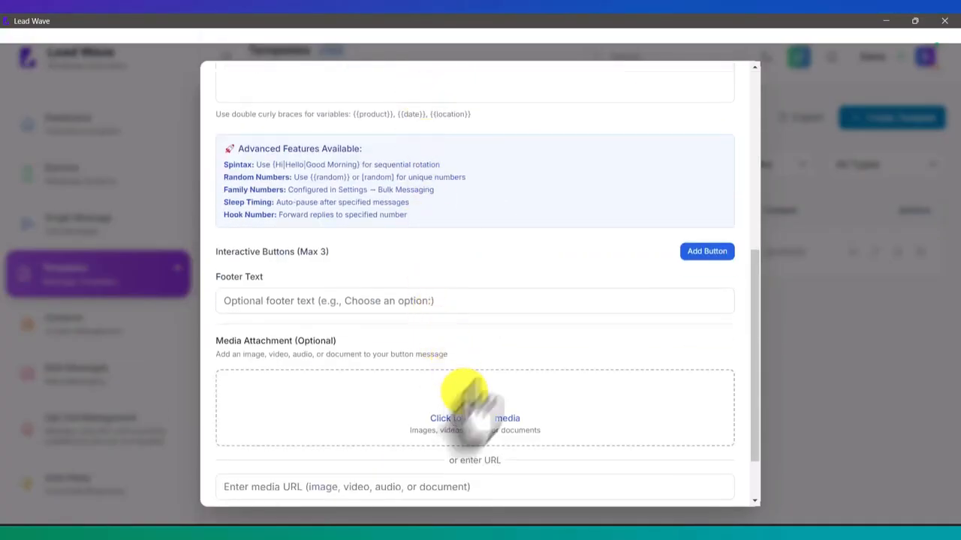
{"action": "left_click", "coordinate": [701, 250]}
{"action": "left_click", "coordinate": [698, 252]}
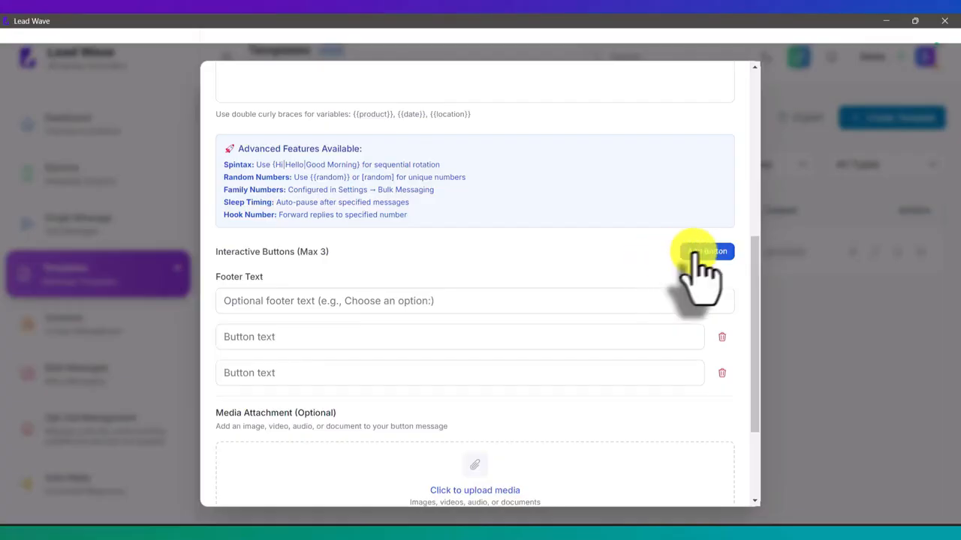
{"action": "left_click", "coordinate": [697, 252]}
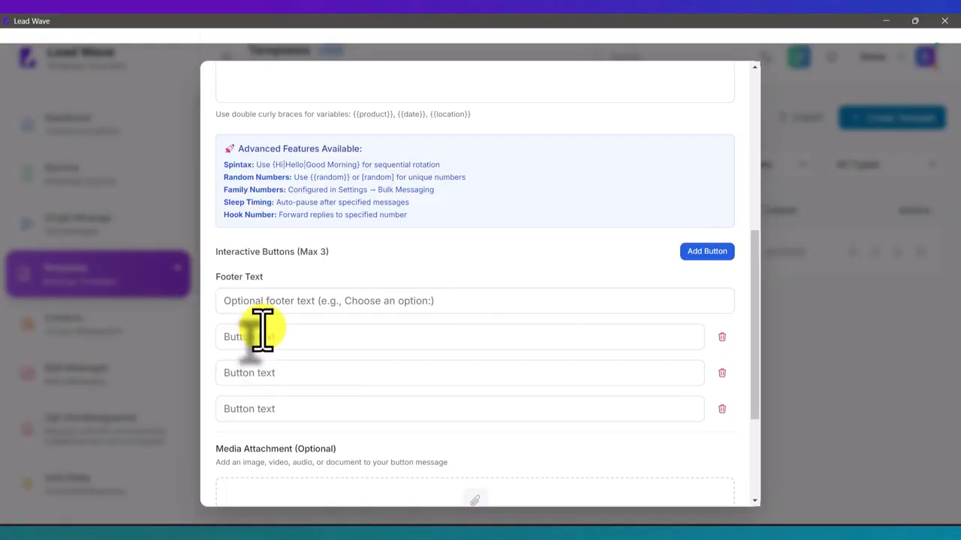
{"action": "left_click", "coordinate": [262, 374]}
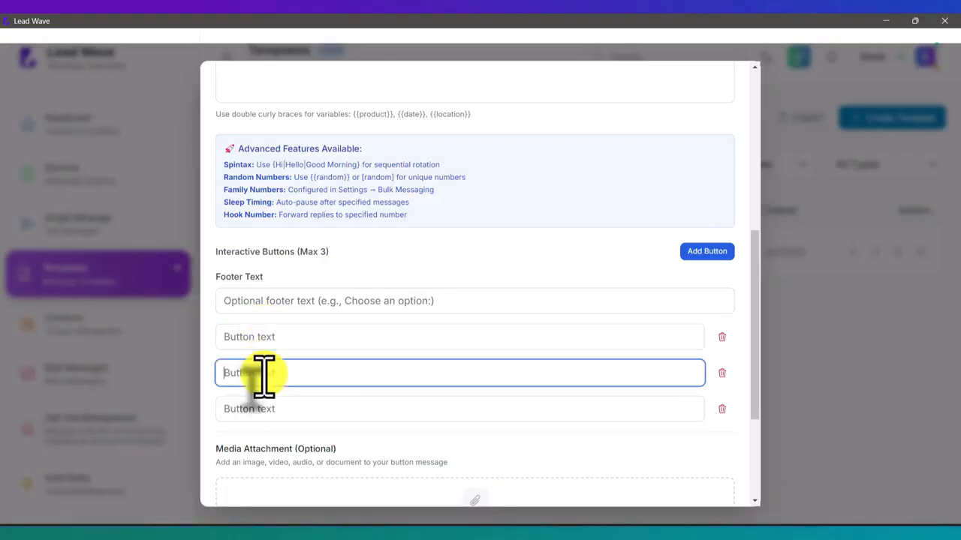
{"action": "left_click", "coordinate": [722, 337]}
{"action": "left_click", "coordinate": [722, 337]}
{"action": "left_click", "coordinate": [722, 337]}
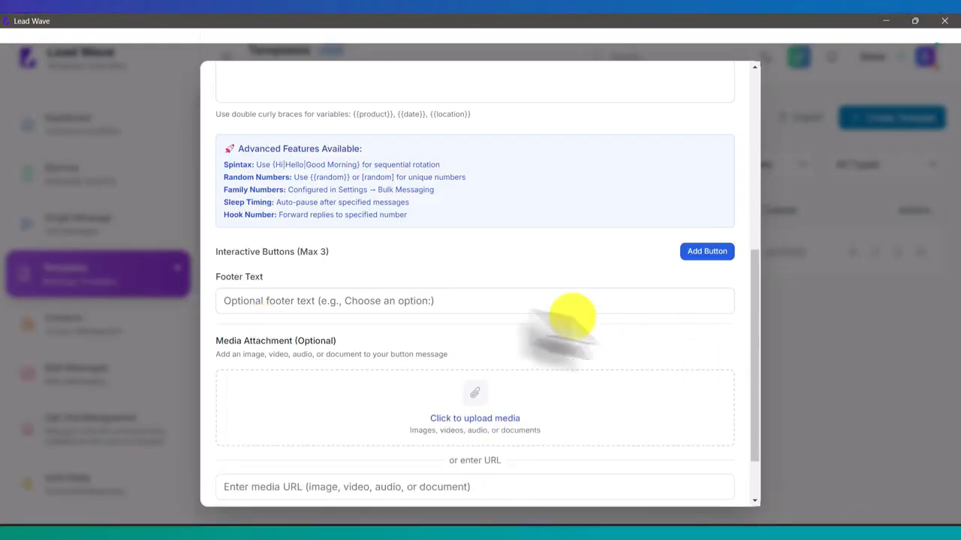
{"action": "scroll", "coordinate": [497, 300], "scroll_direction": "up", "scroll_amount": 5}
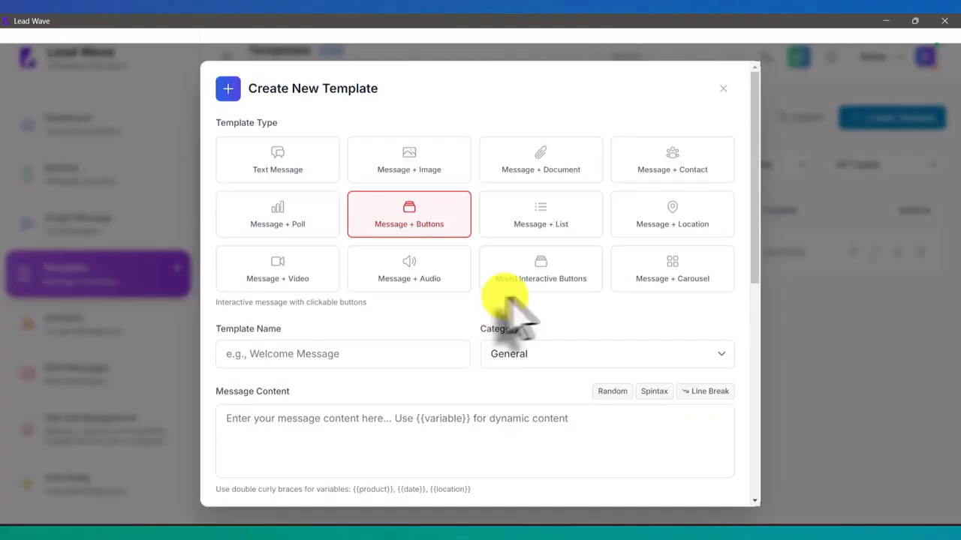
- Switch the template type to Message + List
{"action": "left_click", "coordinate": [556, 239]}
{"action": "scroll", "coordinate": [553, 300], "scroll_direction": "down", "scroll_amount": 3}
{"action": "scroll", "coordinate": [546, 296], "scroll_direction": "down", "scroll_amount": 9}
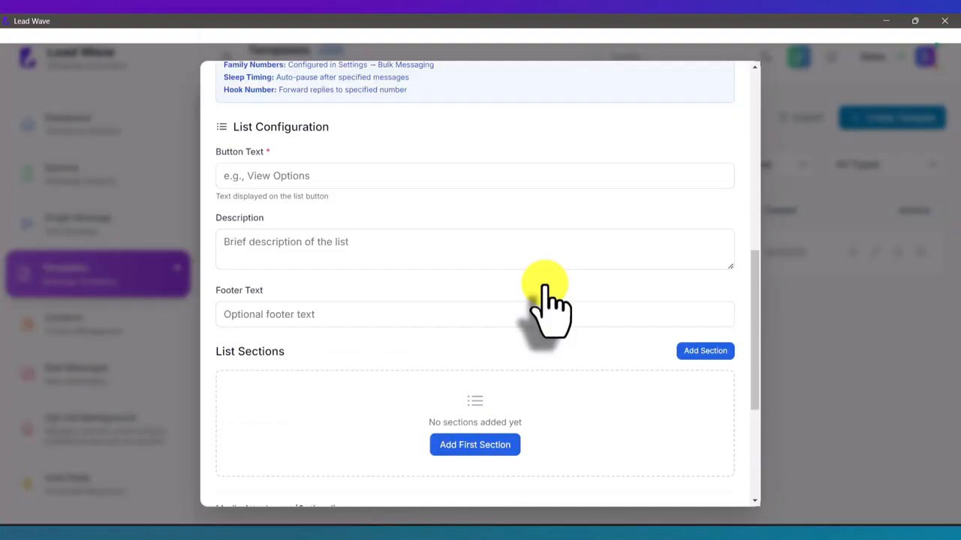
{"action": "scroll", "coordinate": [545, 289], "scroll_direction": "down", "scroll_amount": 3}
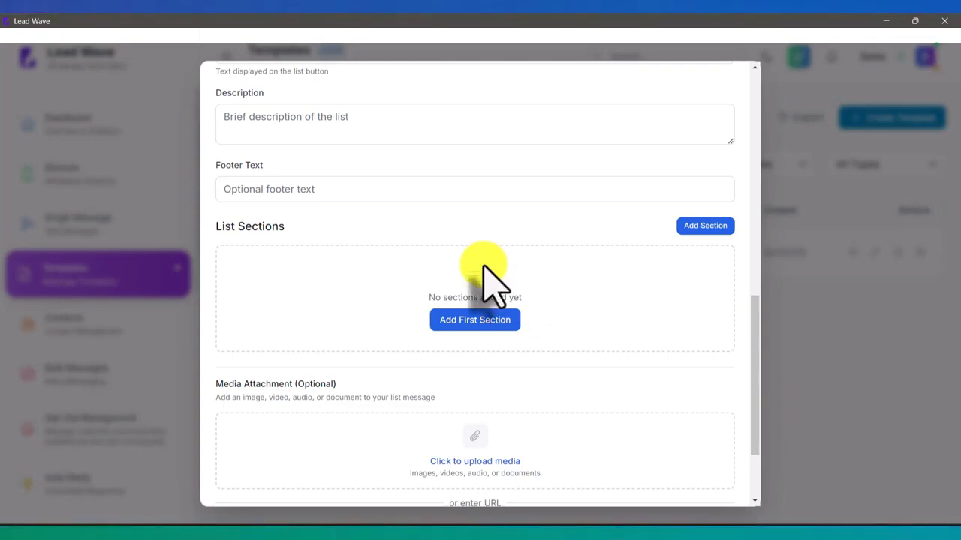
- Add a first list section and give it three rows
{"action": "left_click", "coordinate": [718, 225]}
{"action": "scroll", "coordinate": [480, 300], "scroll_direction": "down", "scroll_amount": 3}
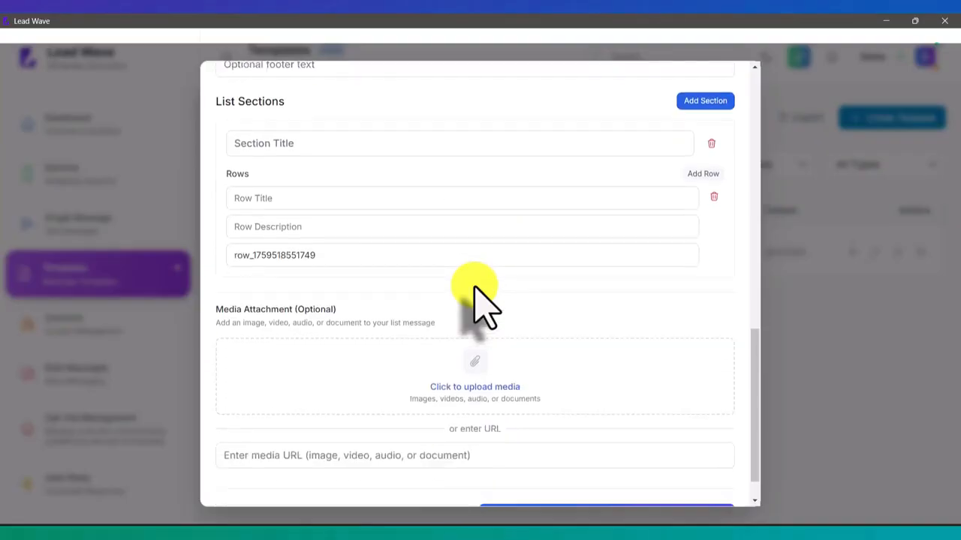
{"action": "scroll", "coordinate": [380, 285], "scroll_direction": "down", "scroll_amount": 1}
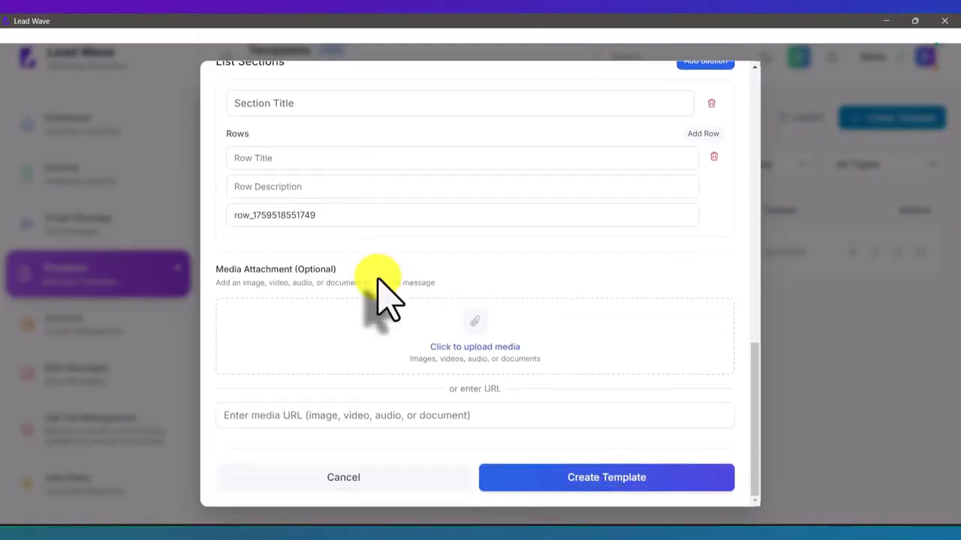
{"action": "scroll", "coordinate": [383, 284], "scroll_direction": "up", "scroll_amount": 3}
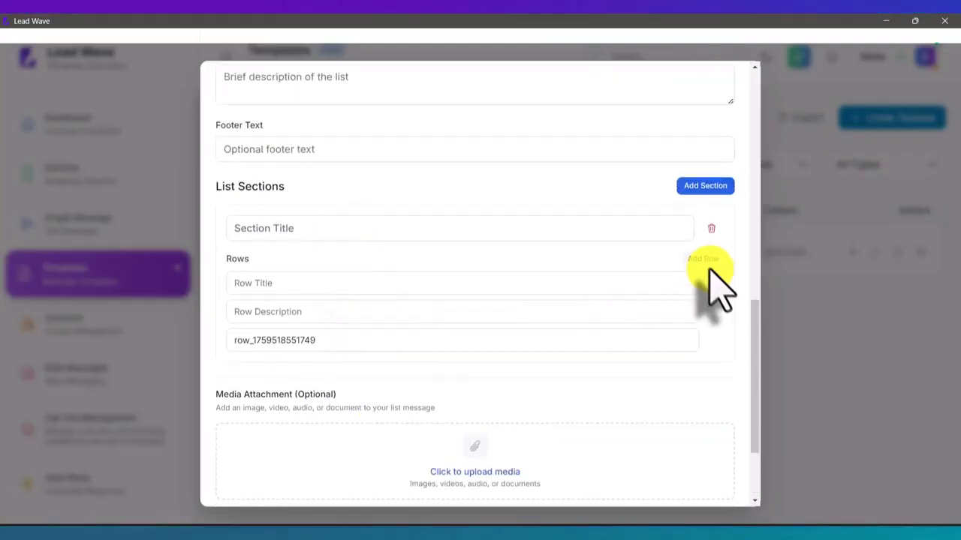
{"action": "left_click", "coordinate": [703, 258]}
{"action": "left_click", "coordinate": [702, 258]}
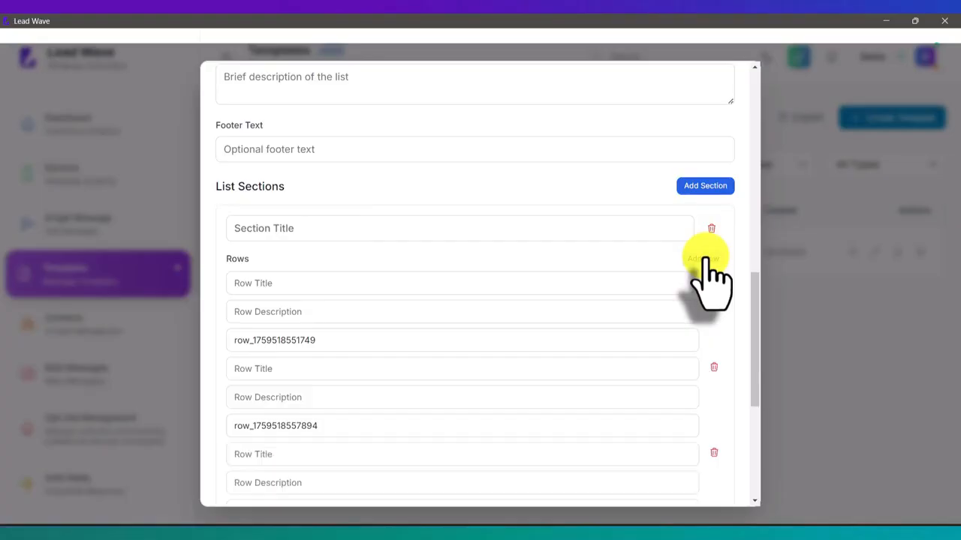
{"action": "scroll", "coordinate": [593, 360], "scroll_direction": "up", "scroll_amount": 7}
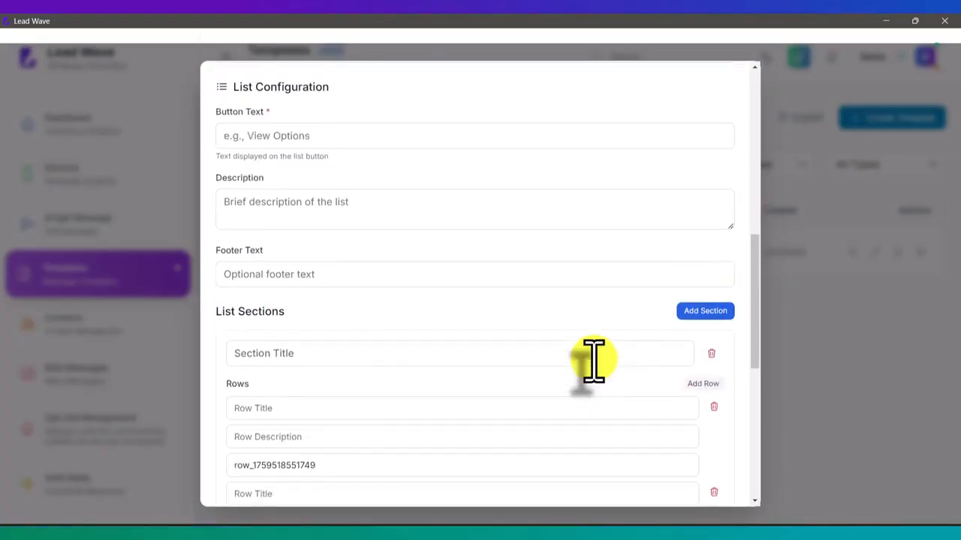
{"action": "scroll", "coordinate": [583, 311], "scroll_direction": "up", "scroll_amount": 3}
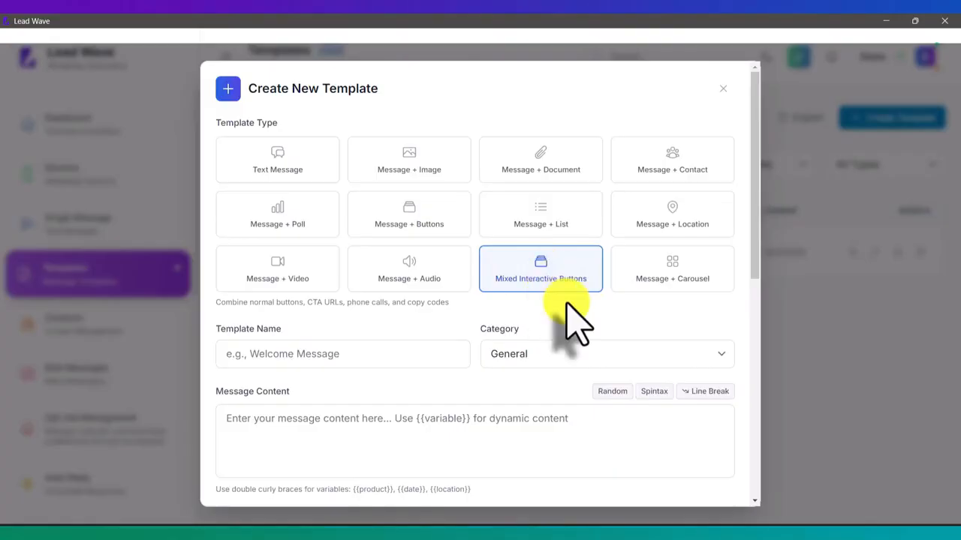
- Look over the button kinds in the Mixed Interactive Buttons Add Button dropdown, then close it
{"action": "scroll", "coordinate": [575, 322], "scroll_direction": "down", "scroll_amount": 6}
{"action": "scroll", "coordinate": [575, 322], "scroll_direction": "down", "scroll_amount": 1}
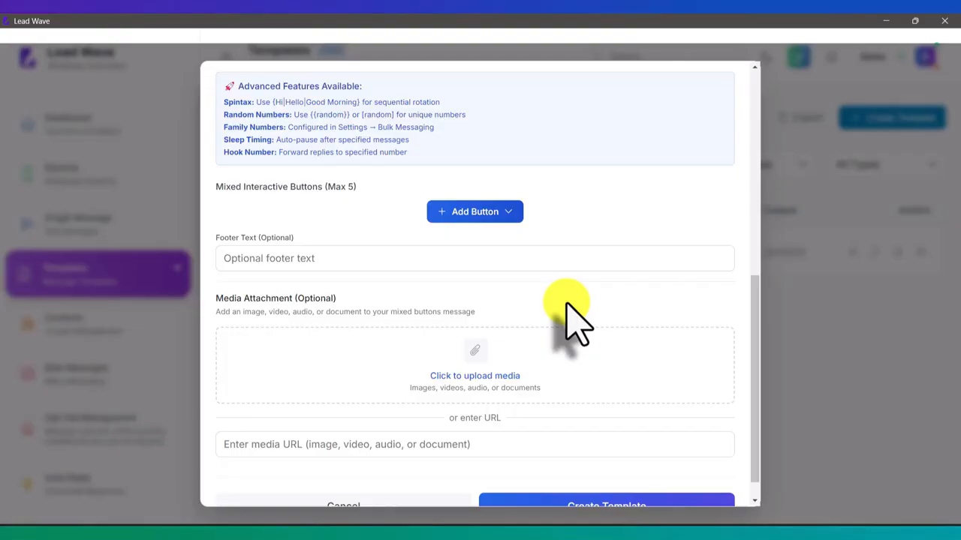
{"action": "left_click", "coordinate": [494, 213]}
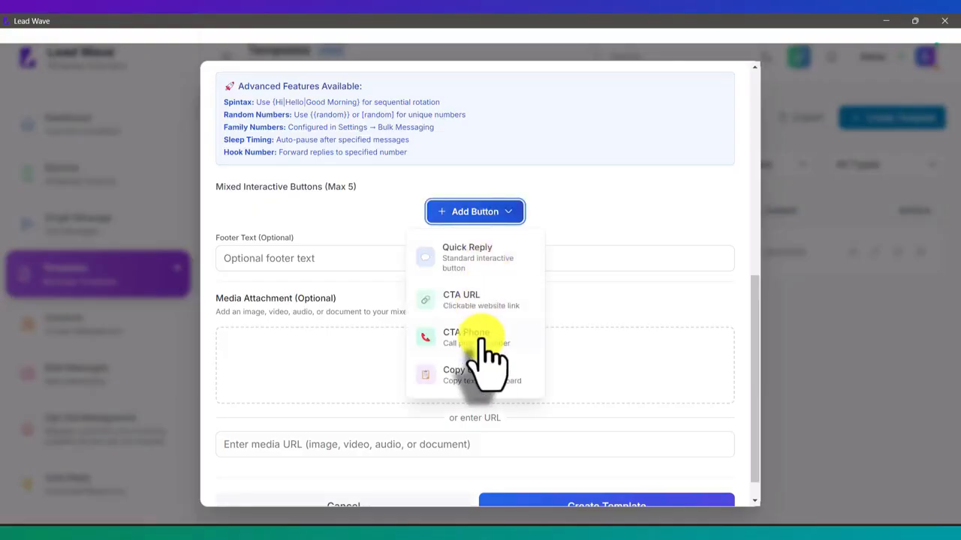
{"action": "left_click", "coordinate": [586, 270]}
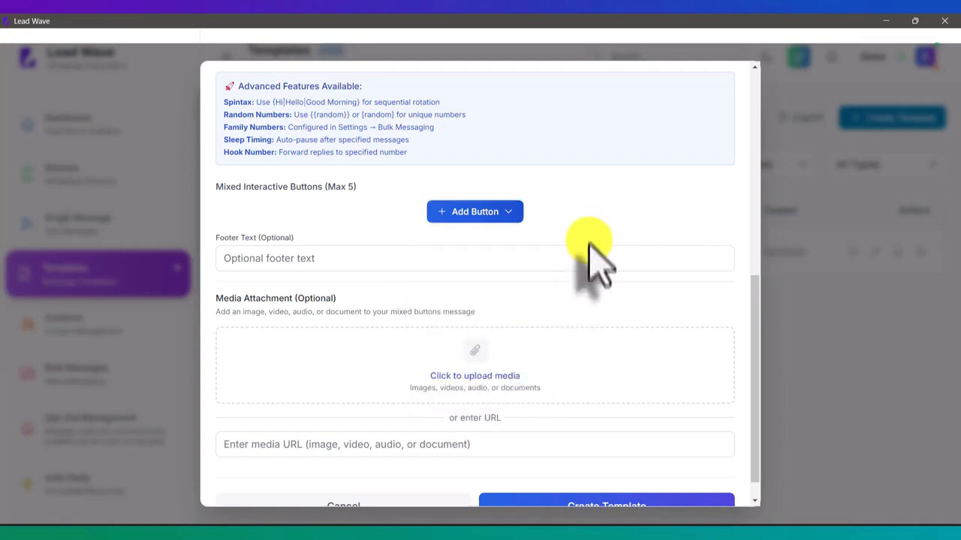
{"action": "scroll", "coordinate": [590, 259], "scroll_direction": "up", "scroll_amount": 5}
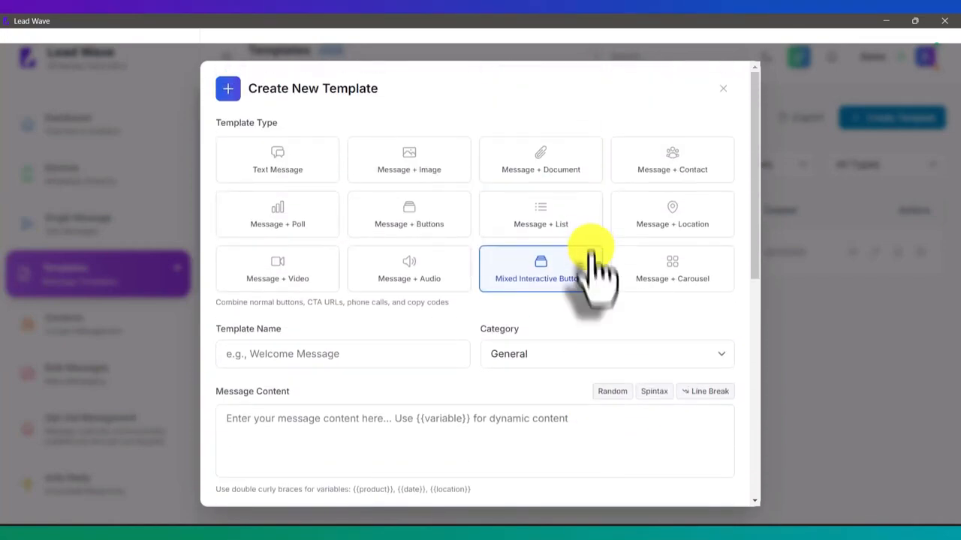
- Switch the template to Message + Carousel and add one empty carousel card, Card 1
{"action": "left_click", "coordinate": [696, 282]}
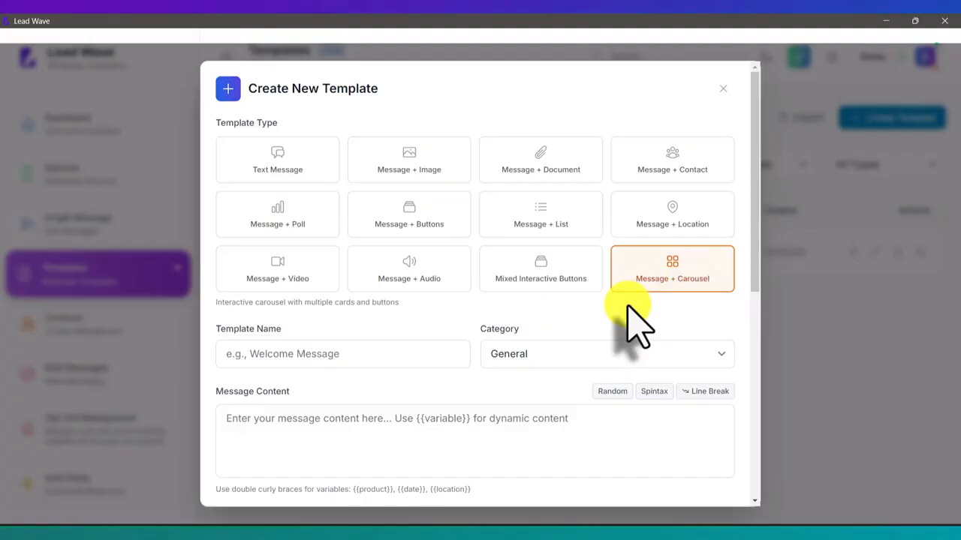
{"action": "scroll", "coordinate": [635, 324], "scroll_direction": "down", "scroll_amount": 2}
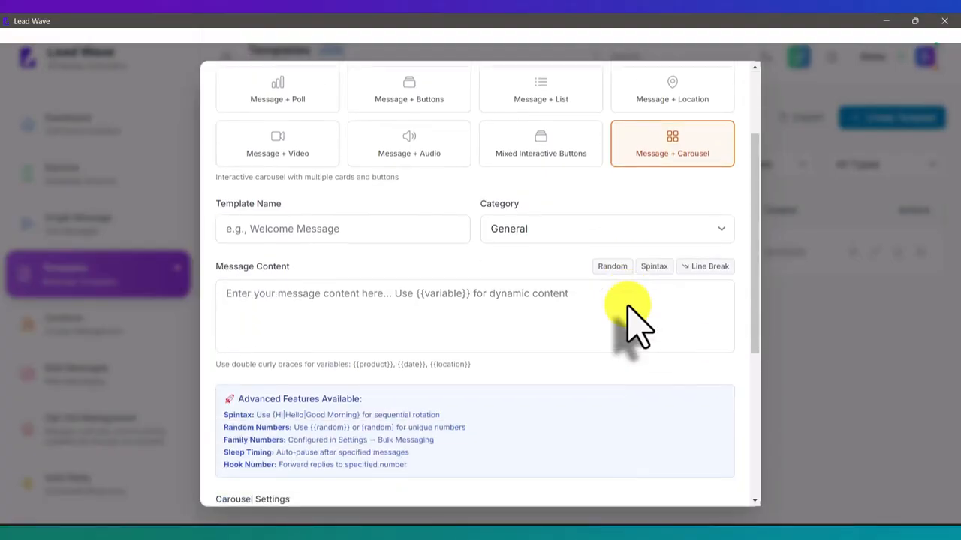
{"action": "scroll", "coordinate": [630, 316], "scroll_direction": "down", "scroll_amount": 2}
{"action": "scroll", "coordinate": [629, 311], "scroll_direction": "down", "scroll_amount": 3}
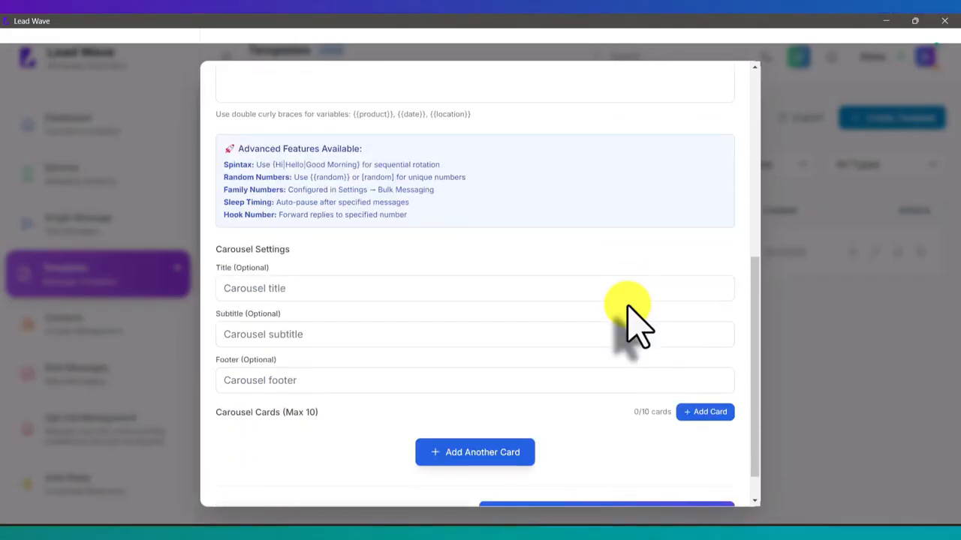
{"action": "scroll", "coordinate": [632, 321], "scroll_direction": "down", "scroll_amount": 1}
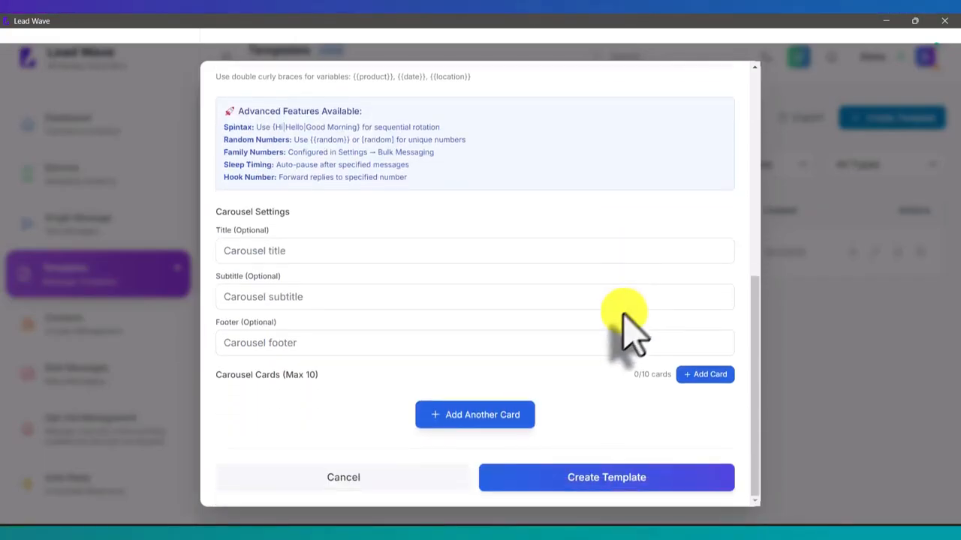
{"action": "left_click", "coordinate": [473, 415]}
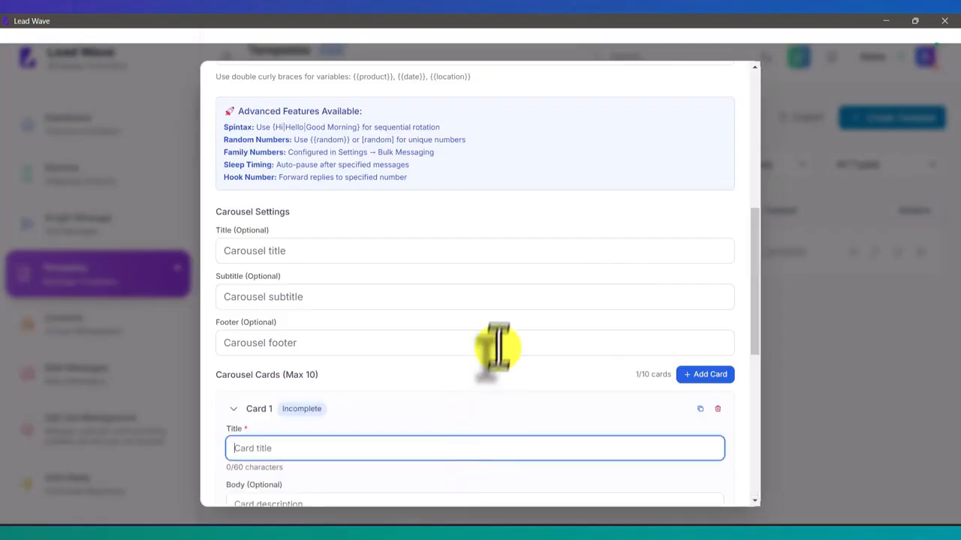
{"action": "scroll", "coordinate": [499, 342], "scroll_direction": "down", "scroll_amount": 3}
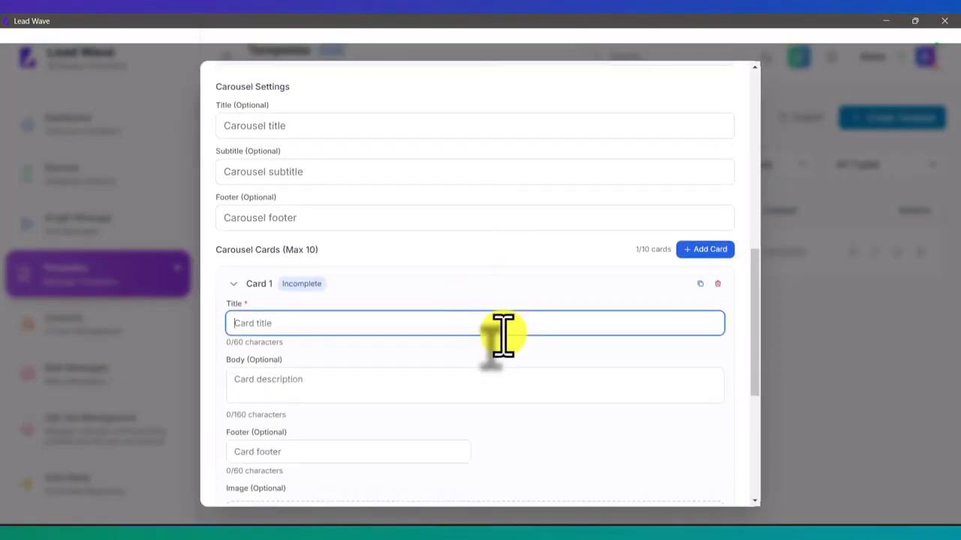
{"action": "scroll", "coordinate": [502, 334], "scroll_direction": "down", "scroll_amount": 2}
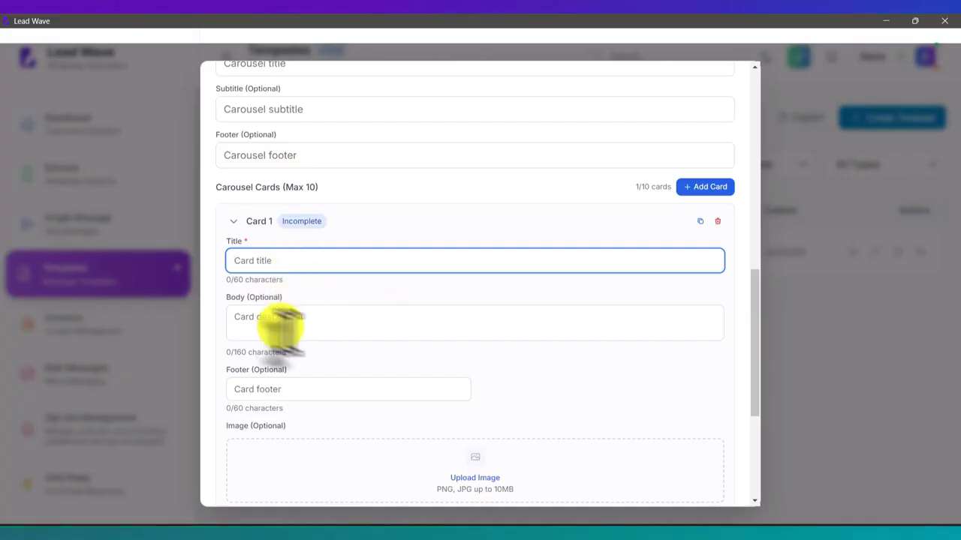
{"action": "scroll", "coordinate": [390, 397], "scroll_direction": "down", "scroll_amount": 4}
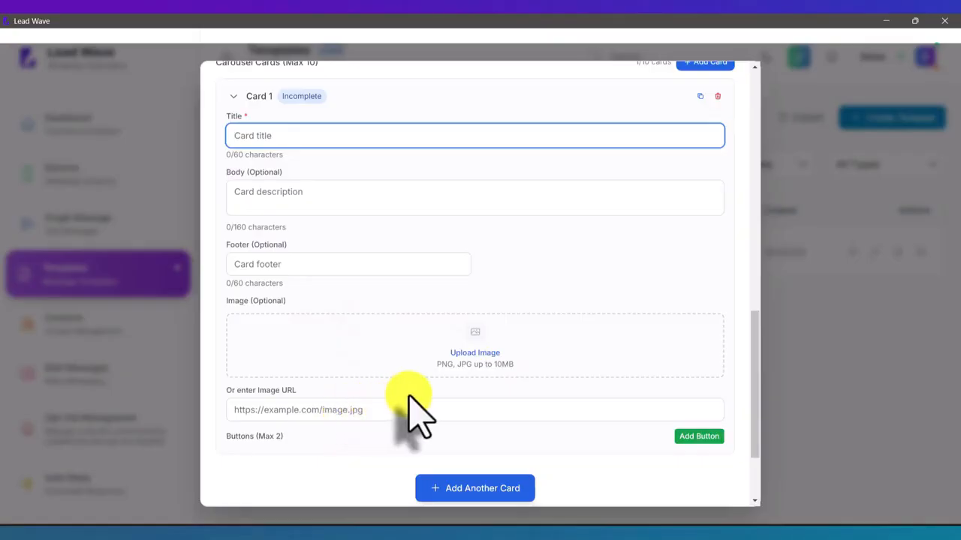
{"action": "scroll", "coordinate": [409, 395], "scroll_direction": "up", "scroll_amount": 8}
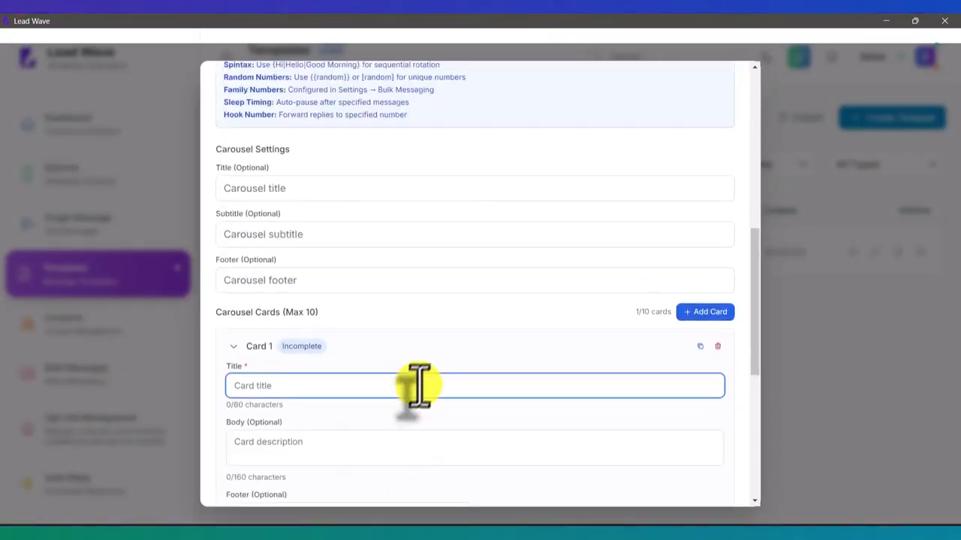
{"action": "scroll", "coordinate": [427, 387], "scroll_direction": "up", "scroll_amount": 15}
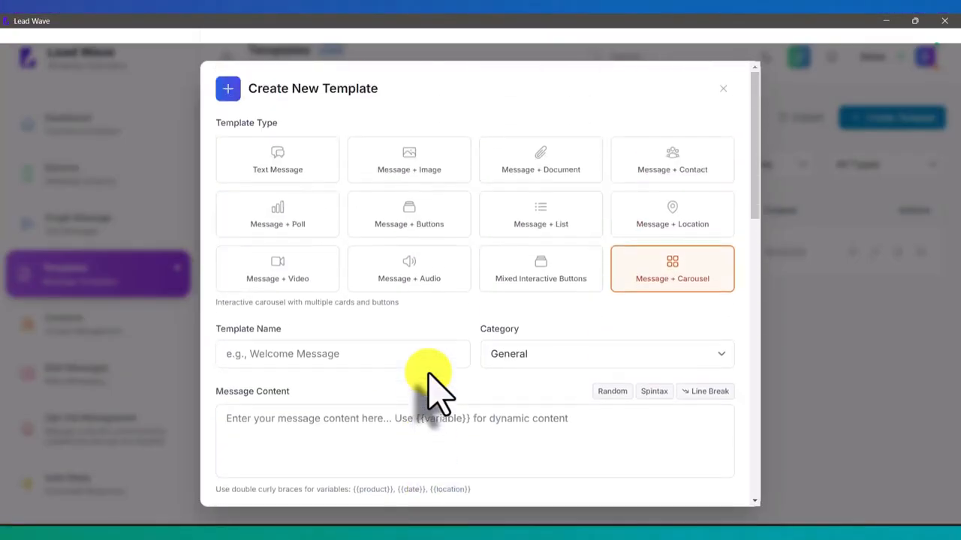
- Discard the template draft and create a new contact group named Test
{"action": "left_click", "coordinate": [723, 88]}
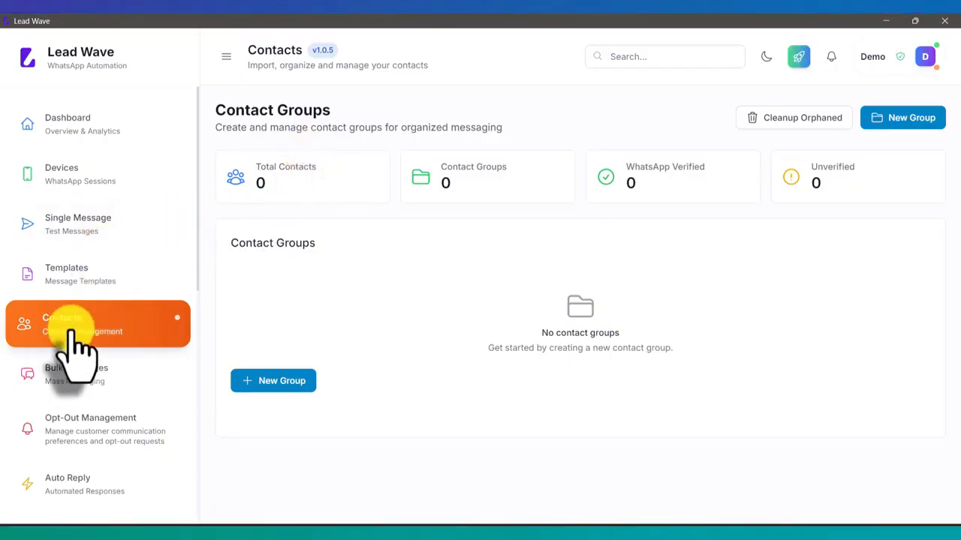
{"action": "left_click", "coordinate": [893, 120]}
{"action": "left_click", "coordinate": [409, 224]}
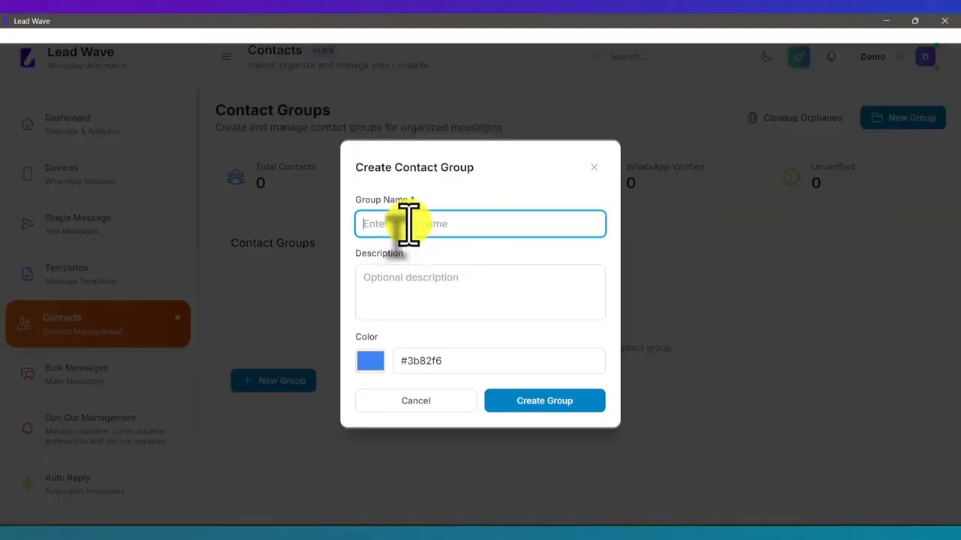
{"action": "type", "text": "Test"}
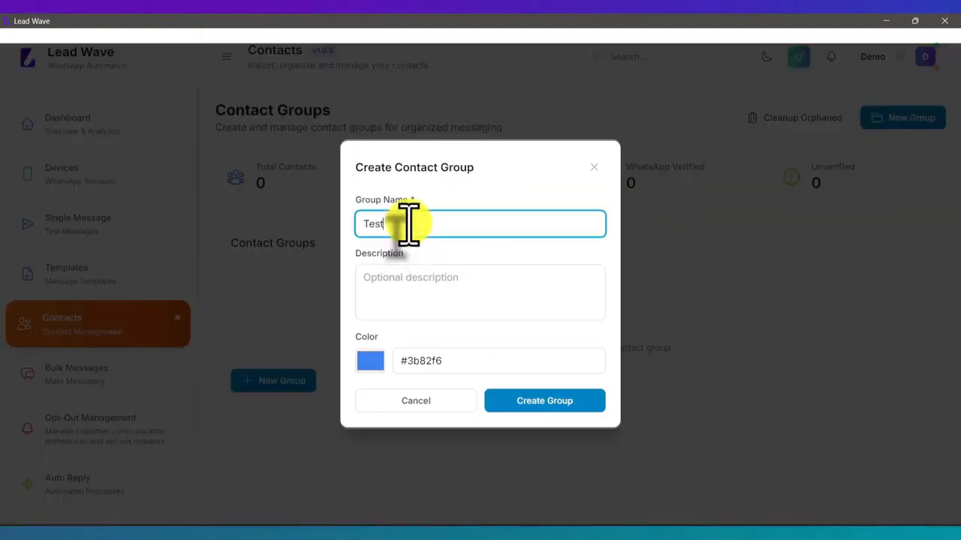
{"action": "left_click", "coordinate": [433, 291]}
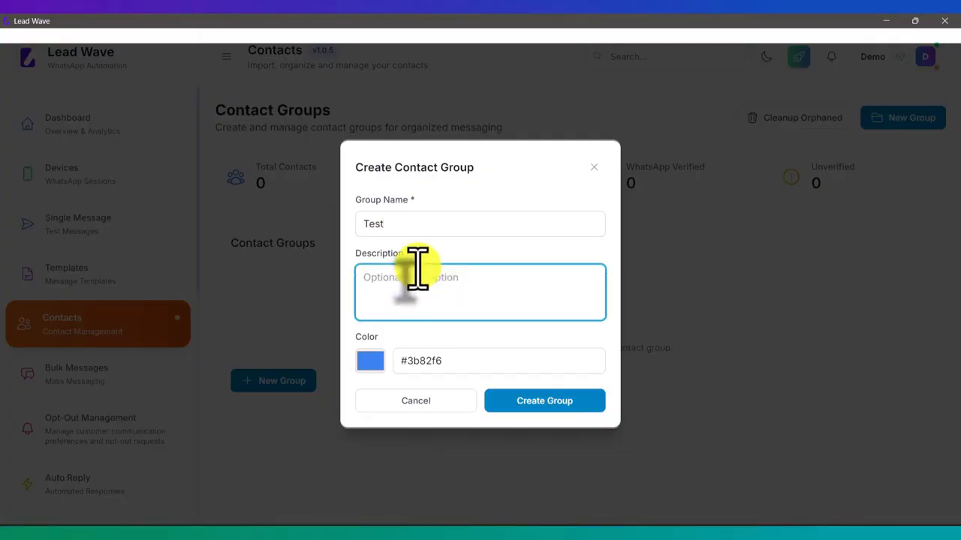
{"action": "left_click", "coordinate": [559, 411]}
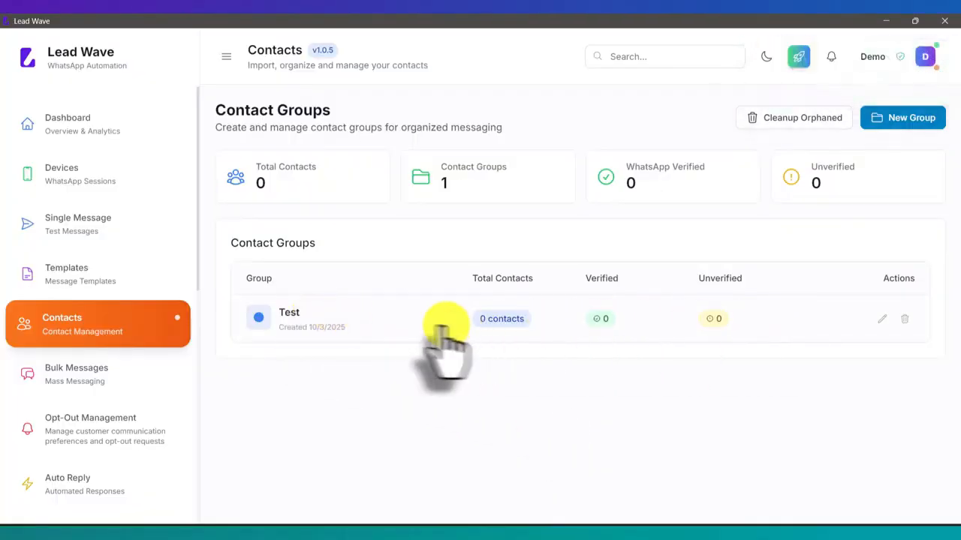
- Manually add one contact to the Test group, entering the contact's name and phone number
{"action": "left_click", "coordinate": [397, 319]}
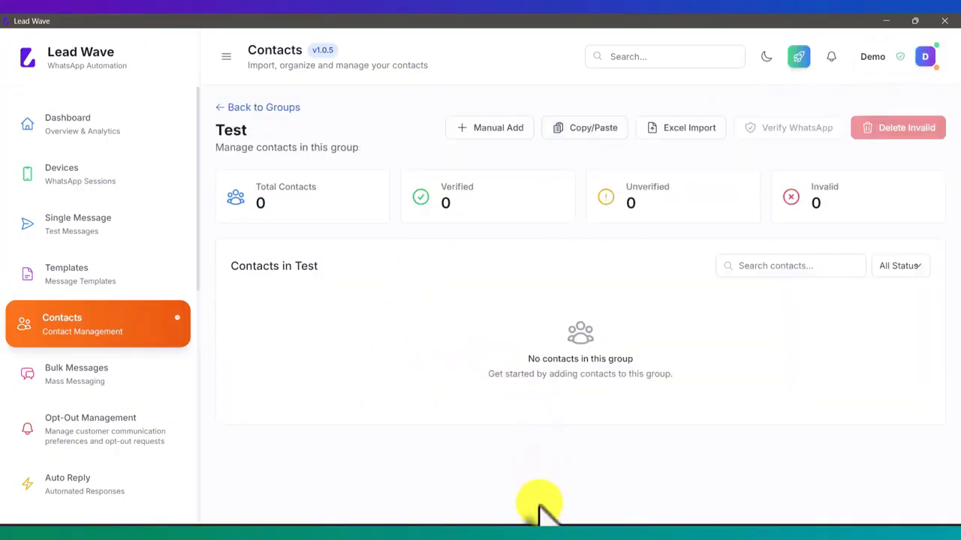
{"action": "left_click", "coordinate": [496, 129]}
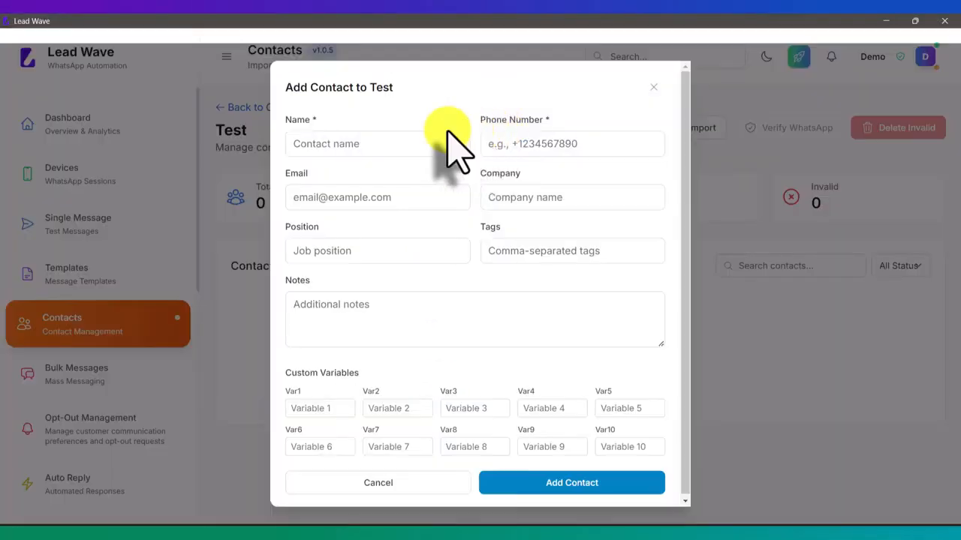
{"action": "left_click", "coordinate": [397, 150]}
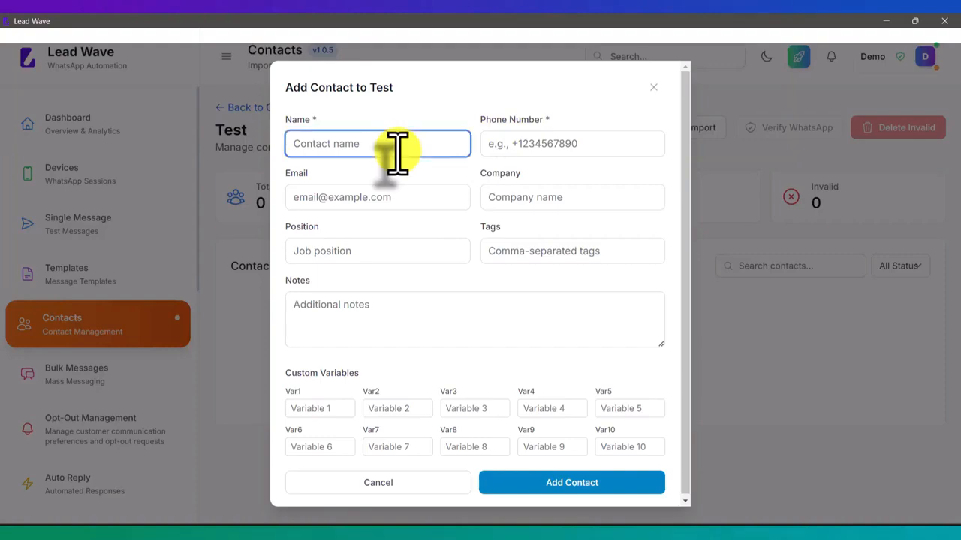
{"action": "type", "text": "Rahul"}
{"action": "key", "text": "Tab"}
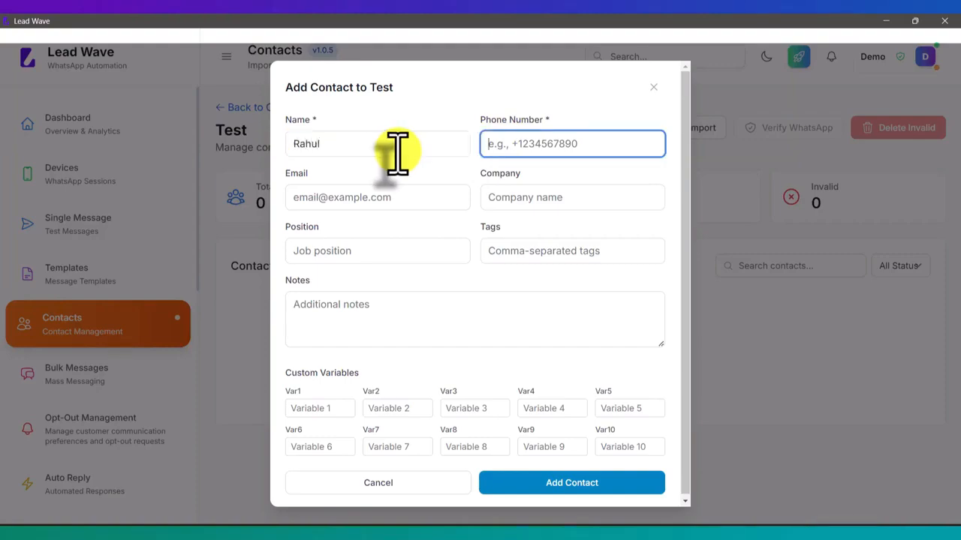
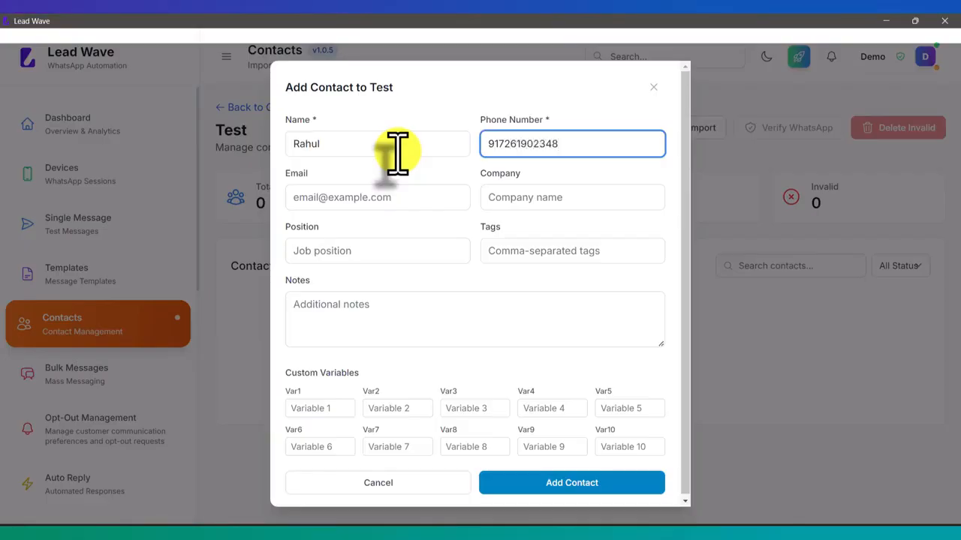
{"action": "left_click", "coordinate": [341, 200]}
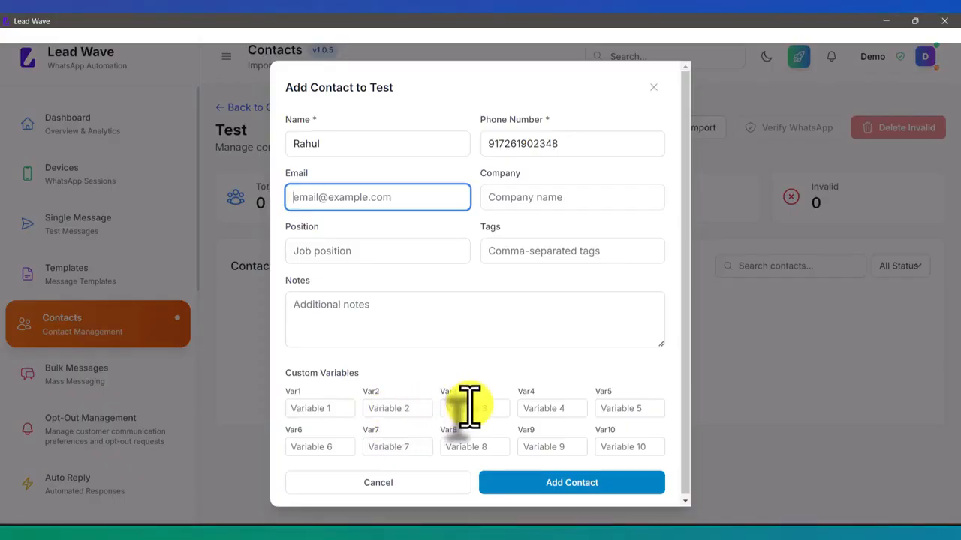
{"action": "left_click", "coordinate": [572, 484]}
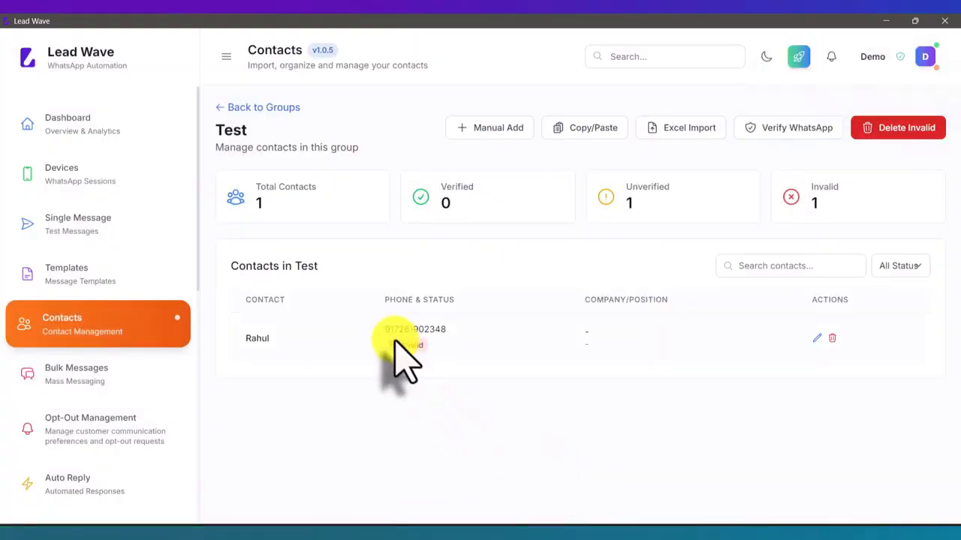
- Bulk-add three pasted phone numbers to the Test group via Copy/Paste
{"action": "left_click", "coordinate": [586, 129]}
{"action": "left_click", "coordinate": [413, 275]}
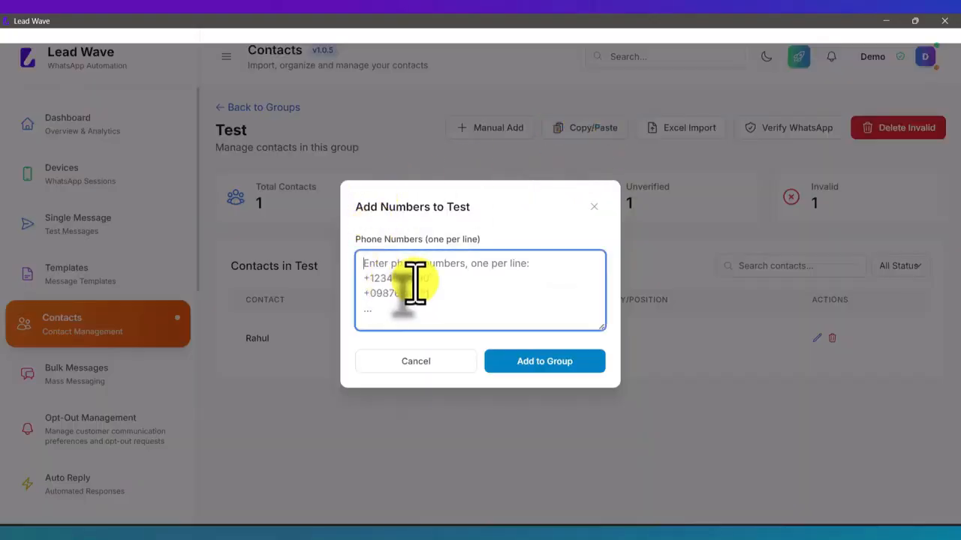
{"action": "key", "text": "ctrl+v"}
{"action": "left_click", "coordinate": [559, 362]}
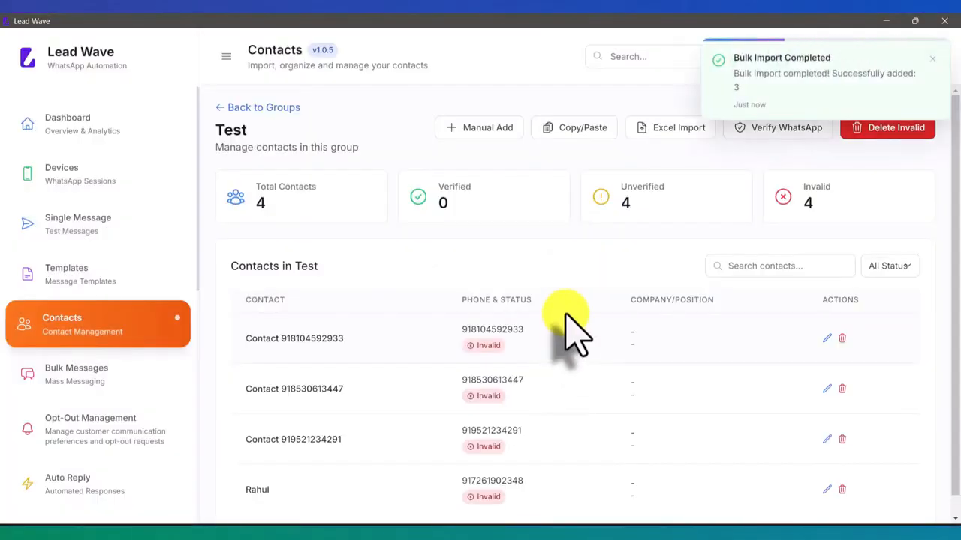
- Download the Excel Import sample file contacts_sample_template.csv to the Desktop
{"action": "left_click", "coordinate": [675, 129]}
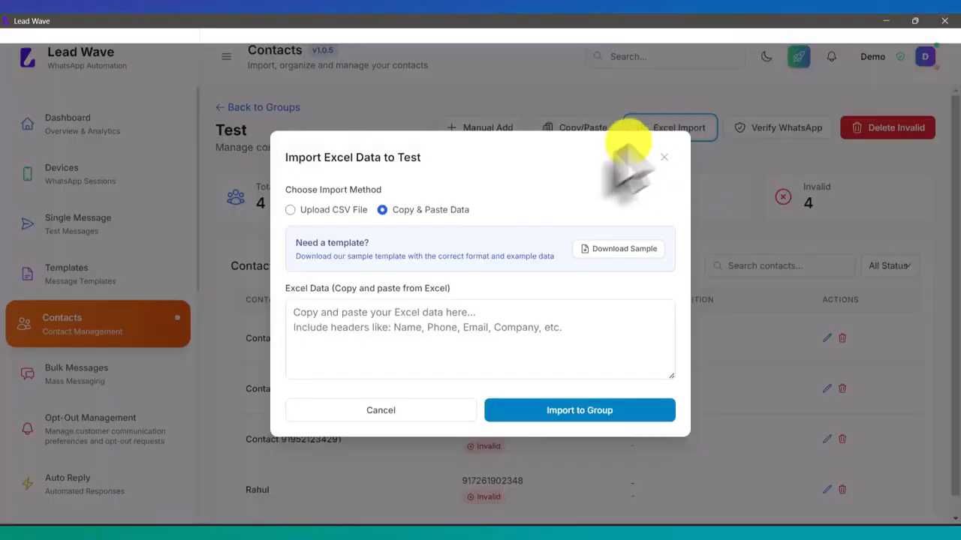
{"action": "left_click", "coordinate": [615, 252]}
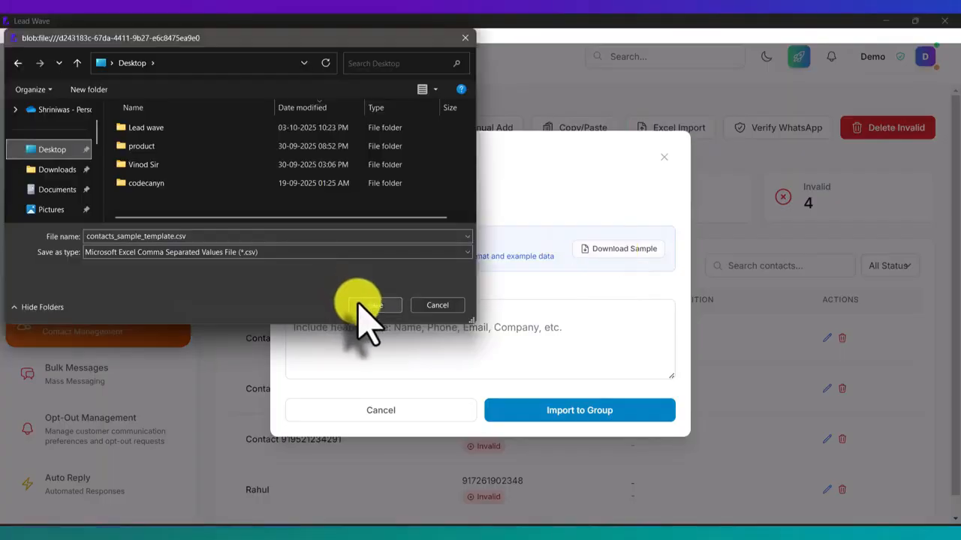
{"action": "left_click", "coordinate": [368, 305]}
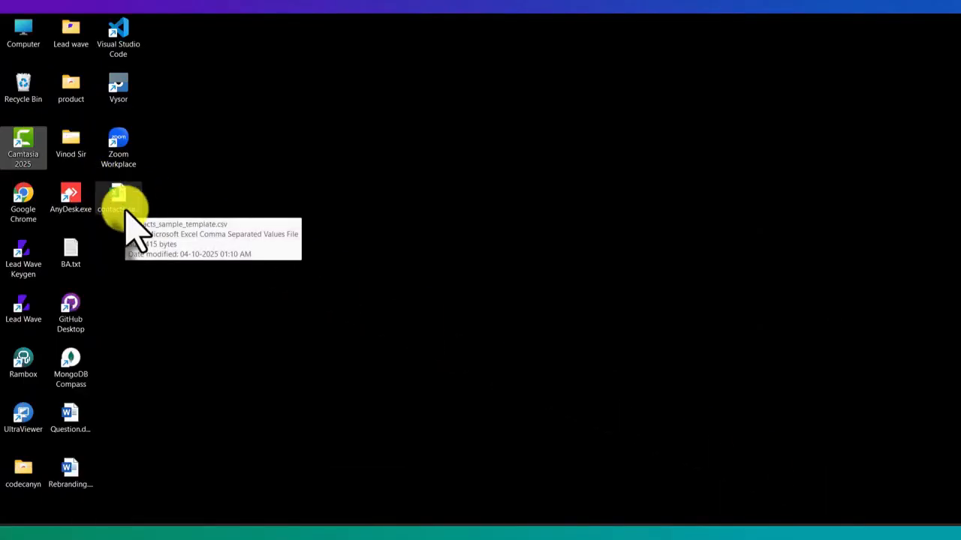
- Open contacts_sample_template.csv in Excel, inspect its sample columns, then minimize Excel
{"action": "double_click", "coordinate": [126, 213]}
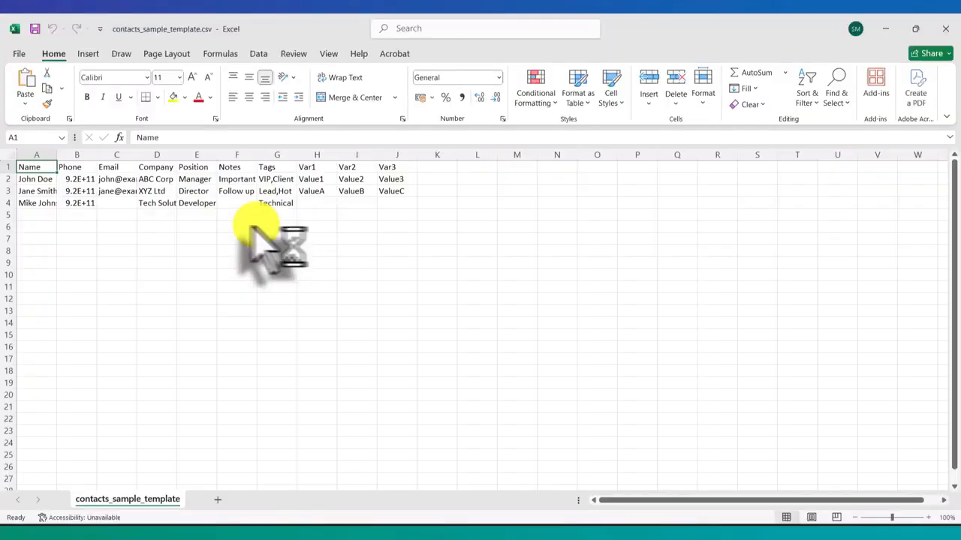
{"action": "left_click_drag", "start_coordinate": [38, 184], "coordinate": [193, 232]}
{"action": "left_click", "coordinate": [407, 236]}
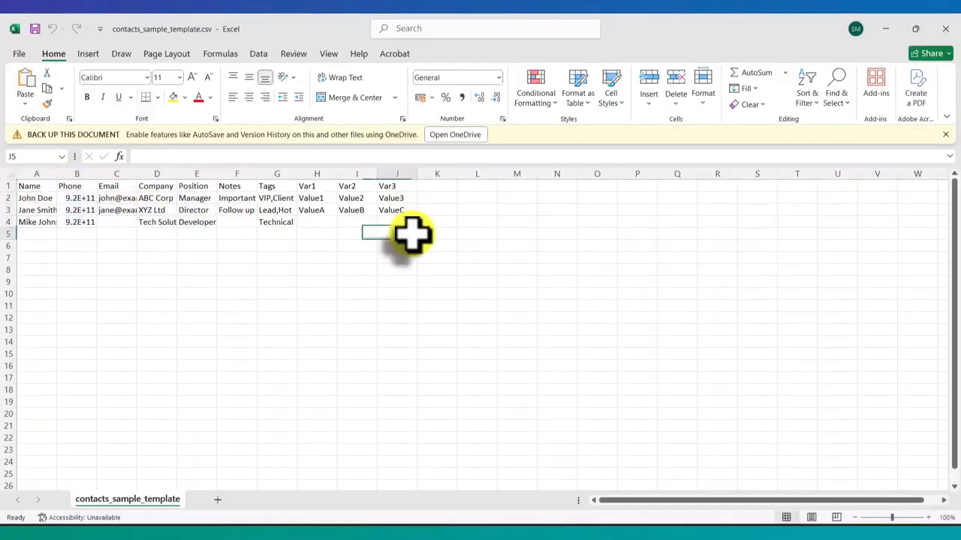
{"action": "left_click", "coordinate": [886, 30]}
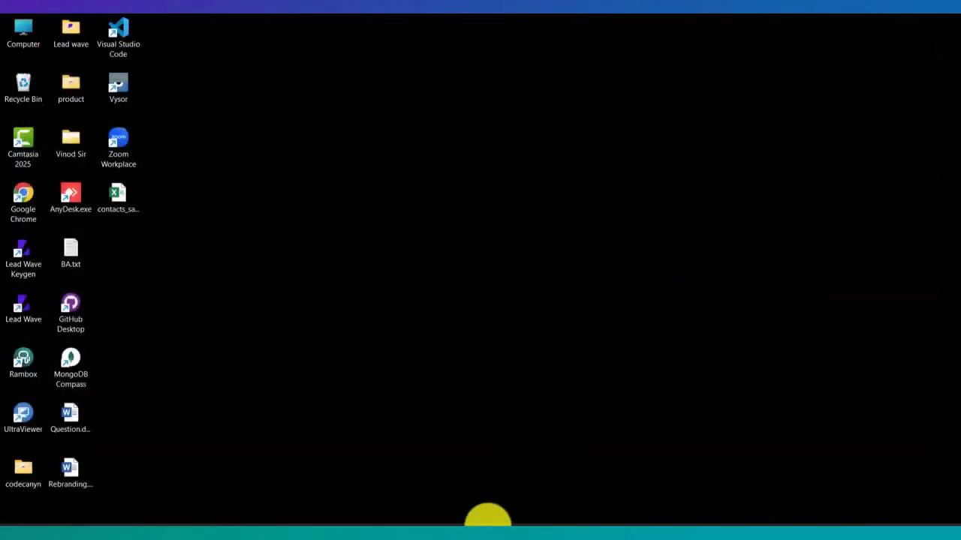
- Back in Lead Wave, view the Upload CSV File import option, then close the import dialog
{"action": "left_click", "coordinate": [403, 523]}
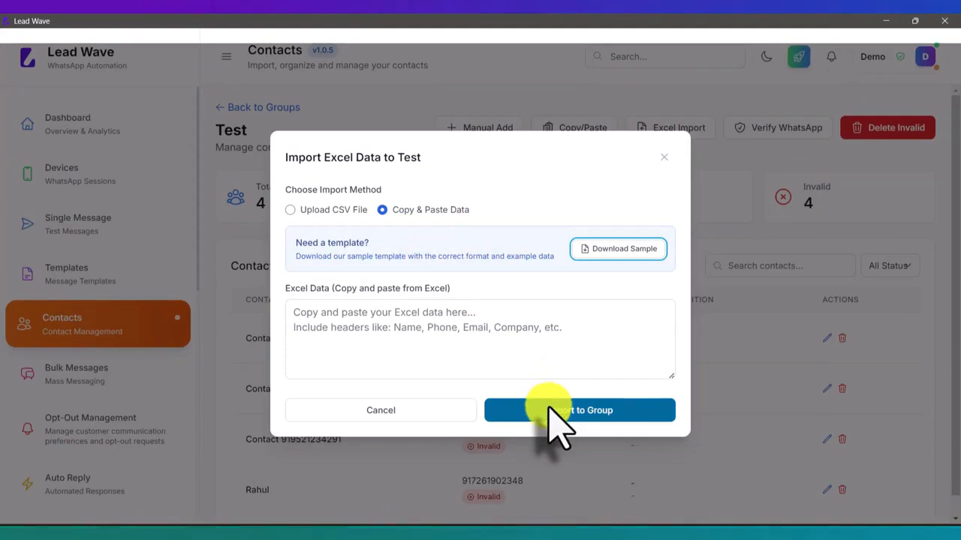
{"action": "left_click", "coordinate": [324, 212]}
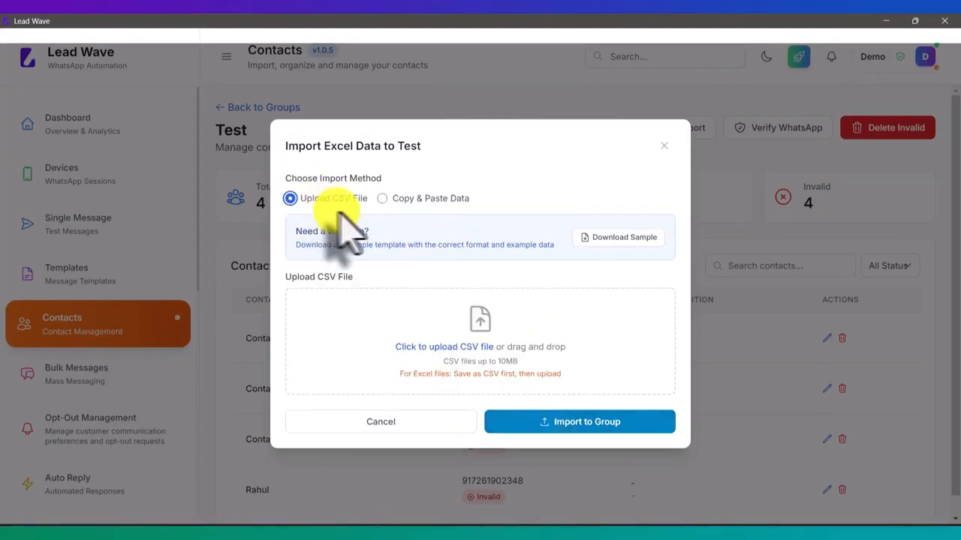
{"action": "left_click", "coordinate": [664, 156]}
- Verify the Test group's contacts on WhatsApp, dismiss the results, and go to Devices
{"action": "scroll", "coordinate": [478, 322], "scroll_direction": "down", "scroll_amount": 1}
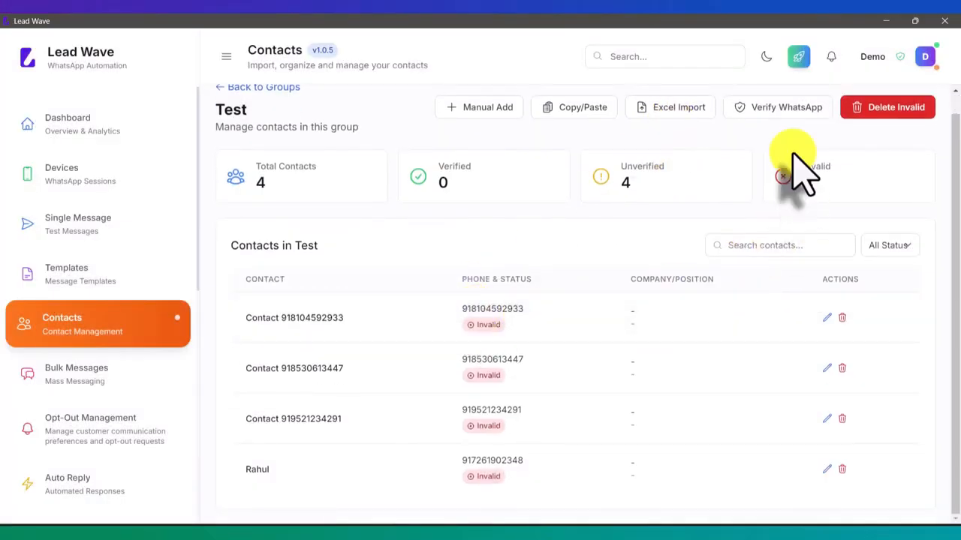
{"action": "left_click", "coordinate": [774, 112]}
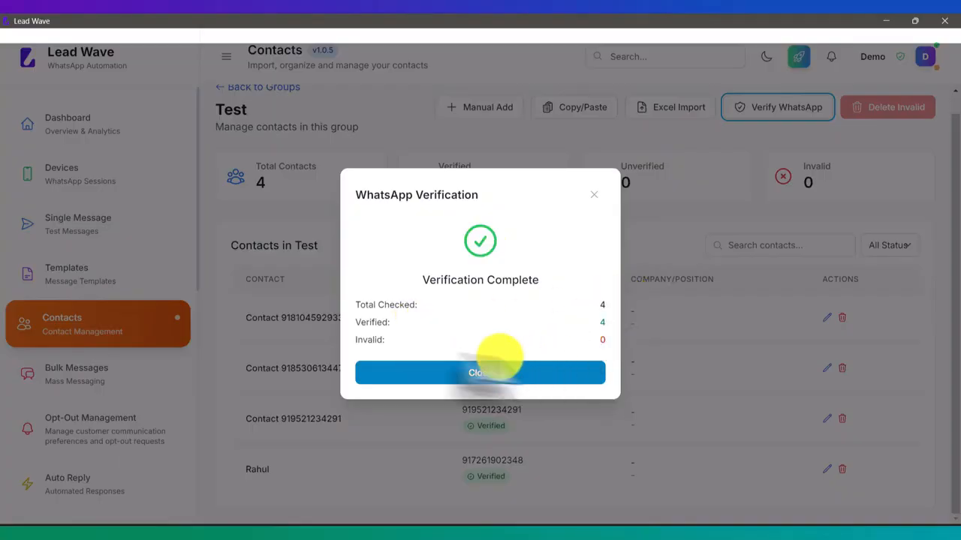
{"action": "left_click", "coordinate": [496, 373]}
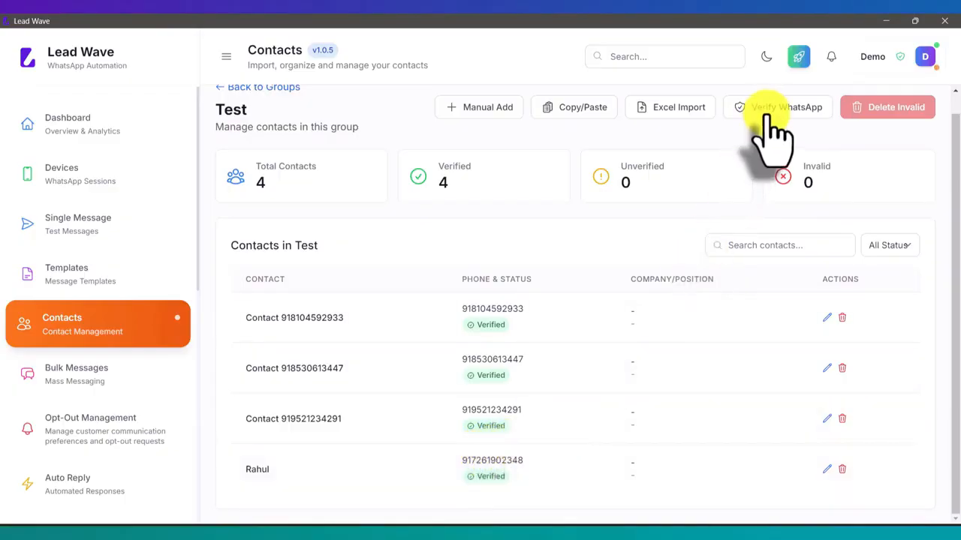
{"action": "left_click", "coordinate": [120, 178]}
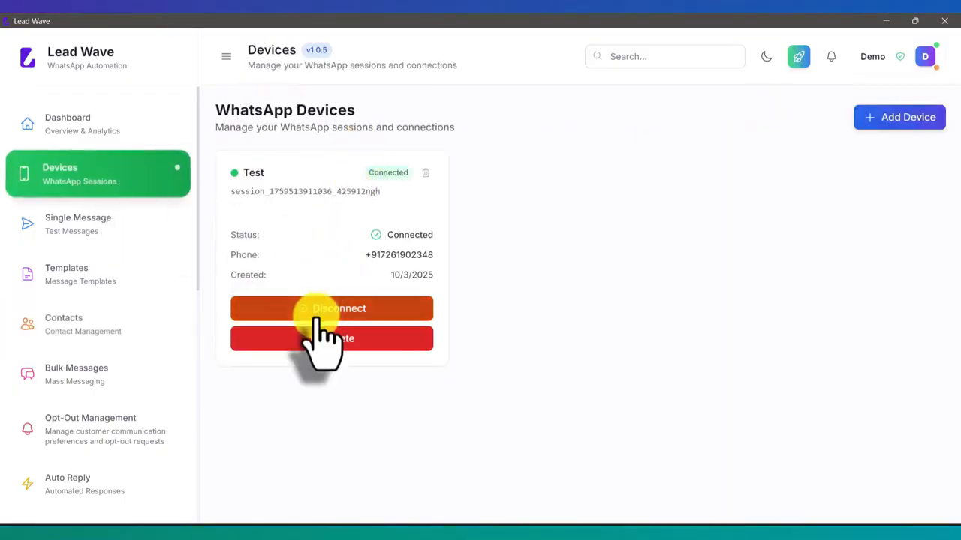
- Return to the Contact Groups page to see the Test group's verified contacts
{"action": "left_click", "coordinate": [96, 319]}
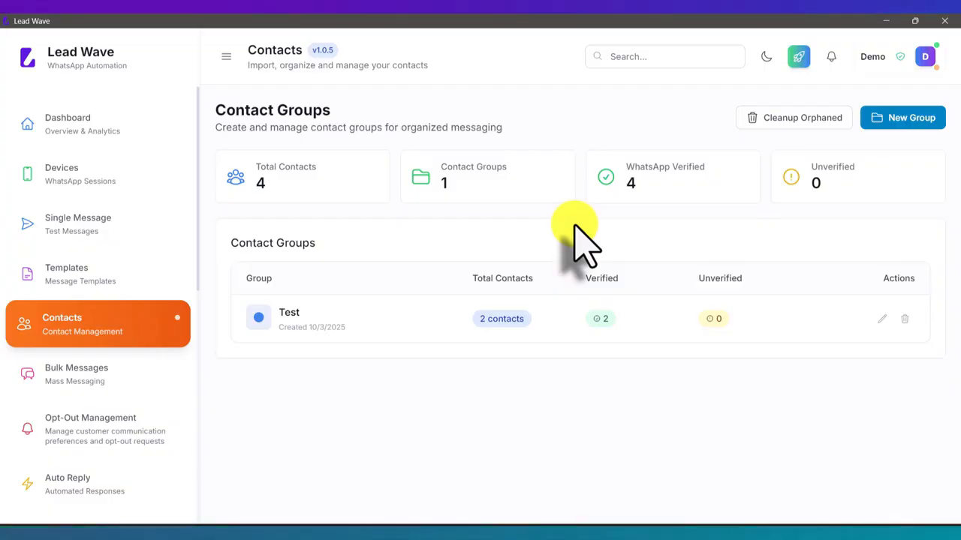
- Browse the Test group, Devices and Contacts pages, ending on the empty Bulk Messages page
{"action": "left_click", "coordinate": [398, 321]}
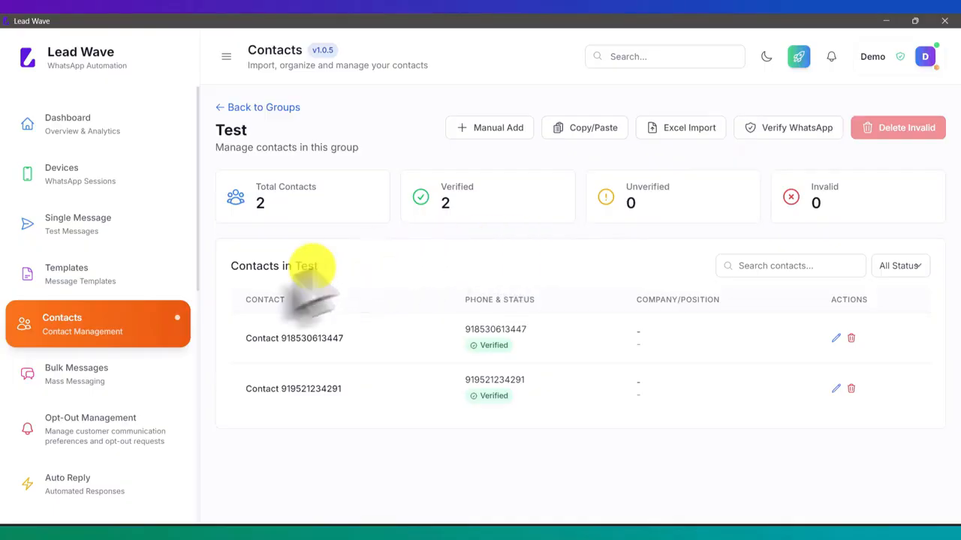
{"action": "left_click", "coordinate": [80, 380]}
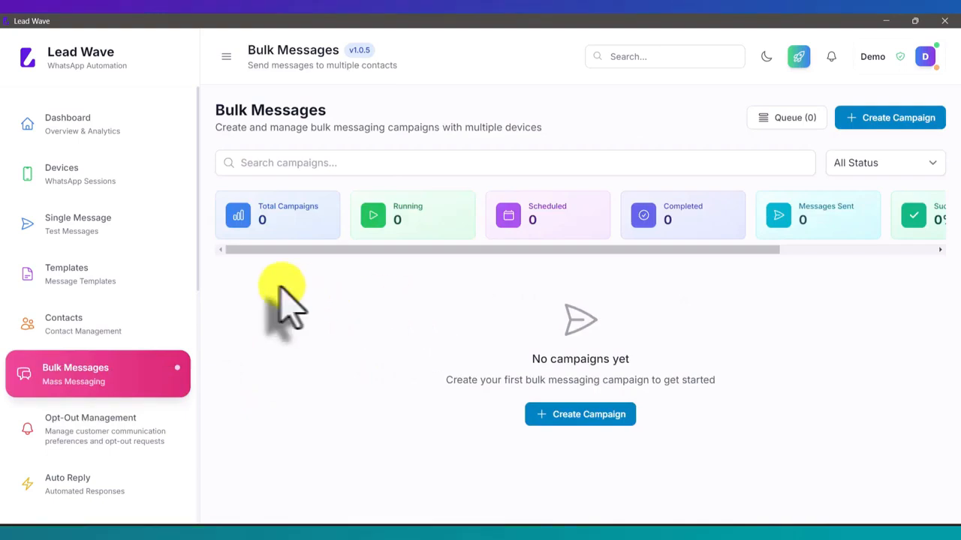
{"action": "left_click", "coordinate": [113, 176]}
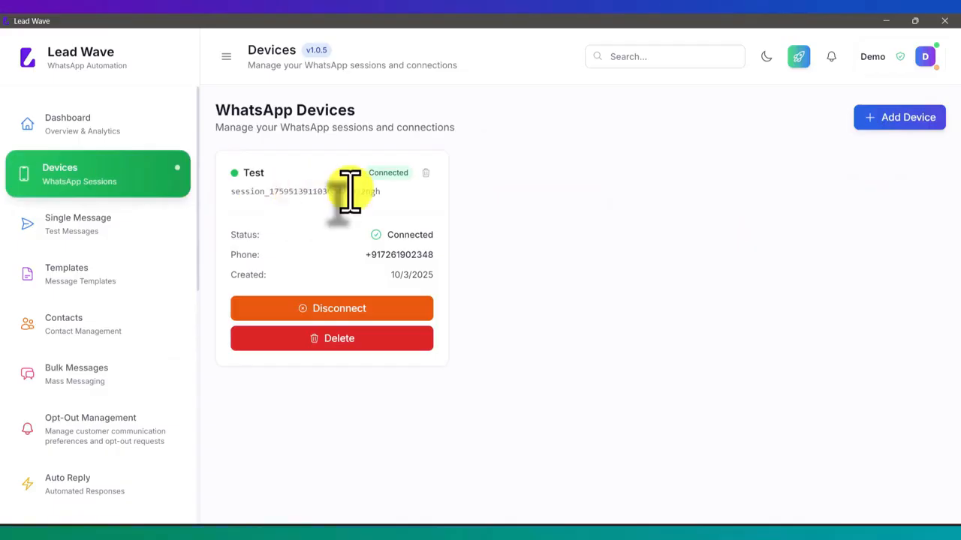
{"action": "left_click", "coordinate": [111, 330]}
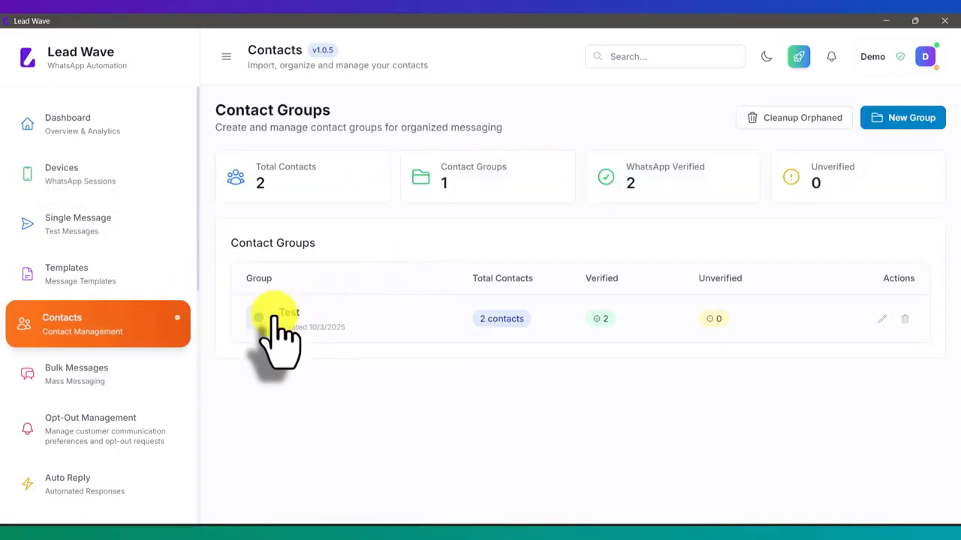
{"action": "left_click", "coordinate": [82, 394]}
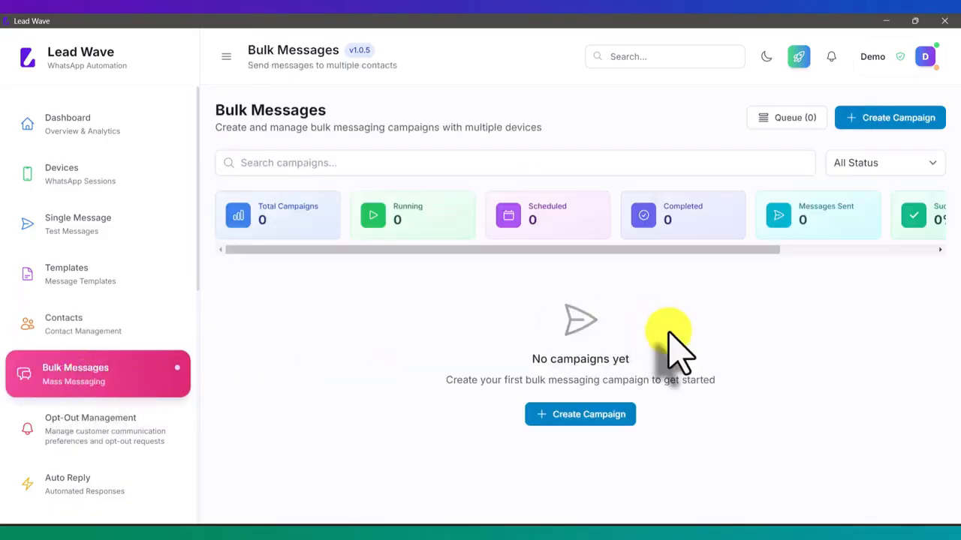
- Start a new bulk campaign named Test that sends through the Test WhatsApp session
{"action": "left_click", "coordinate": [893, 120]}
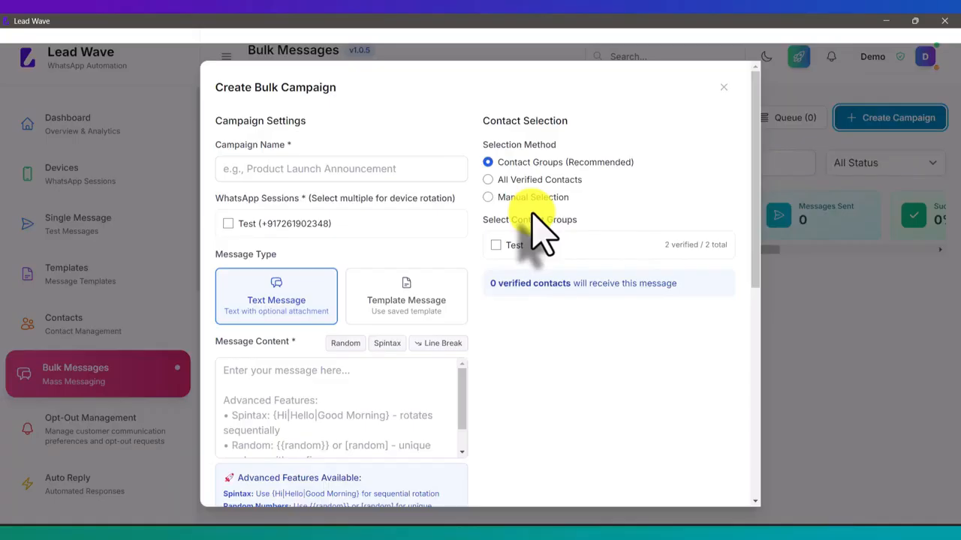
{"action": "left_click", "coordinate": [369, 173]}
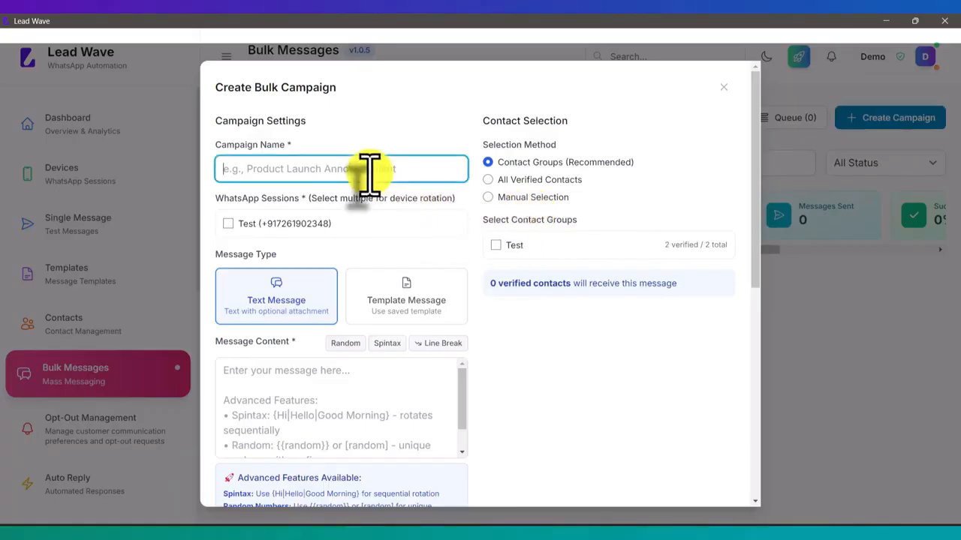
{"action": "type", "text": "Test"}
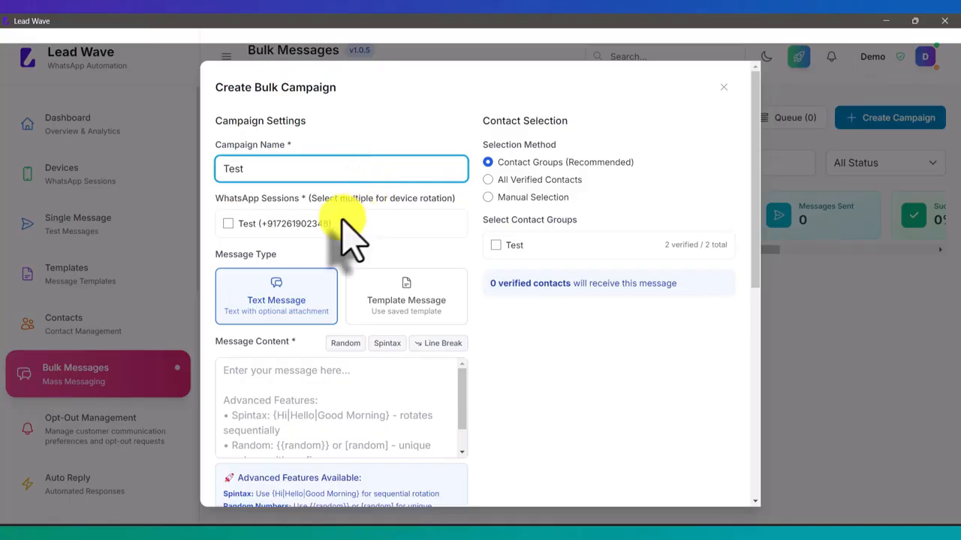
{"action": "left_click", "coordinate": [272, 222]}
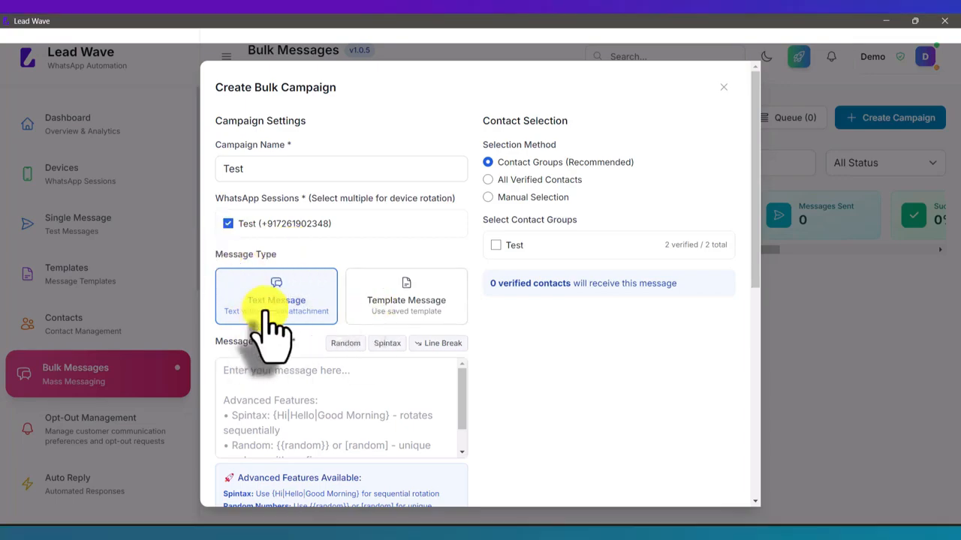
- Load the Buttons template text 'This is for Testing purpose' as a Text Message and select it
{"action": "left_click", "coordinate": [251, 385]}
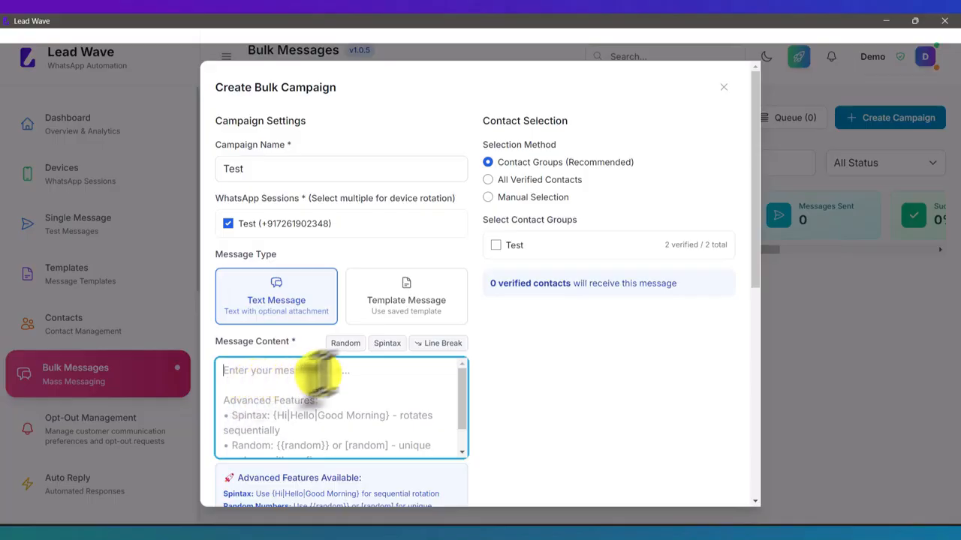
{"action": "left_click", "coordinate": [406, 307]}
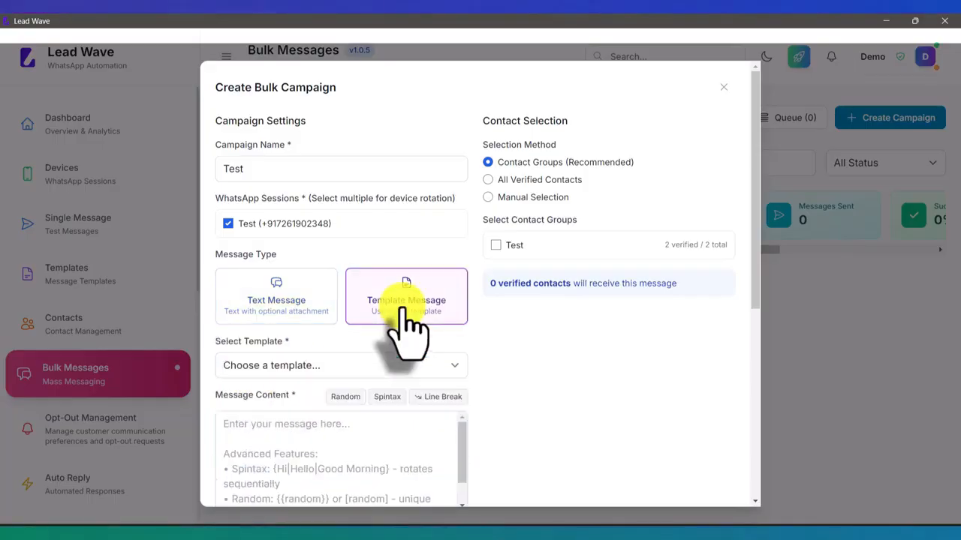
{"action": "left_click", "coordinate": [276, 367]}
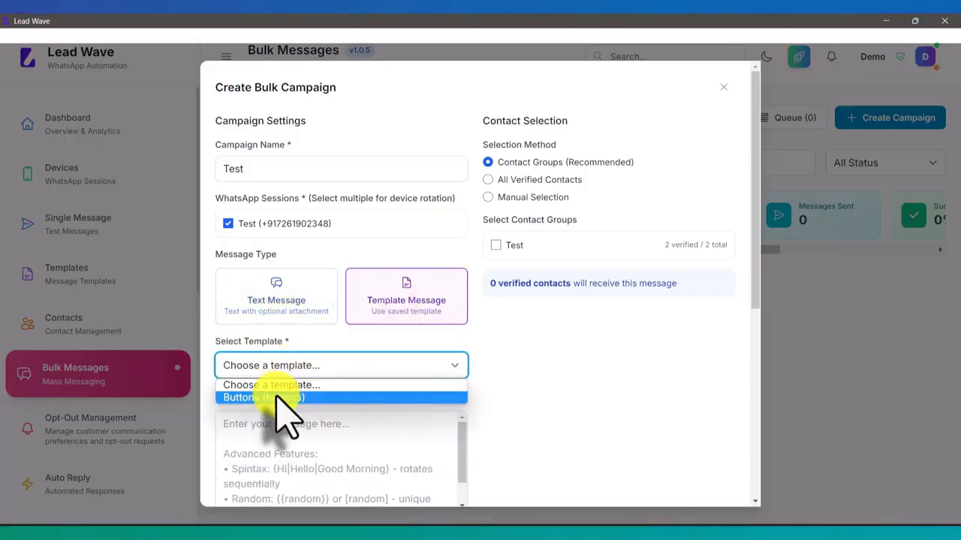
{"action": "left_click", "coordinate": [277, 397]}
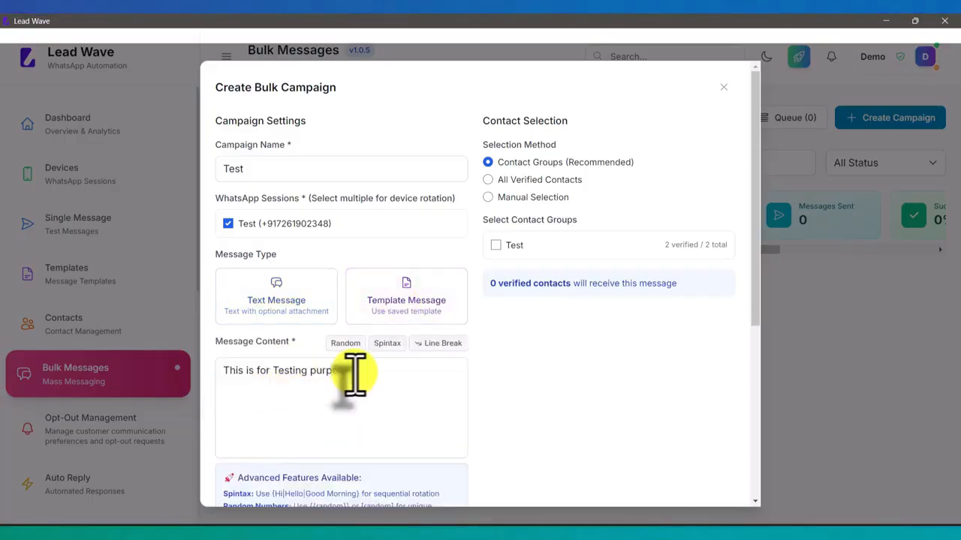
{"action": "left_click", "coordinate": [275, 294]}
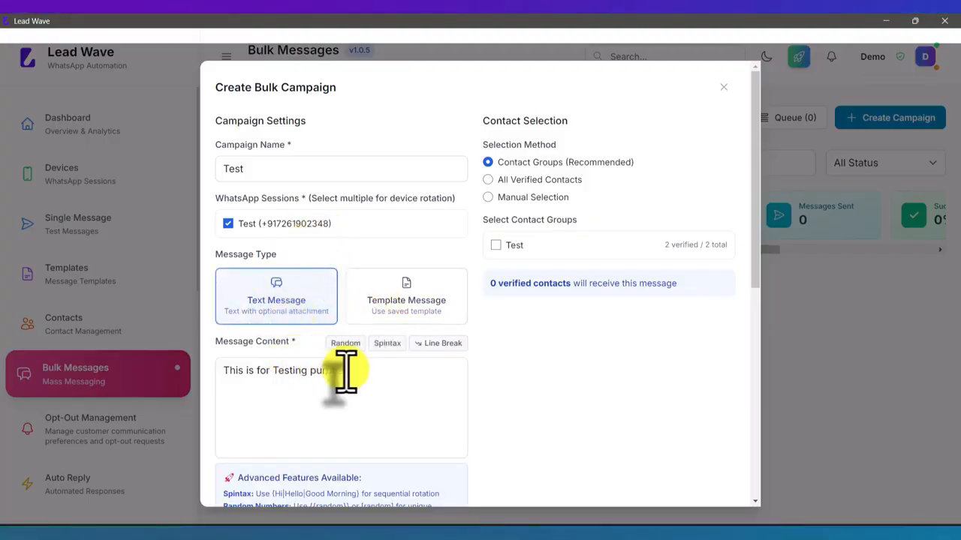
{"action": "left_click_drag", "start_coordinate": [351, 370], "coordinate": [223, 370]}
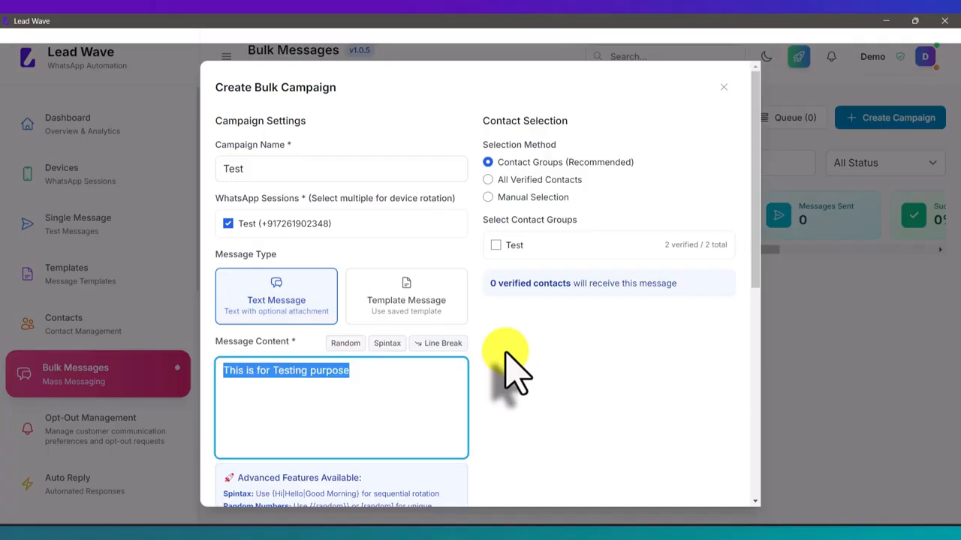
- Write 'HI this is Test message from lead wave' with {{random}} and {Hello|Hi|Good Morning} spintax after HI
{"action": "type", "text": "HI th"}
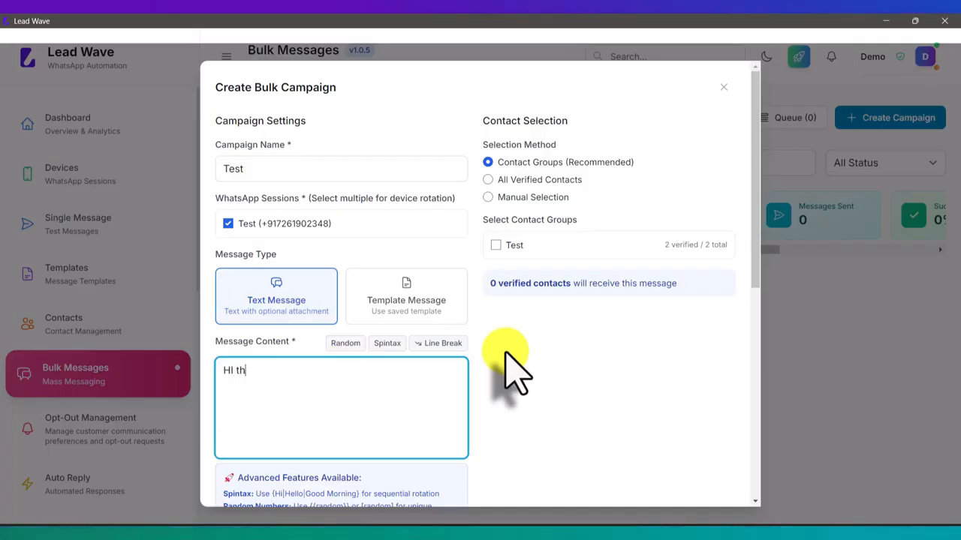
{"action": "type", "text": "is is Test message from l"}
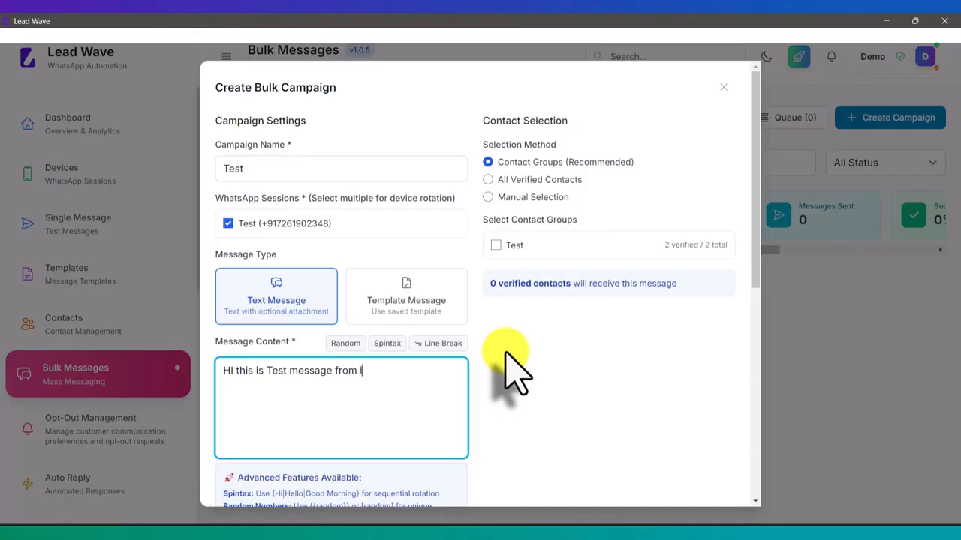
{"action": "type", "text": "ead wave"}
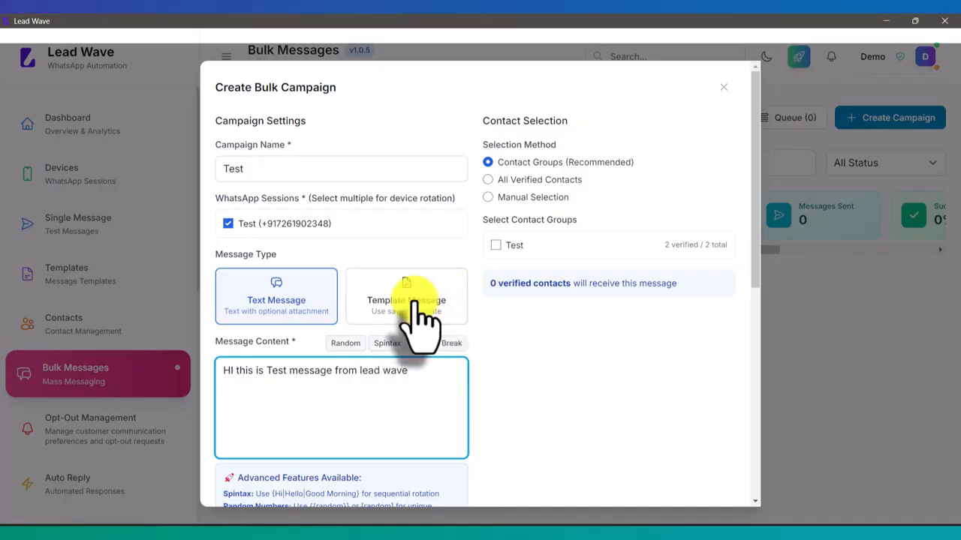
{"action": "scroll", "coordinate": [423, 322], "scroll_direction": "down", "scroll_amount": 1}
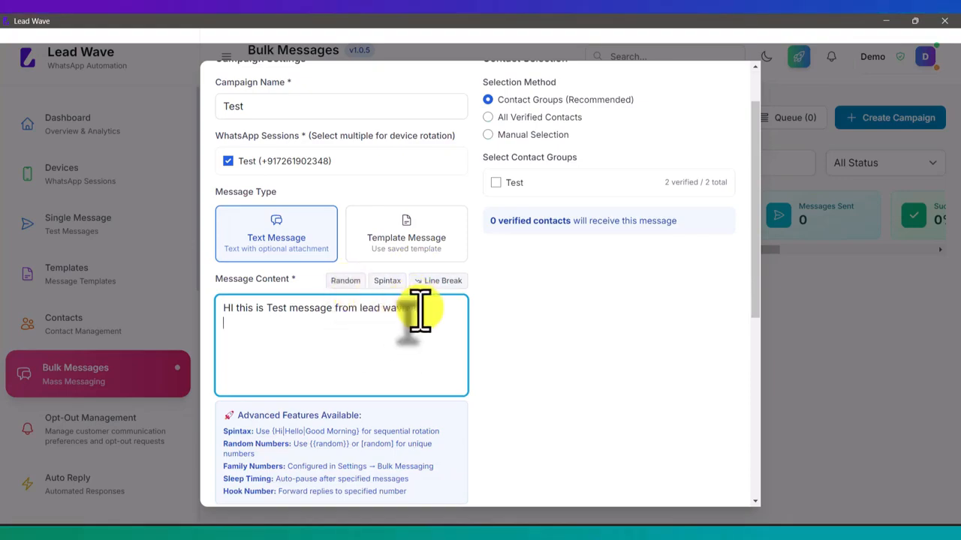
{"action": "left_click", "coordinate": [344, 280]}
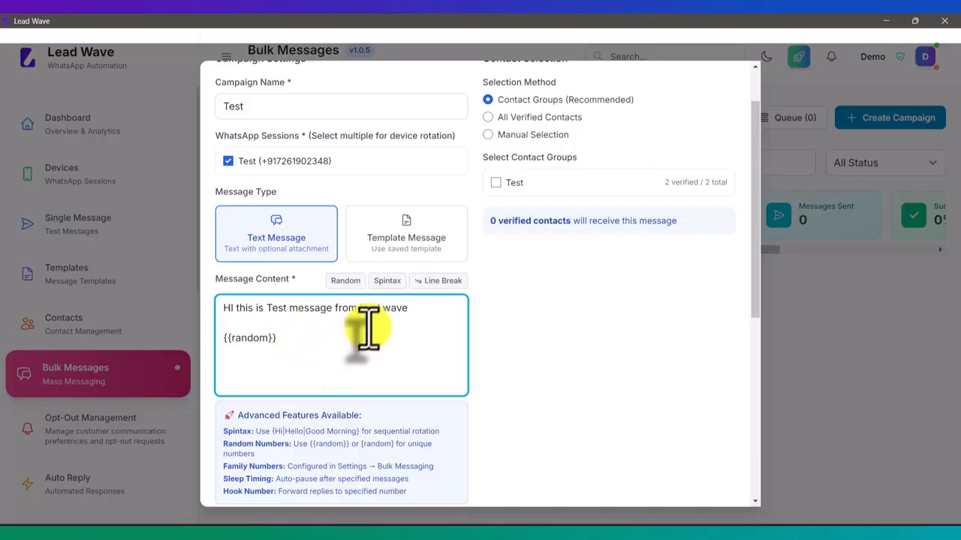
{"action": "left_click", "coordinate": [223, 312]}
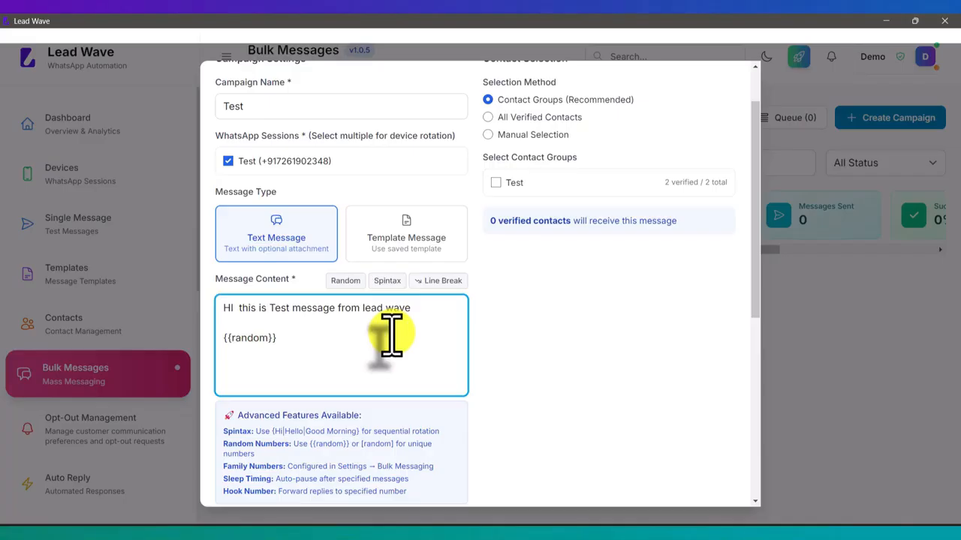
{"action": "left_click", "coordinate": [383, 282]}
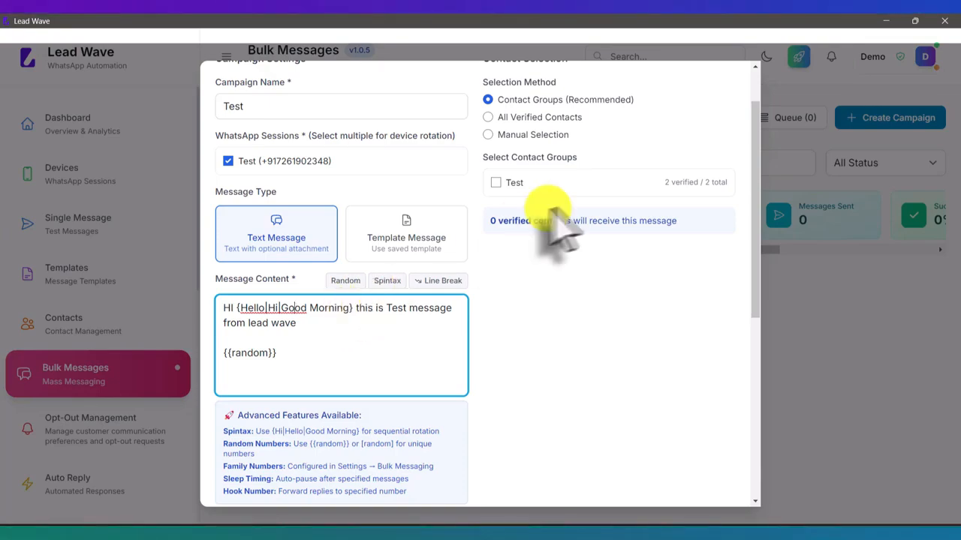
- Set the recipients to the Test contact group, reaching 2 verified contacts
{"action": "left_click", "coordinate": [516, 182]}
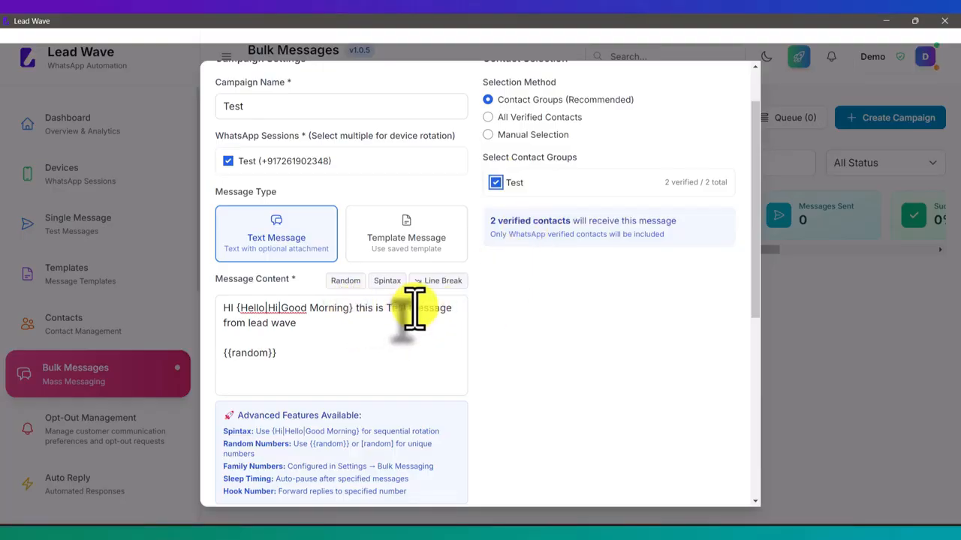
{"action": "scroll", "coordinate": [518, 321], "scroll_direction": "up", "scroll_amount": 1}
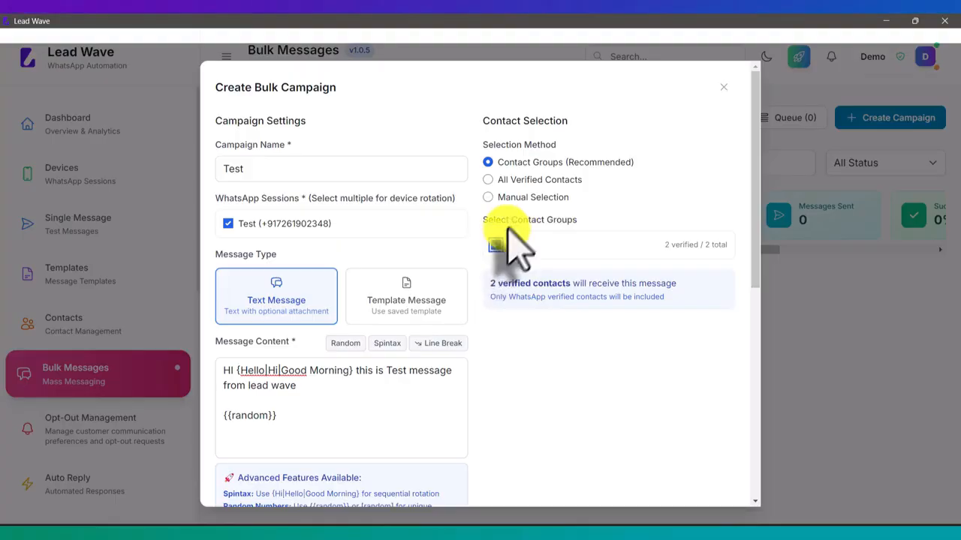
{"action": "left_click", "coordinate": [530, 182]}
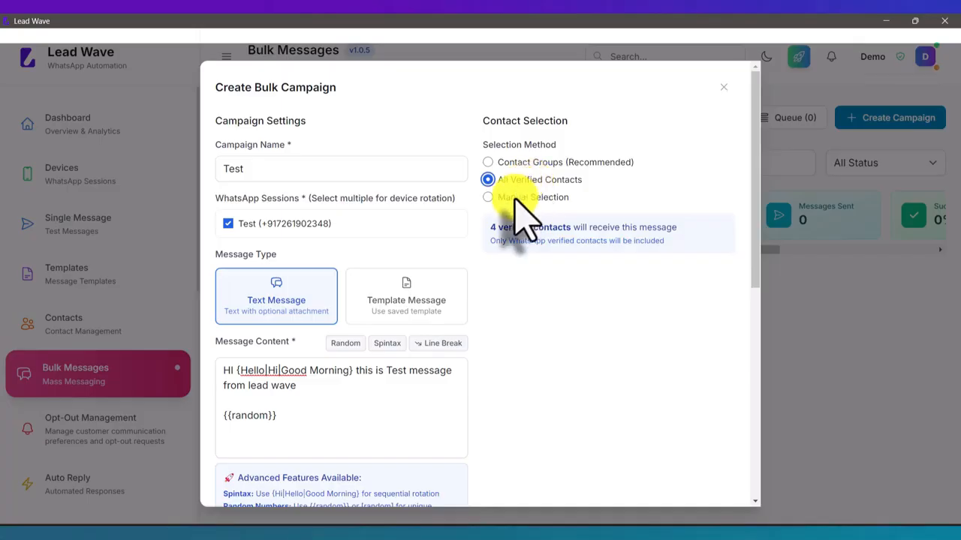
{"action": "left_click", "coordinate": [526, 199]}
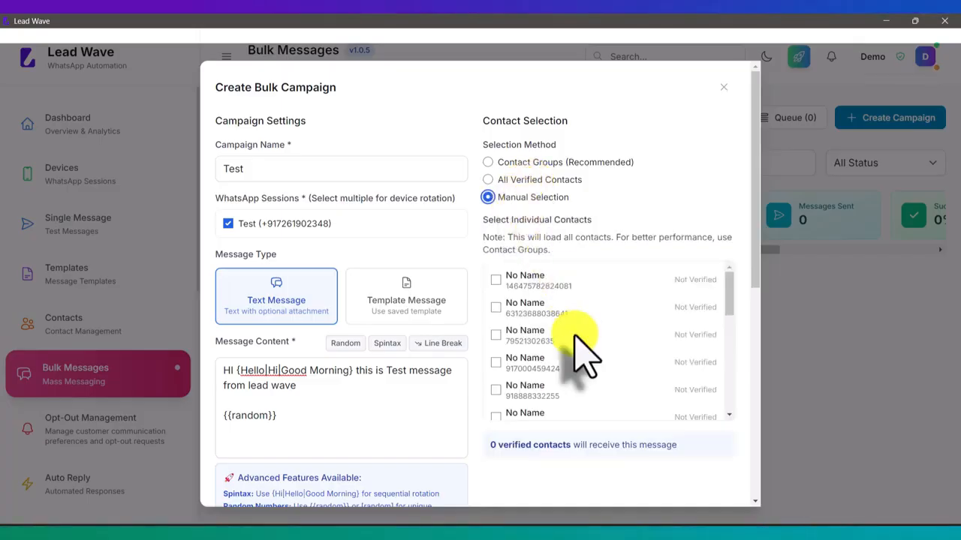
{"action": "scroll", "coordinate": [578, 364], "scroll_direction": "down", "scroll_amount": 2}
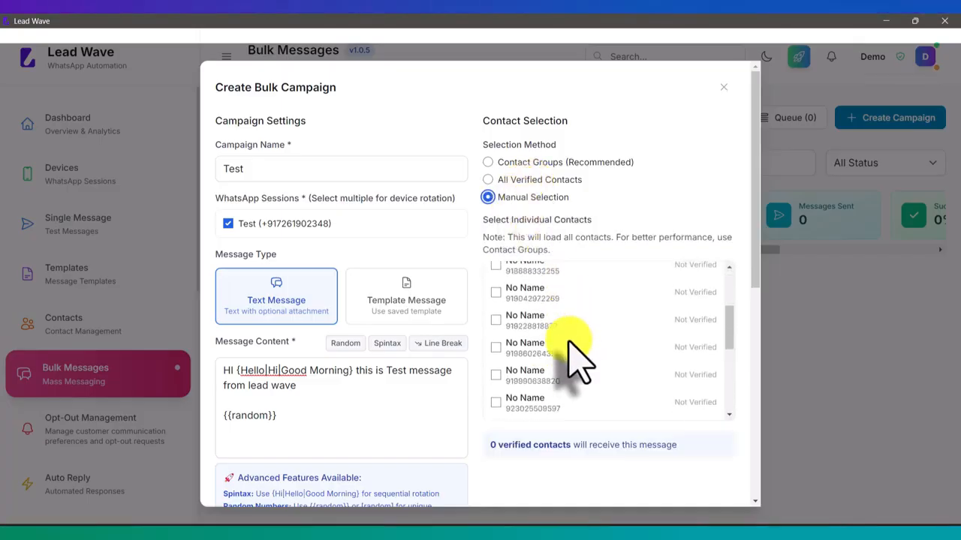
{"action": "scroll", "coordinate": [578, 364], "scroll_direction": "up", "scroll_amount": 2}
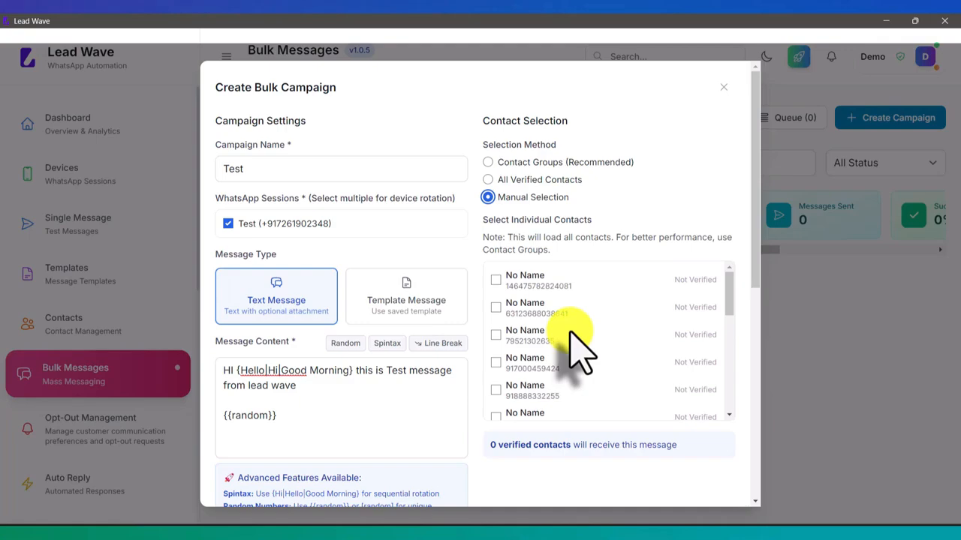
{"action": "left_click", "coordinate": [513, 180]}
{"action": "left_click", "coordinate": [513, 161]}
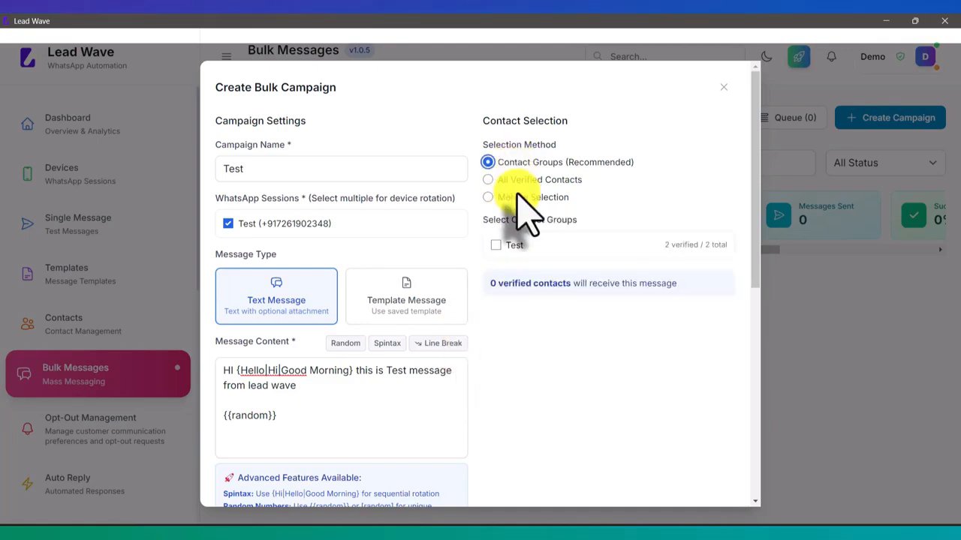
{"action": "left_click", "coordinate": [495, 246]}
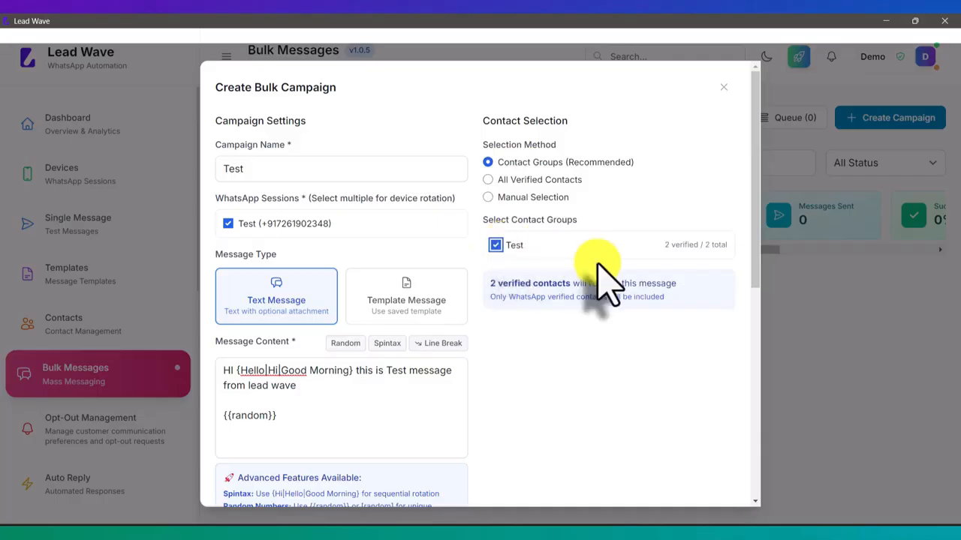
- Keep the schedule on Send Immediately and create and send the Test campaign
{"action": "scroll", "coordinate": [598, 264], "scroll_direction": "down", "scroll_amount": 5}
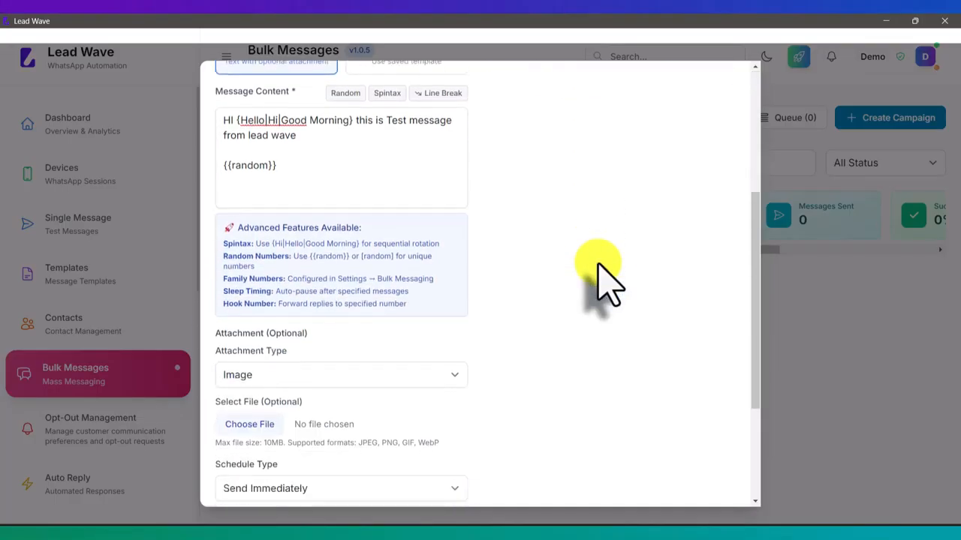
{"action": "scroll", "coordinate": [598, 265], "scroll_direction": "down", "scroll_amount": 1}
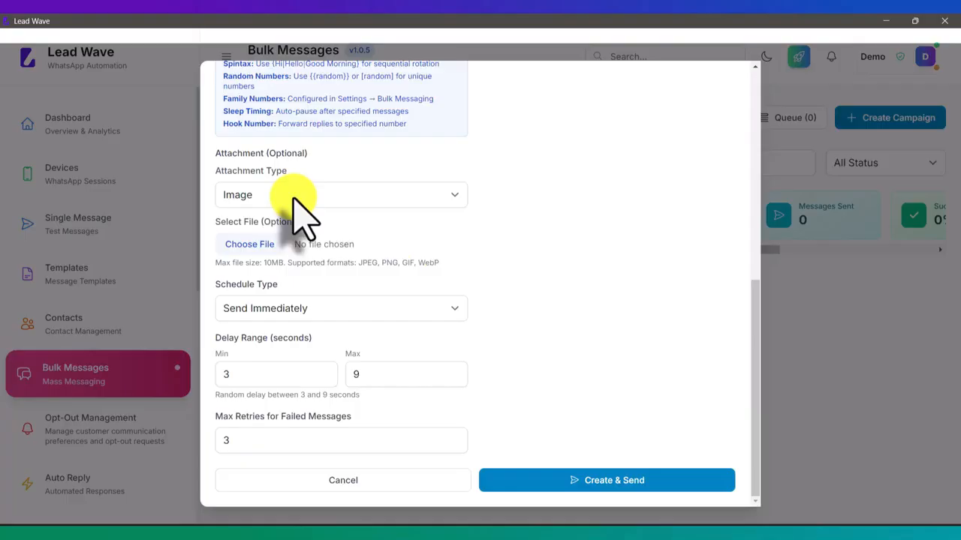
{"action": "left_click", "coordinate": [314, 315]}
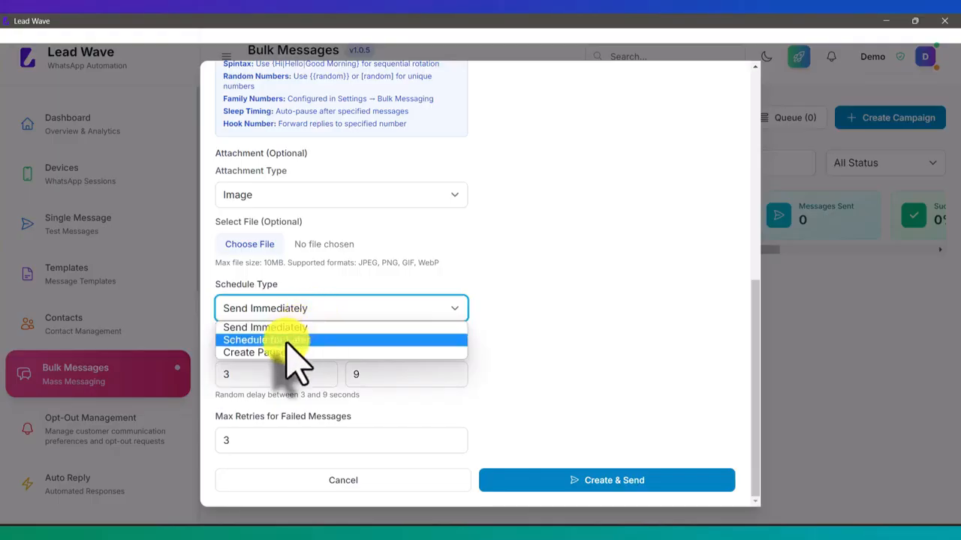
{"action": "left_click", "coordinate": [297, 341]}
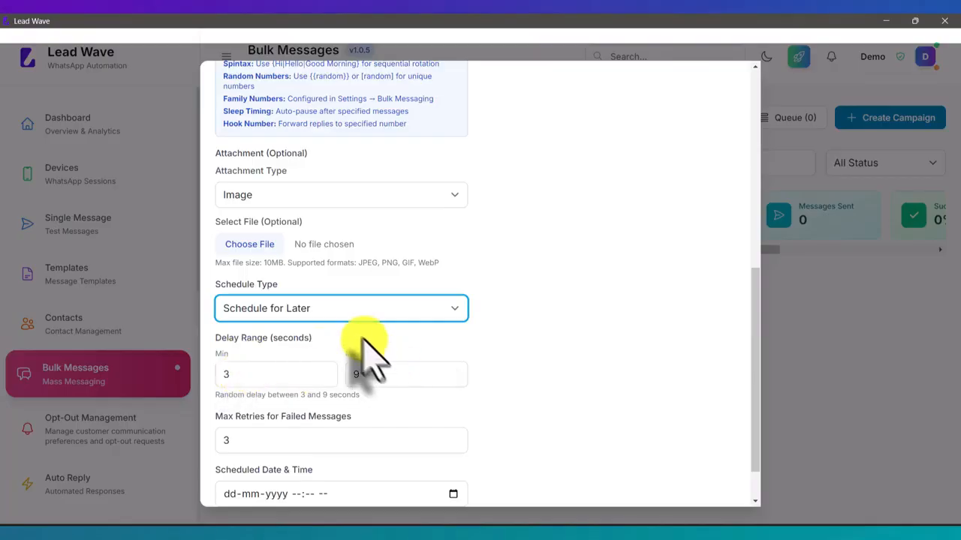
{"action": "scroll", "coordinate": [398, 318], "scroll_direction": "down", "scroll_amount": 1}
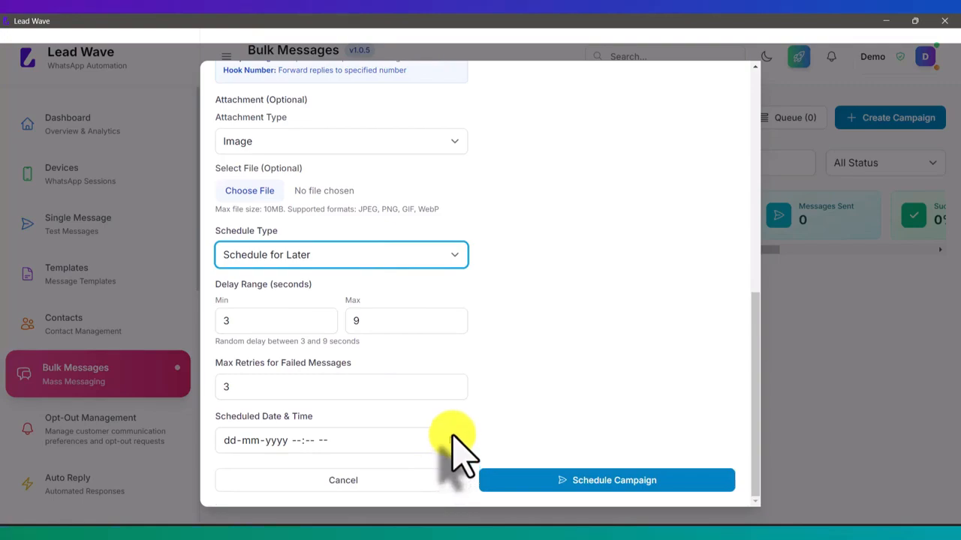
{"action": "left_click", "coordinate": [315, 242]}
{"action": "left_click", "coordinate": [301, 271]}
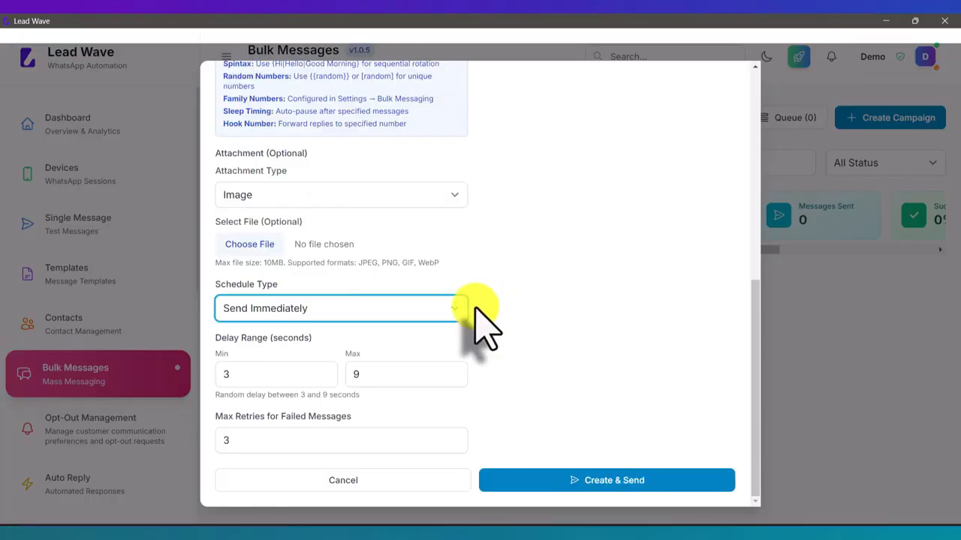
{"action": "left_click", "coordinate": [614, 481]}
- Check the randomized greeting arriving on the mirrored phone, then return to the Lead Wave campaign list
{"action": "scroll", "coordinate": [595, 339], "scroll_direction": "down", "scroll_amount": 1}
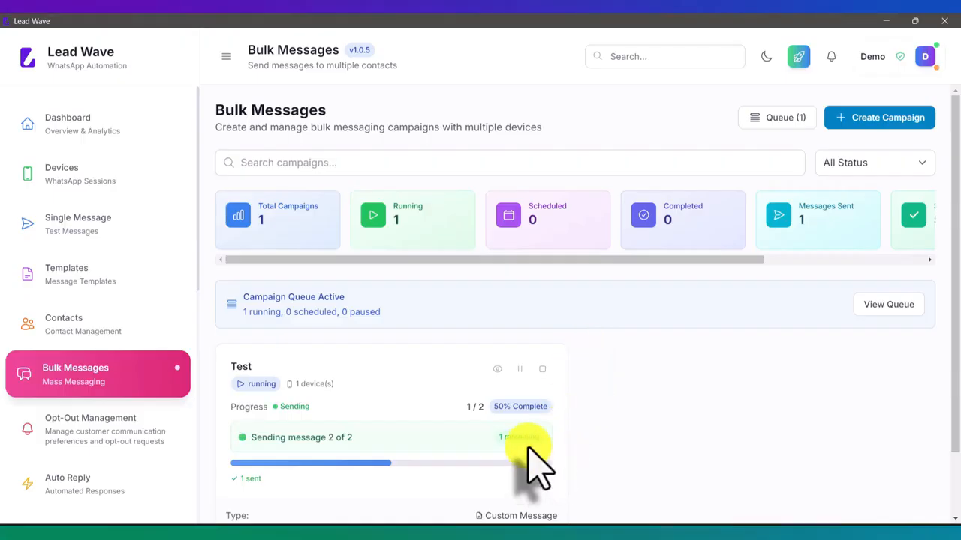
{"action": "left_click", "coordinate": [466, 526]}
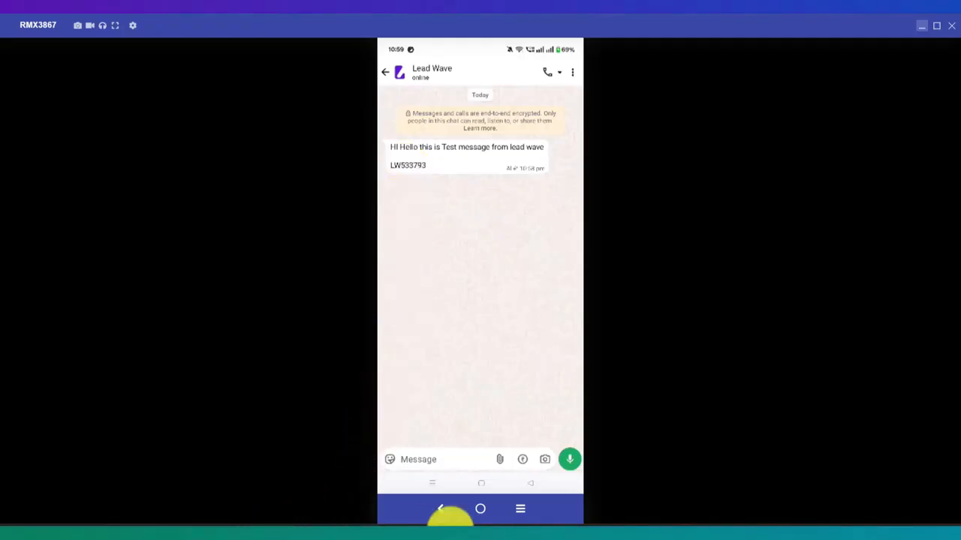
{"action": "left_click", "coordinate": [447, 538]}
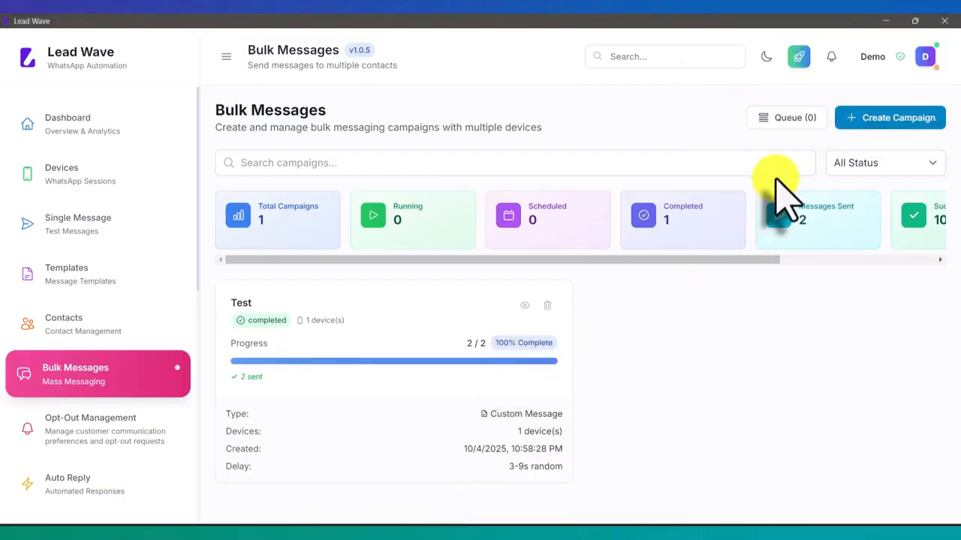
- Start a second campaign with the Buttons template message, Test session and Test contact group
{"action": "left_click", "coordinate": [869, 120]}
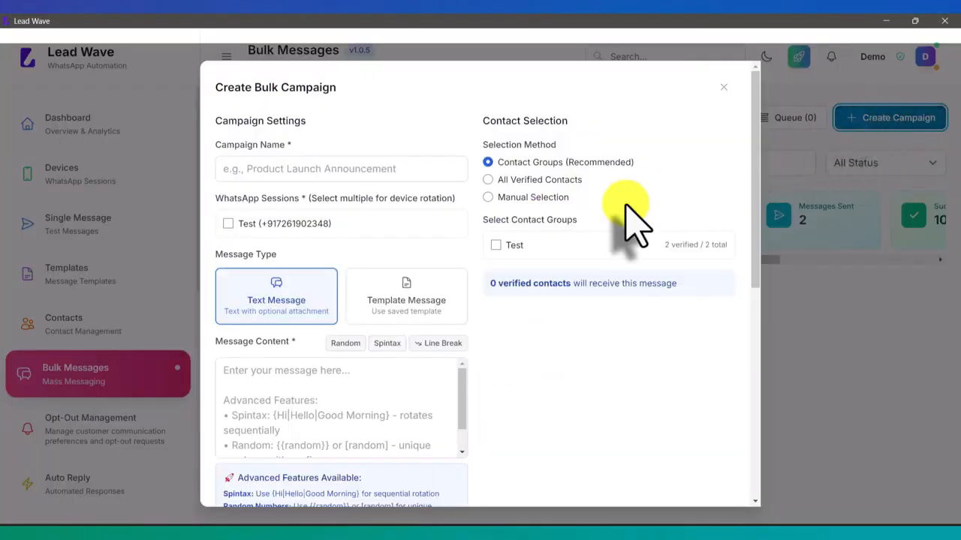
{"action": "left_click", "coordinate": [405, 300]}
{"action": "left_click", "coordinate": [395, 297]}
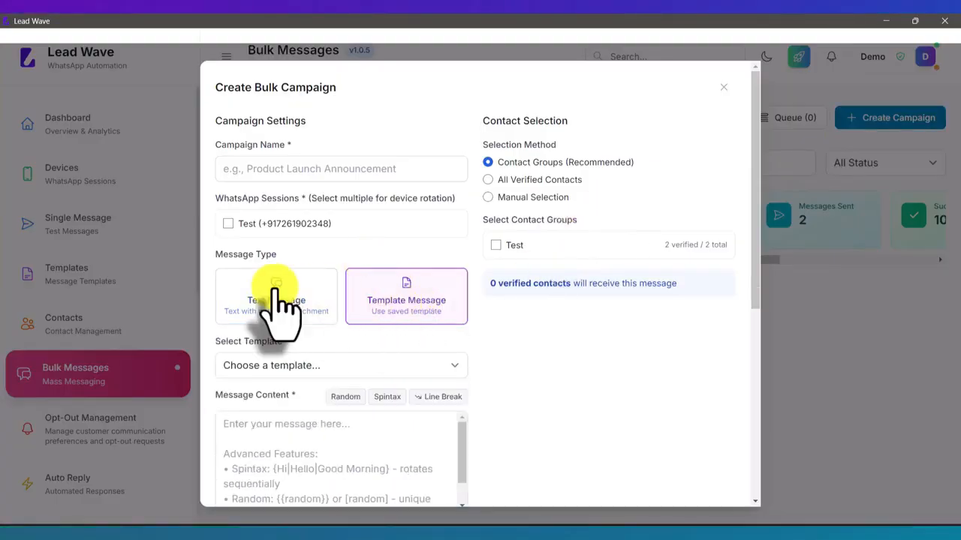
{"action": "left_click", "coordinate": [396, 297]}
{"action": "left_click", "coordinate": [259, 223]}
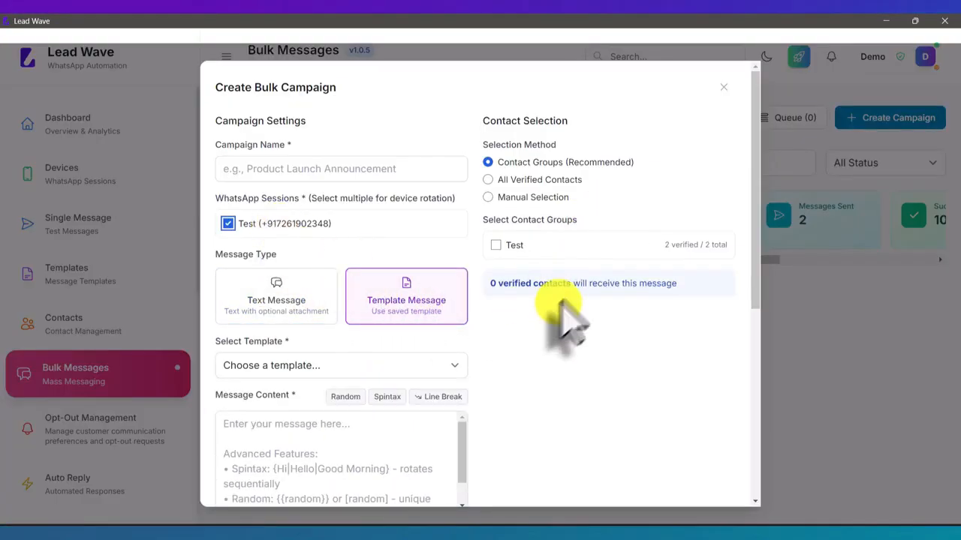
{"action": "left_click", "coordinate": [496, 245]}
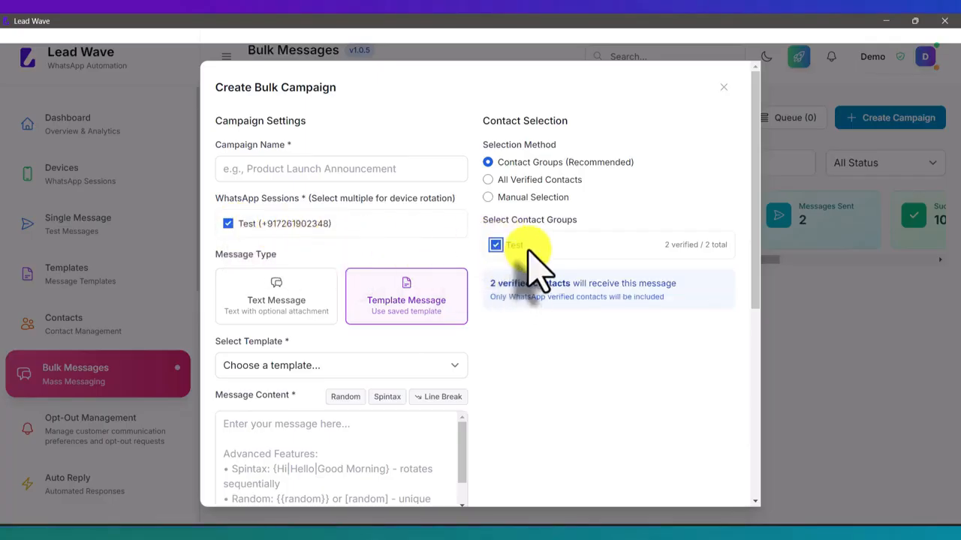
- Name the campaign Test 2 and create and send it
{"action": "scroll", "coordinate": [530, 267], "scroll_direction": "down", "scroll_amount": 5}
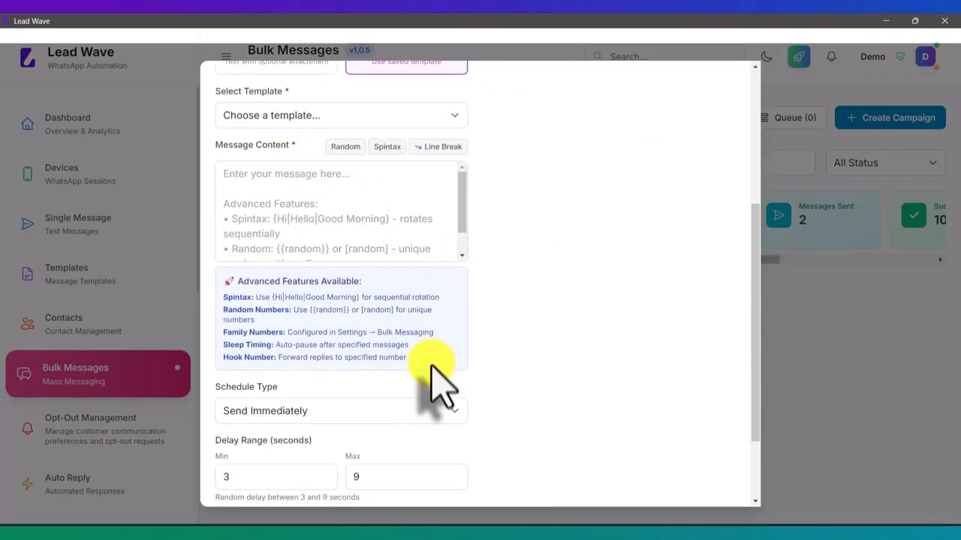
{"action": "scroll", "coordinate": [436, 375], "scroll_direction": "down", "scroll_amount": 2}
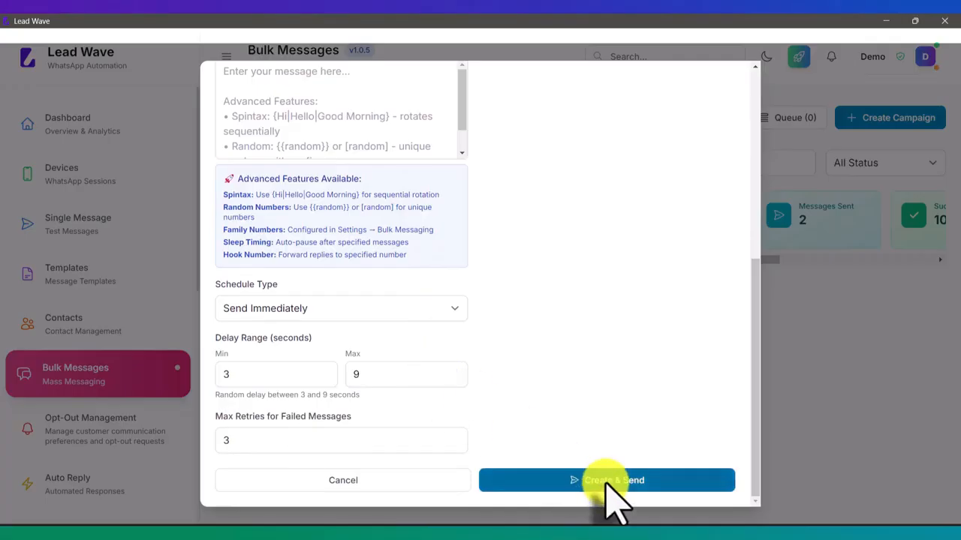
{"action": "scroll", "coordinate": [552, 316], "scroll_direction": "up", "scroll_amount": 7}
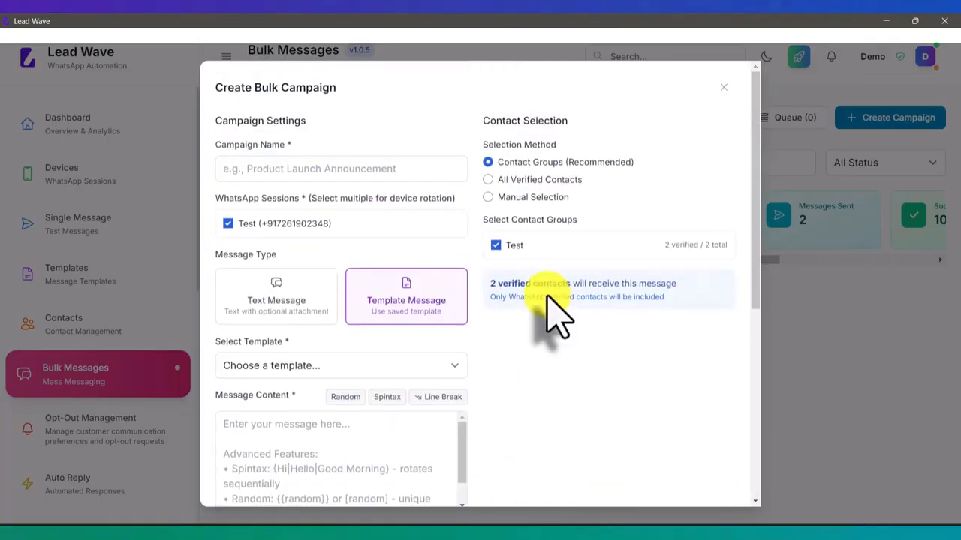
{"action": "left_click", "coordinate": [322, 168]}
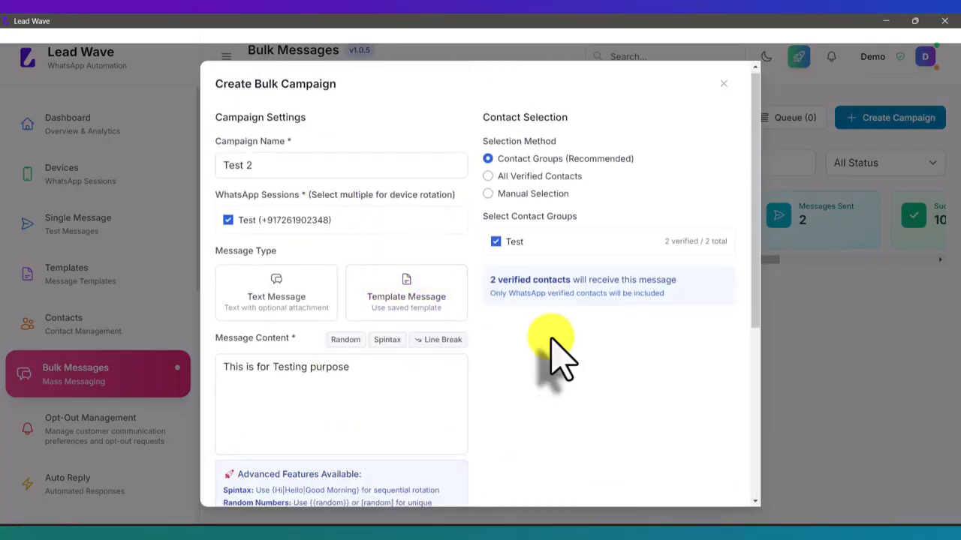
{"action": "scroll", "coordinate": [553, 353], "scroll_direction": "down", "scroll_amount": 6}
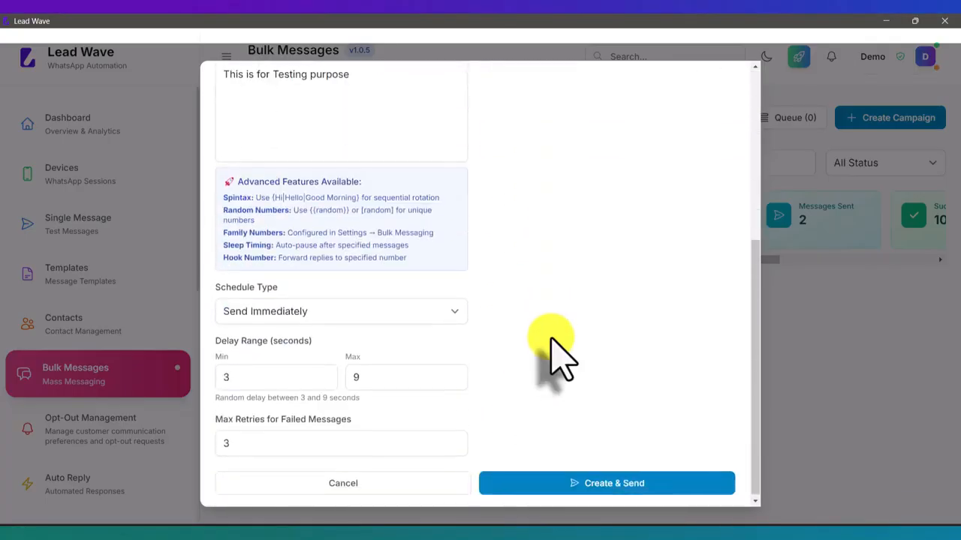
{"action": "left_click", "coordinate": [604, 480]}
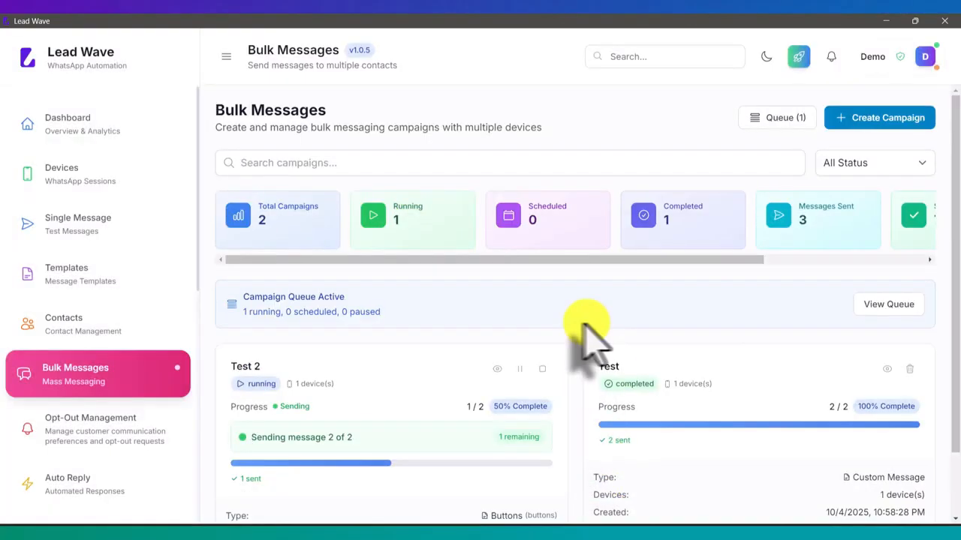
- View the image message with Yes and No buttons on the mirrored phone, then return to Lead Wave
{"action": "scroll", "coordinate": [569, 325], "scroll_direction": "down", "scroll_amount": 2}
{"action": "scroll", "coordinate": [567, 409], "scroll_direction": "up", "scroll_amount": 2}
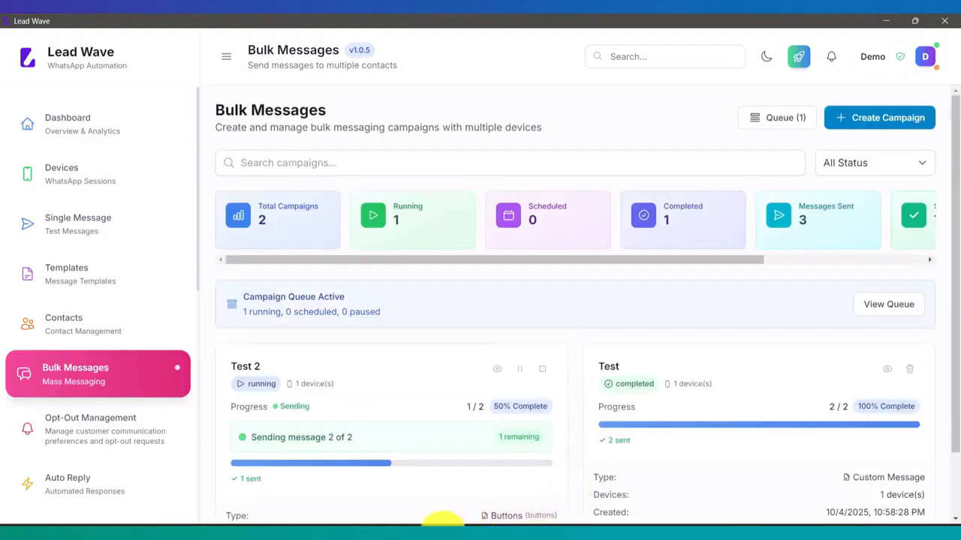
{"action": "mouse_move", "coordinate": [506, 526]}
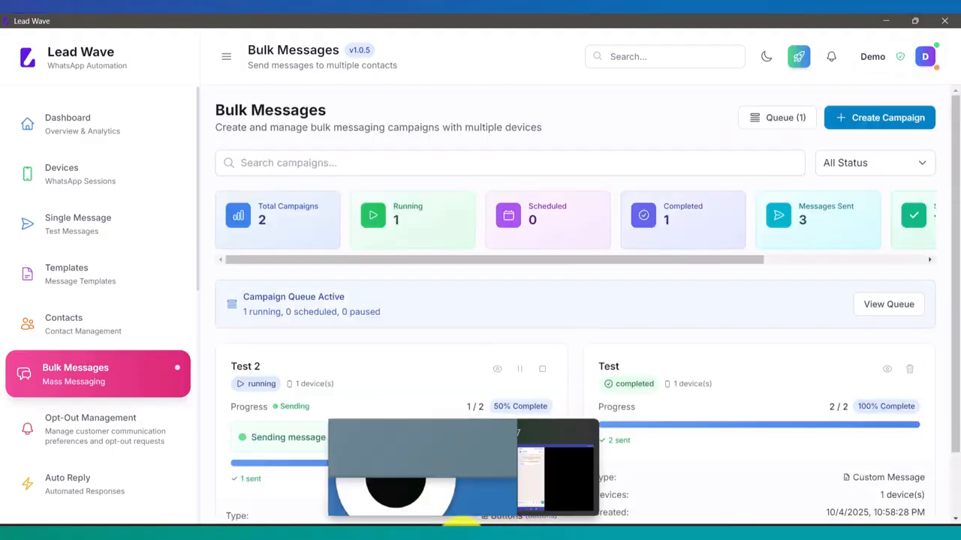
{"action": "left_click", "coordinate": [536, 484]}
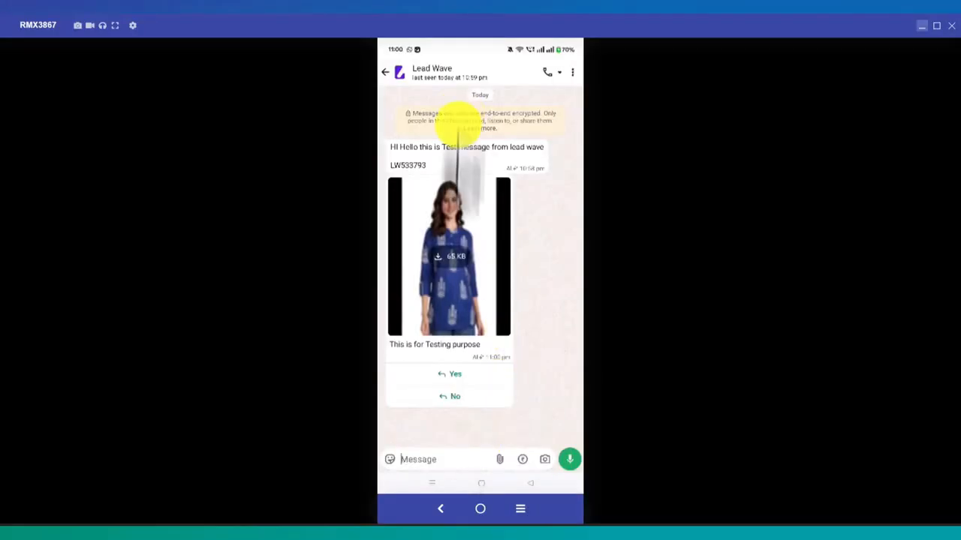
{"action": "left_click", "coordinate": [435, 538]}
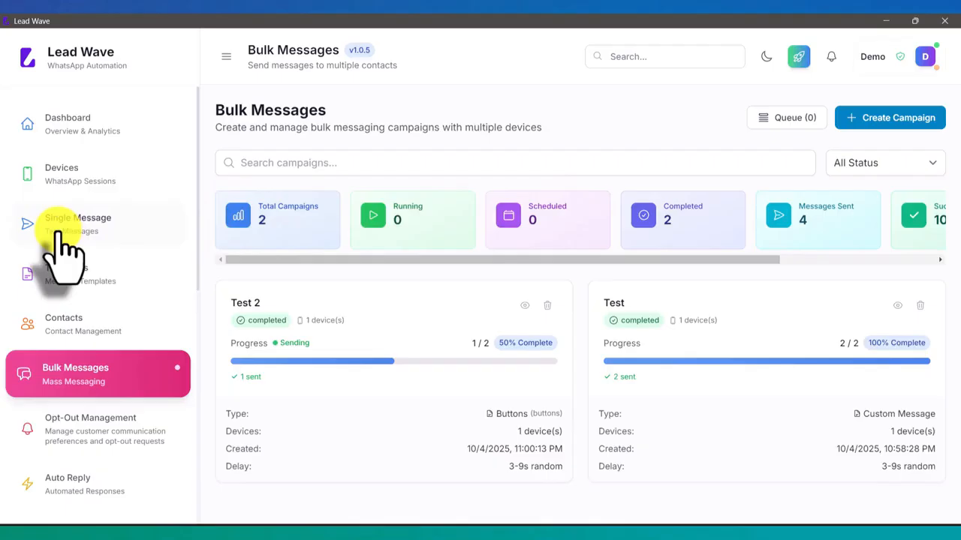
- In Bulk Messaging settings, toggle spintax off and on and replace the LW prefix with Ref
{"action": "scroll", "coordinate": [65, 243], "scroll_direction": "down", "scroll_amount": 3}
{"action": "scroll", "coordinate": [63, 251], "scroll_direction": "down", "scroll_amount": 5}
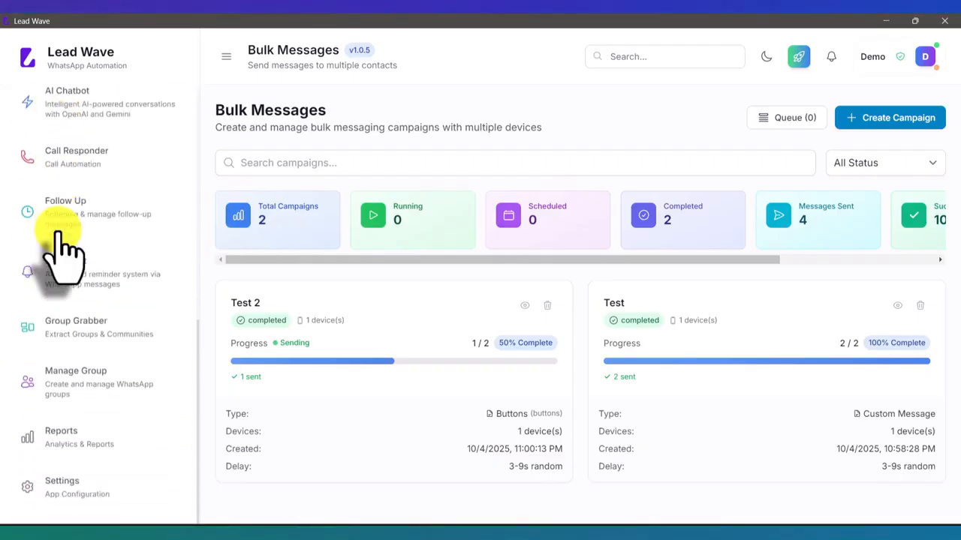
{"action": "left_click", "coordinate": [91, 499]}
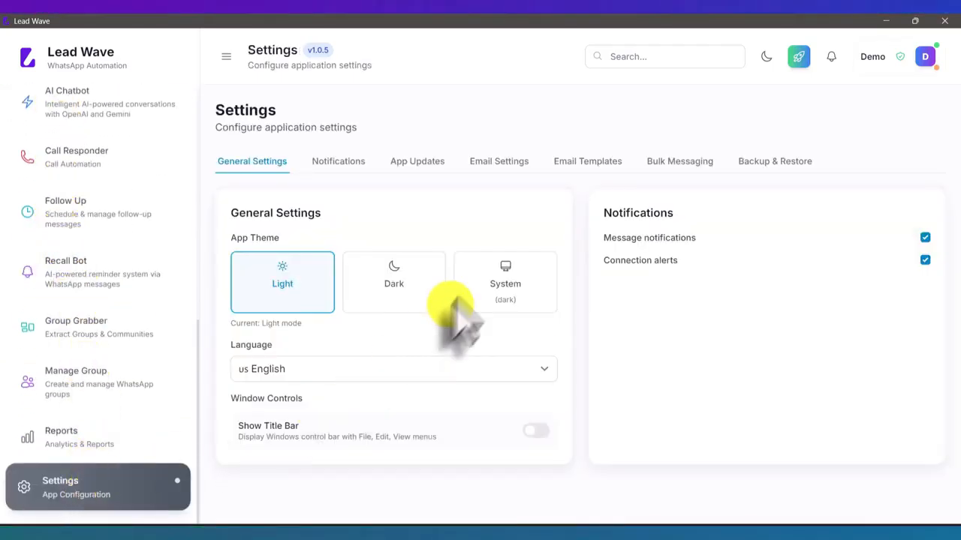
{"action": "left_click", "coordinate": [675, 164]}
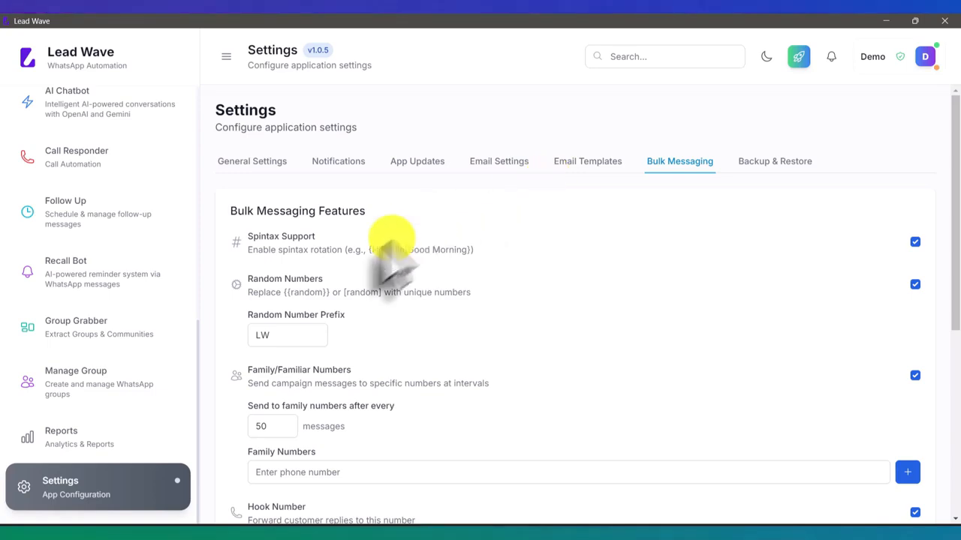
{"action": "left_click", "coordinate": [914, 241]}
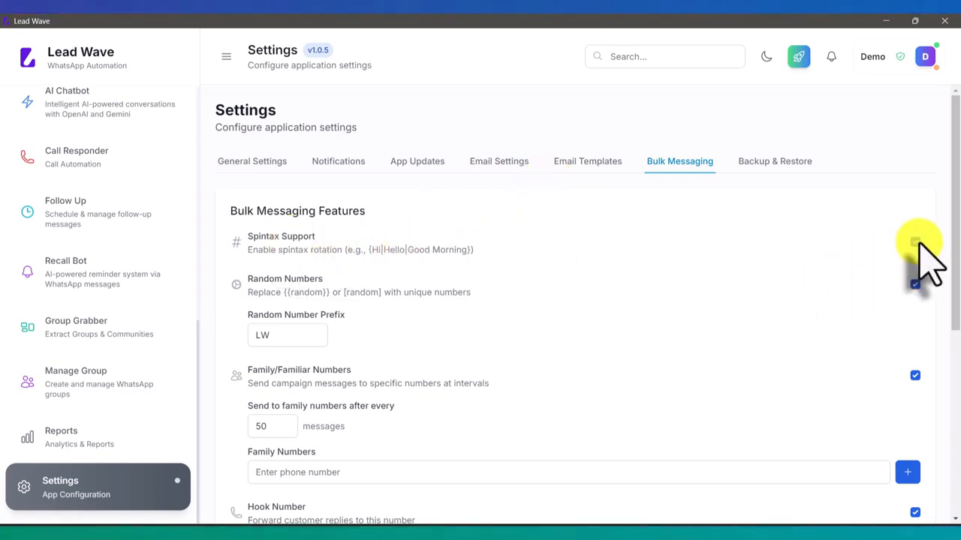
{"action": "left_click", "coordinate": [915, 242]}
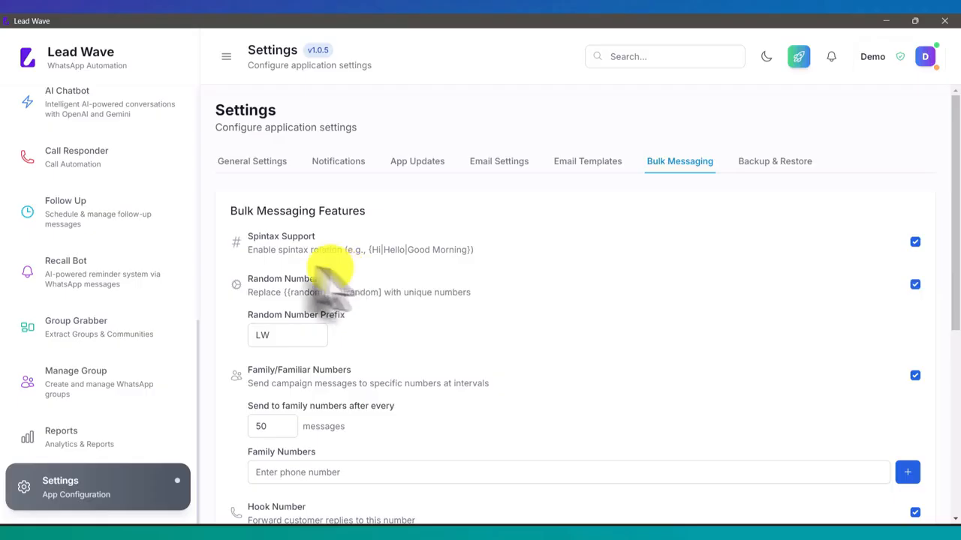
{"action": "double_click", "coordinate": [292, 337]}
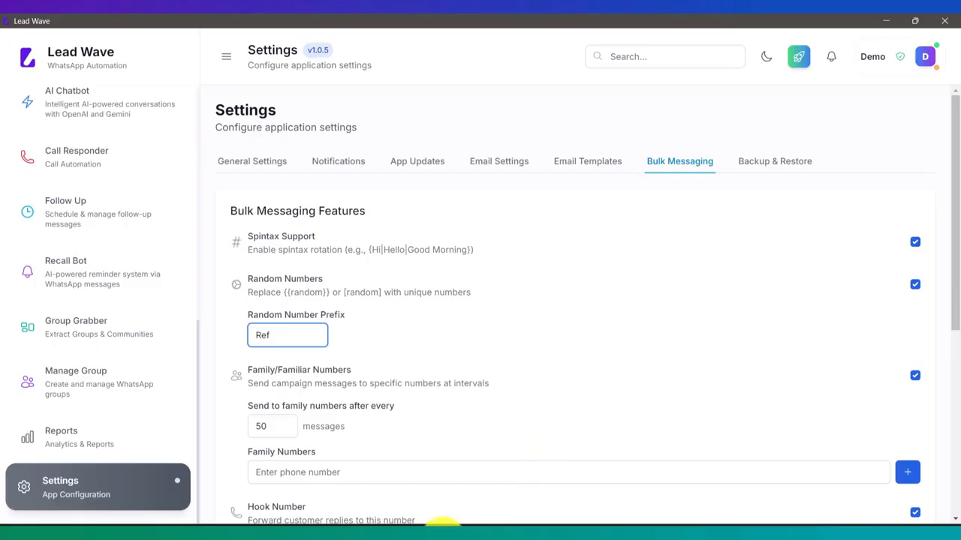
- Check the LW-prefixed message on the mirrored phone, then hide the mirror
{"action": "mouse_move", "coordinate": [470, 523]}
{"action": "left_click", "coordinate": [567, 496]}
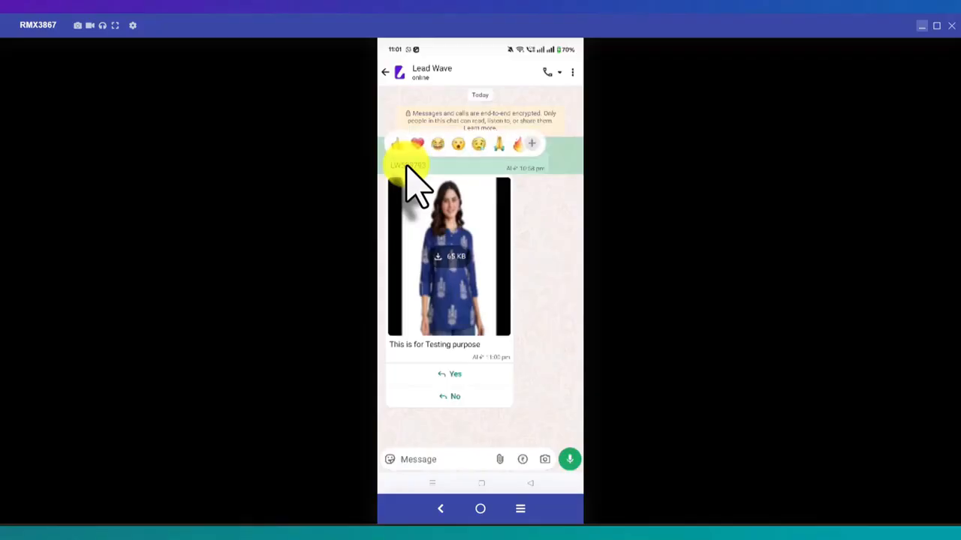
{"action": "left_click", "coordinate": [922, 26]}
{"action": "scroll", "coordinate": [597, 281], "scroll_direction": "down", "scroll_amount": 1}
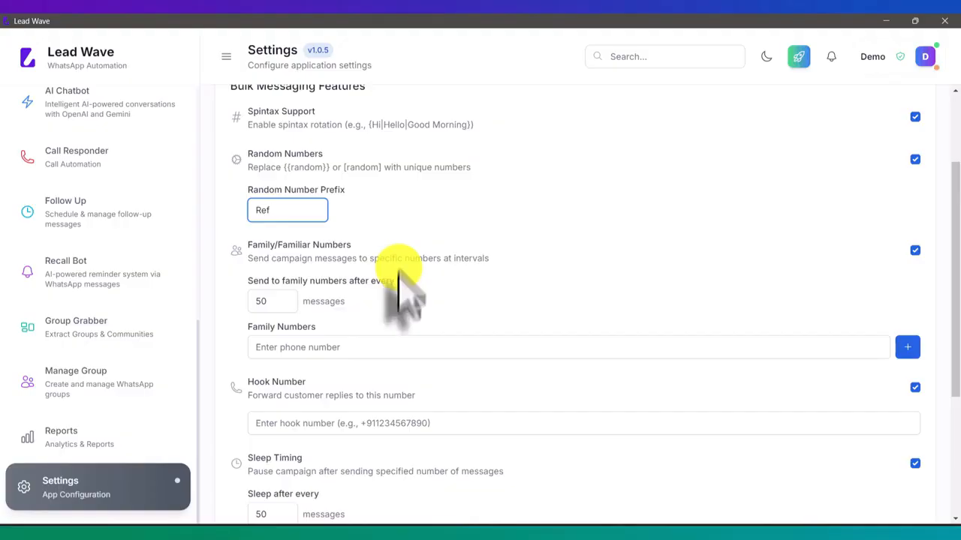
- Lower the 'Send to family numbers after every' interval to 37 messages
{"action": "left_click", "coordinate": [329, 347]}
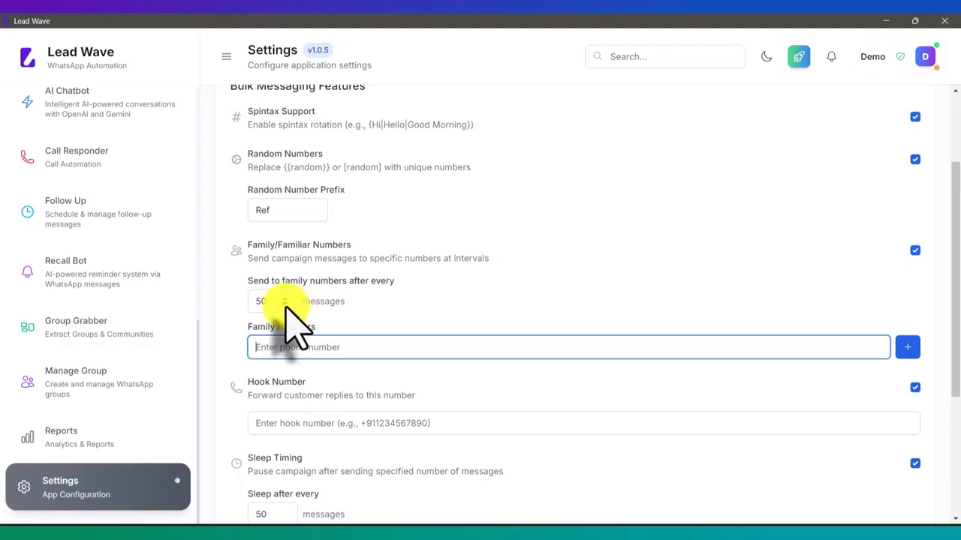
{"action": "left_click", "coordinate": [284, 304]}
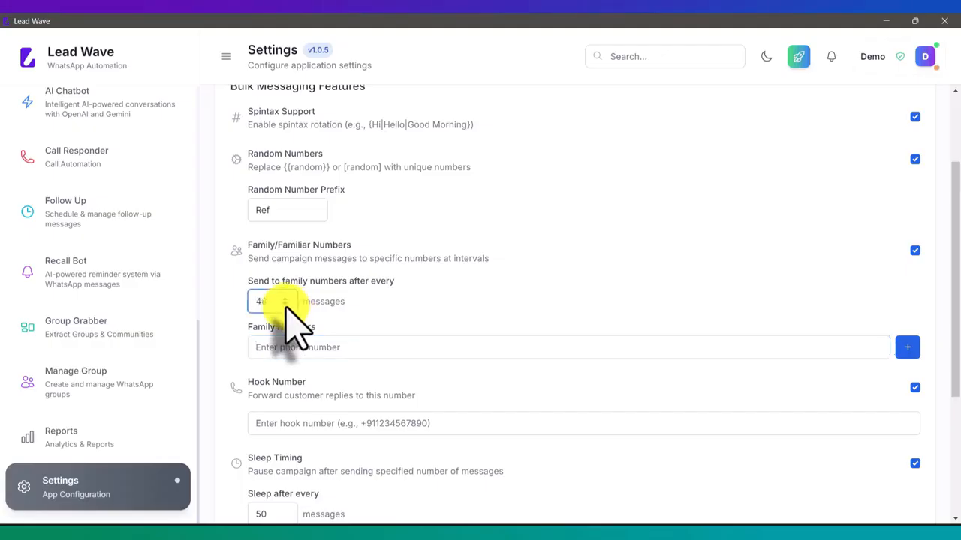
{"action": "left_click", "coordinate": [284, 304]}
{"action": "left_click", "coordinate": [285, 303]}
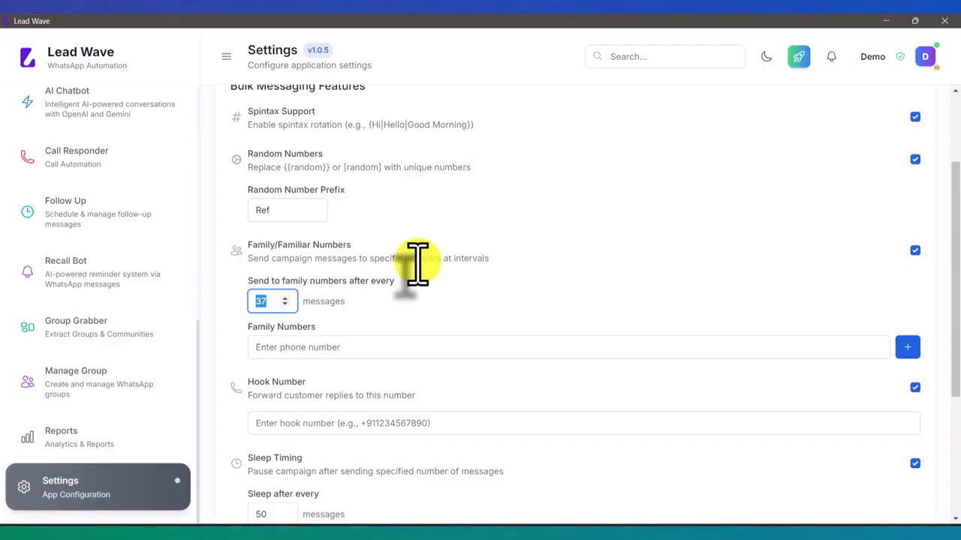
- Check the Hook Number entry and the minimum delay field in the settings
{"action": "scroll", "coordinate": [417, 264], "scroll_direction": "down", "scroll_amount": 2}
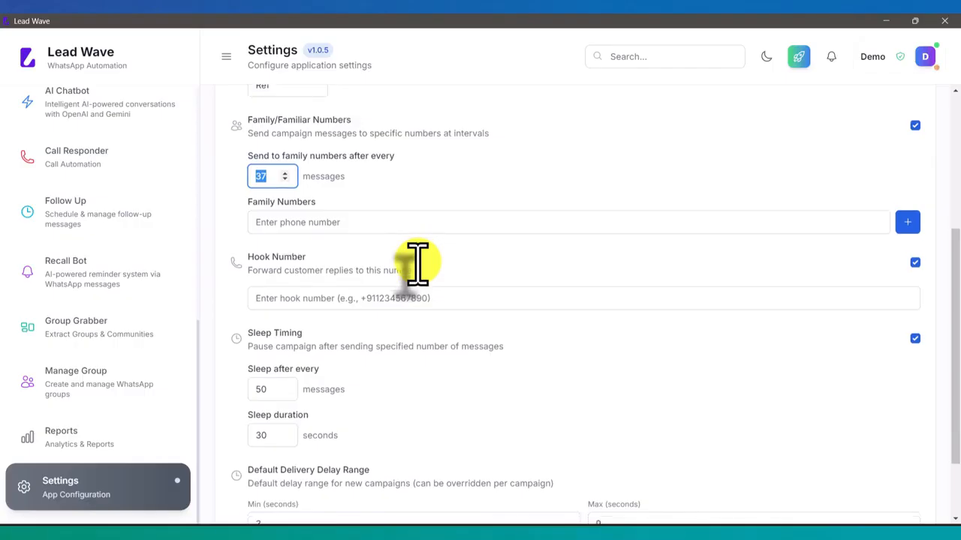
{"action": "left_click", "coordinate": [321, 300]}
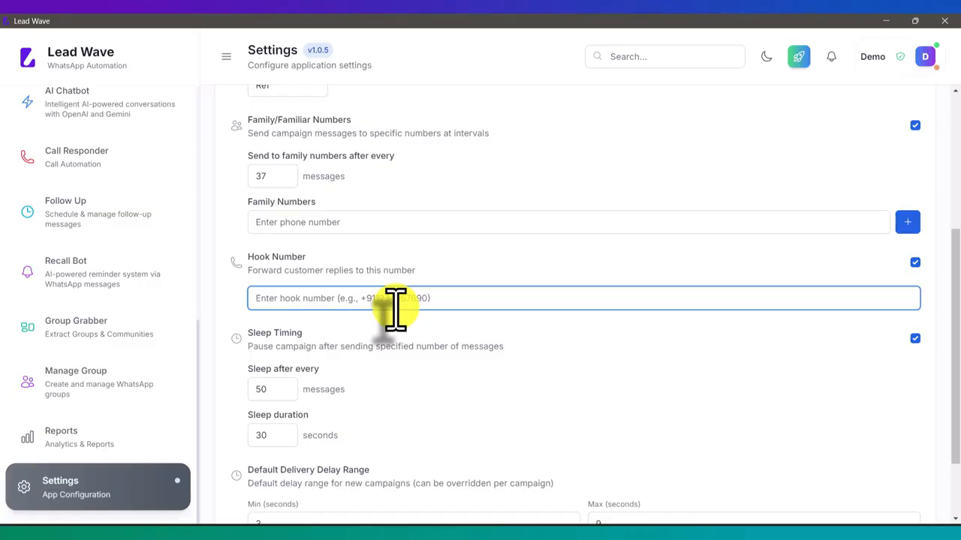
{"action": "scroll", "coordinate": [396, 308], "scroll_direction": "down", "scroll_amount": 2}
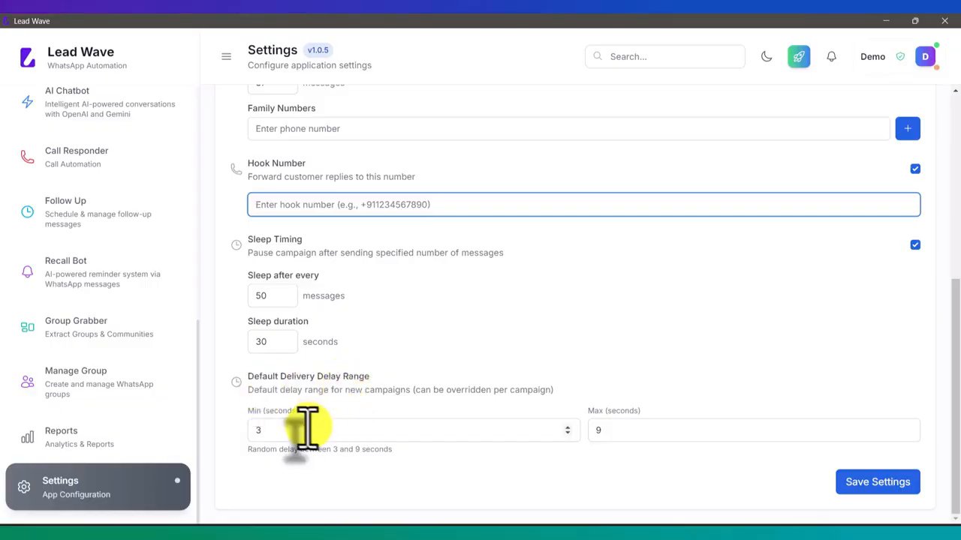
{"action": "scroll", "coordinate": [118, 308], "scroll_direction": "up", "scroll_amount": 3}
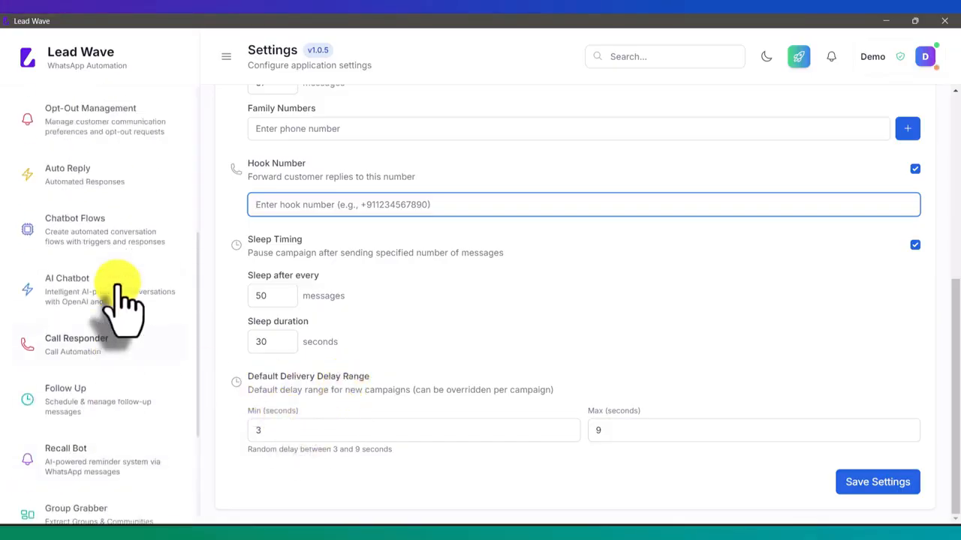
{"action": "left_click", "coordinate": [260, 427]}
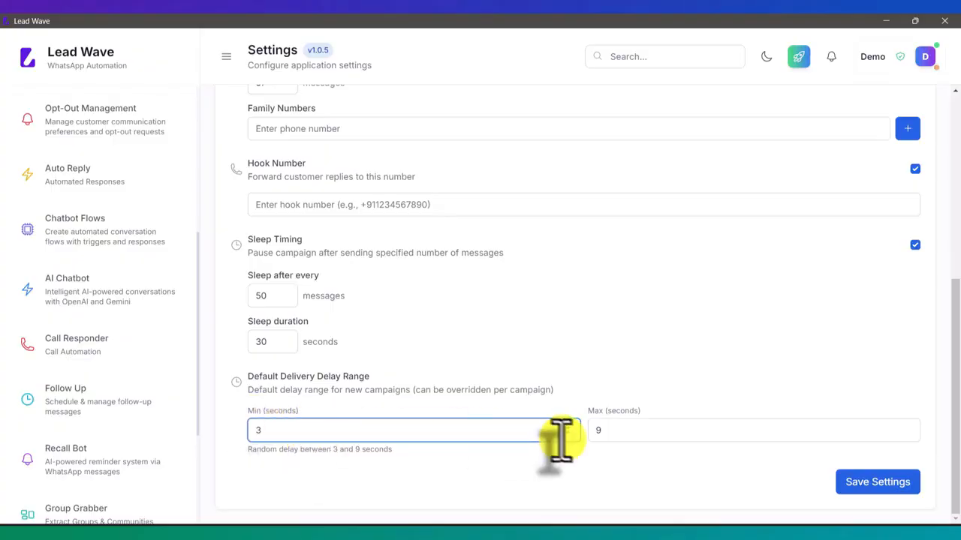
{"action": "scroll", "coordinate": [118, 342], "scroll_direction": "up", "scroll_amount": 5}
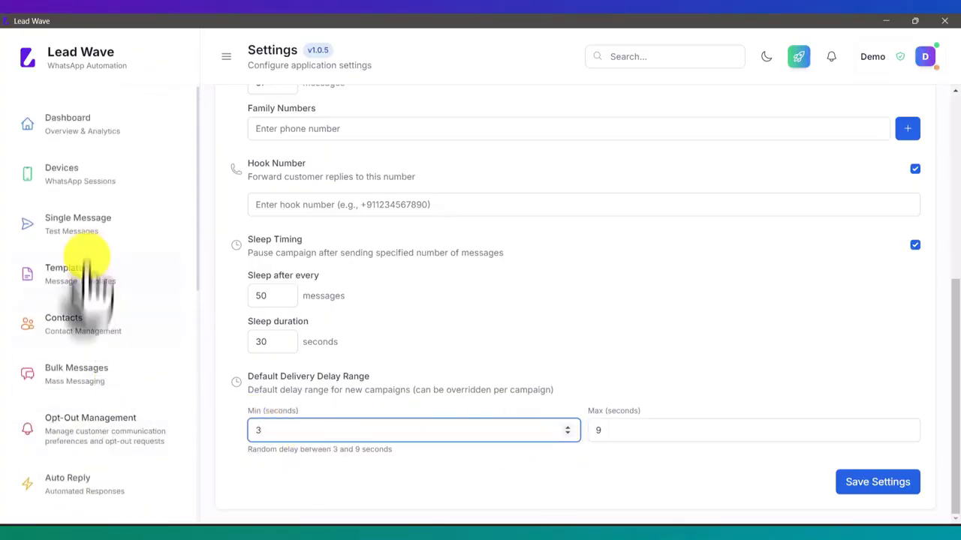
- Review a new bulk campaign form, cancel it without creating anything, then show Recall Bot
{"action": "left_click", "coordinate": [89, 375]}
{"action": "left_click", "coordinate": [852, 119]}
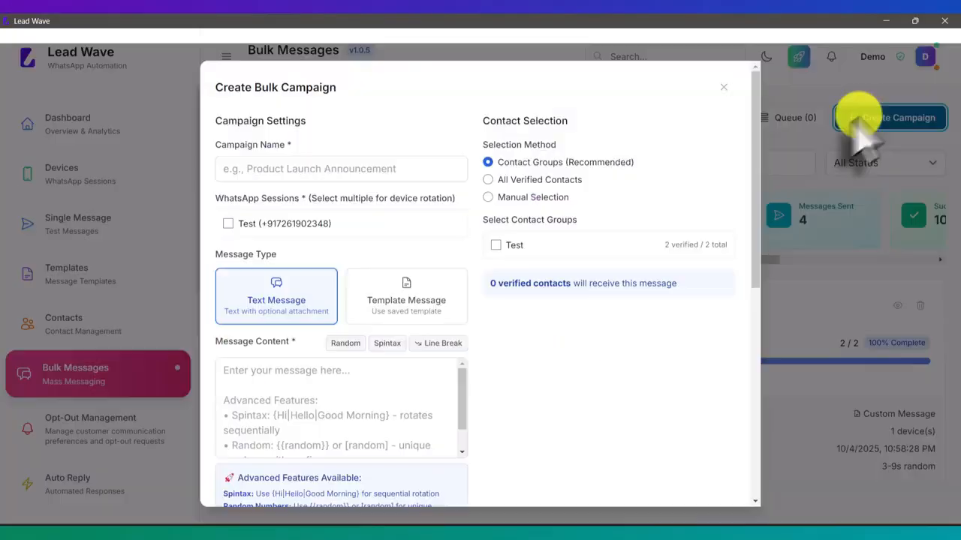
{"action": "scroll", "coordinate": [532, 252], "scroll_direction": "down", "scroll_amount": 10}
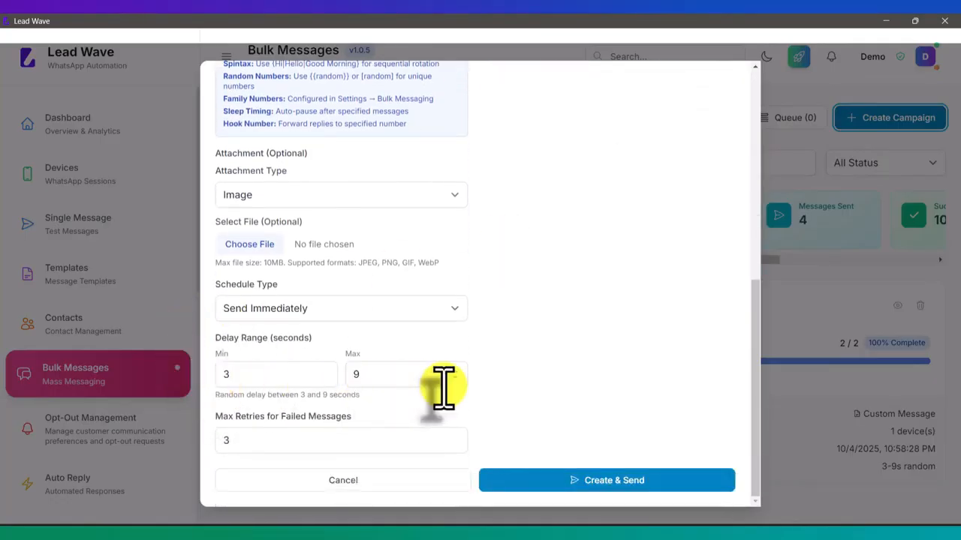
{"action": "scroll", "coordinate": [444, 388], "scroll_direction": "up", "scroll_amount": 10}
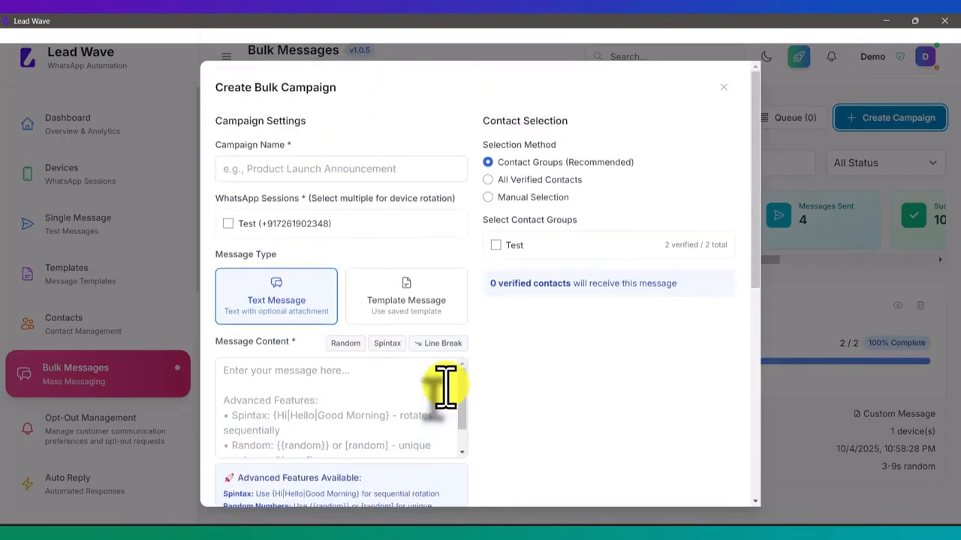
{"action": "scroll", "coordinate": [445, 388], "scroll_direction": "down", "scroll_amount": 10}
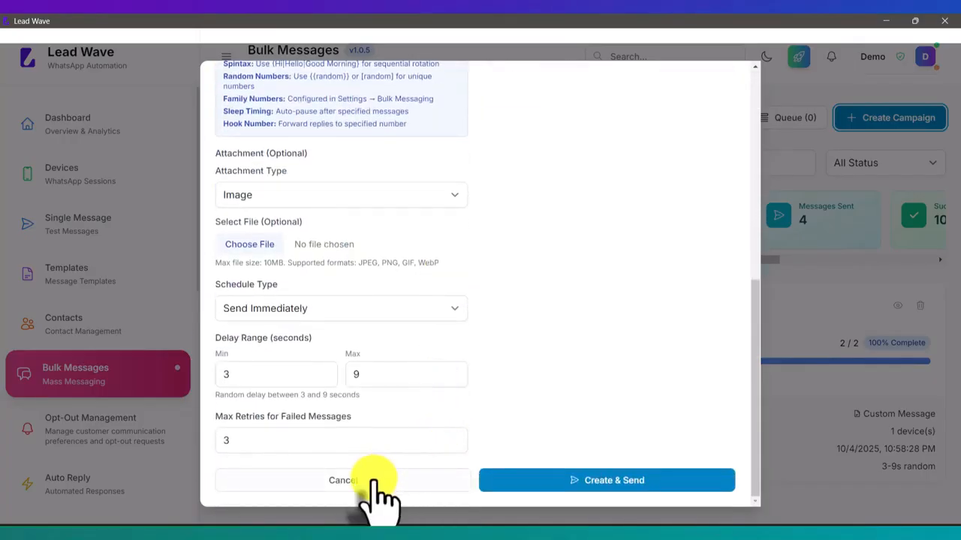
{"action": "left_click", "coordinate": [373, 481]}
{"action": "left_click", "coordinate": [247, 253]}
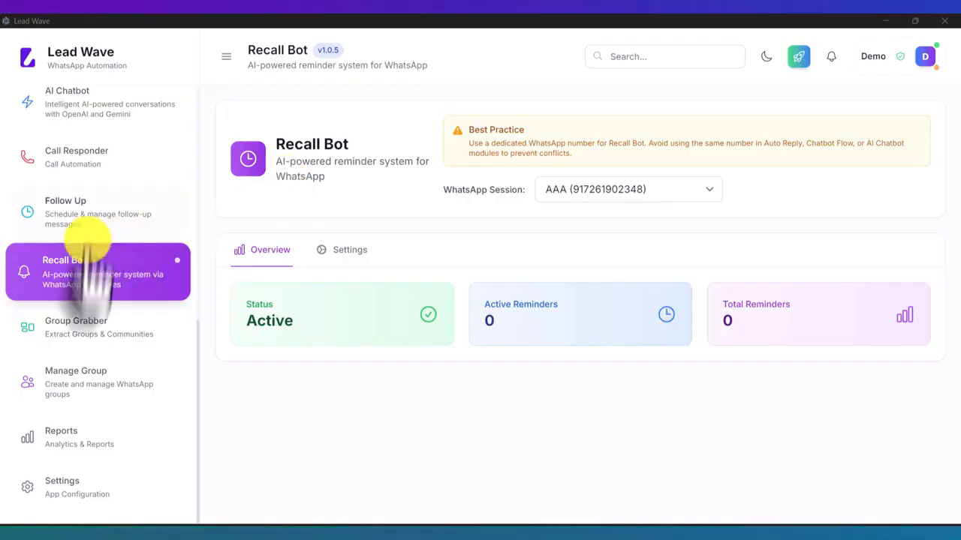
- Visit Manage Groups, then return to Group Grabber listing 9 groups and 2 communities
{"action": "left_click", "coordinate": [85, 329]}
{"action": "left_click", "coordinate": [90, 386]}
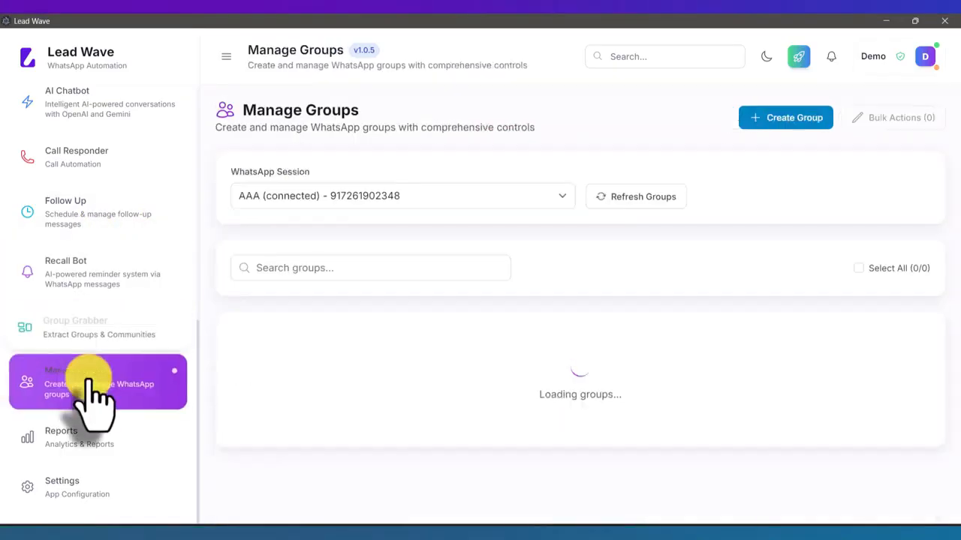
{"action": "left_click", "coordinate": [90, 324]}
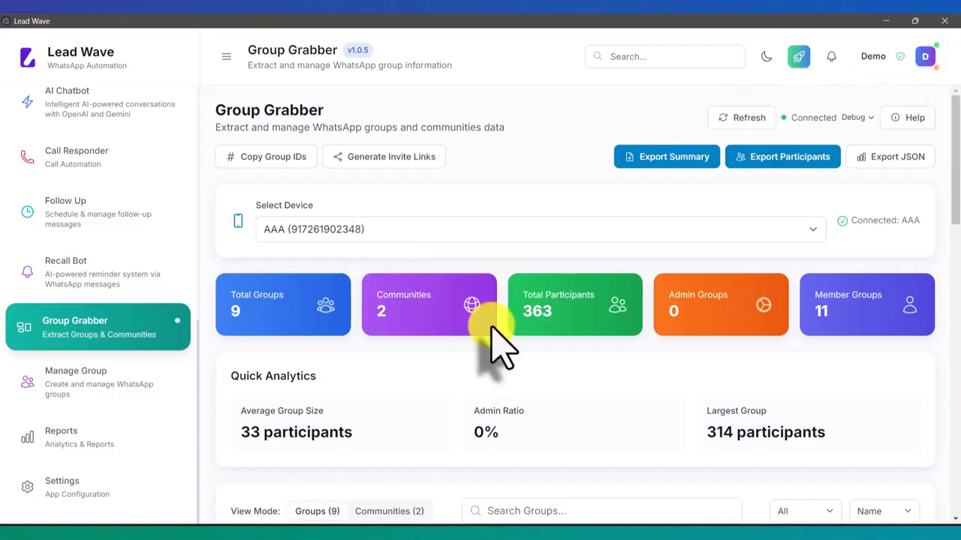
- Export the GTeet group's participants to the Desktop as whatsapp-groups-participants-2025-10-05.csv
{"action": "scroll", "coordinate": [501, 349], "scroll_direction": "down", "scroll_amount": 1}
{"action": "scroll", "coordinate": [493, 344], "scroll_direction": "down", "scroll_amount": 7}
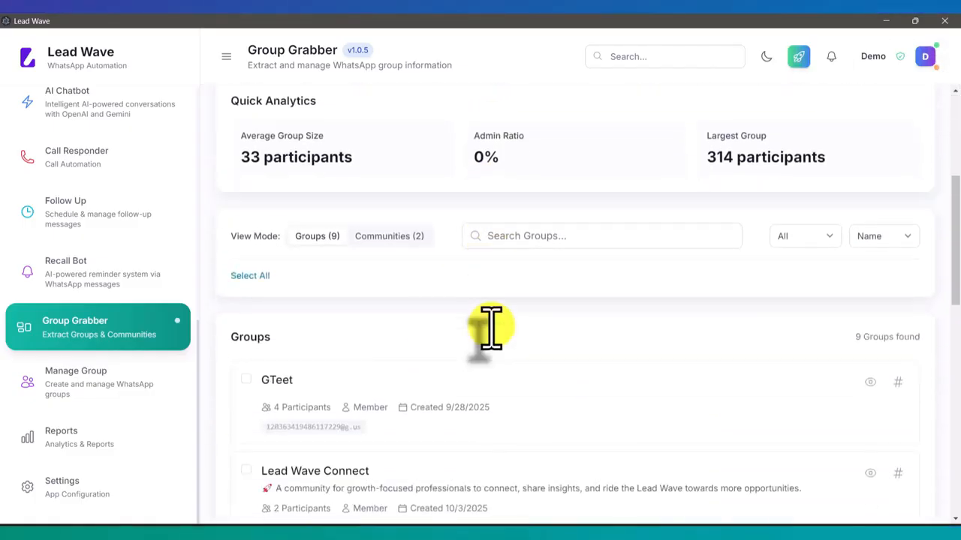
{"action": "scroll", "coordinate": [491, 328], "scroll_direction": "down", "scroll_amount": 8}
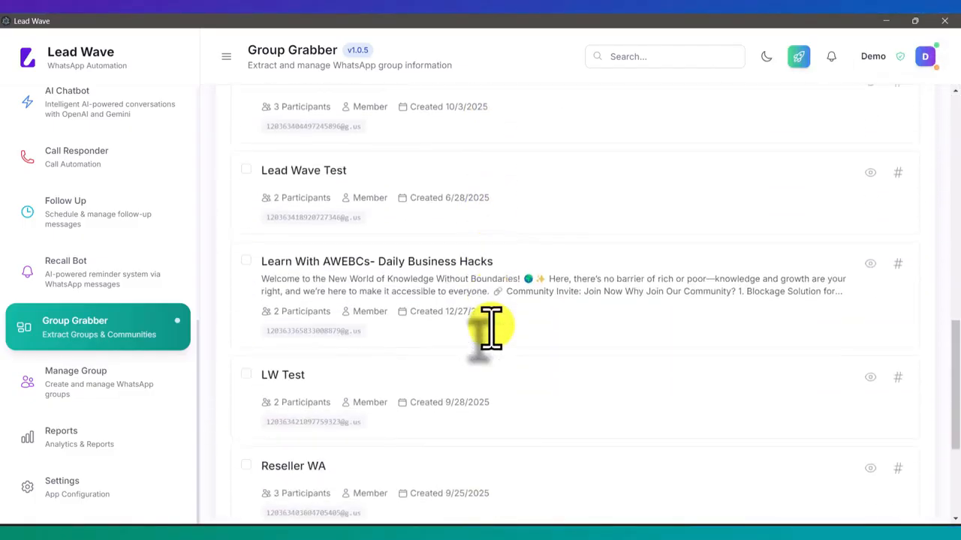
{"action": "scroll", "coordinate": [491, 328], "scroll_direction": "up", "scroll_amount": 8}
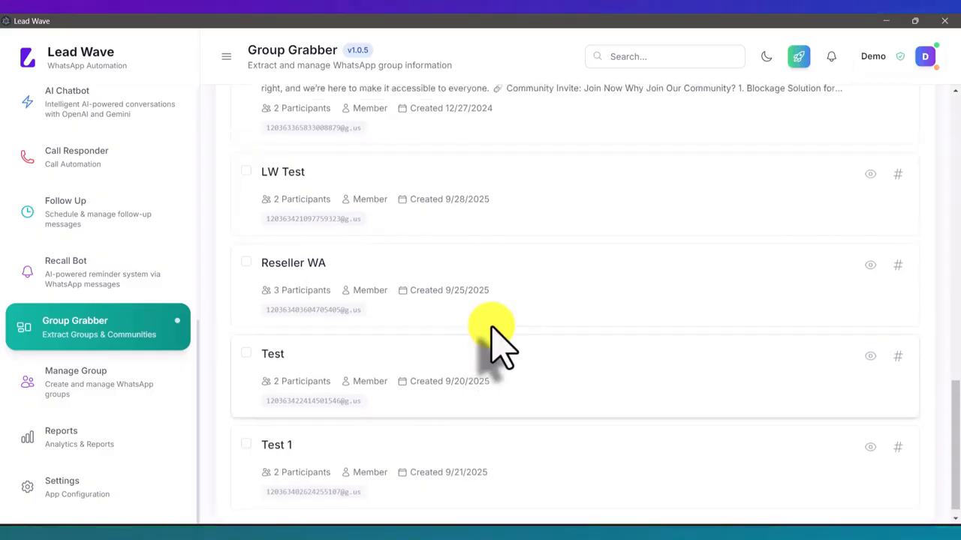
{"action": "scroll", "coordinate": [493, 330], "scroll_direction": "up", "scroll_amount": 3}
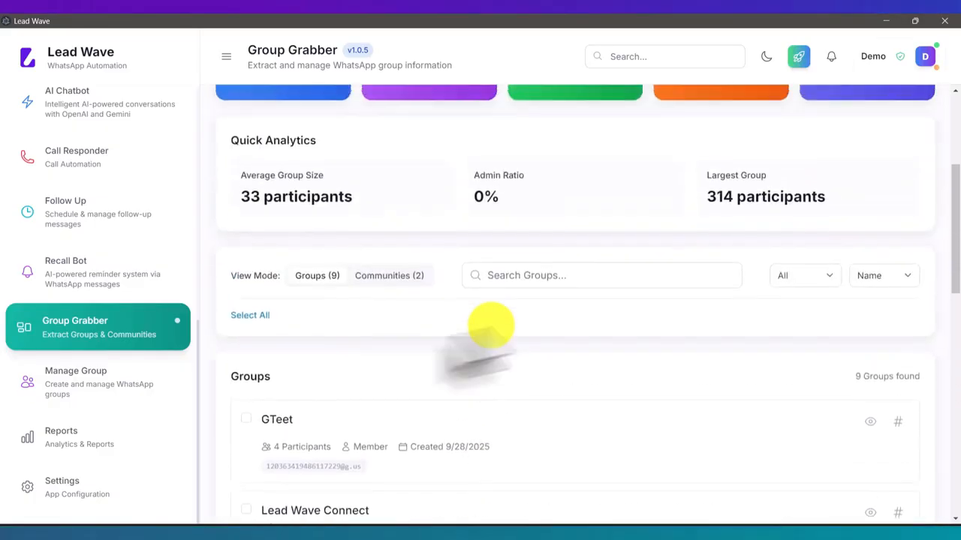
{"action": "left_click", "coordinate": [246, 420]}
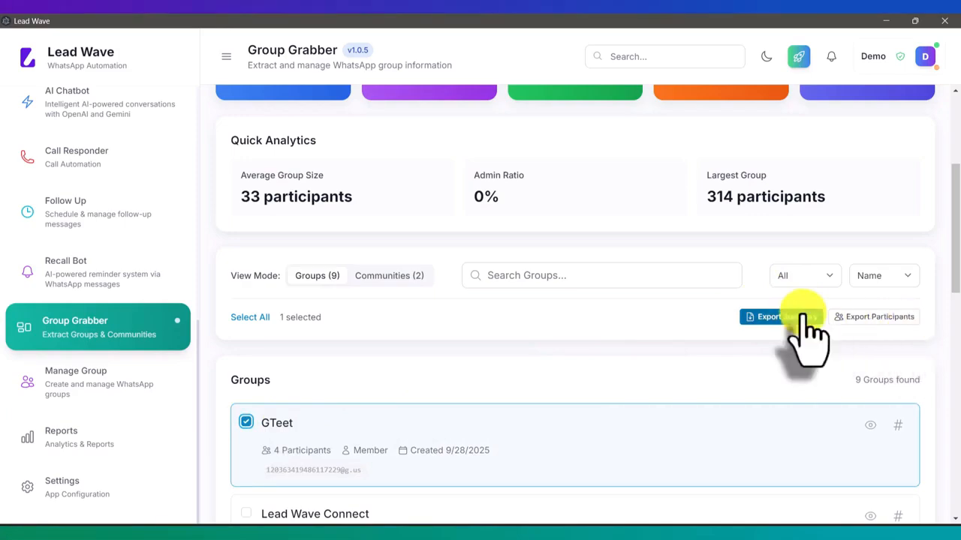
{"action": "left_click", "coordinate": [872, 318]}
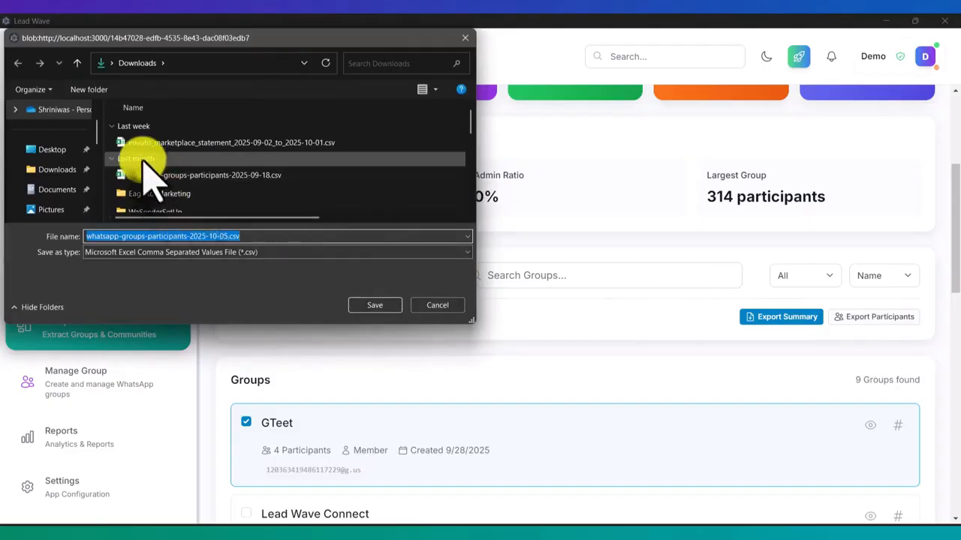
{"action": "left_click", "coordinate": [54, 149]}
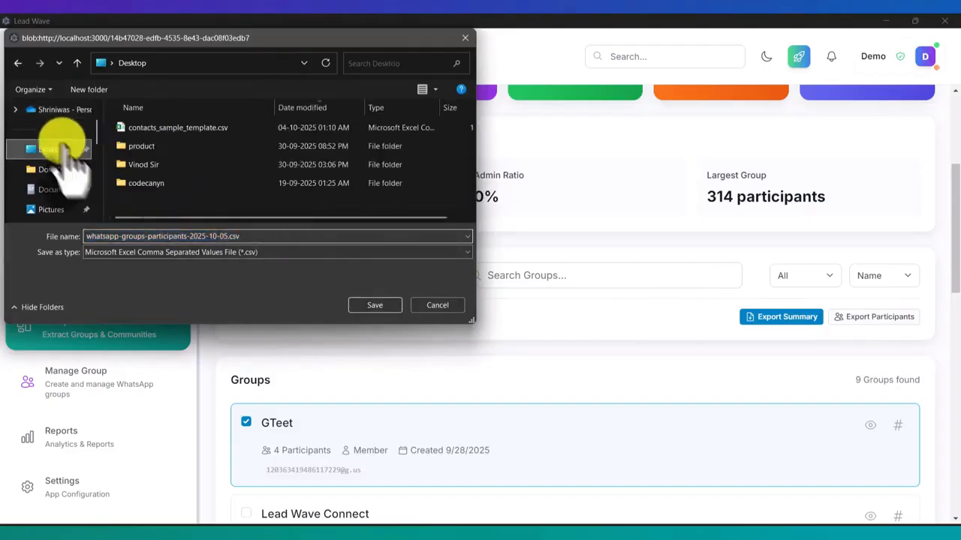
{"action": "left_click", "coordinate": [374, 304]}
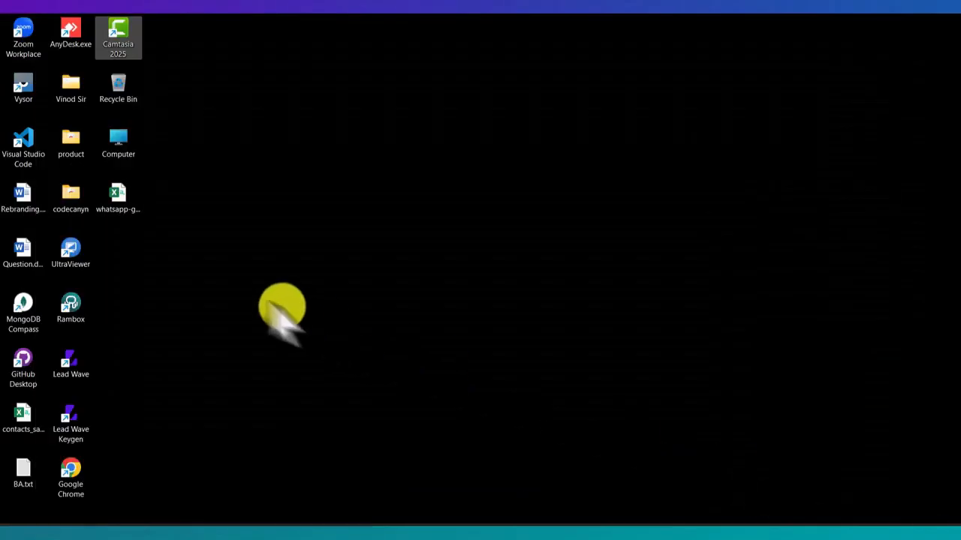
- Check the exported CSV in Excel, then close Excel and return to Lead Wave
{"action": "double_click", "coordinate": [116, 211]}
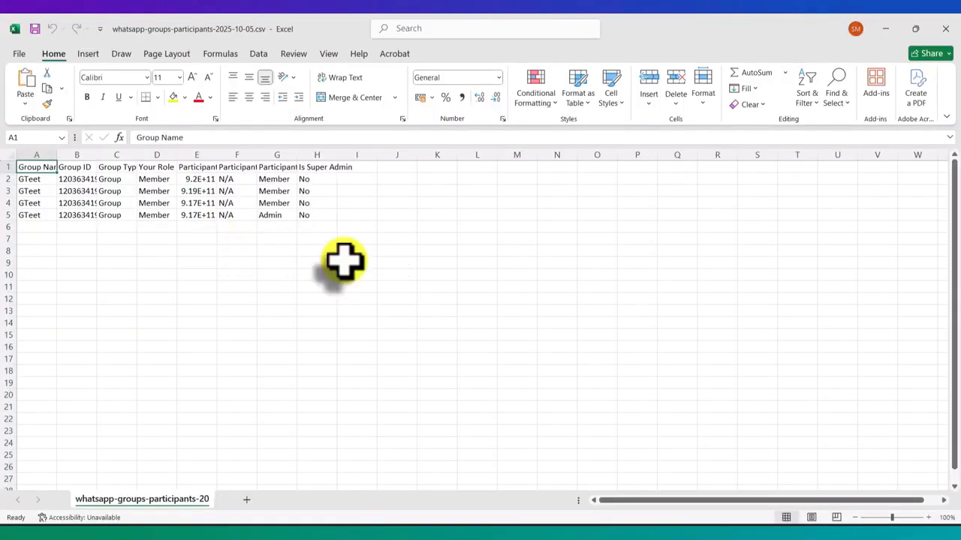
{"action": "left_click", "coordinate": [945, 29]}
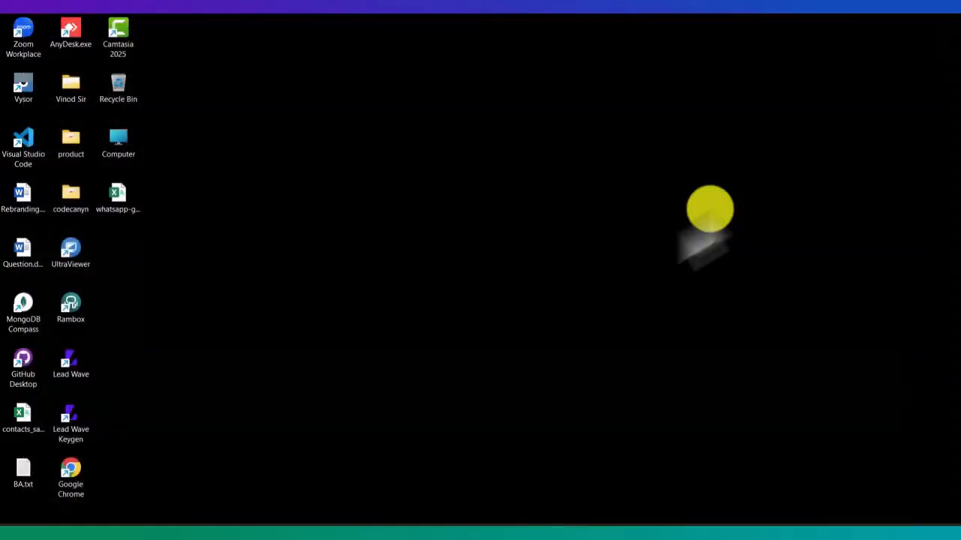
{"action": "left_click", "coordinate": [470, 525]}
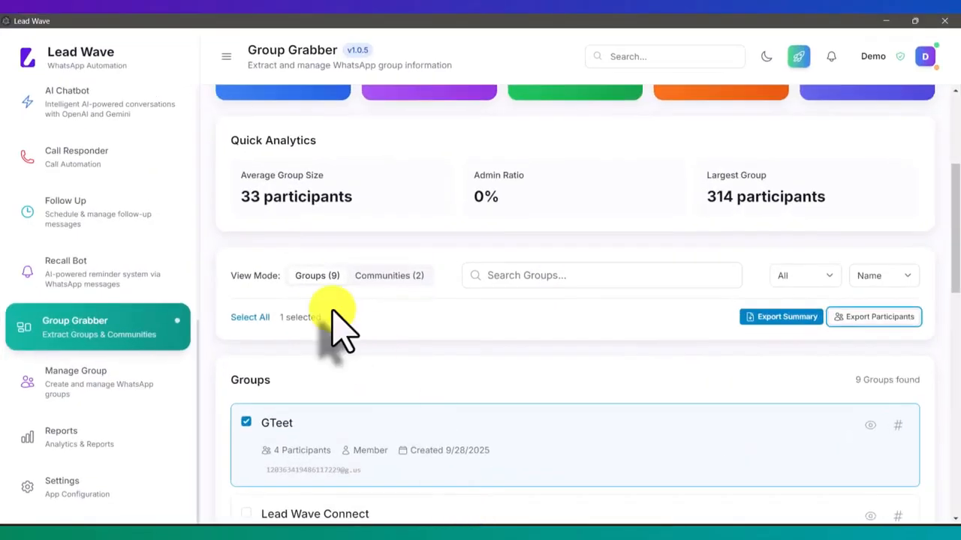
- On the Manage Groups page, tick the LW Test group's checkbox
{"action": "left_click", "coordinate": [114, 382]}
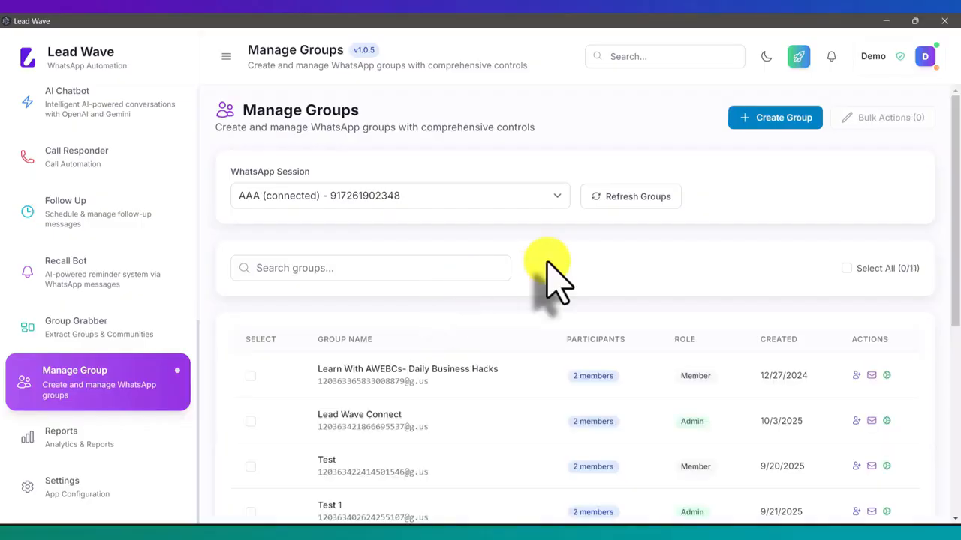
{"action": "scroll", "coordinate": [547, 263], "scroll_direction": "down", "scroll_amount": 3}
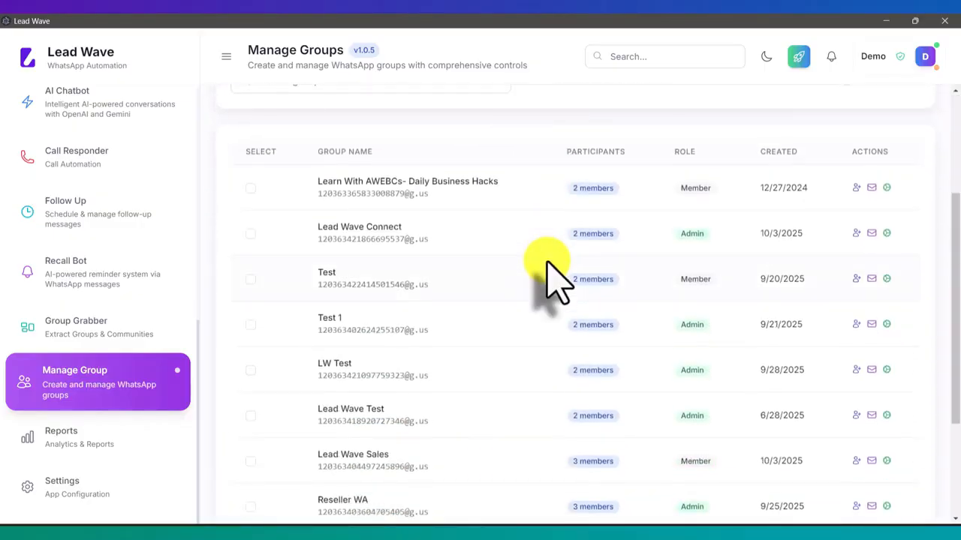
{"action": "scroll", "coordinate": [551, 278], "scroll_direction": "down", "scroll_amount": 1}
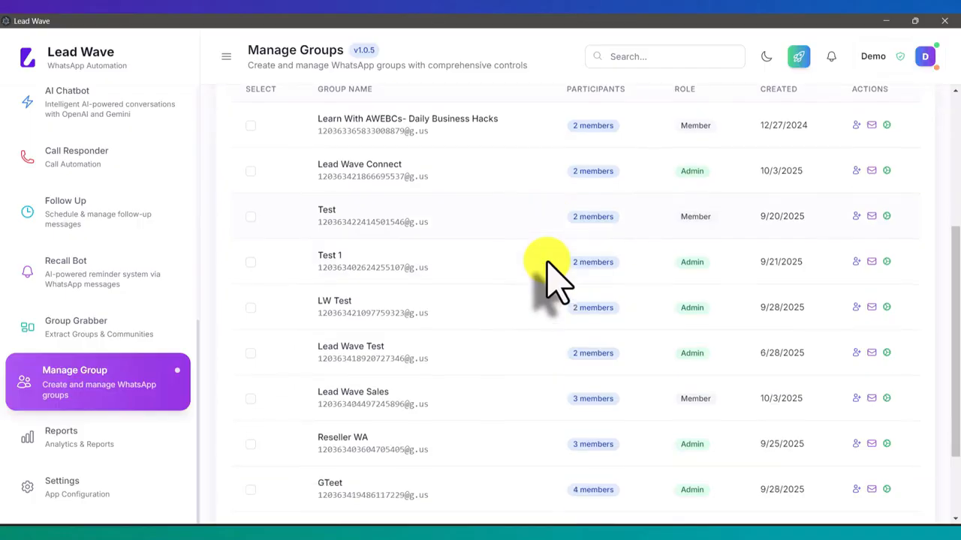
{"action": "left_click", "coordinate": [249, 309]}
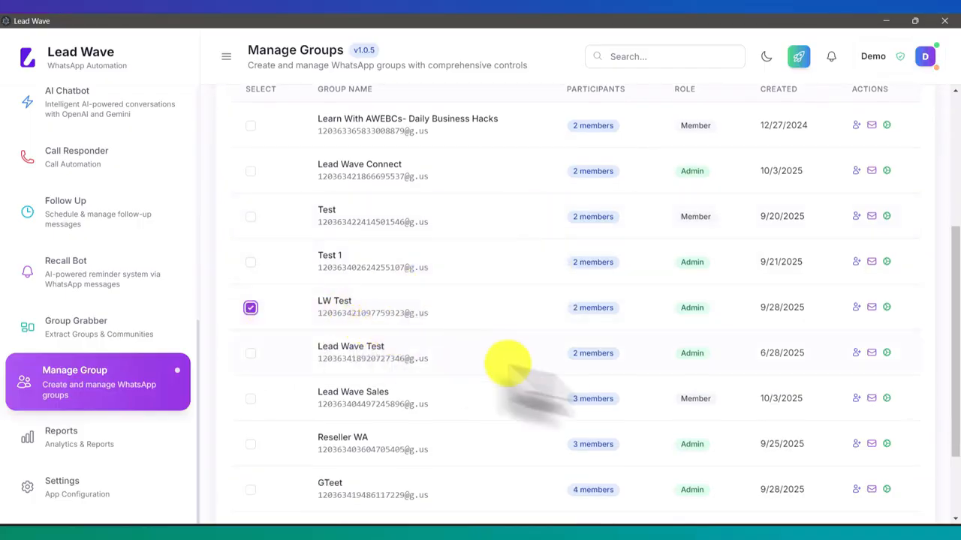
{"action": "left_click", "coordinate": [855, 308]}
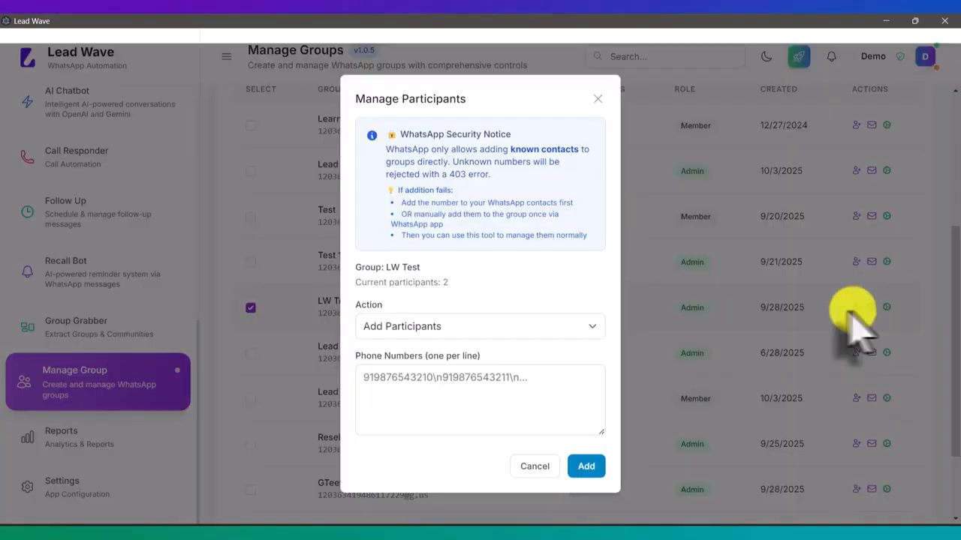
{"action": "left_click", "coordinate": [480, 331]}
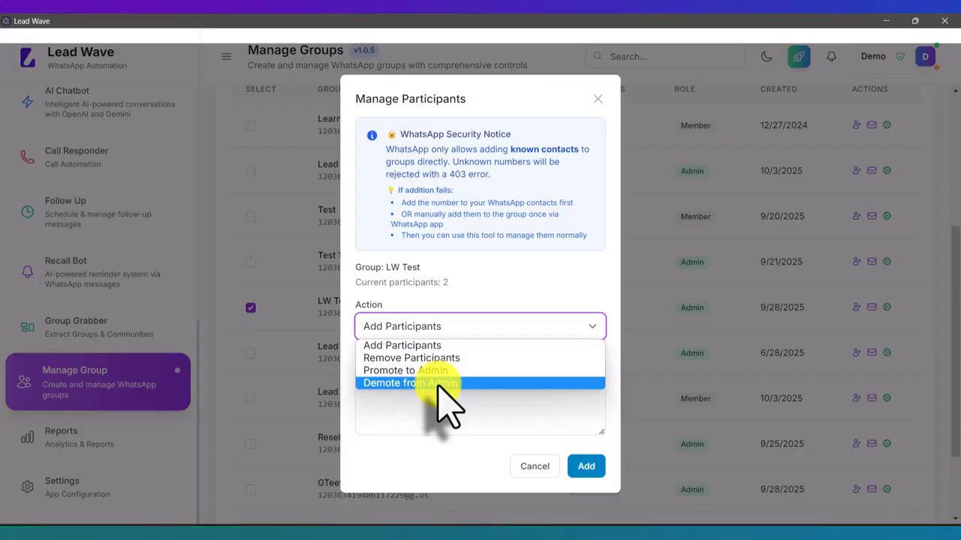
{"action": "left_click", "coordinate": [507, 406]}
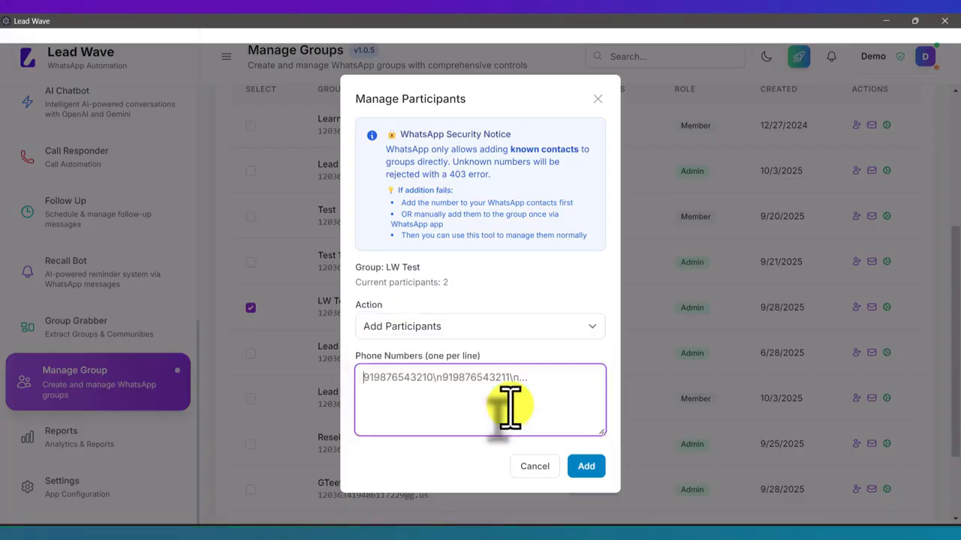
{"action": "left_click", "coordinate": [525, 466]}
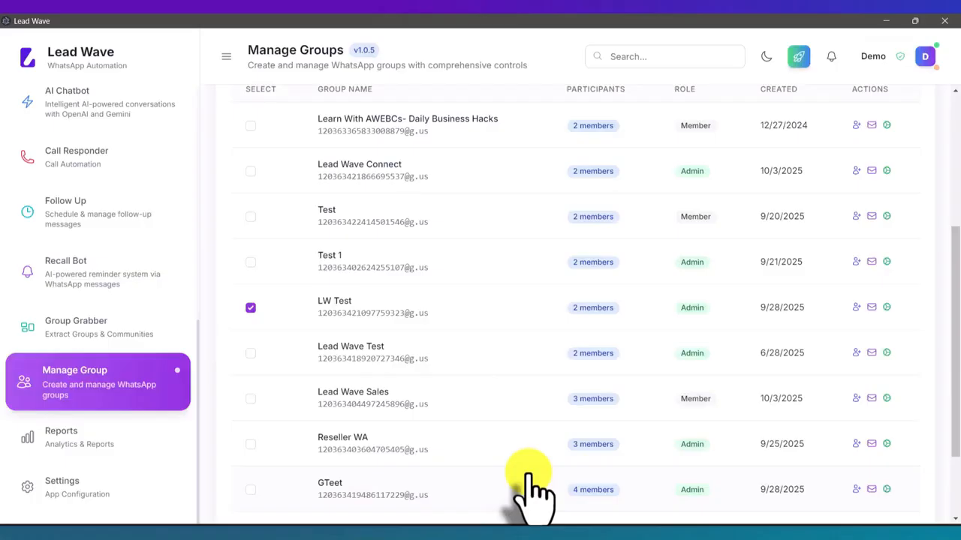
{"action": "left_click", "coordinate": [871, 308]}
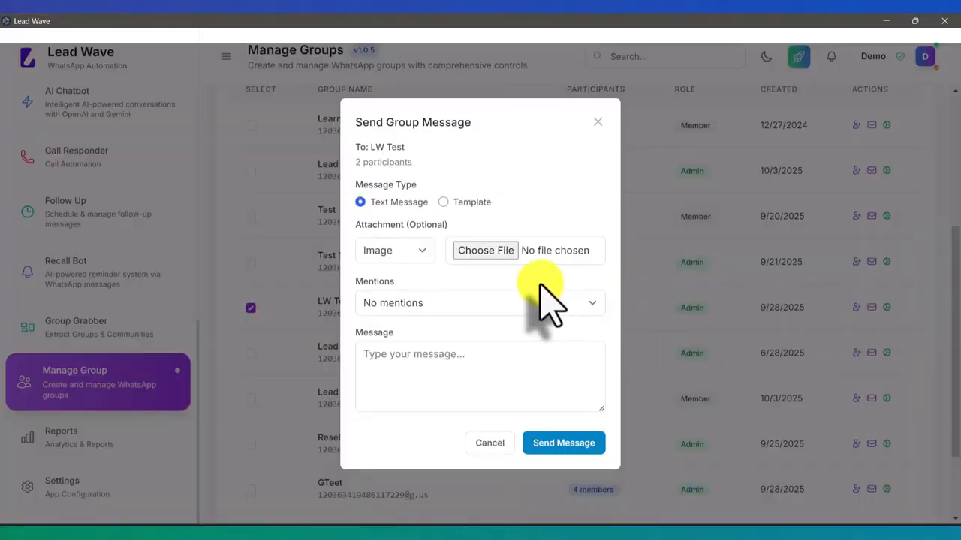
{"action": "left_click", "coordinate": [442, 304]}
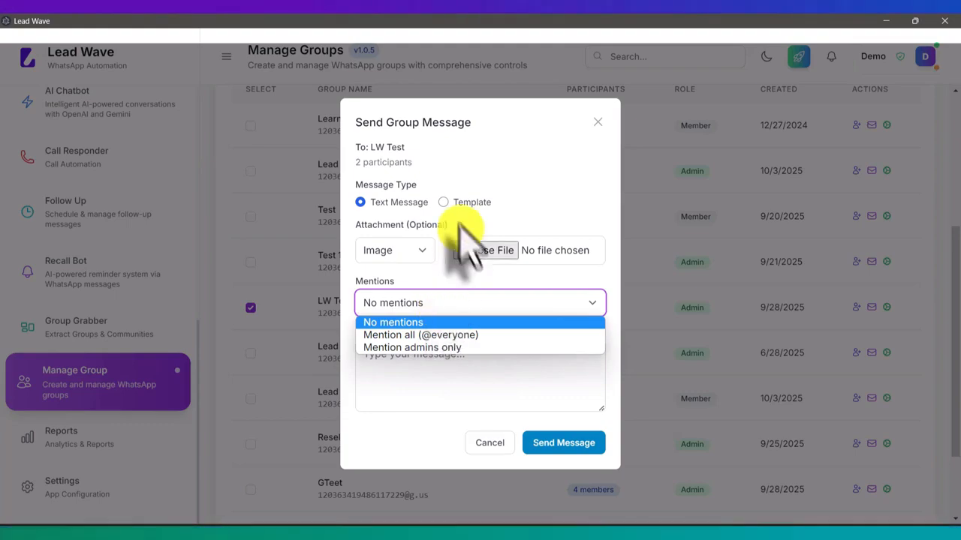
{"action": "left_click", "coordinate": [408, 382]}
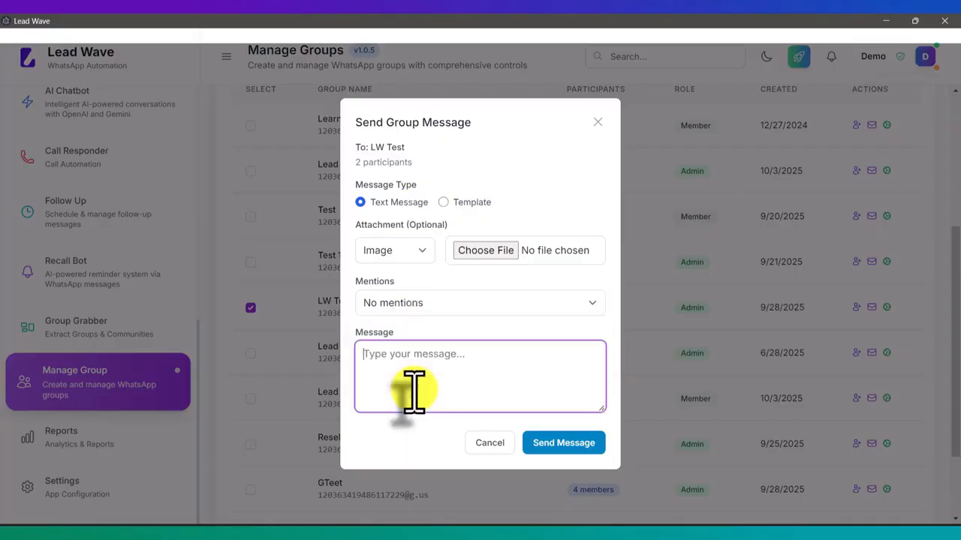
{"action": "left_click", "coordinate": [469, 203]}
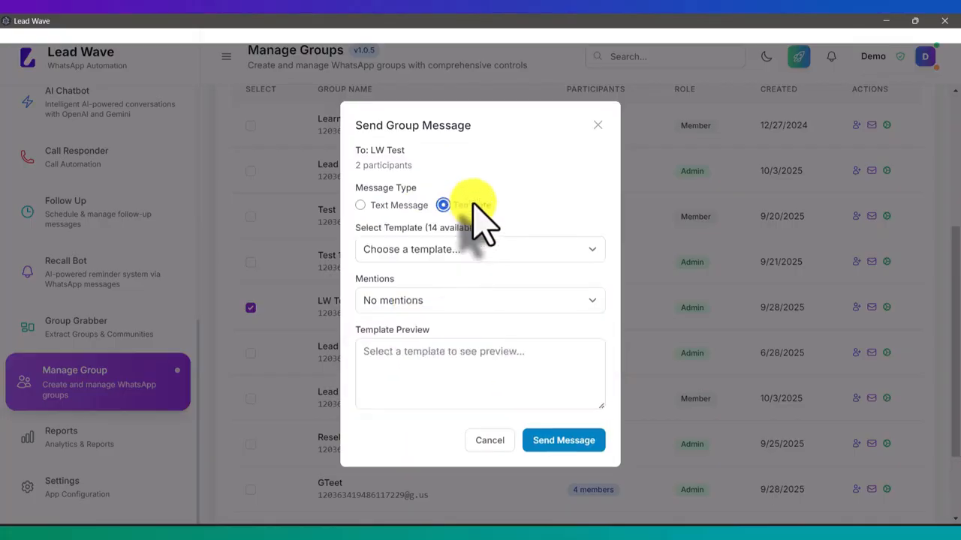
{"action": "left_click", "coordinate": [461, 251]}
{"action": "left_click", "coordinate": [460, 251]}
{"action": "left_click", "coordinate": [462, 252]}
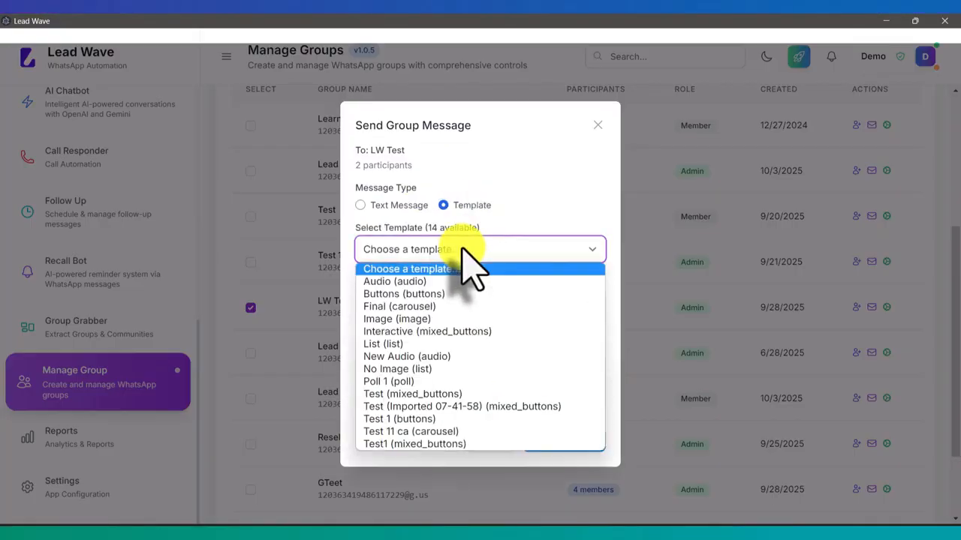
{"action": "left_click", "coordinate": [463, 269]}
{"action": "left_click", "coordinate": [495, 441]}
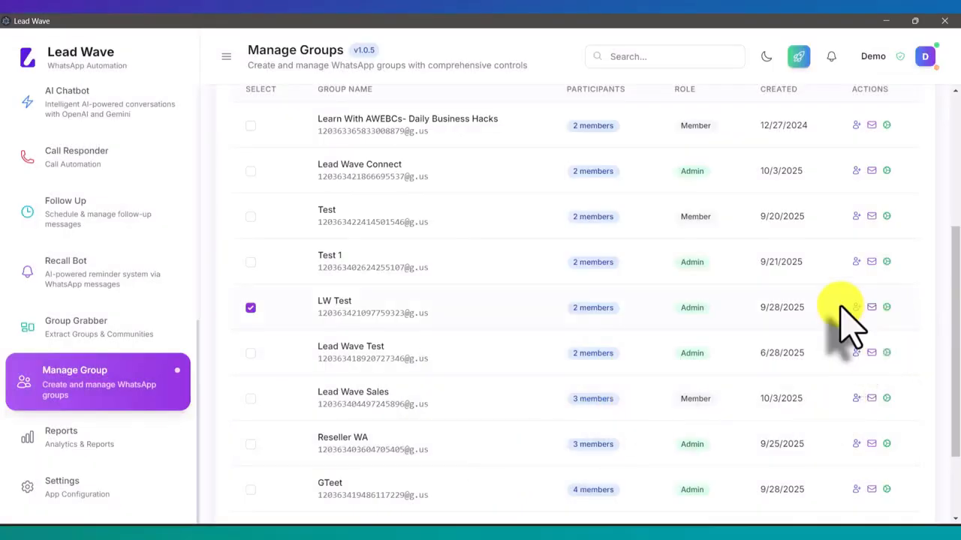
{"action": "scroll", "coordinate": [841, 315], "scroll_direction": "up", "scroll_amount": 3}
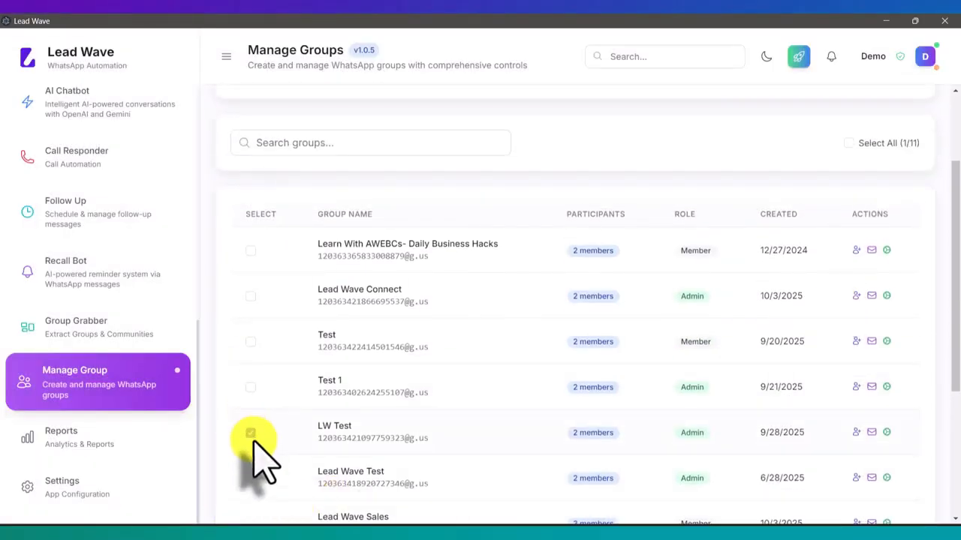
{"action": "scroll", "coordinate": [582, 405], "scroll_direction": "up", "scroll_amount": 3}
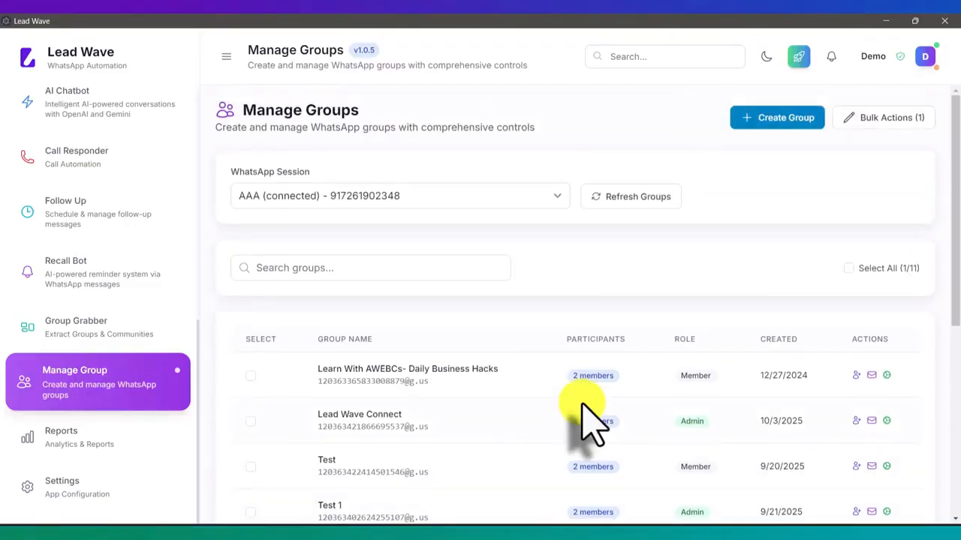
- Preview Update Group Name and Update Group Photo in Bulk Actions, then cancel without applying
{"action": "left_click", "coordinate": [887, 124]}
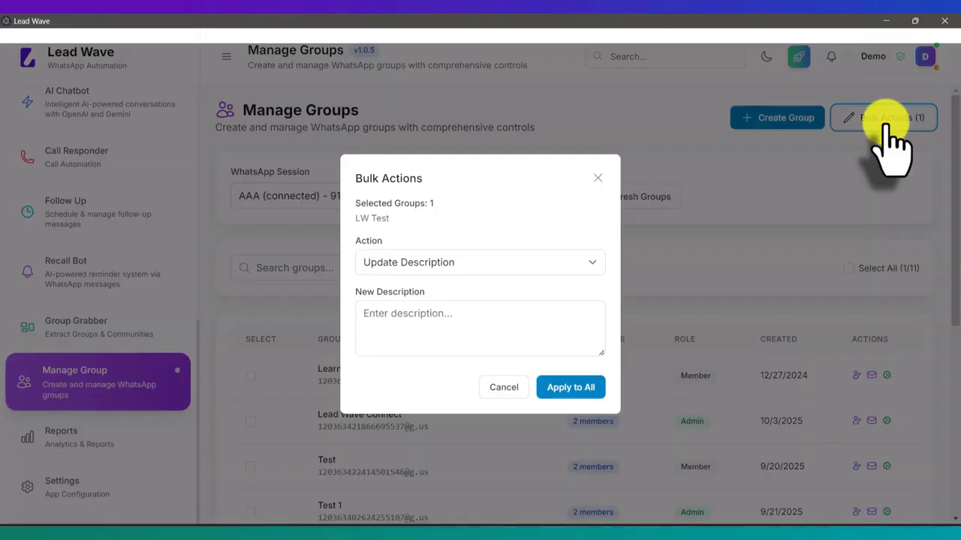
{"action": "left_click", "coordinate": [446, 264]}
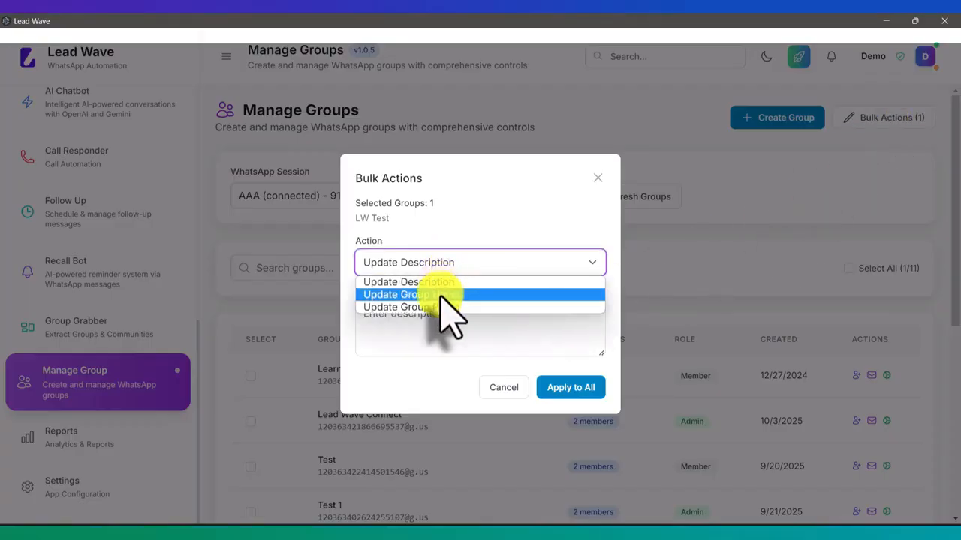
{"action": "left_click", "coordinate": [442, 295]}
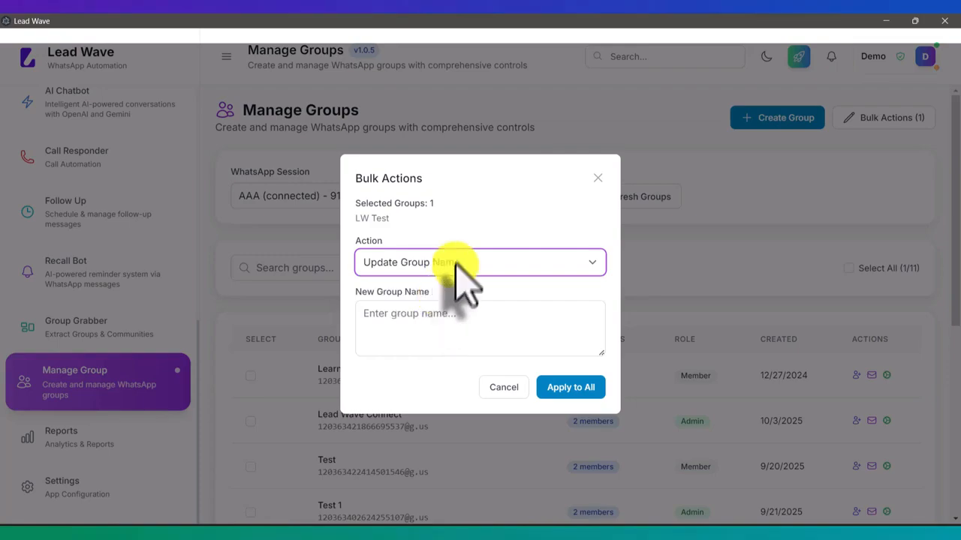
{"action": "left_click", "coordinate": [455, 266]}
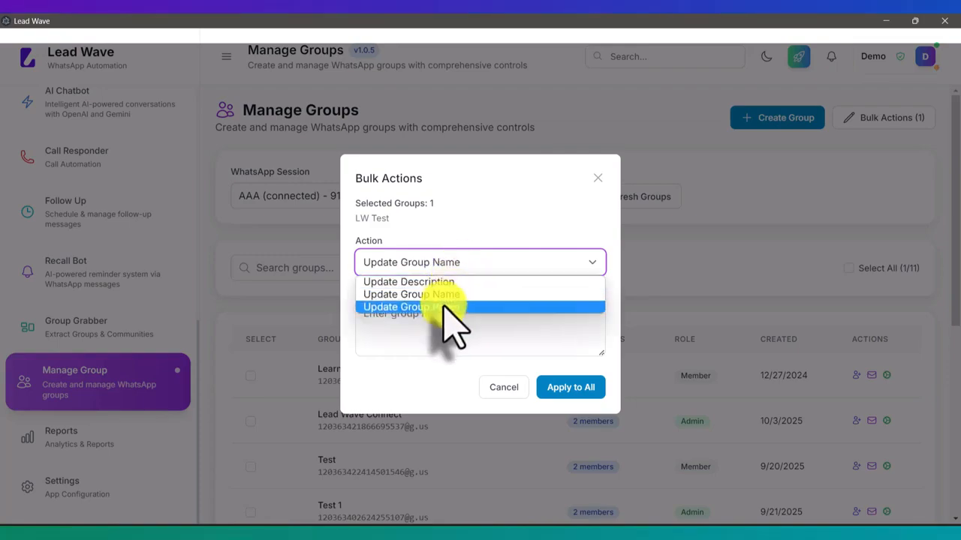
{"action": "left_click", "coordinate": [449, 308]}
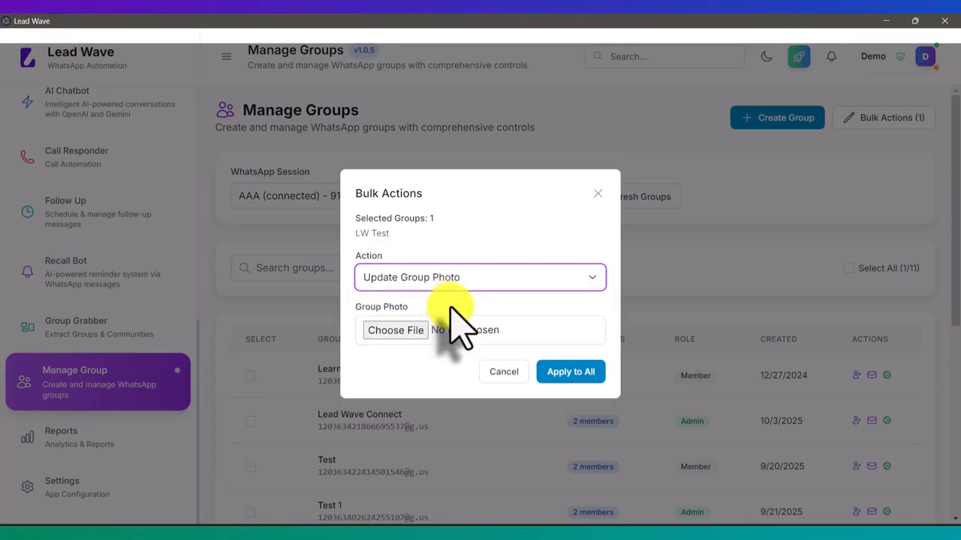
{"action": "left_click", "coordinate": [507, 372]}
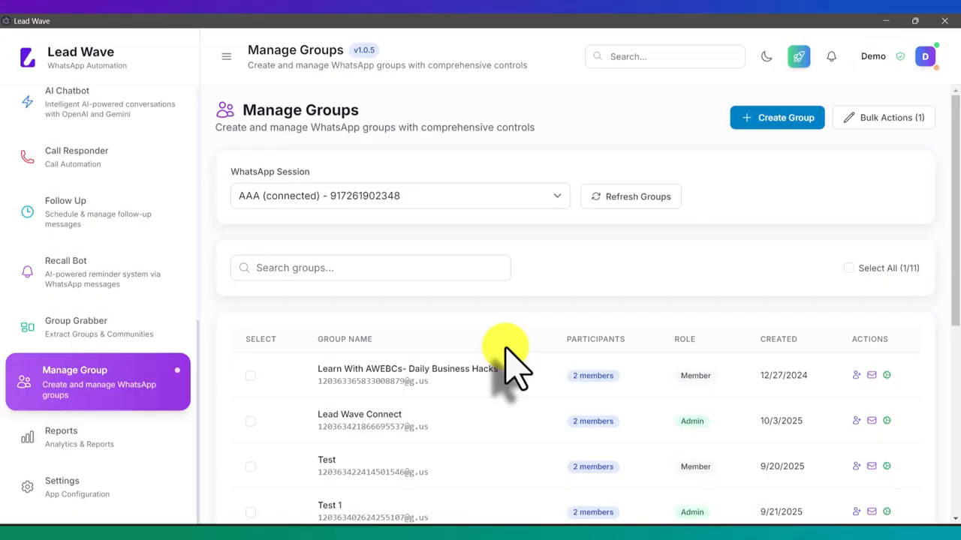
{"action": "scroll", "coordinate": [506, 350], "scroll_direction": "down", "scroll_amount": 3}
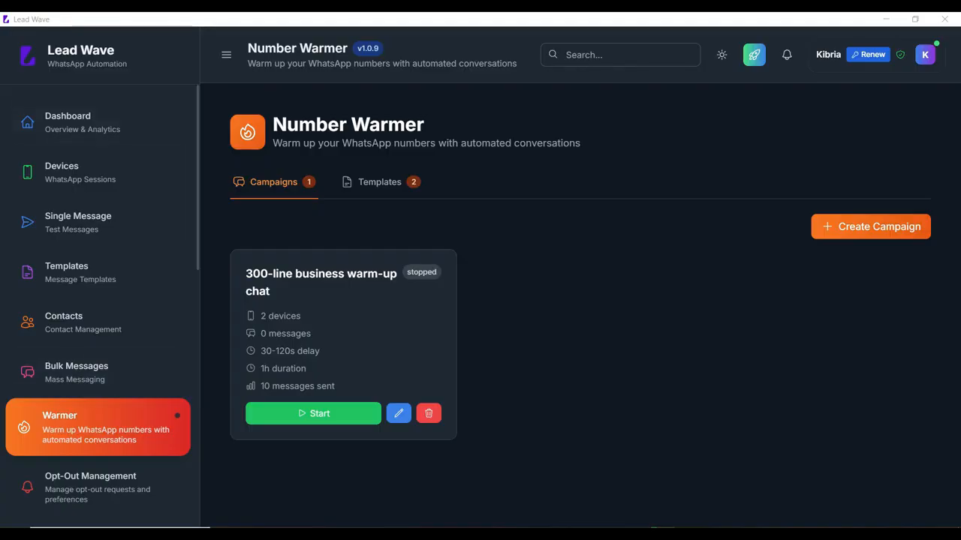
- Go via Bulk Messages back to Number Warmer and show its Templates list
{"action": "left_click", "coordinate": [75, 372]}
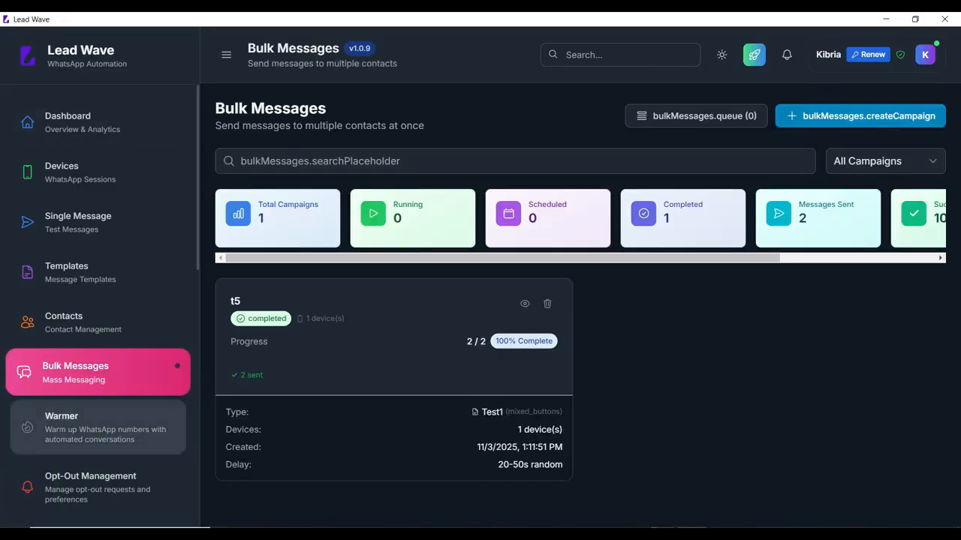
{"action": "left_click", "coordinate": [98, 427]}
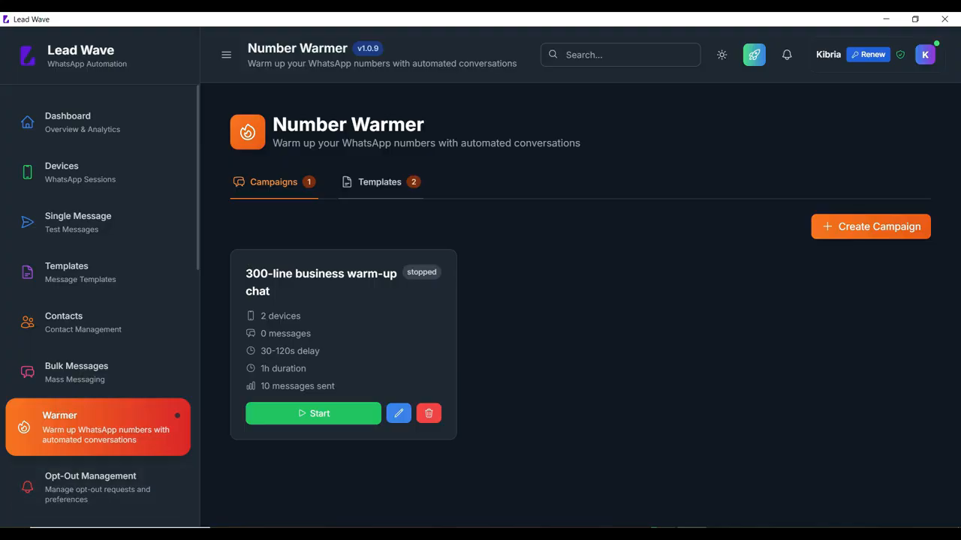
{"action": "left_click", "coordinate": [379, 181]}
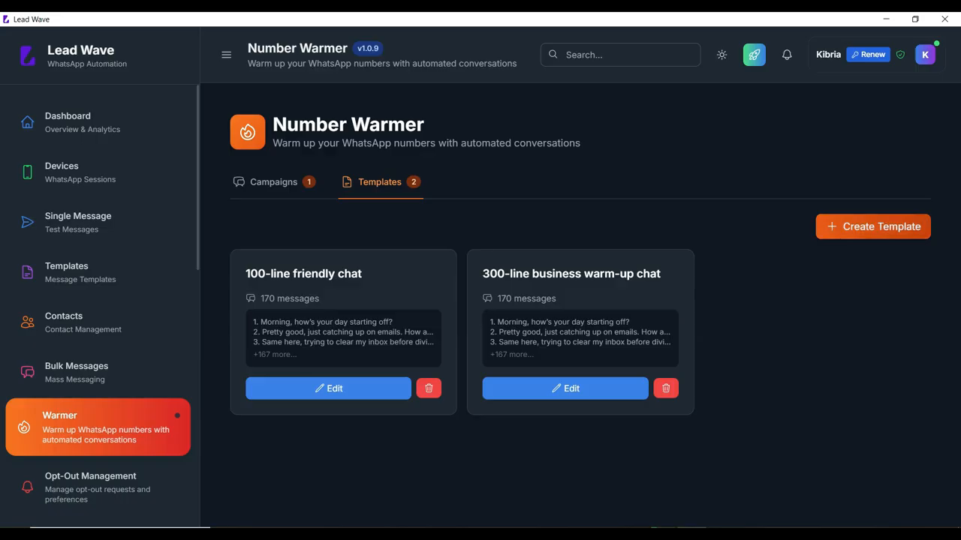
{"action": "left_click", "coordinate": [872, 226]}
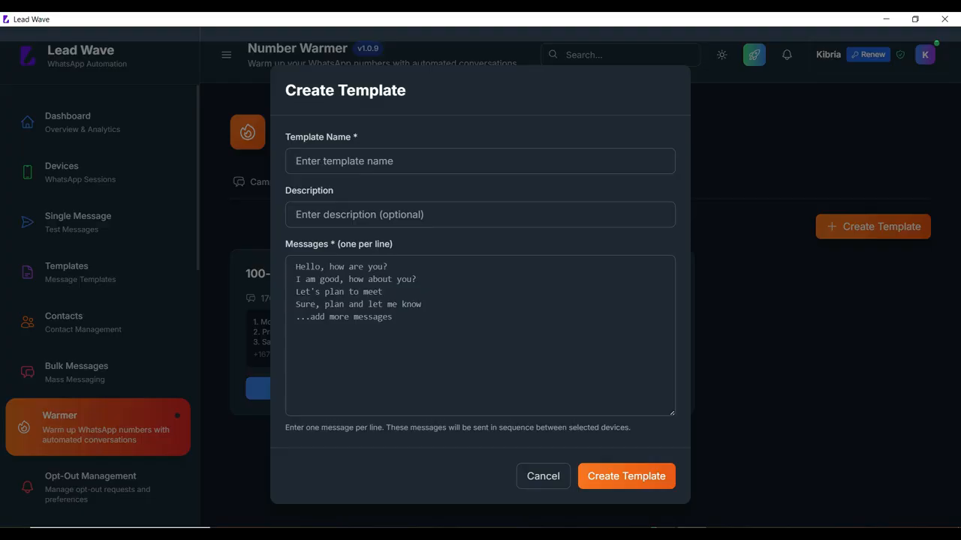
{"action": "left_click", "coordinate": [543, 477]}
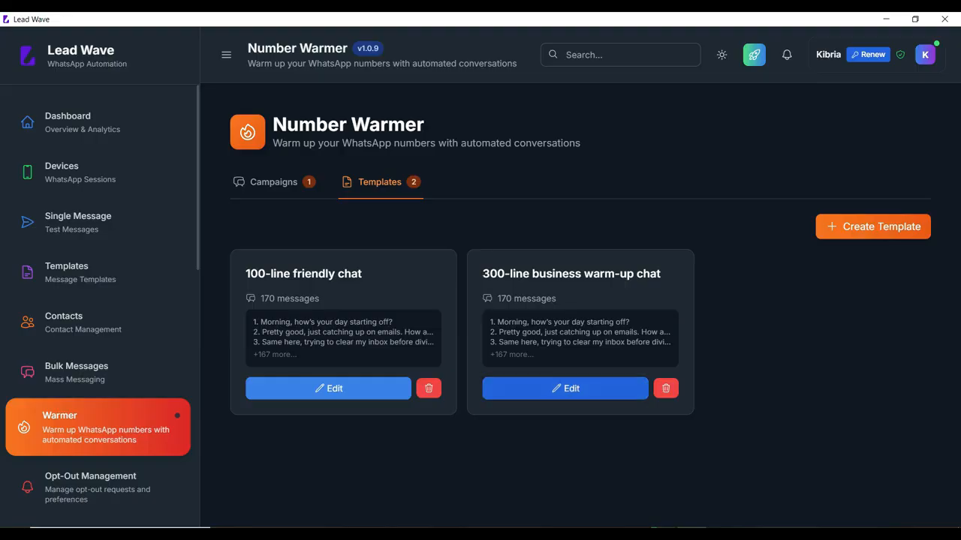
- Open the 300-line business warm-up chat template and review its name and message lines
{"action": "left_click", "coordinate": [565, 388]}
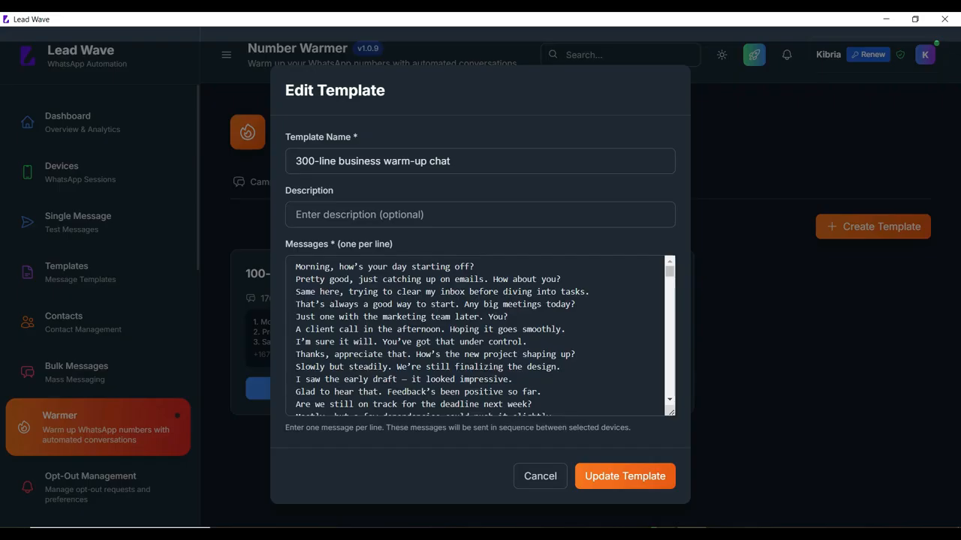
{"action": "left_click_drag", "start_coordinate": [454, 161], "coordinate": [293, 161]}
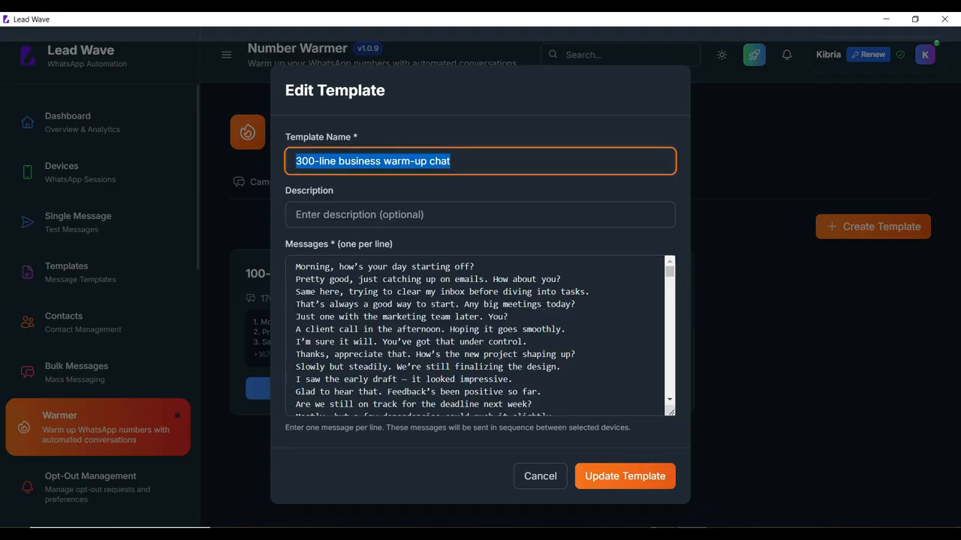
{"action": "left_click", "coordinate": [330, 317]}
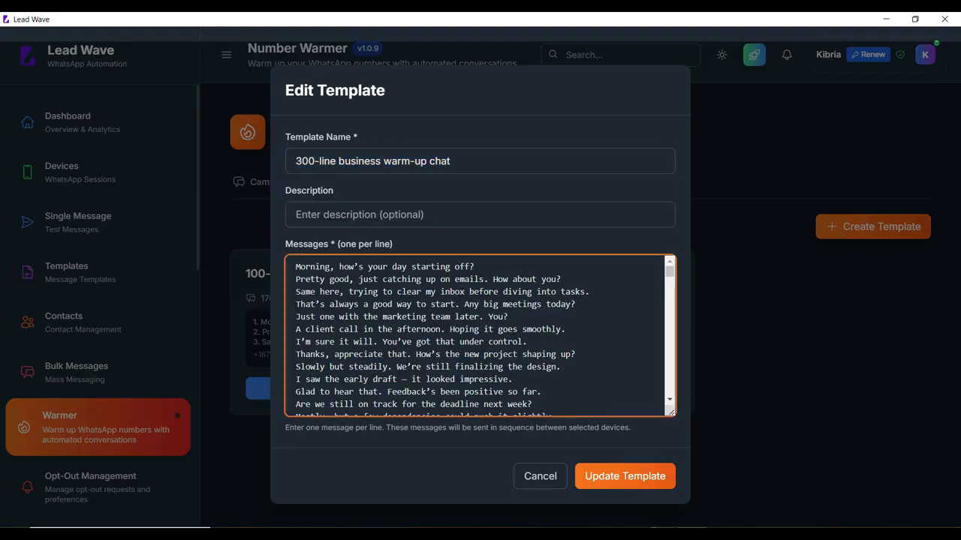
{"action": "left_click_drag", "start_coordinate": [296, 266], "coordinate": [377, 405]}
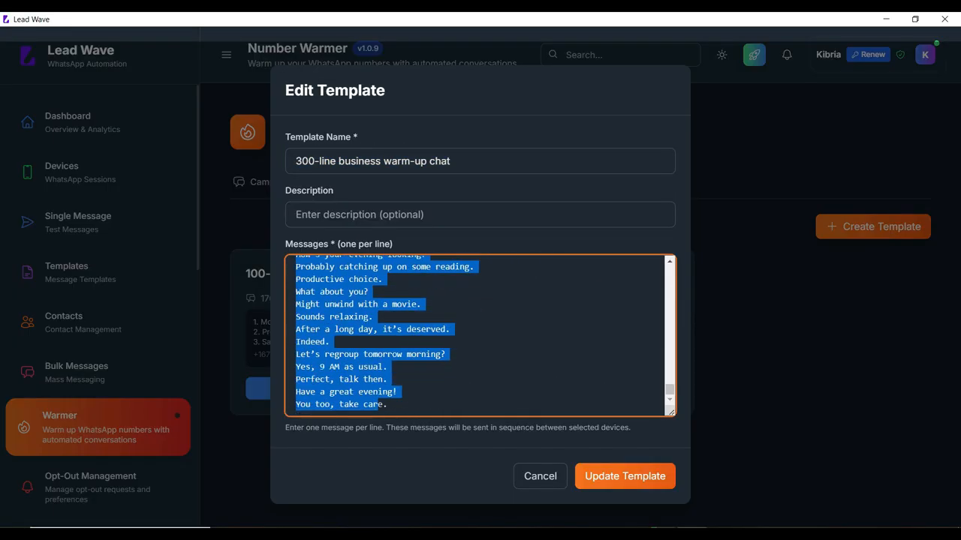
{"action": "scroll", "coordinate": [476, 335], "scroll_direction": "up", "scroll_amount": 20}
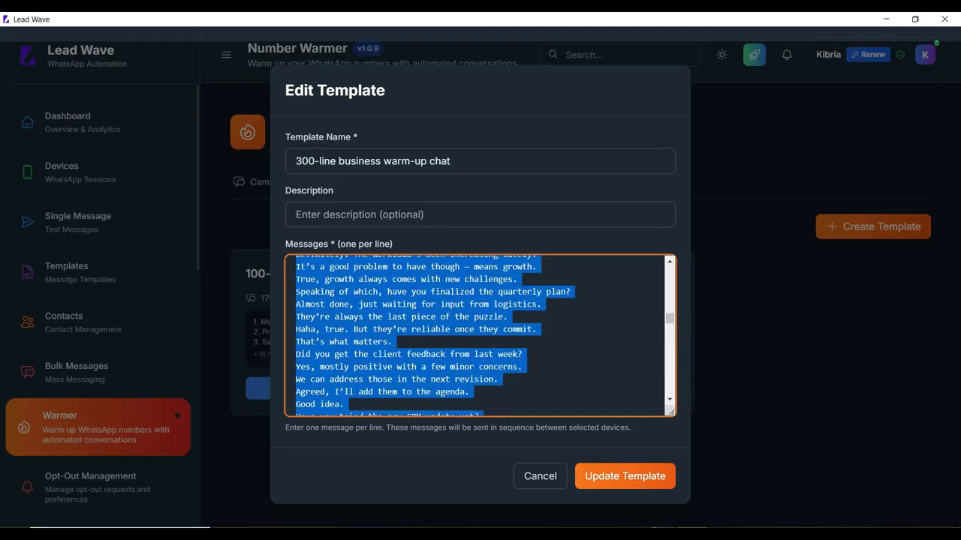
{"action": "scroll", "coordinate": [476, 336], "scroll_direction": "up", "scroll_amount": 3}
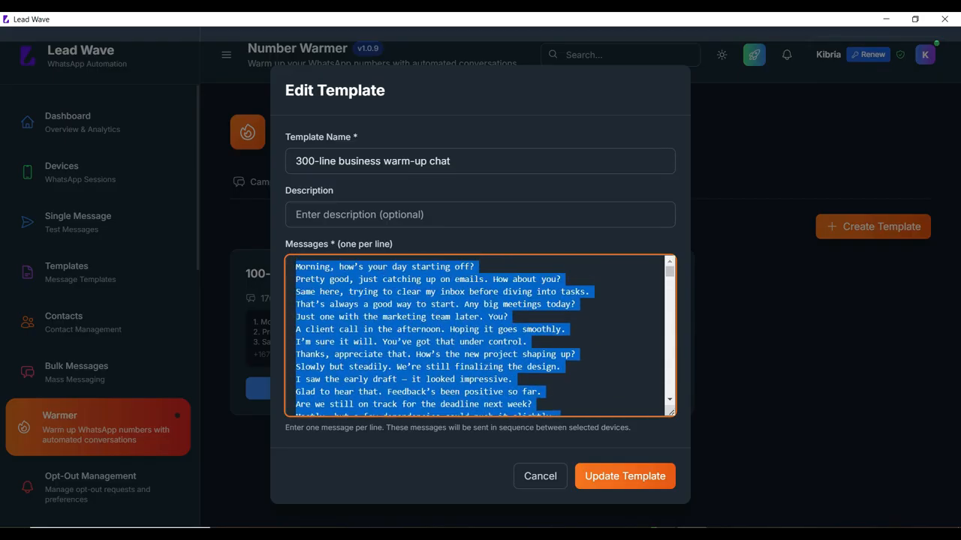
{"action": "left_click", "coordinate": [367, 330]}
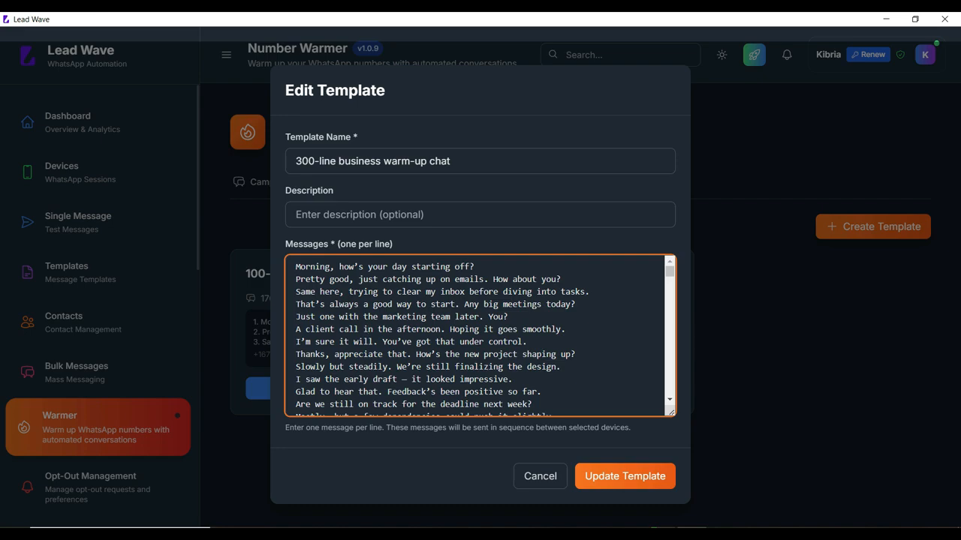
- Save the template unchanged, then open and cancel a new template form
{"action": "scroll", "coordinate": [368, 329], "scroll_direction": "down", "scroll_amount": 5}
{"action": "scroll", "coordinate": [368, 329], "scroll_direction": "down", "scroll_amount": 5}
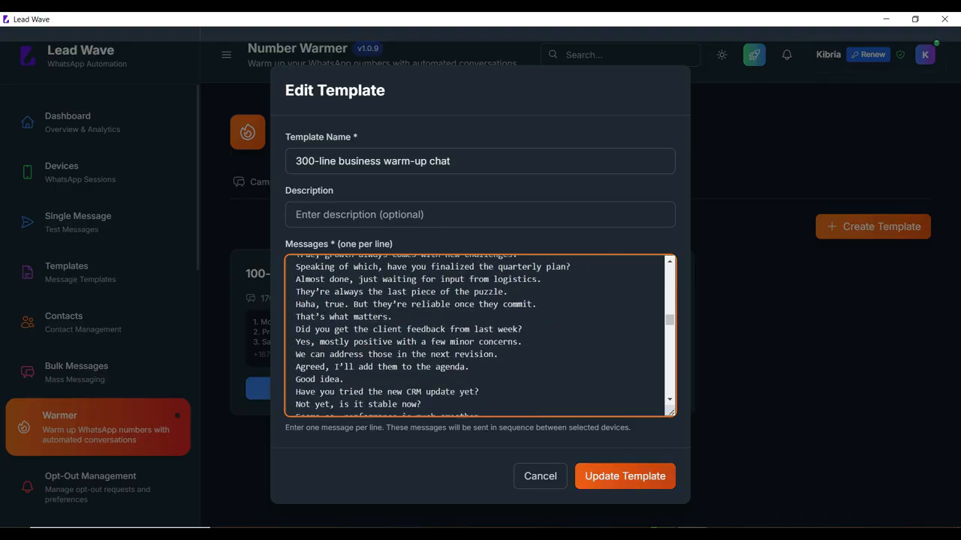
{"action": "left_click", "coordinate": [626, 476]}
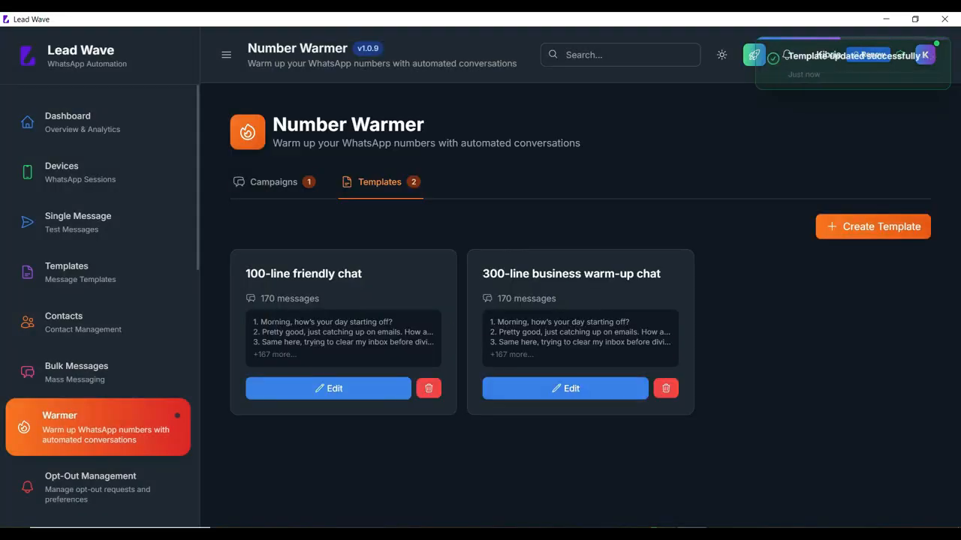
{"action": "left_click", "coordinate": [872, 226]}
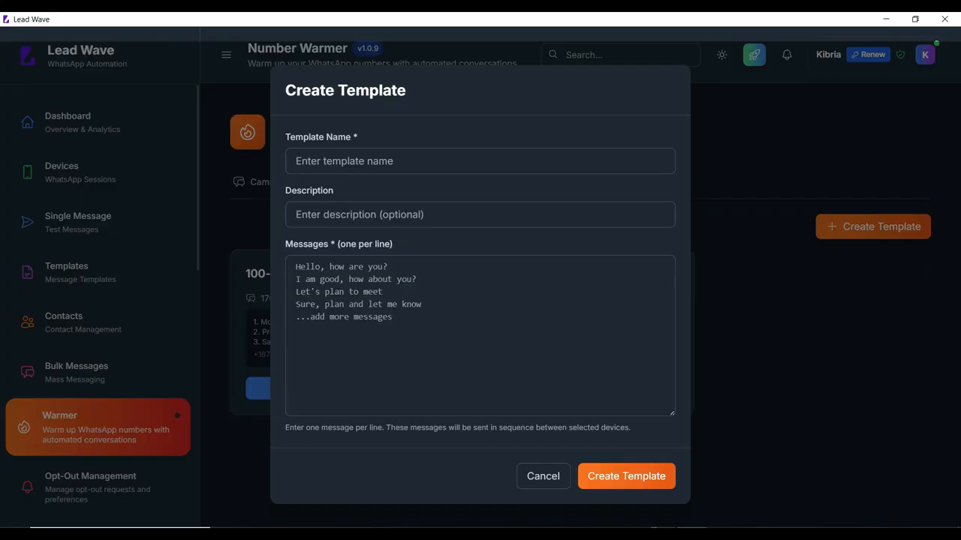
{"action": "left_click", "coordinate": [542, 476]}
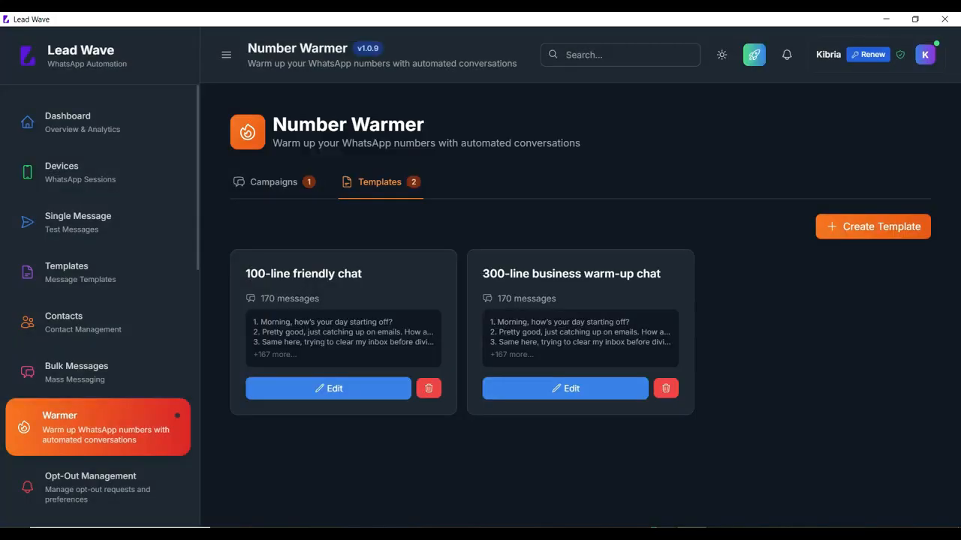
- Start a new warmer campaign named T1 and add both devices to it
{"action": "left_click", "coordinate": [273, 182]}
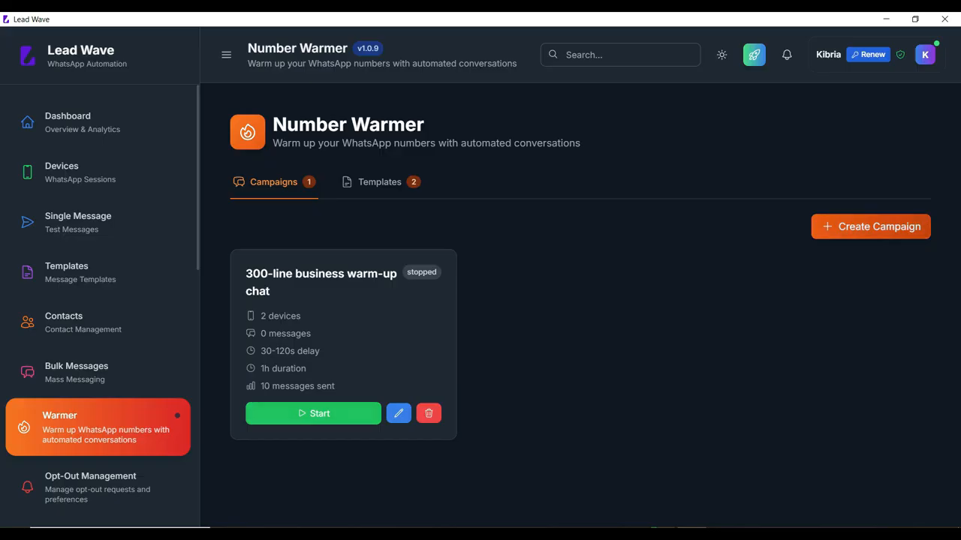
{"action": "left_click", "coordinate": [871, 226]}
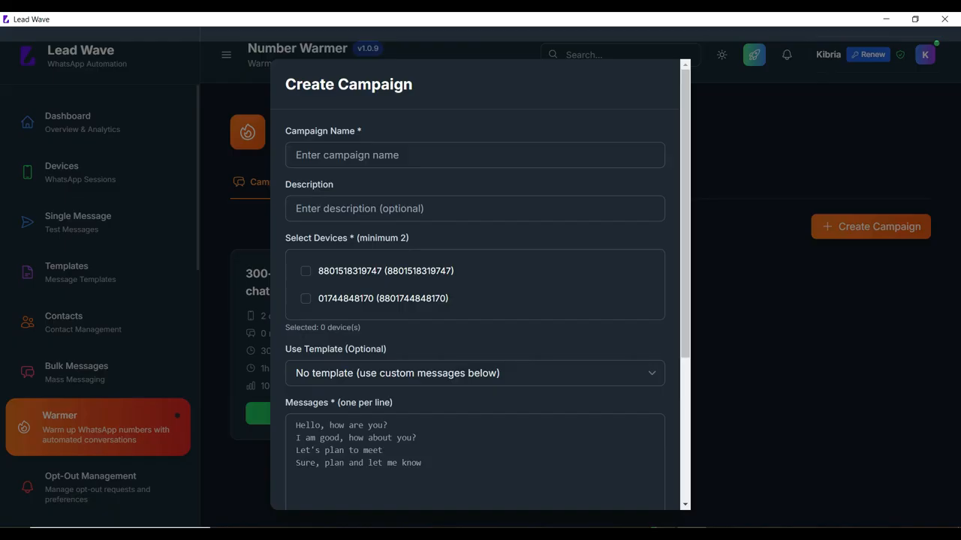
{"action": "left_click", "coordinate": [474, 156]}
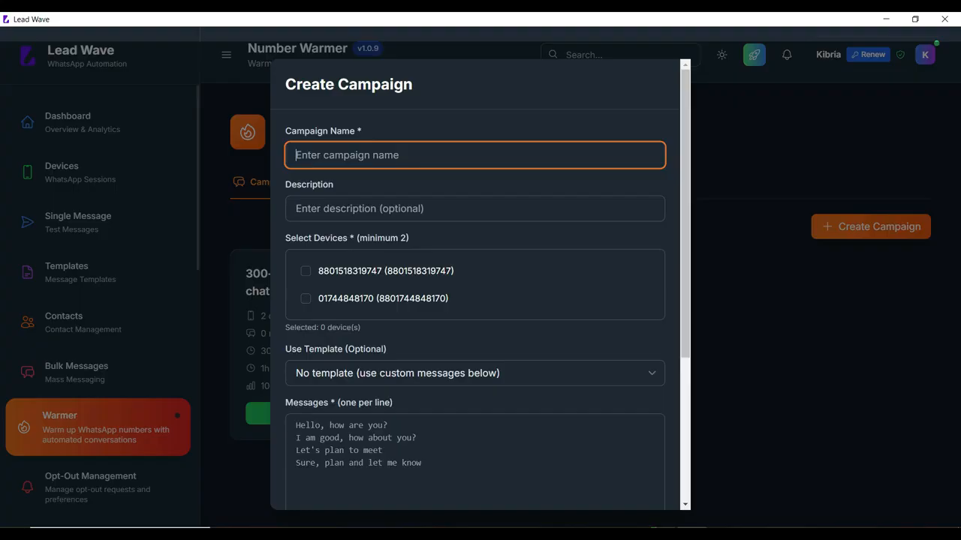
{"action": "type", "text": "T1"}
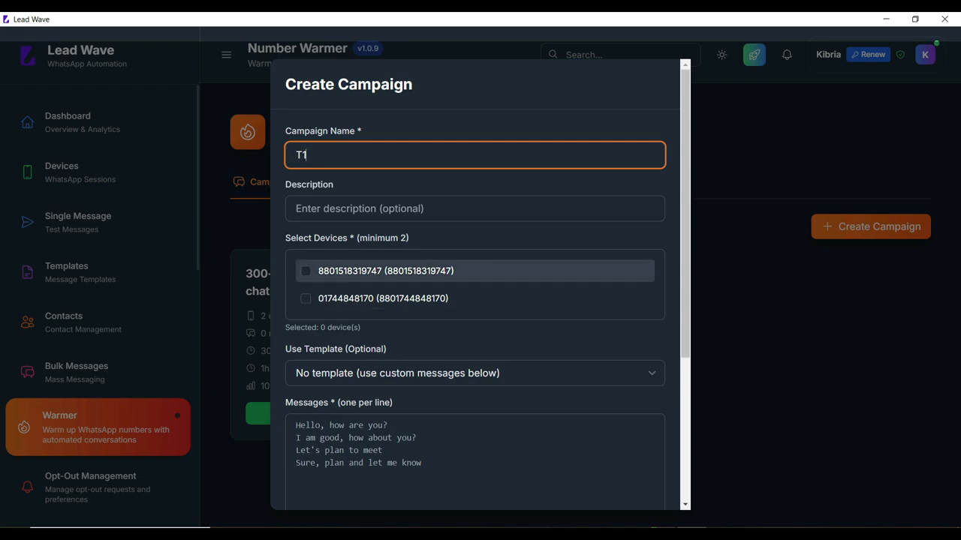
{"action": "left_click", "coordinate": [305, 271]}
{"action": "left_click", "coordinate": [305, 298]}
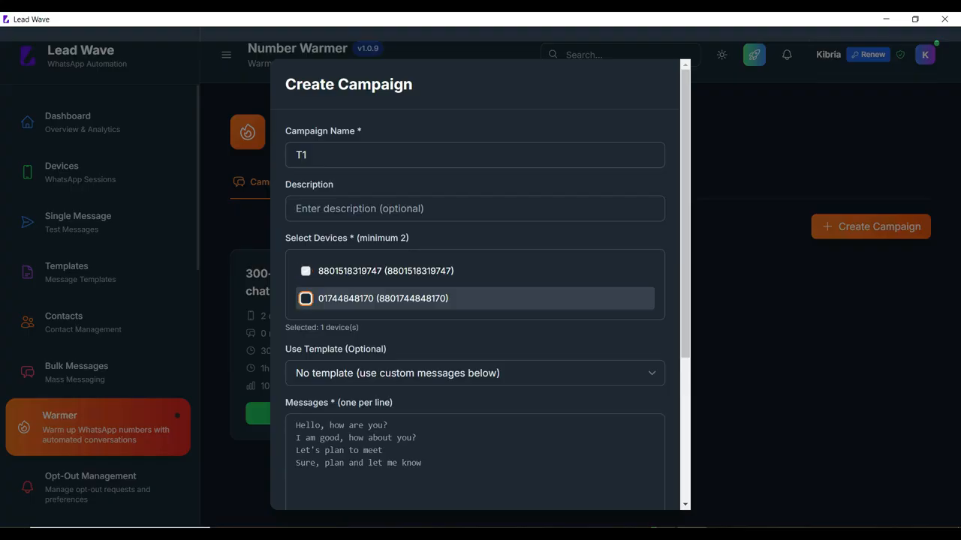
- Choose the 100-line friendly chat template for the campaign's messages
{"action": "scroll", "coordinate": [481, 300], "scroll_direction": "down", "scroll_amount": 3}
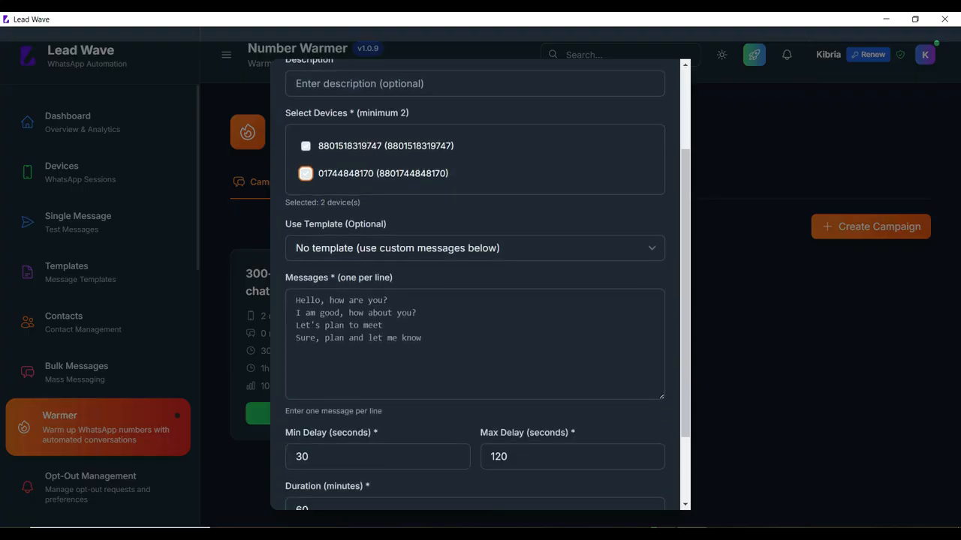
{"action": "left_click", "coordinate": [475, 248]}
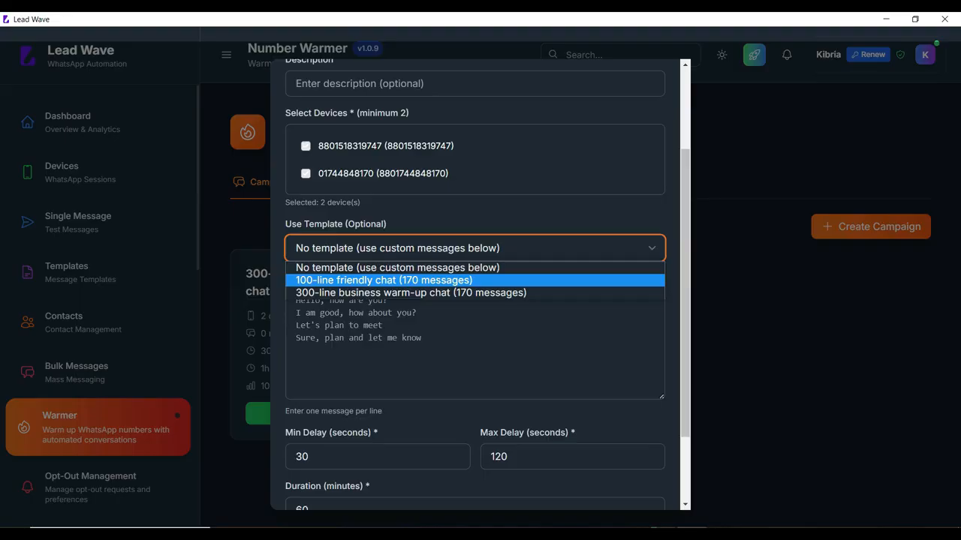
{"action": "left_click", "coordinate": [474, 280]}
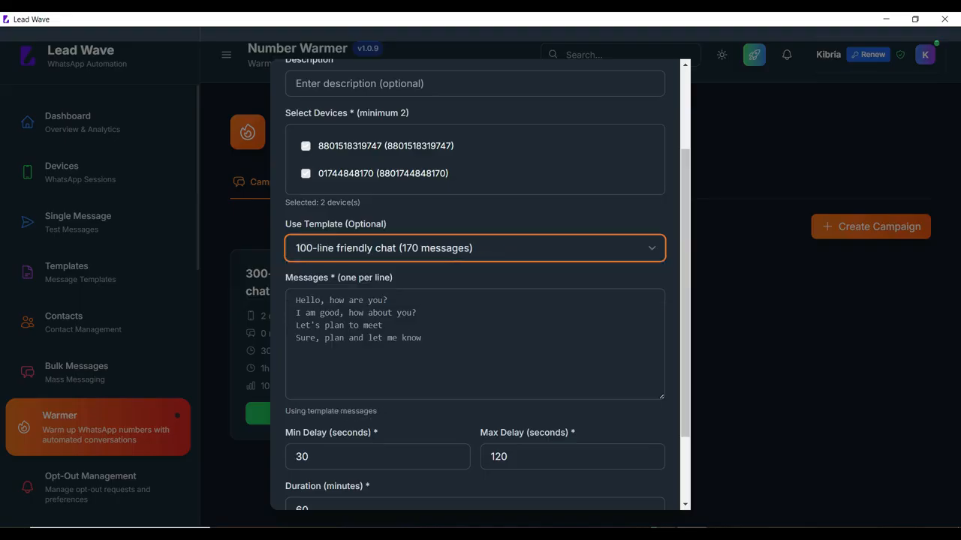
{"action": "left_click", "coordinate": [475, 248]}
{"action": "left_click", "coordinate": [474, 268]}
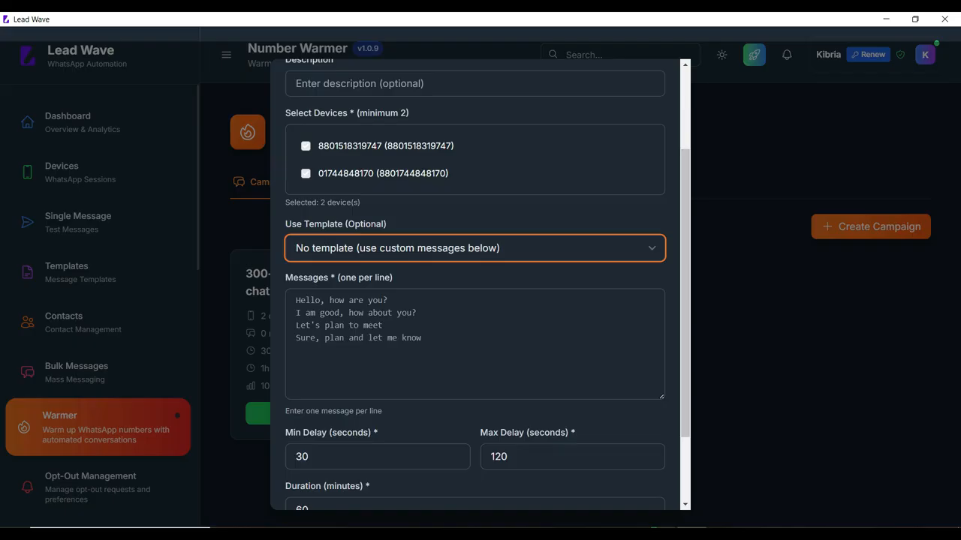
{"action": "left_click", "coordinate": [475, 343]}
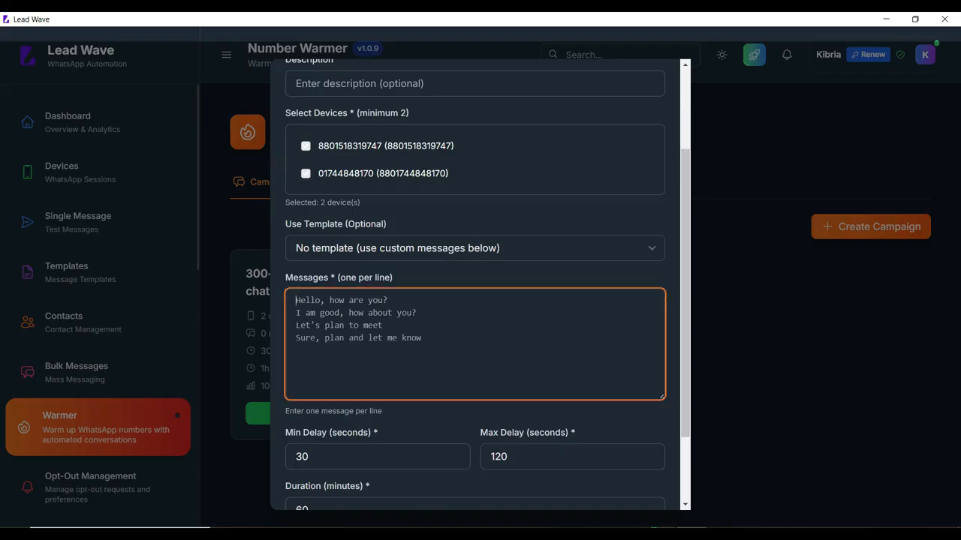
{"action": "left_click", "coordinate": [475, 248]}
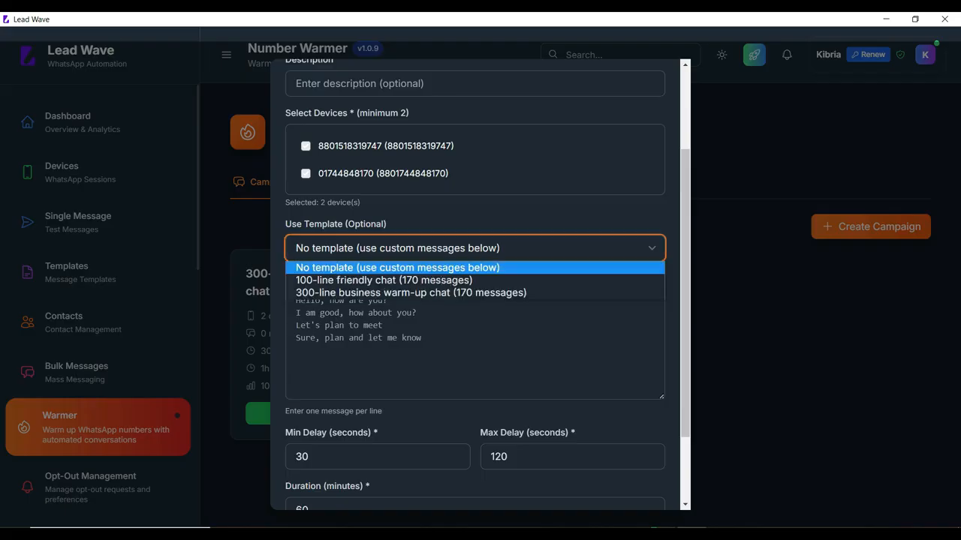
{"action": "left_click", "coordinate": [474, 278]}
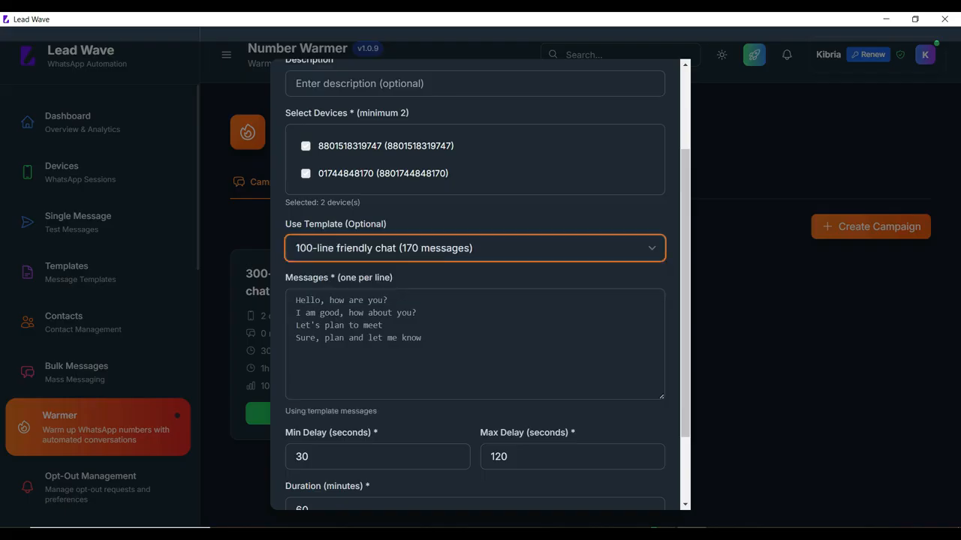
- Set max delay to 60 seconds and duration to 10 minutes, then create T1
{"action": "scroll", "coordinate": [376, 360], "scroll_direction": "down", "scroll_amount": 3}
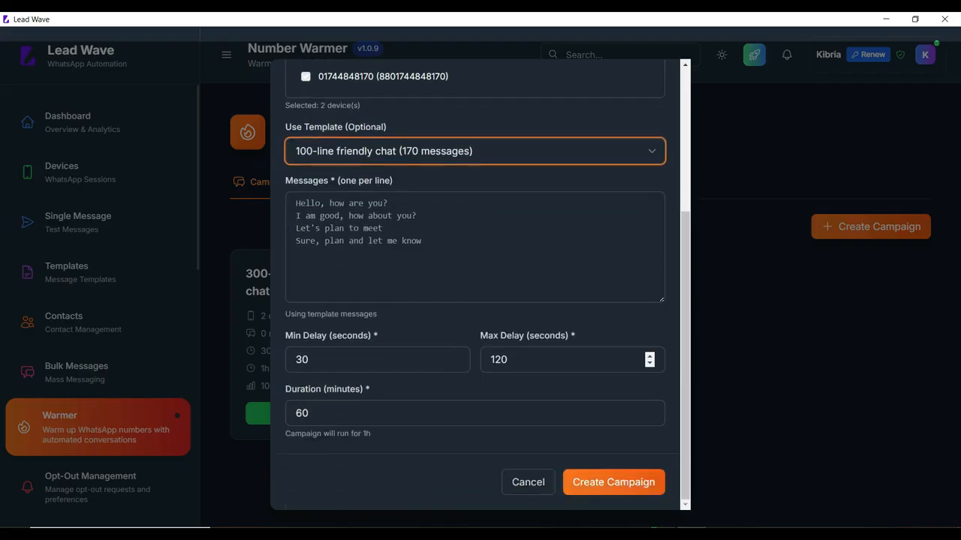
{"action": "left_click_drag", "start_coordinate": [502, 360], "coordinate": [458, 361]}
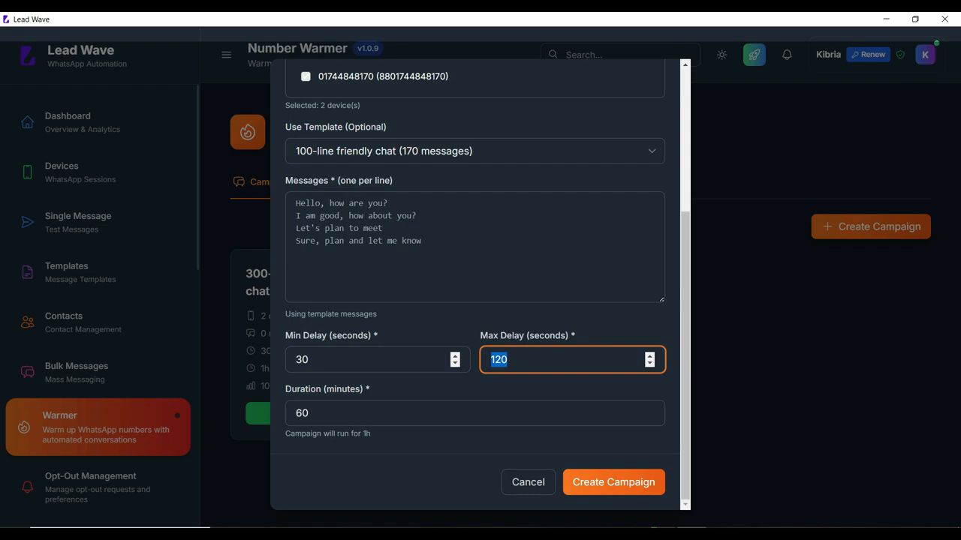
{"action": "type", "text": "60"}
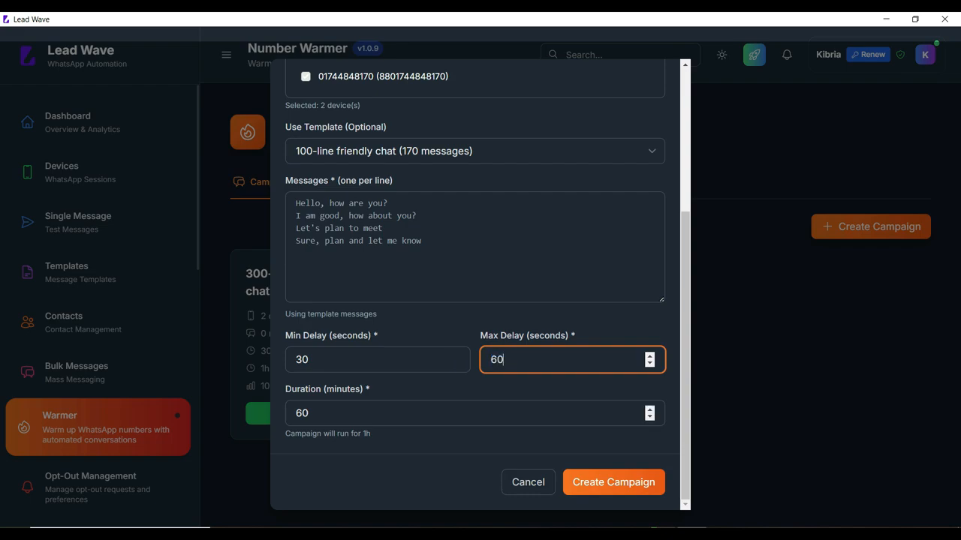
{"action": "key", "text": "Tab"}
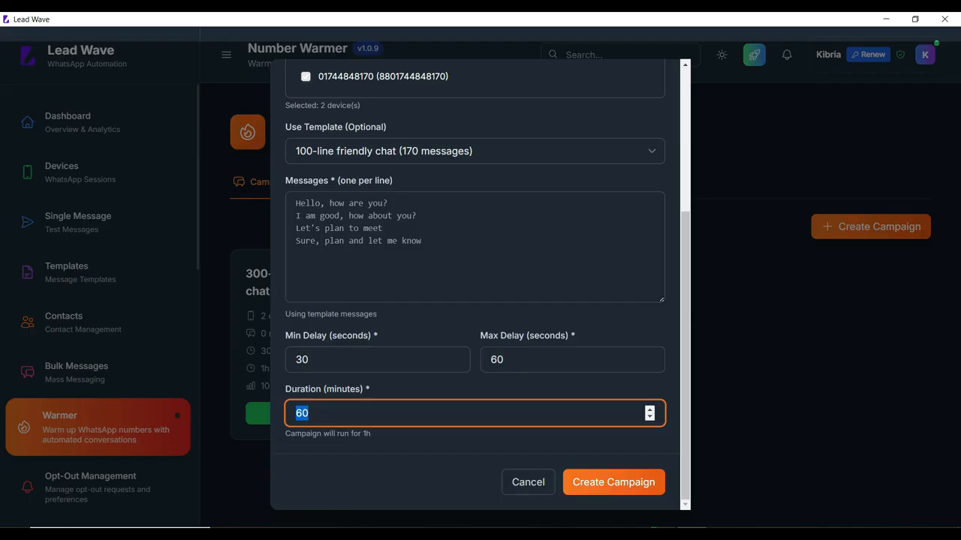
{"action": "type", "text": "10"}
{"action": "left_click", "coordinate": [613, 483]}
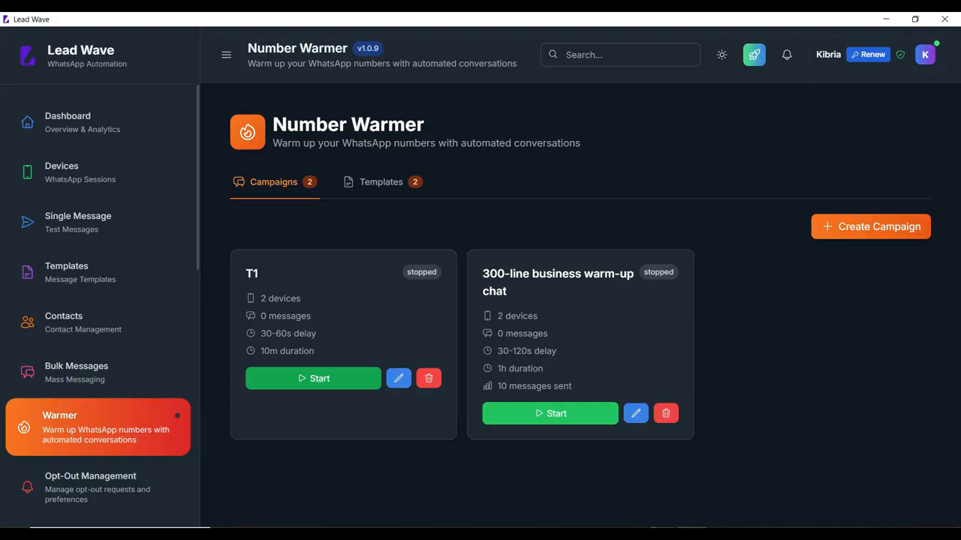
- Try to start campaign T1, retrying after a trip to the Dashboard and back
{"action": "left_click", "coordinate": [314, 379]}
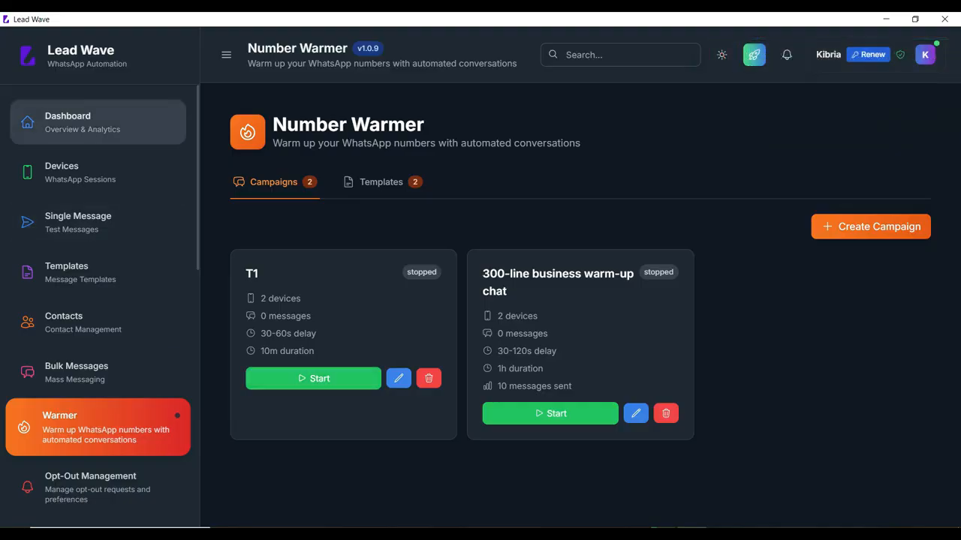
{"action": "left_click", "coordinate": [97, 122]}
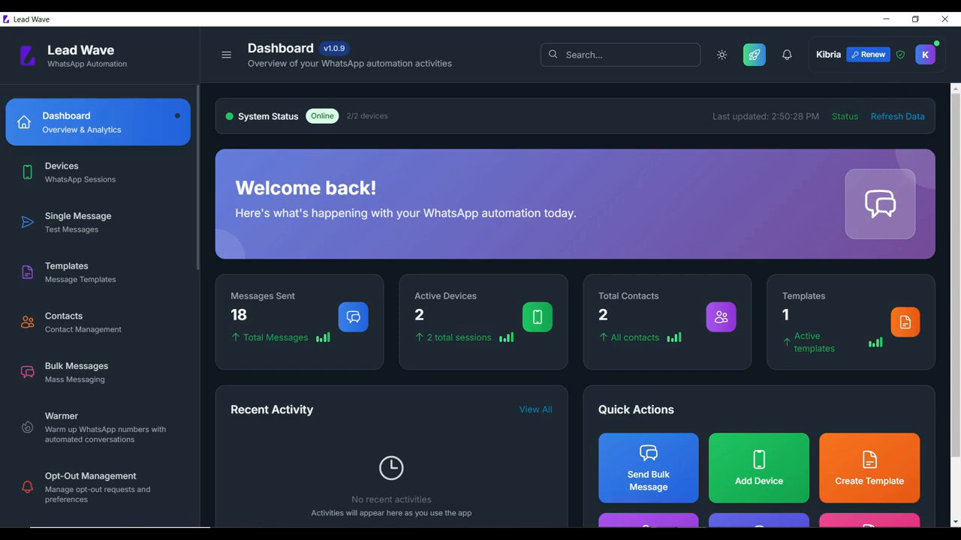
{"action": "left_click", "coordinate": [98, 427]}
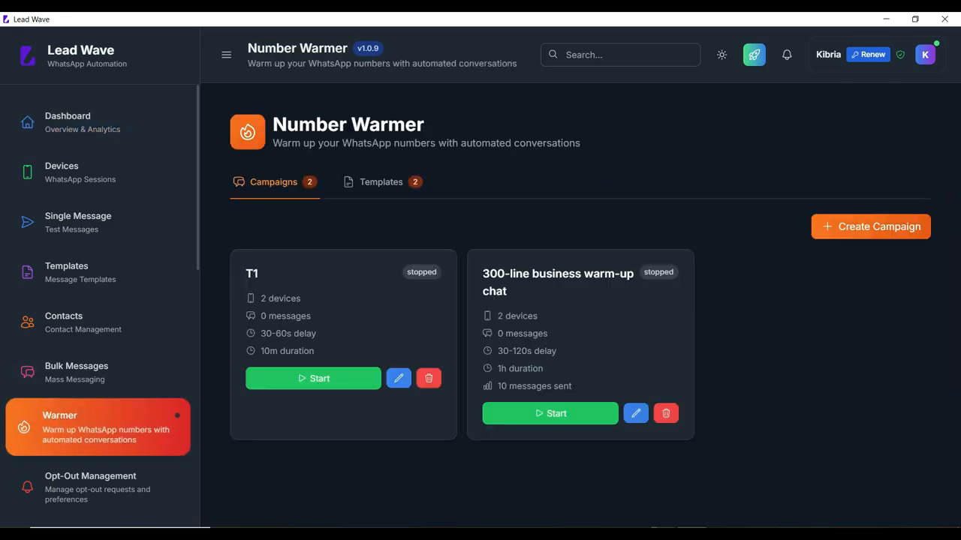
{"action": "left_click", "coordinate": [313, 378]}
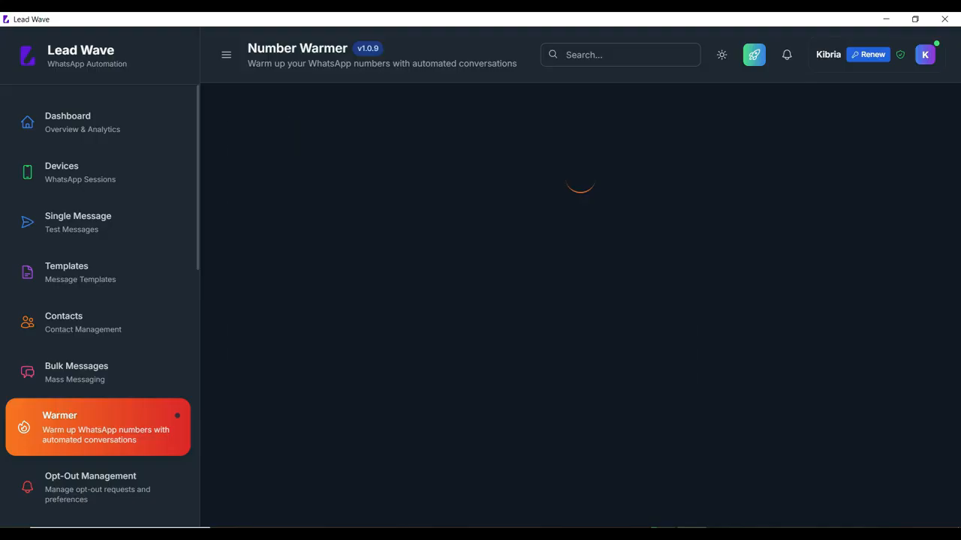
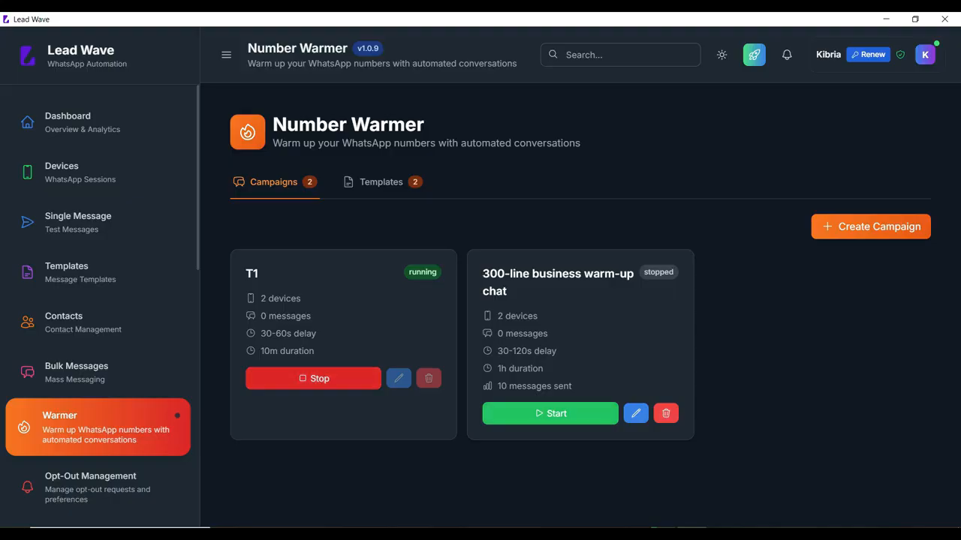
- Stop the running T1 warm-up campaign
{"action": "left_click", "coordinate": [313, 379]}
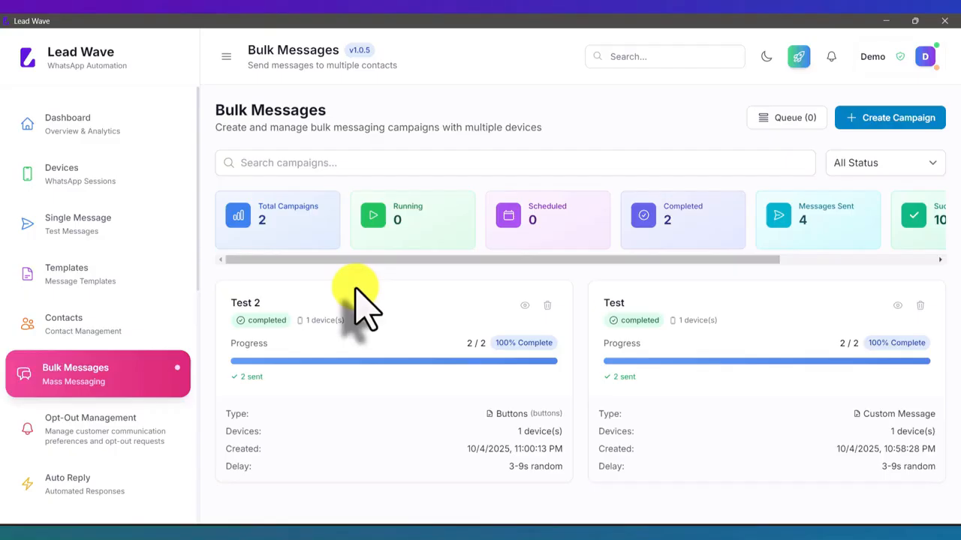
- Find Auto Reply in the sidebar, glance at Chatbot Flows, and settle on the empty Auto Reply page
{"action": "scroll", "coordinate": [126, 297], "scroll_direction": "down", "scroll_amount": 3}
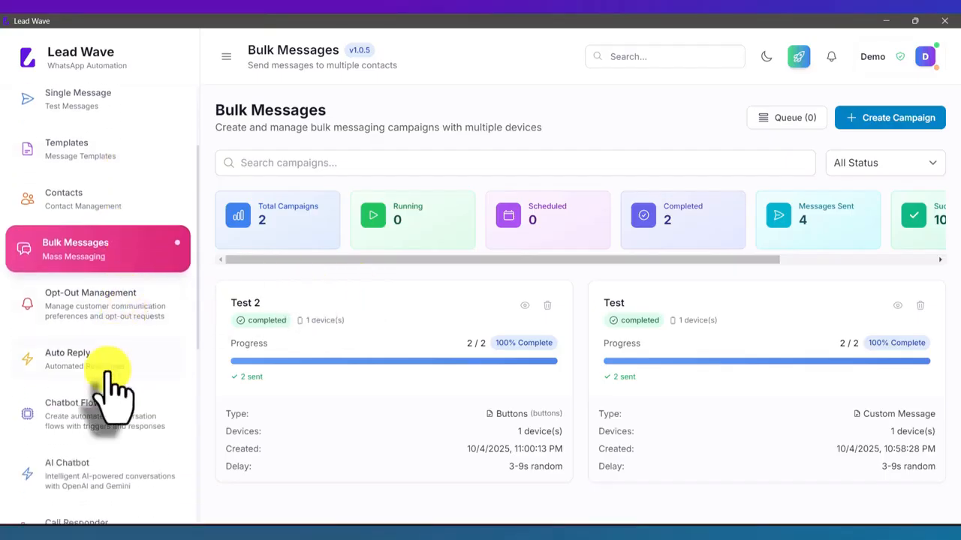
{"action": "left_click", "coordinate": [107, 370]}
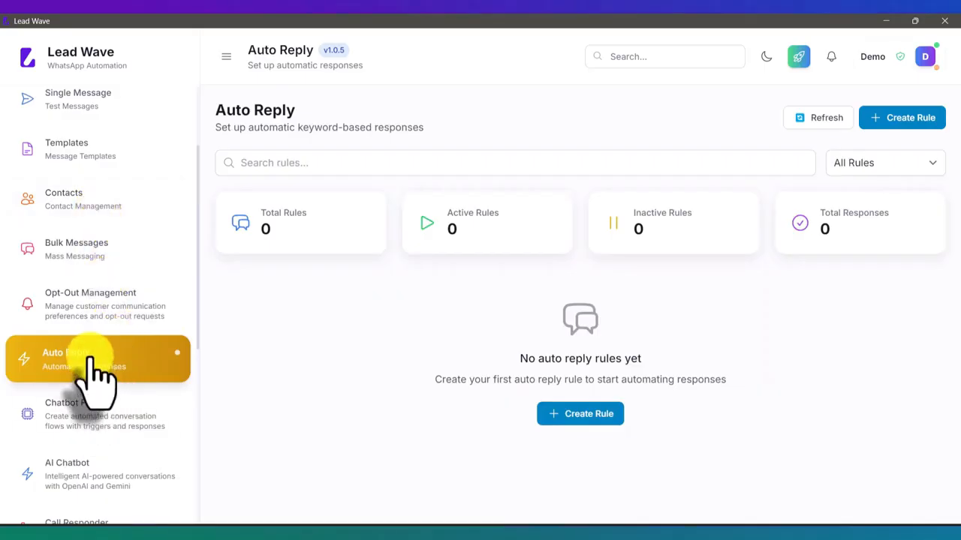
{"action": "scroll", "coordinate": [93, 382], "scroll_direction": "down", "scroll_amount": 2}
{"action": "scroll", "coordinate": [96, 380], "scroll_direction": "down", "scroll_amount": 1}
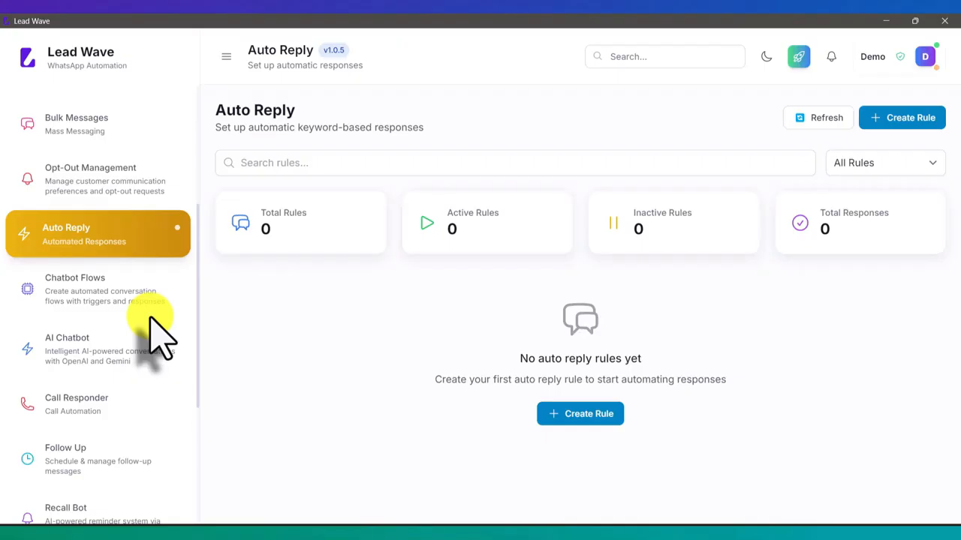
{"action": "left_click", "coordinate": [89, 304]}
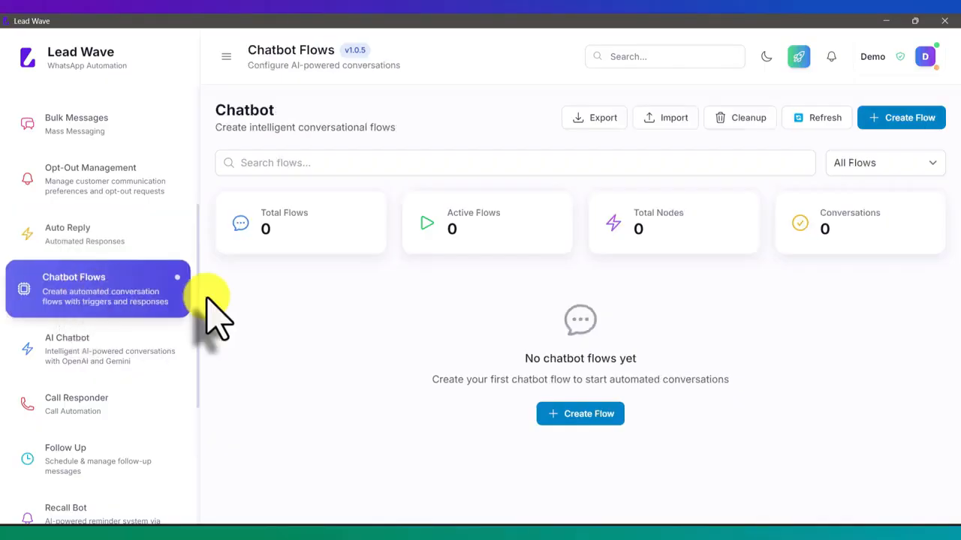
{"action": "left_click", "coordinate": [102, 237]}
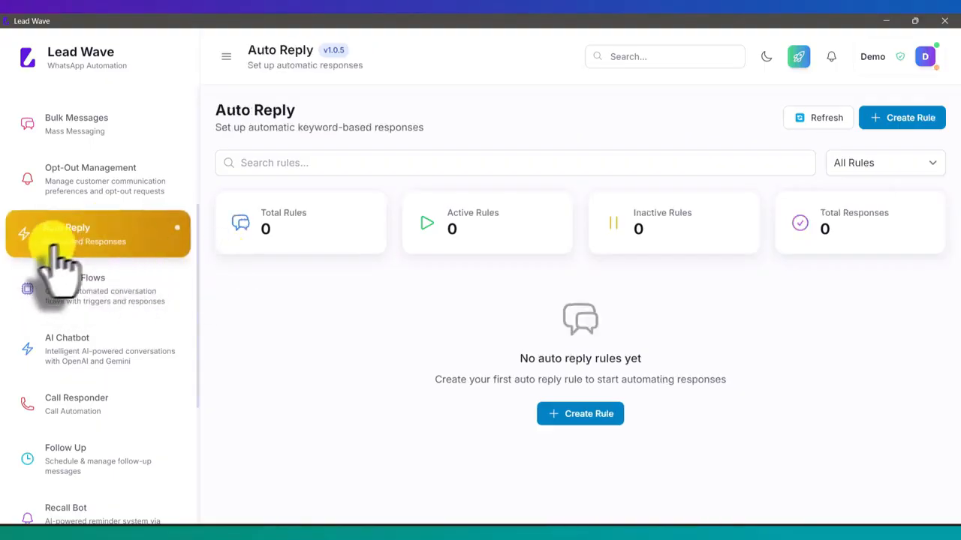
- Start a new auto reply rule named Test, assigned to the Test session
{"action": "left_click", "coordinate": [880, 122]}
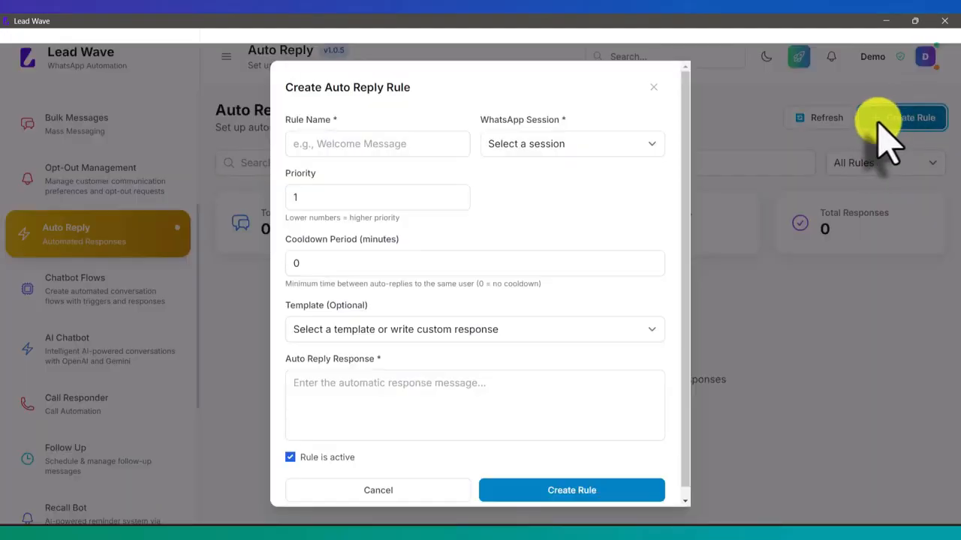
{"action": "left_click", "coordinate": [426, 150]}
{"action": "type", "text": "Test"}
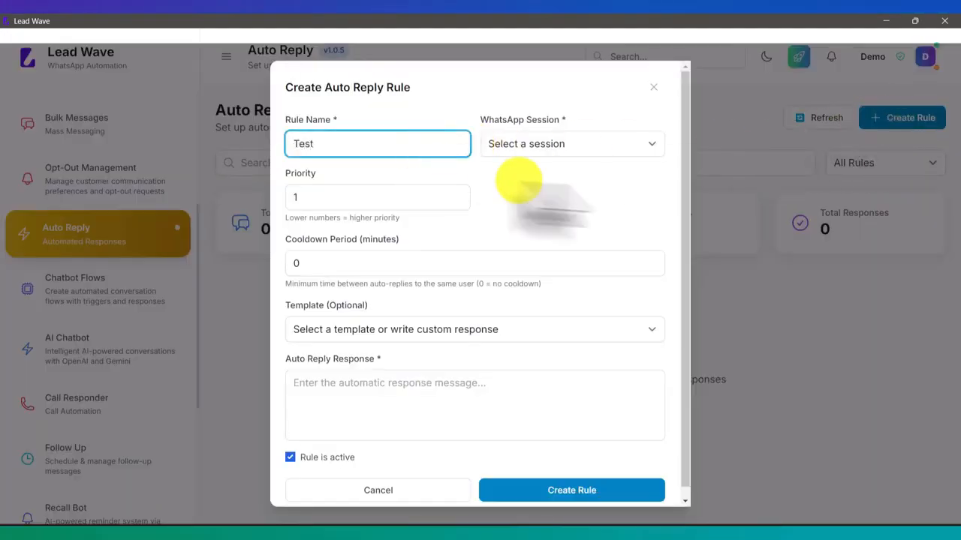
{"action": "left_click", "coordinate": [579, 145]}
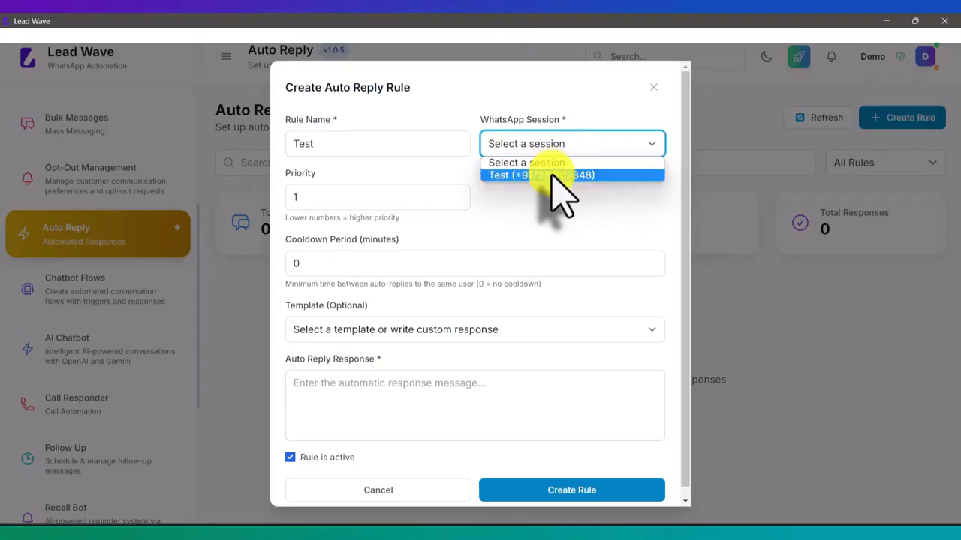
{"action": "left_click", "coordinate": [553, 175]}
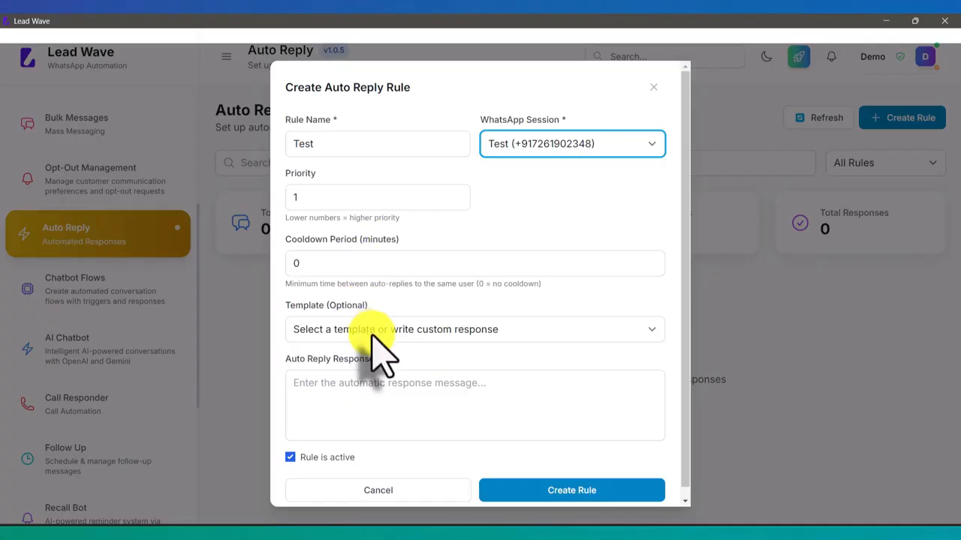
- Set the custom reply 'Welcome to Lead Wave, how may i help you ?' and create the rule
{"action": "left_click", "coordinate": [368, 386]}
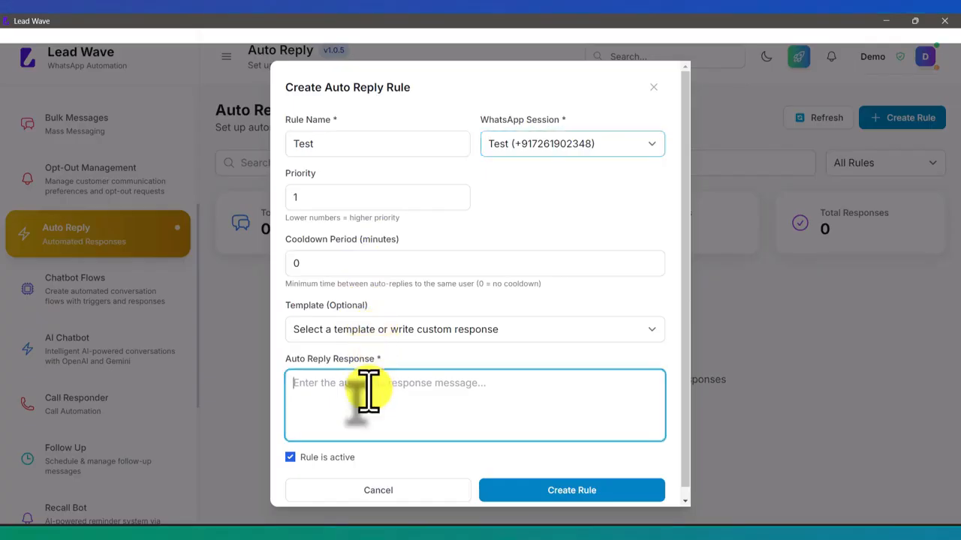
{"action": "scroll", "coordinate": [456, 387], "scroll_direction": "down", "scroll_amount": 1}
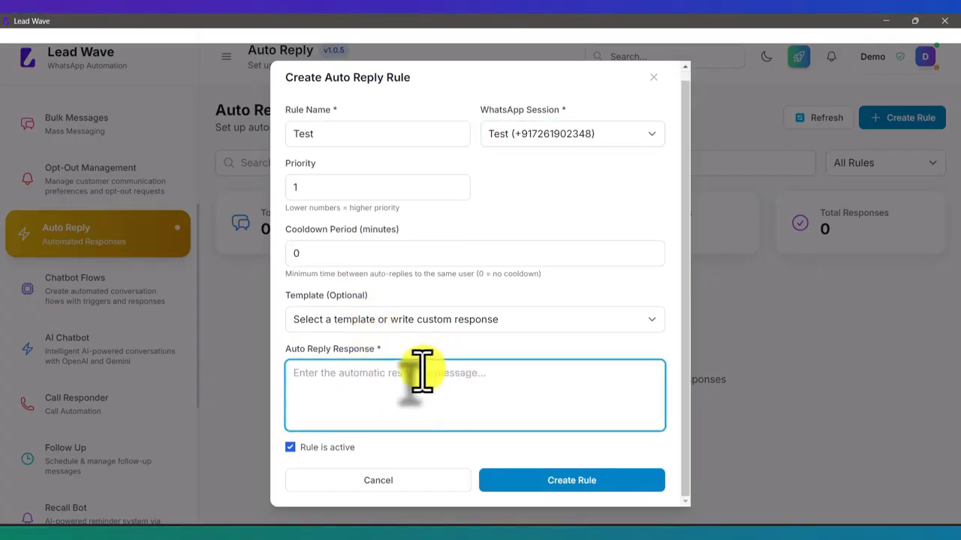
{"action": "left_click", "coordinate": [425, 321]}
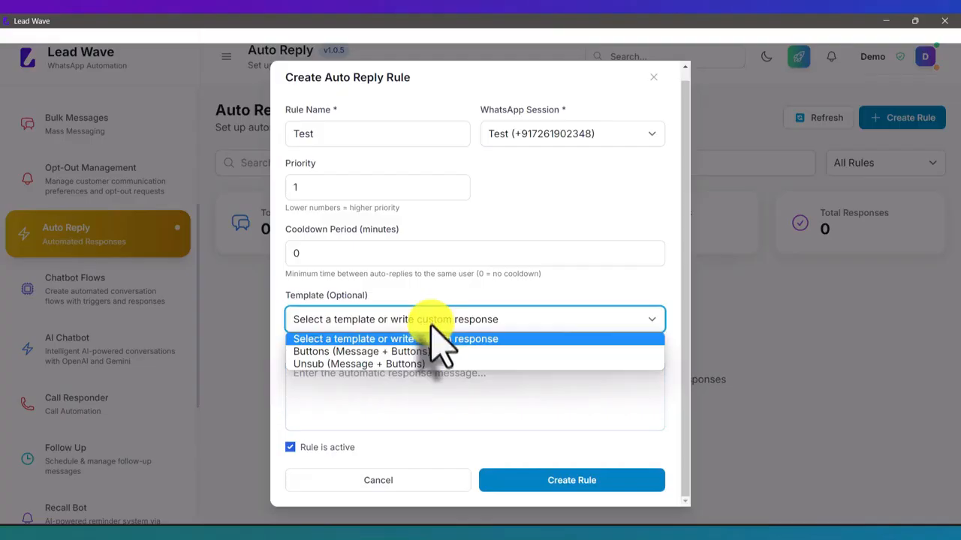
{"action": "left_click", "coordinate": [435, 339]}
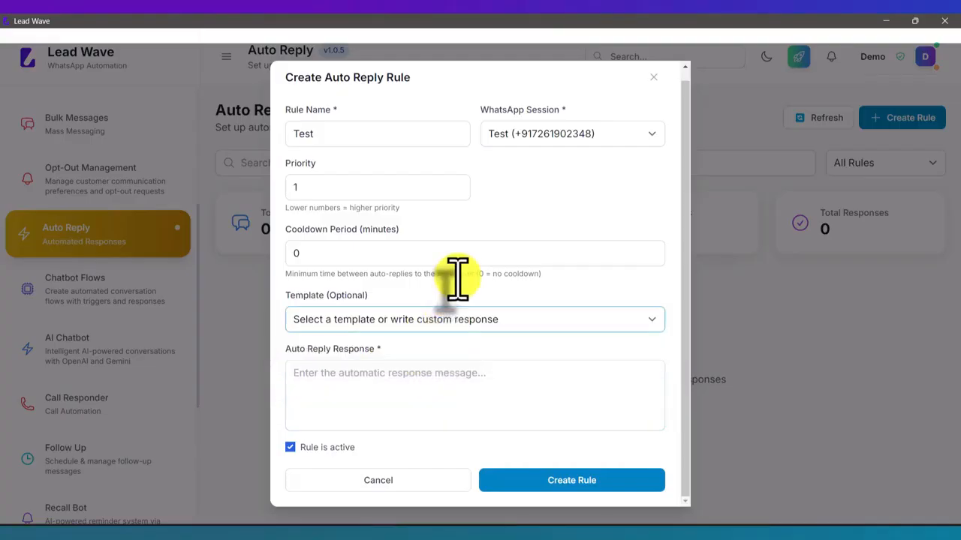
{"action": "left_click", "coordinate": [428, 383]}
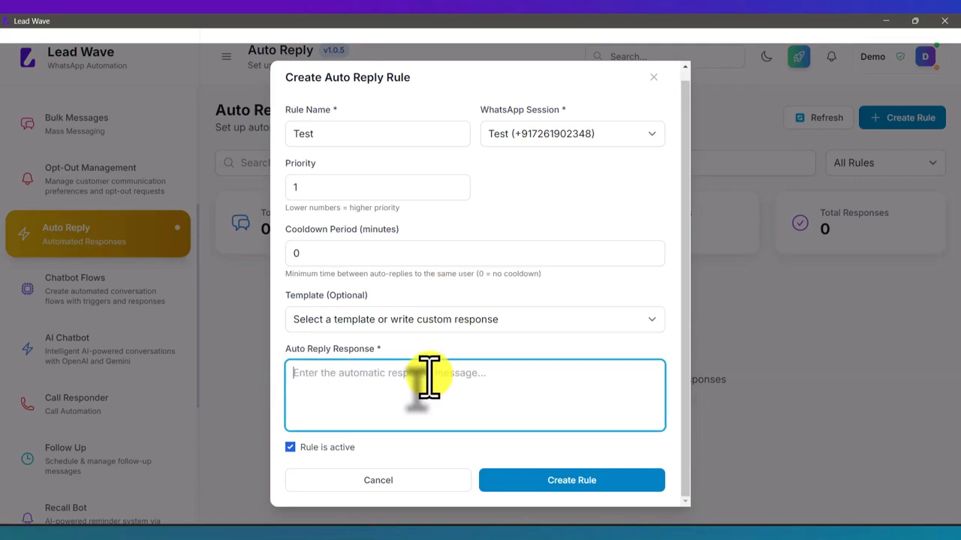
{"action": "type", "text": "Welcom"}
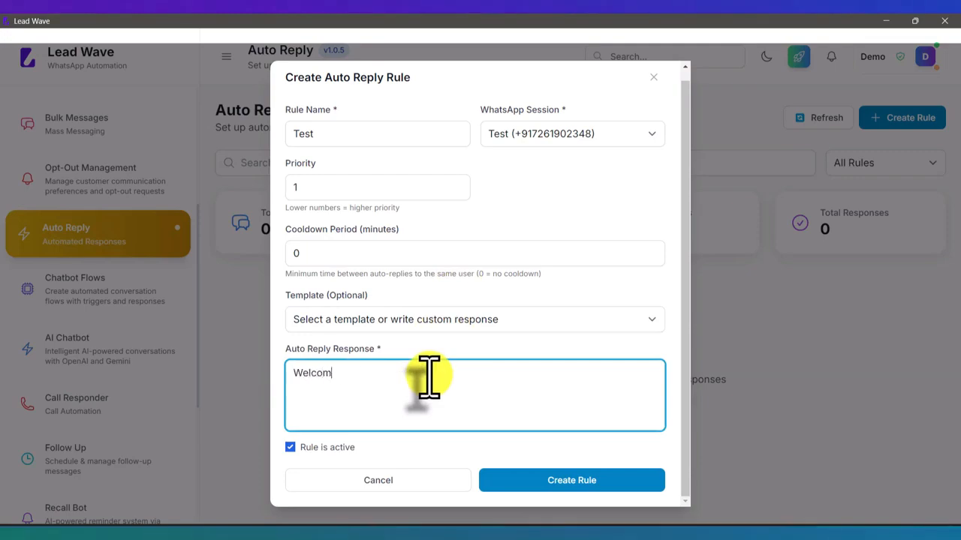
{"action": "type", "text": "e to Lead Wa"}
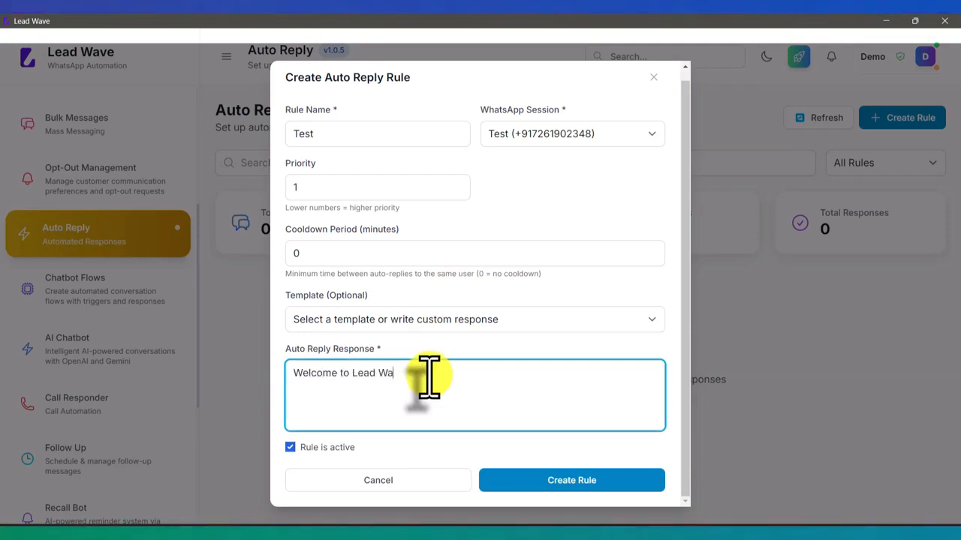
{"action": "type", "text": "ve,"}
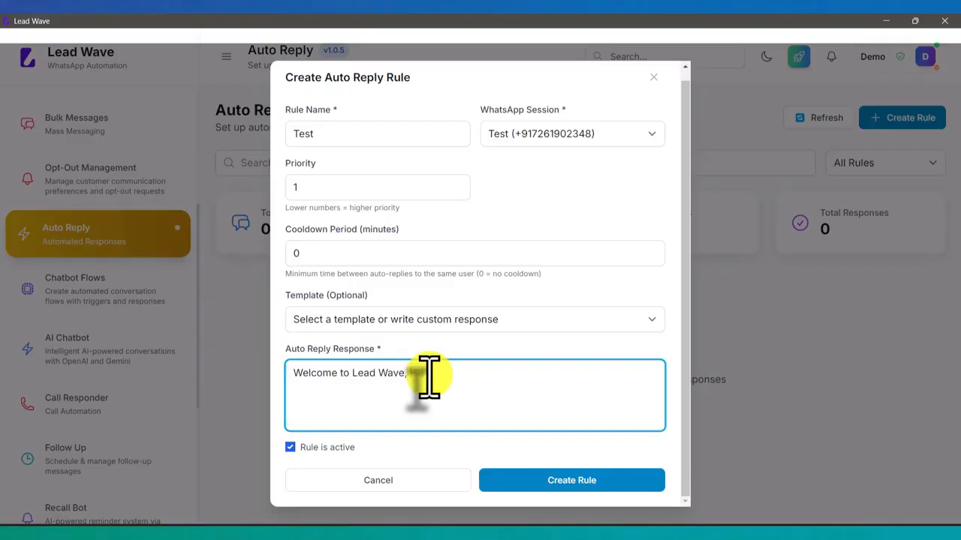
{"action": "type", "text": " how may i help you ?"}
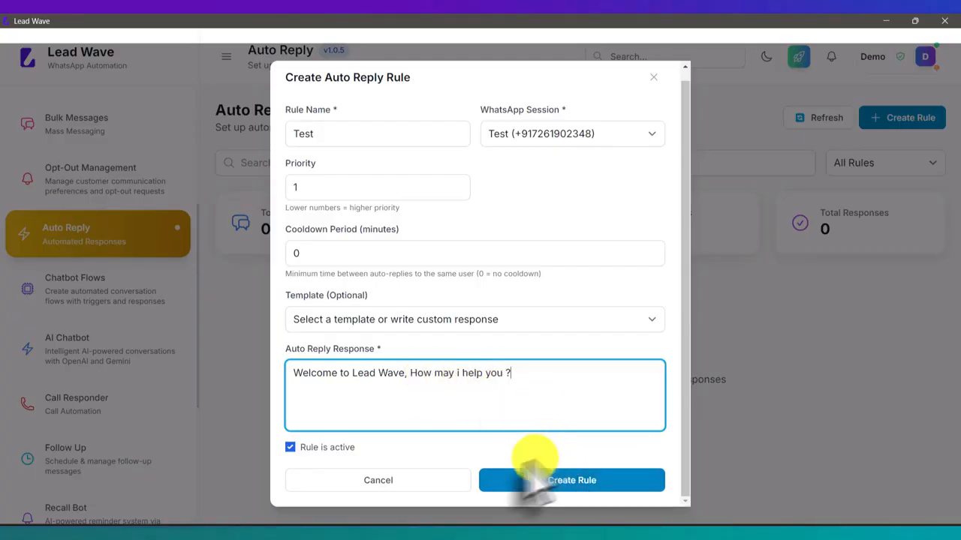
{"action": "left_click", "coordinate": [579, 484]}
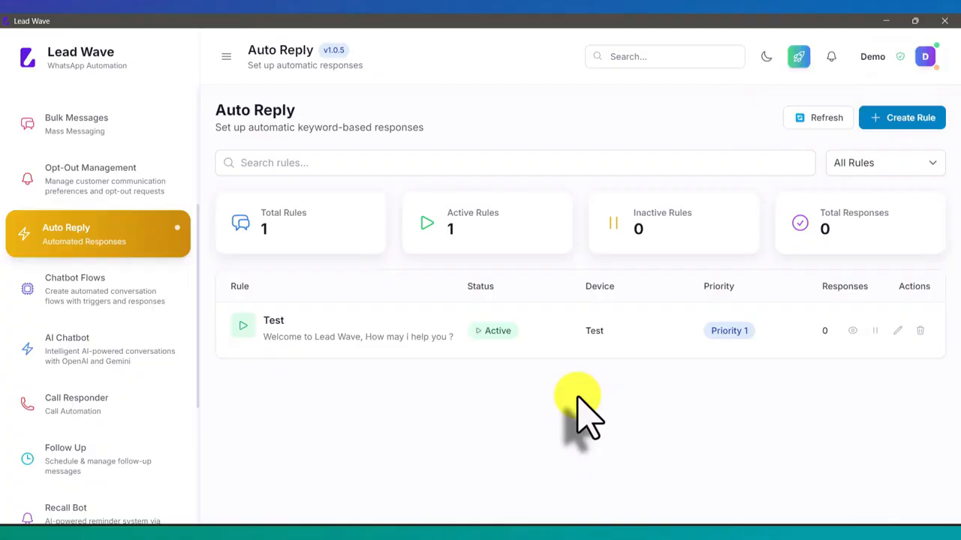
{"action": "left_click_drag", "start_coordinate": [324, 337], "coordinate": [425, 337]}
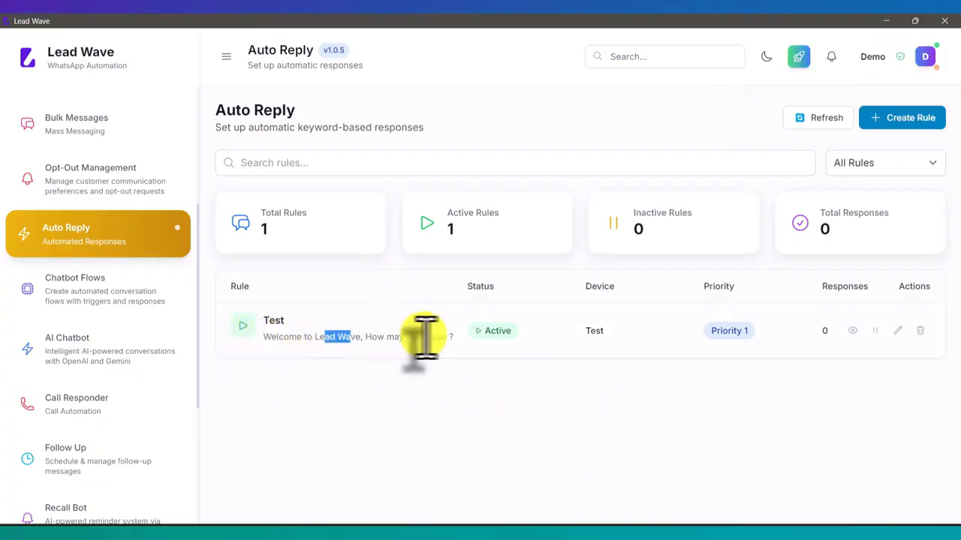
{"action": "left_click", "coordinate": [429, 336]}
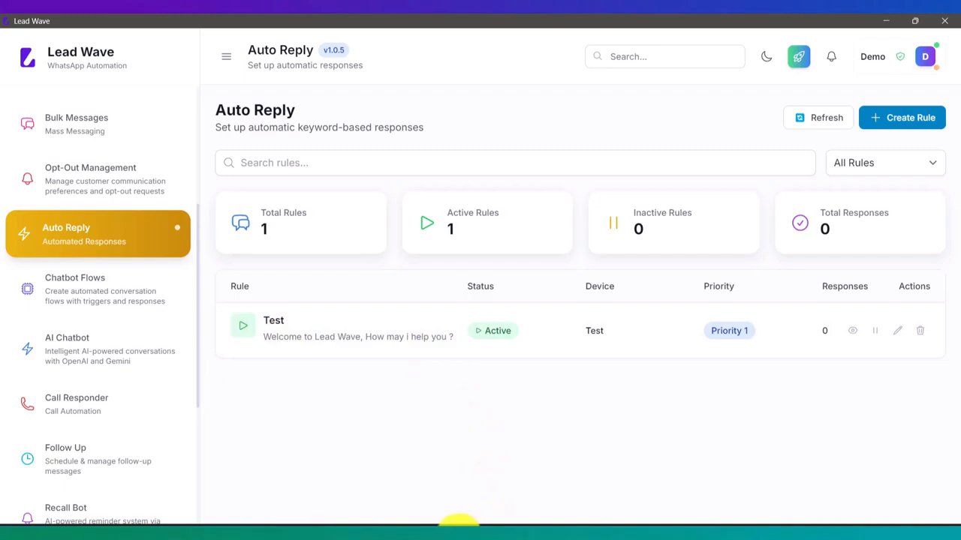
- Send Hi in the WhatsApp chat to trigger the welcome auto reply
{"action": "left_click", "coordinate": [461, 514]}
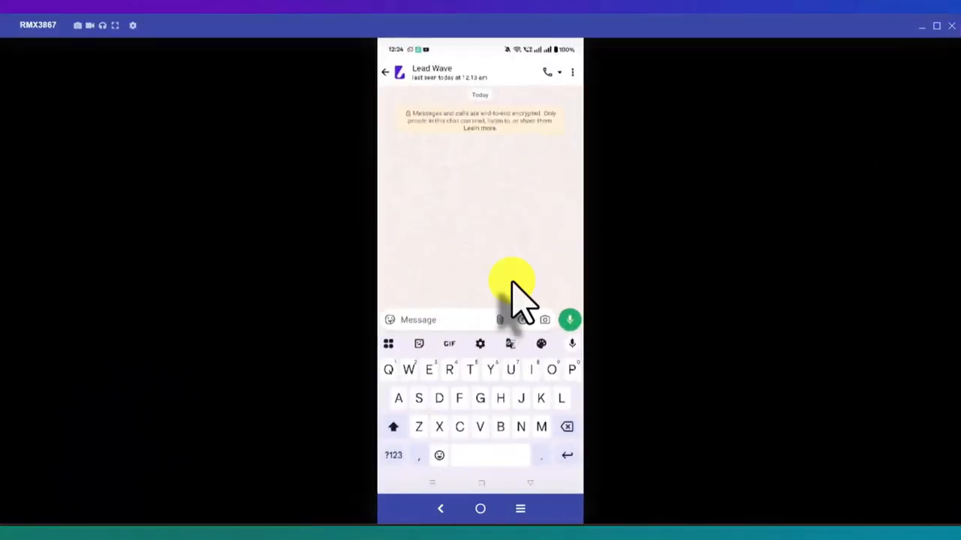
{"action": "type", "text": "Hi"}
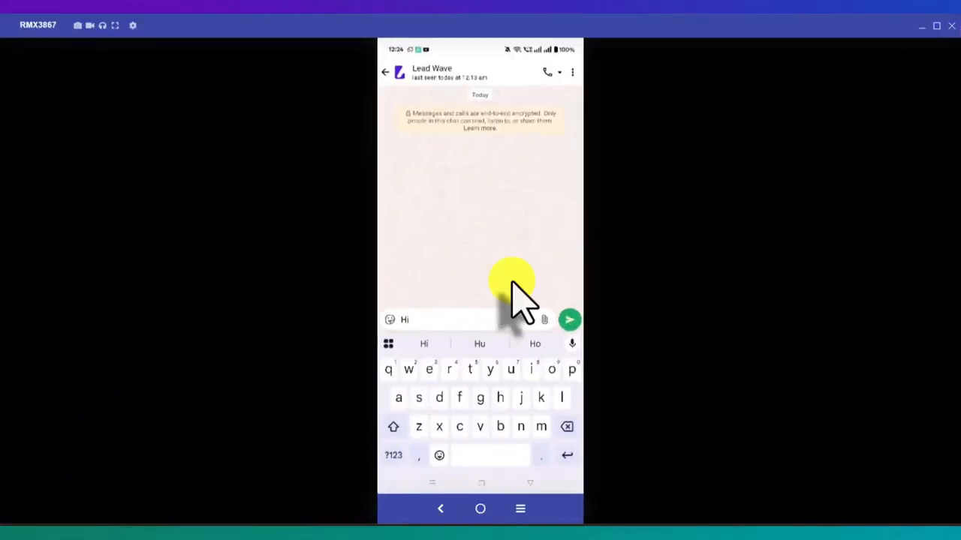
{"action": "key", "text": "Return"}
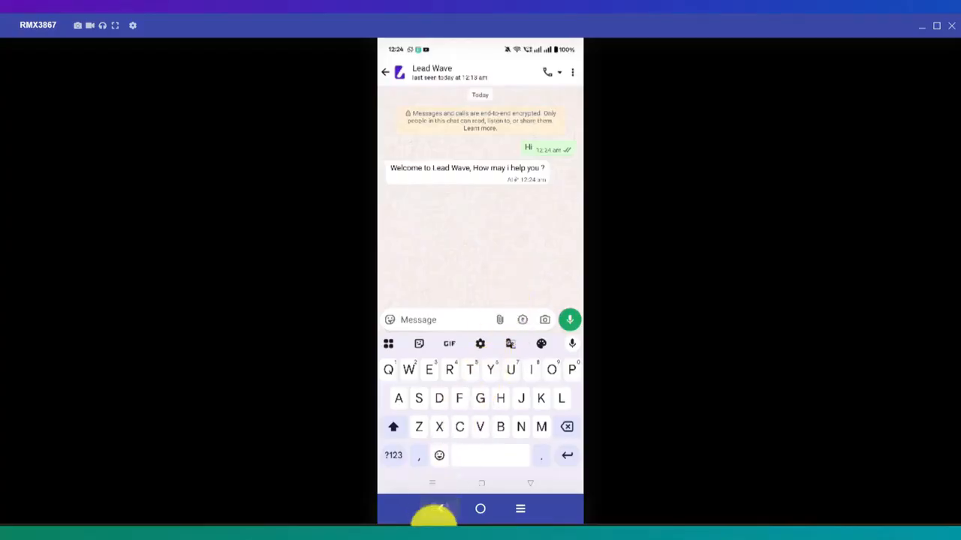
- Open and discard a new rule form in Lead Wave, then send a second Hi
{"action": "left_click", "coordinate": [434, 536]}
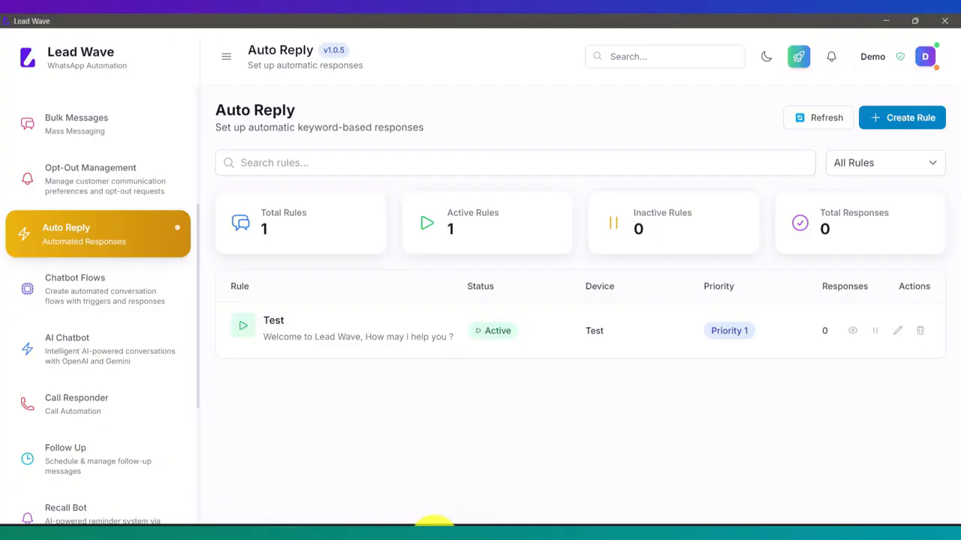
{"action": "left_click", "coordinate": [922, 118]}
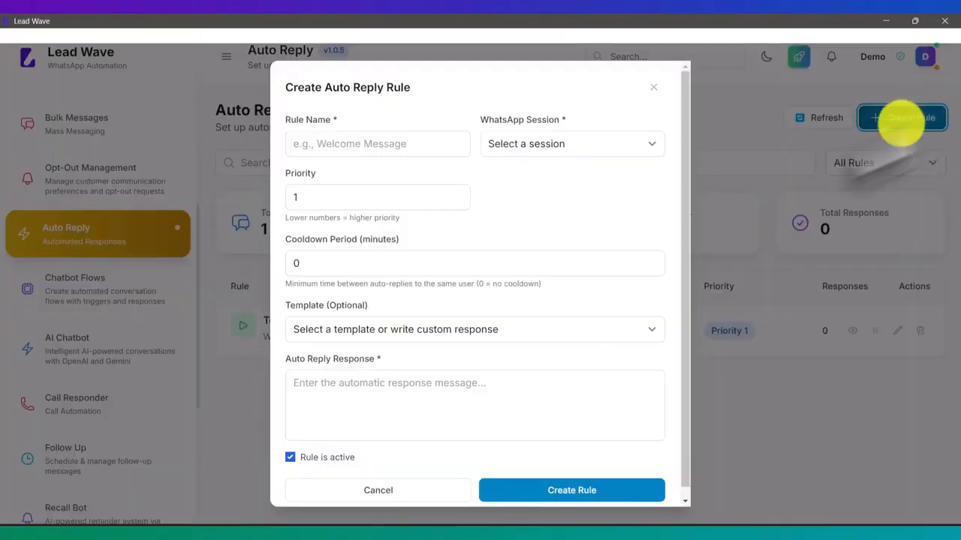
{"action": "left_click", "coordinate": [421, 493]}
{"action": "left_click", "coordinate": [435, 531]}
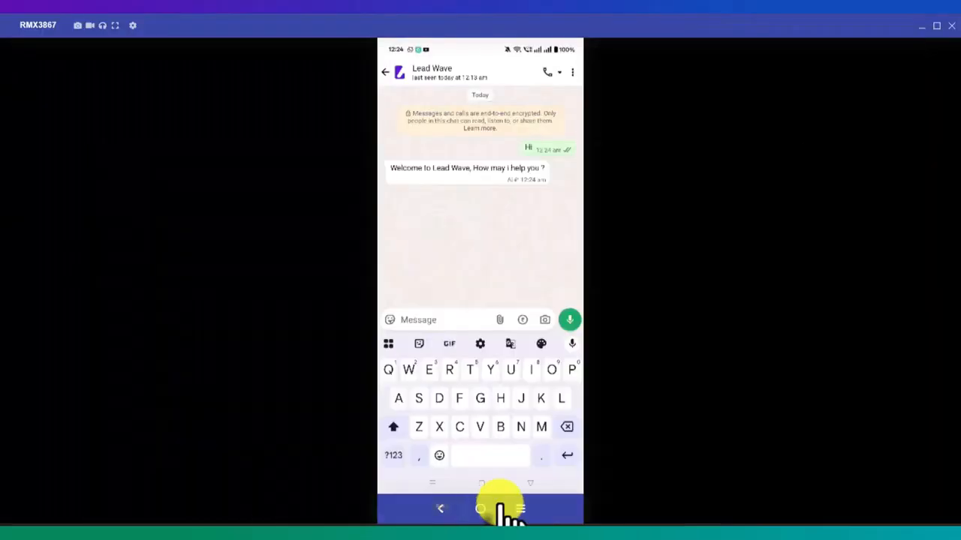
{"action": "type", "text": "Hi"}
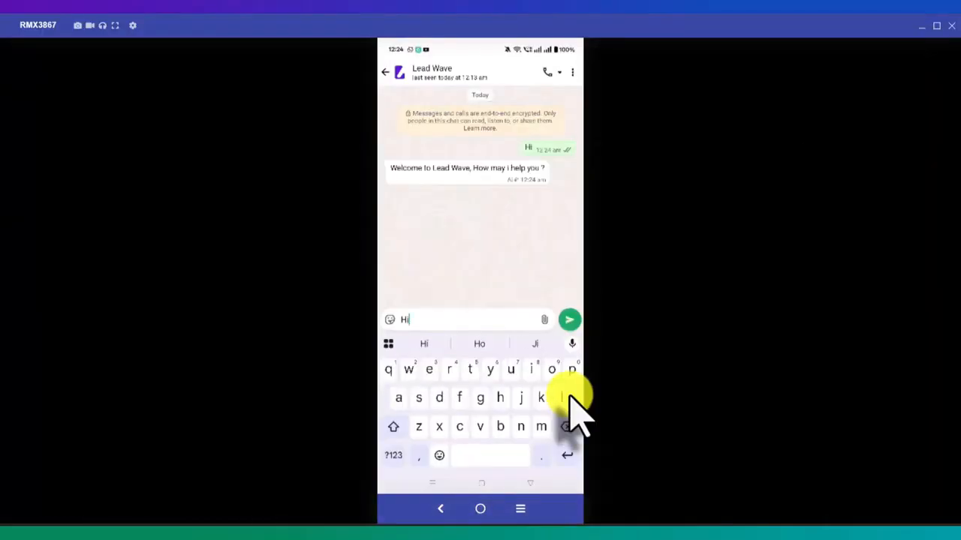
{"action": "key", "text": "Return"}
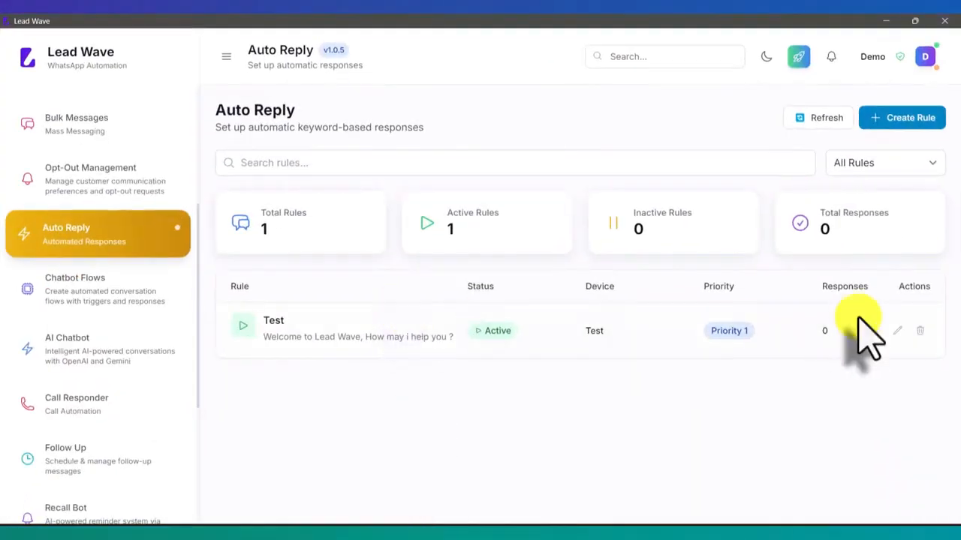
- Give the Test rule a 60-minute cooldown, save it, and toggle it paused and active again
{"action": "left_click", "coordinate": [898, 331]}
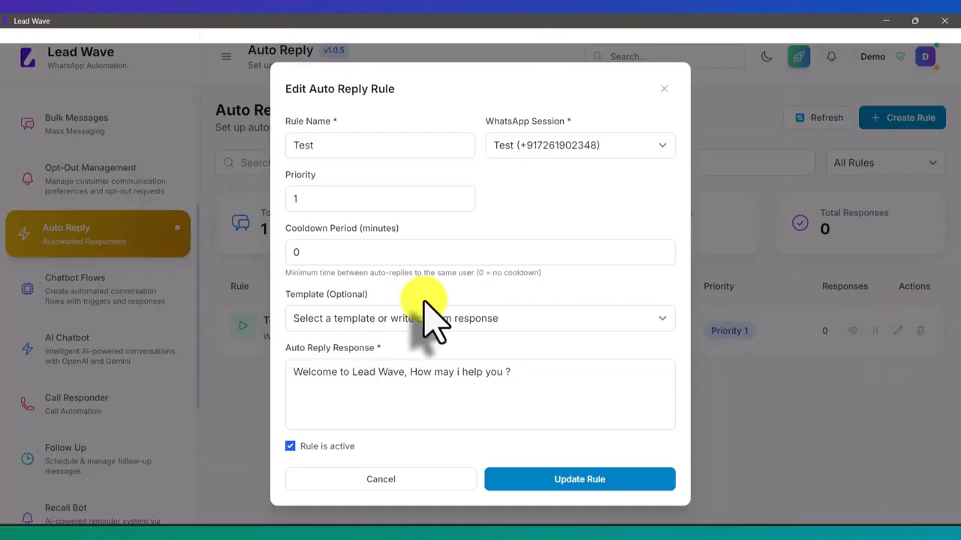
{"action": "double_click", "coordinate": [333, 251]}
{"action": "type", "text": "6"}
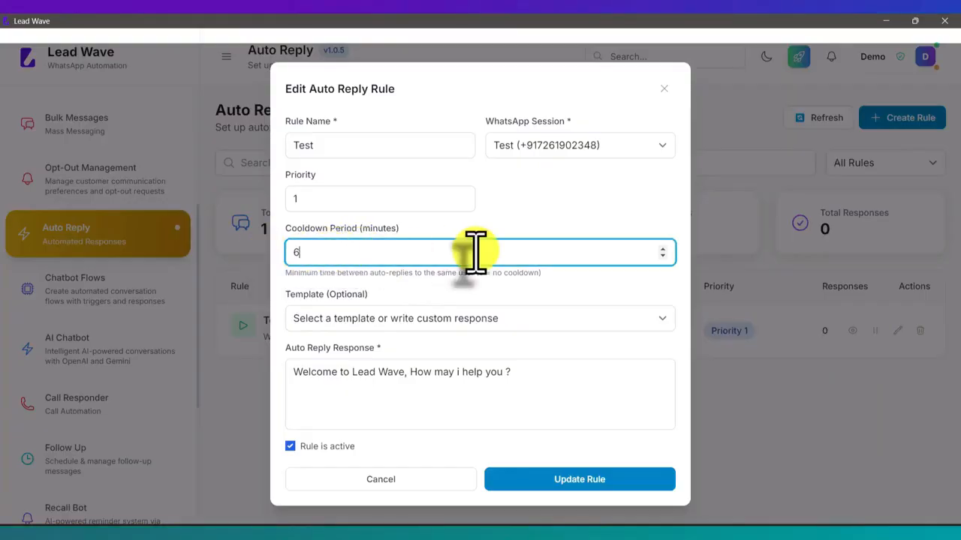
{"action": "type", "text": "0"}
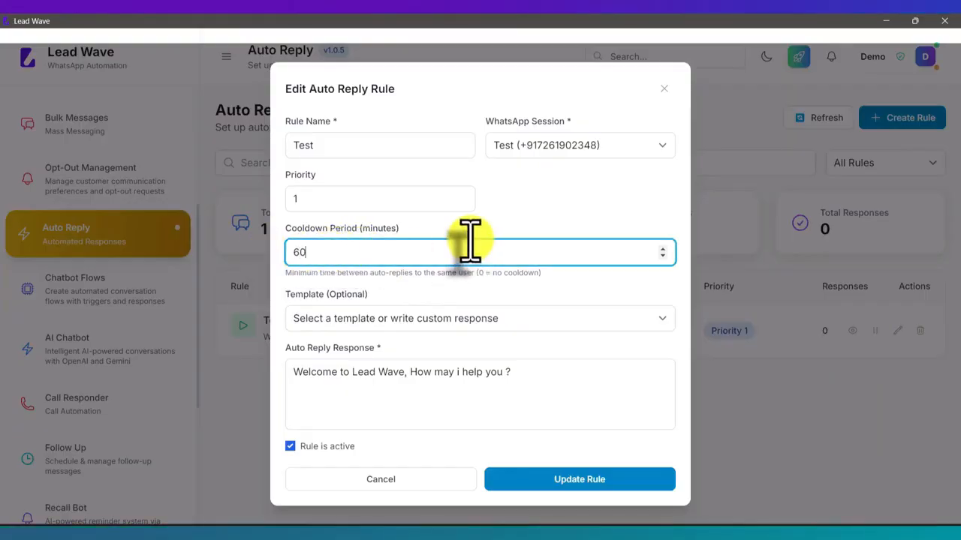
{"action": "left_click", "coordinate": [471, 232]}
{"action": "left_click", "coordinate": [570, 479]}
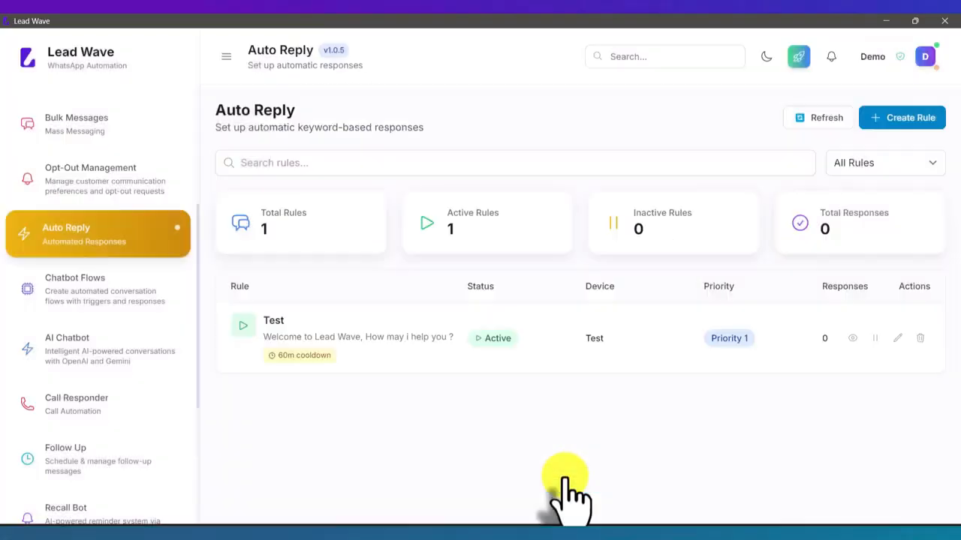
{"action": "left_click", "coordinate": [875, 338]}
{"action": "left_click", "coordinate": [875, 338]}
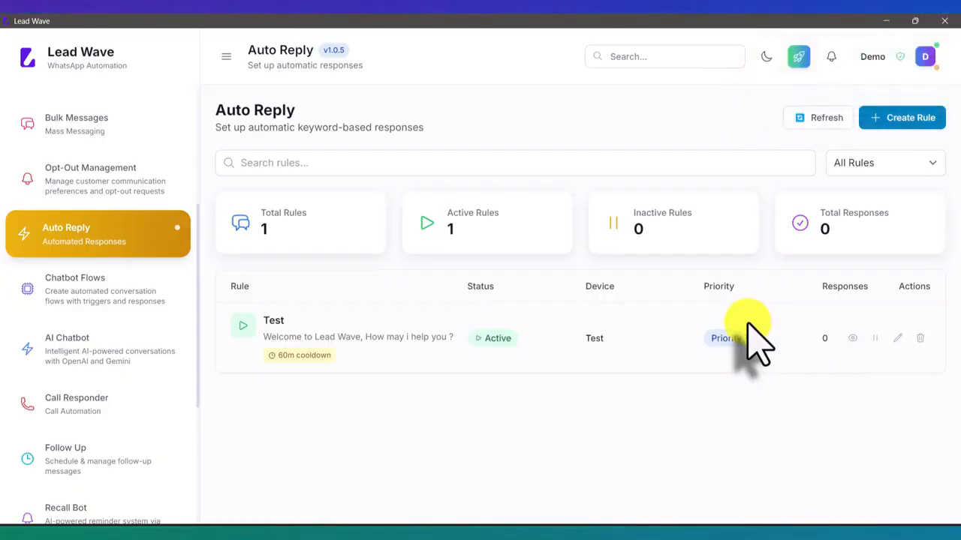
- Send two more Hi messages in WhatsApp to test the cooldown, then return to Lead Wave
{"action": "left_click", "coordinate": [463, 518]}
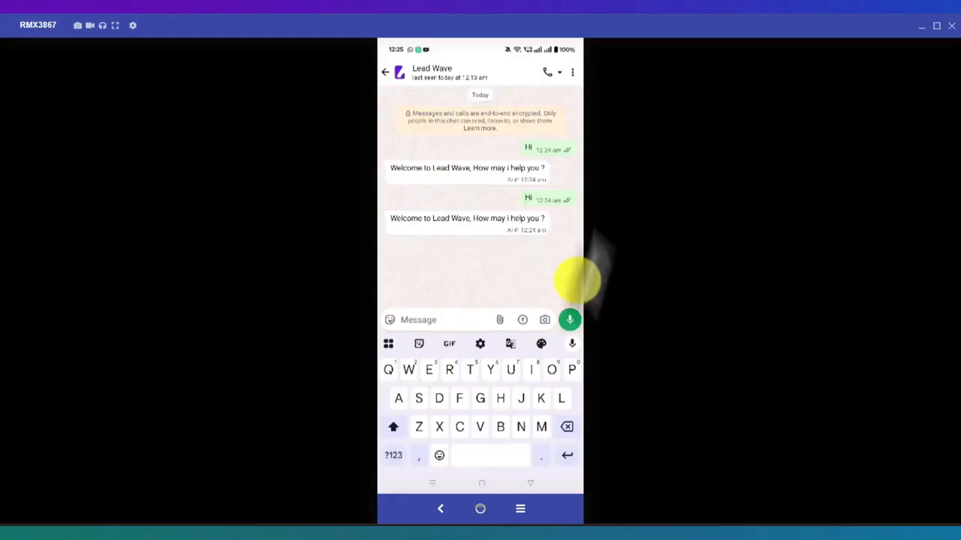
{"action": "type", "text": "Hi"}
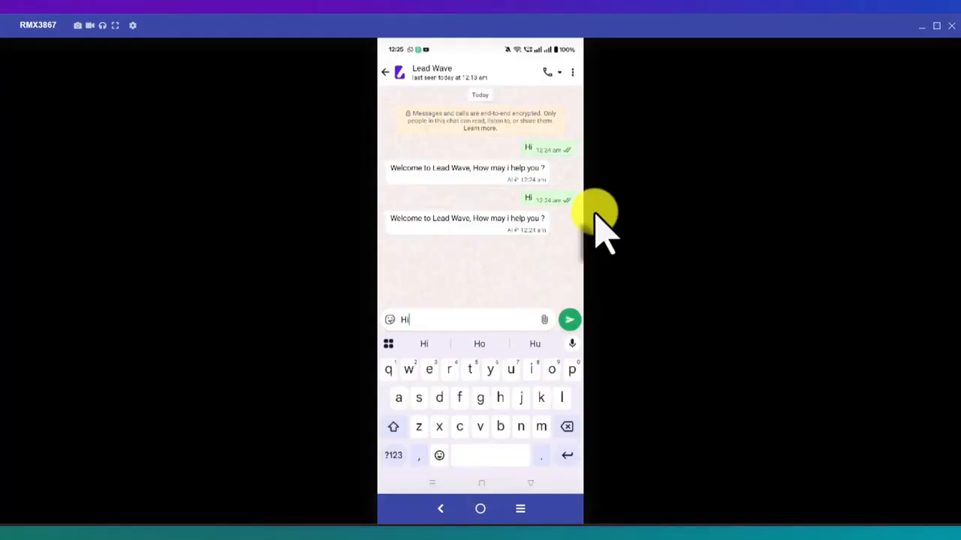
{"action": "key", "text": "Return"}
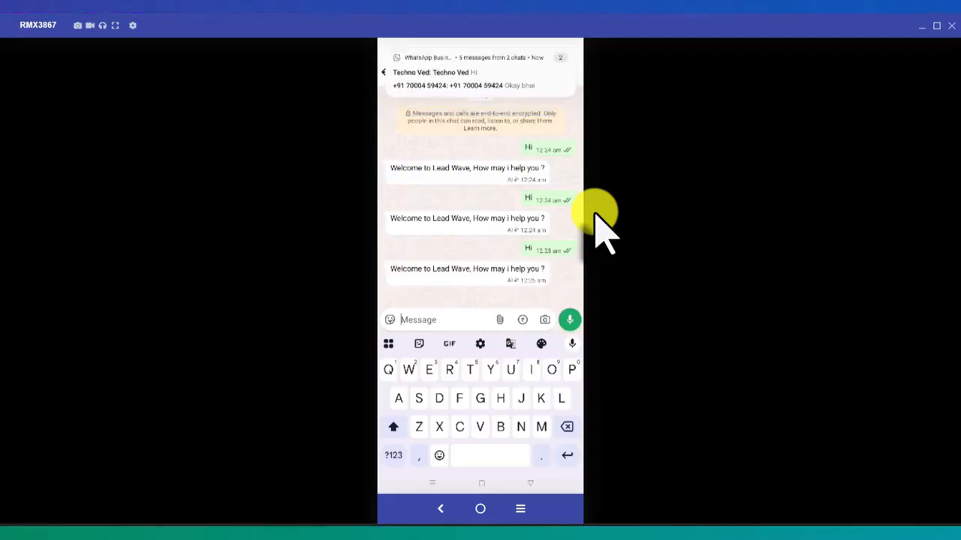
{"action": "type", "text": "Ho"}
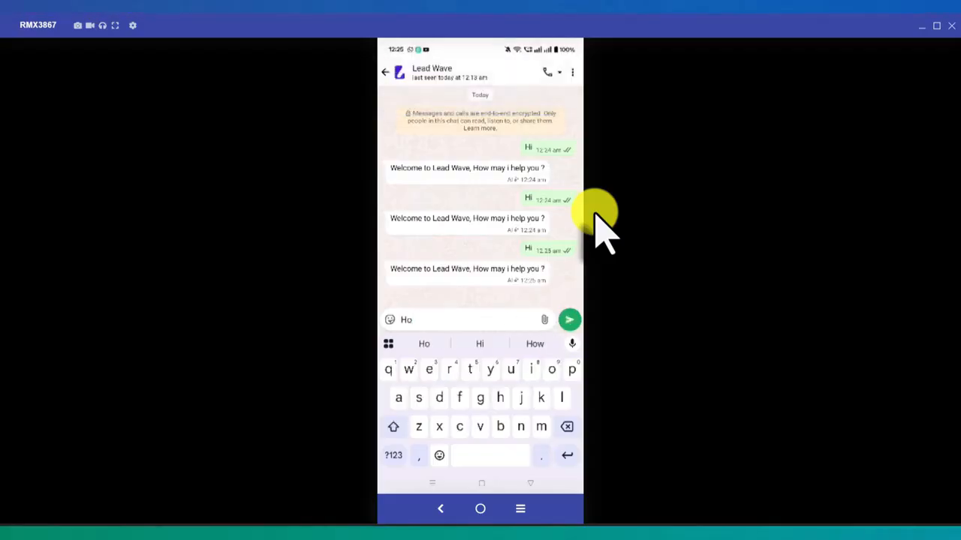
{"action": "key", "text": "BackSpace"}
{"action": "type", "text": "i"}
{"action": "key", "text": "Return"}
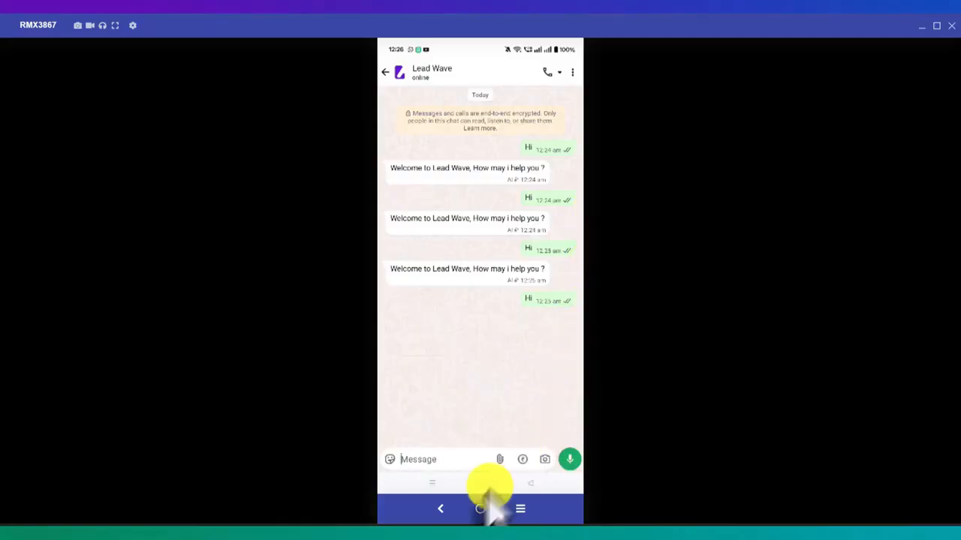
{"action": "left_click", "coordinate": [429, 536]}
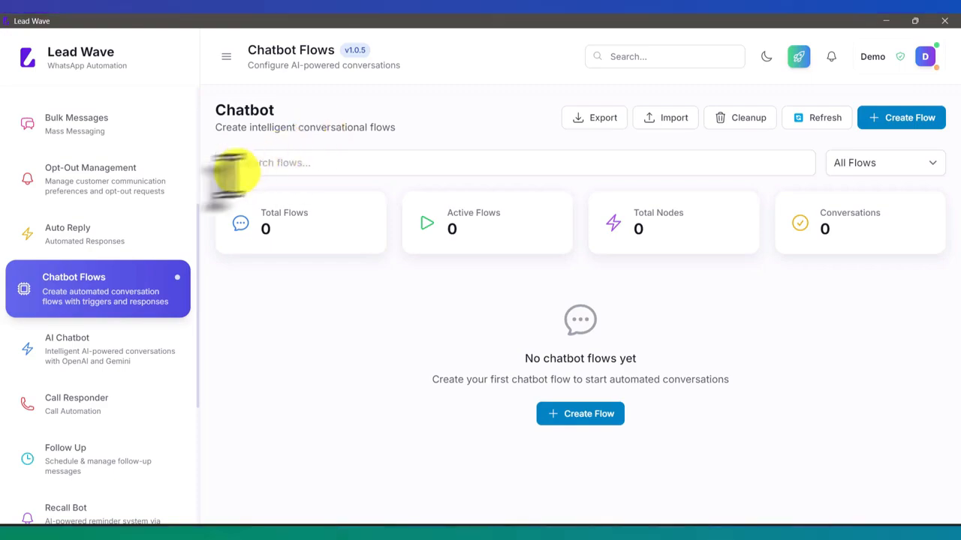
- Open the AI Chatbot page's Settings tab to view the AI providers
{"action": "left_click", "coordinate": [99, 347]}
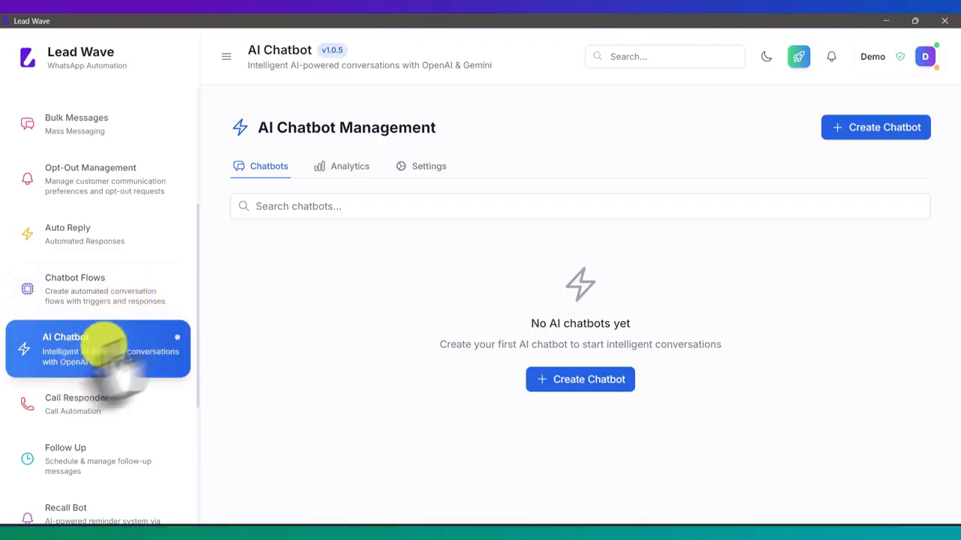
{"action": "left_click", "coordinate": [435, 168]}
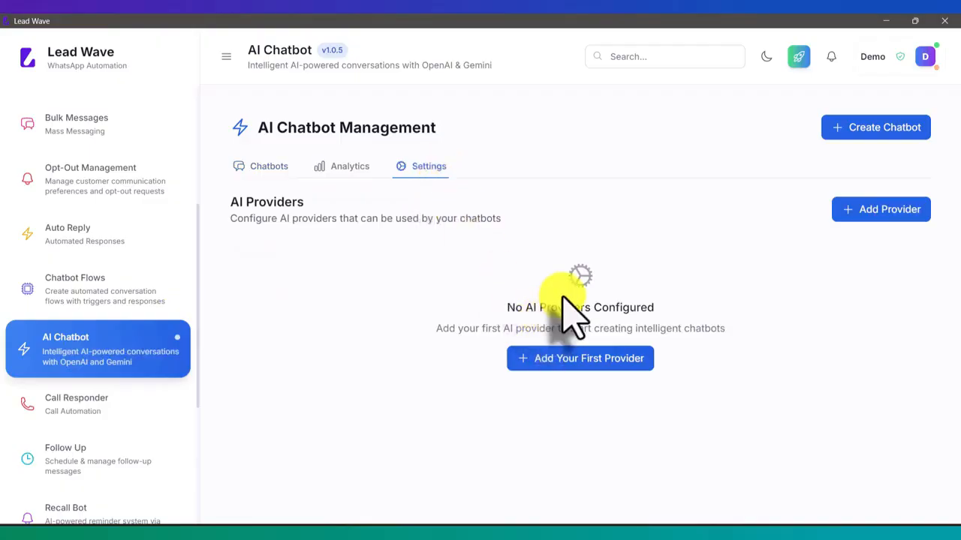
- Add an OpenAI provider named Test with the pasted API key and the GPT-4 Turbo model
{"action": "left_click", "coordinate": [579, 361]}
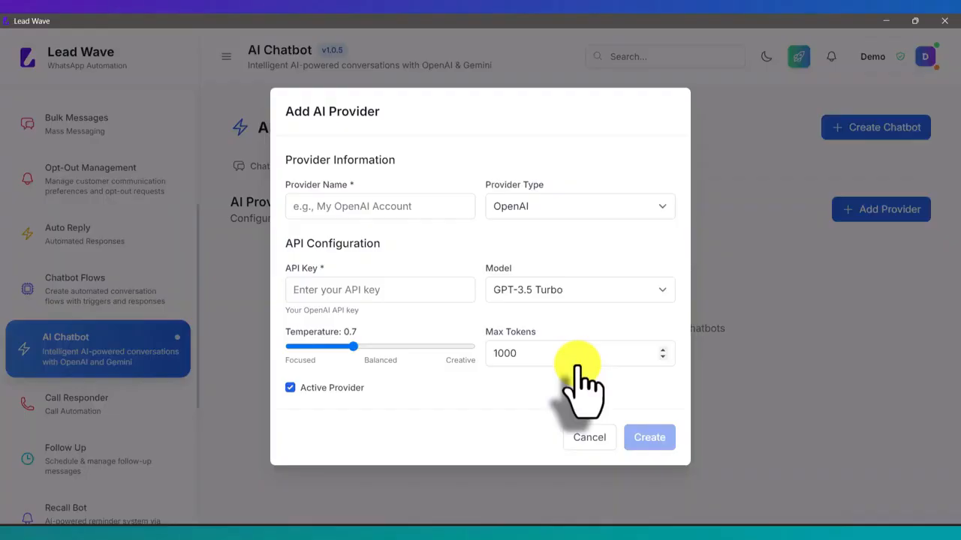
{"action": "left_click", "coordinate": [361, 207]}
{"action": "type", "text": "Test"}
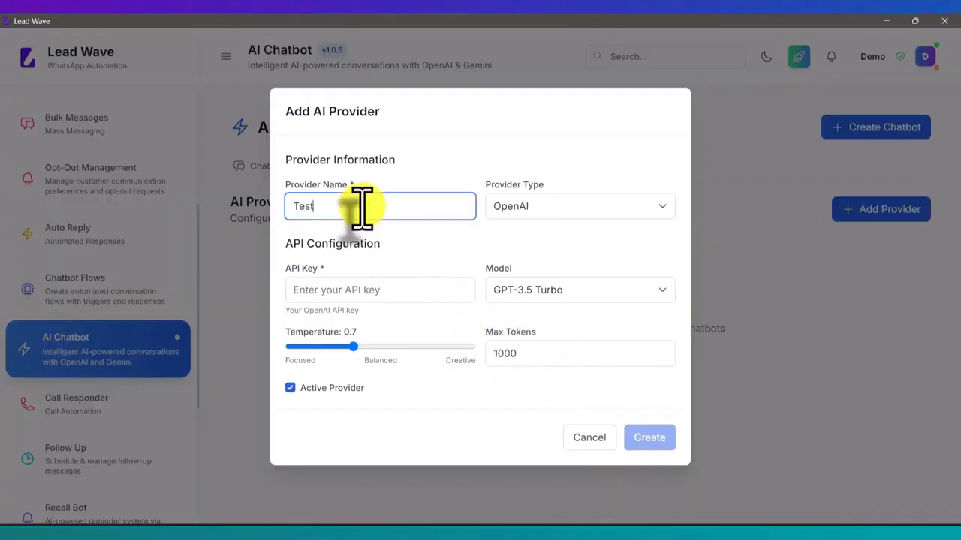
{"action": "left_click", "coordinate": [527, 207]}
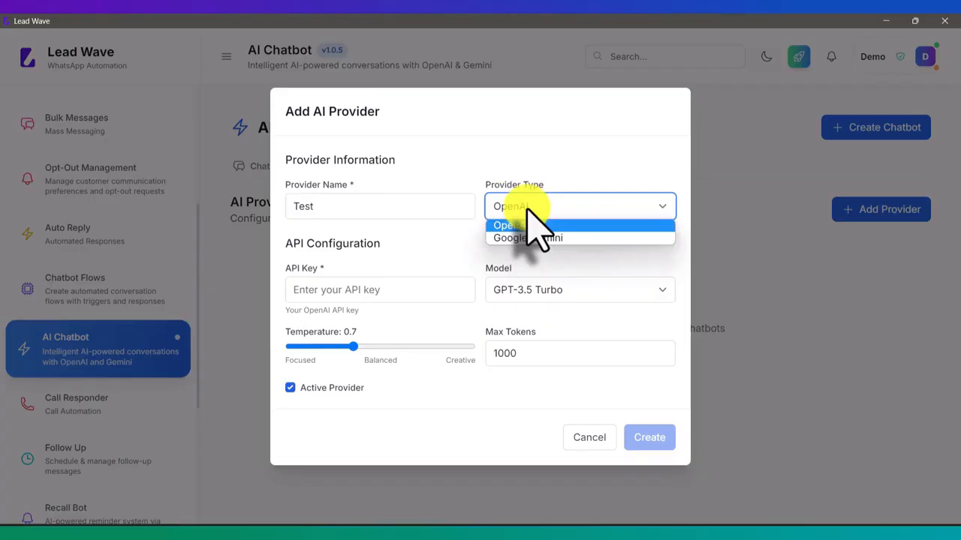
{"action": "left_click", "coordinate": [527, 211]}
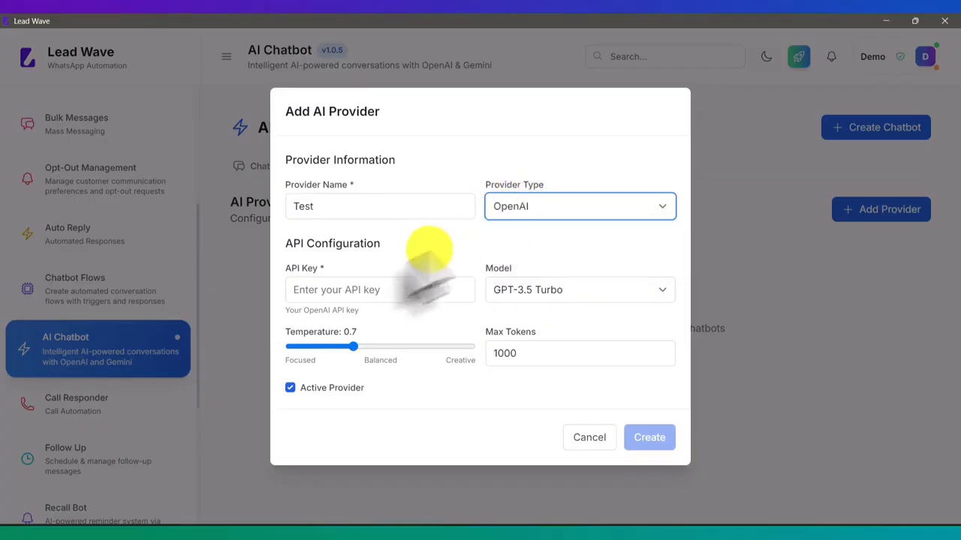
{"action": "left_click", "coordinate": [413, 289]}
{"action": "key", "text": "ctrl+v"}
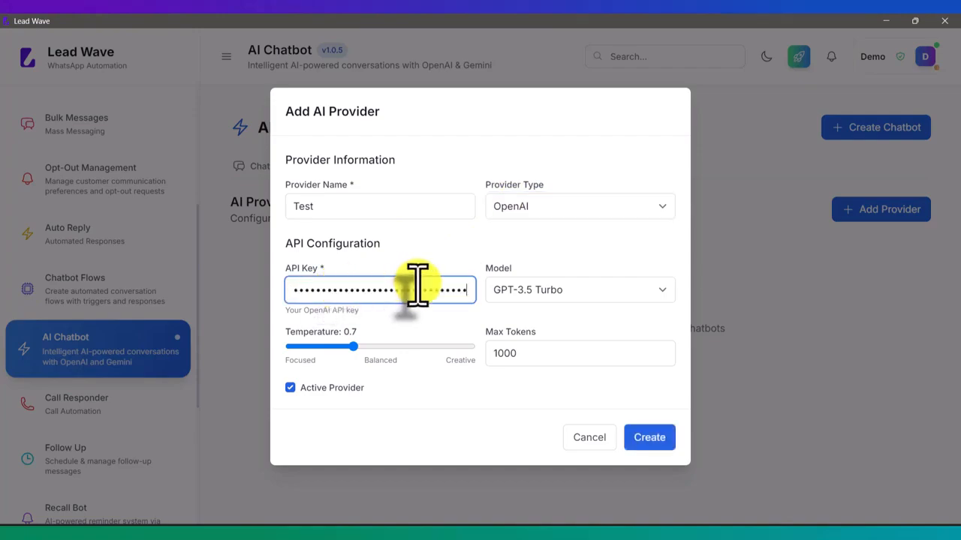
{"action": "left_click", "coordinate": [545, 294]}
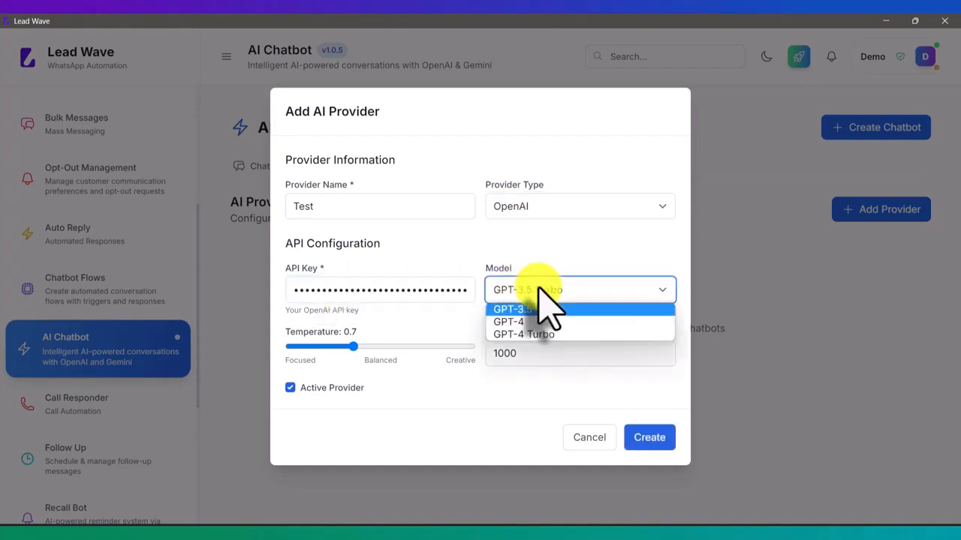
{"action": "left_click", "coordinate": [539, 334]}
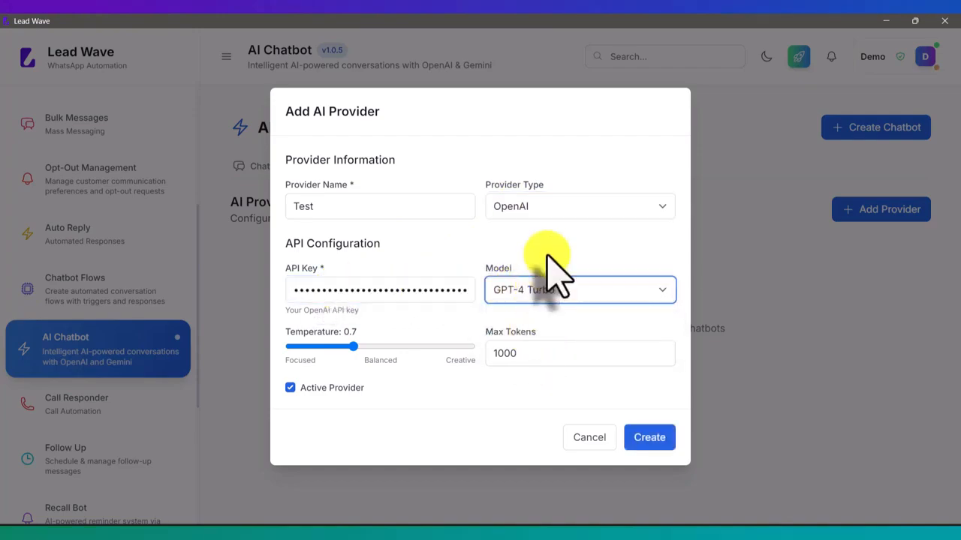
{"action": "left_click", "coordinate": [537, 294]}
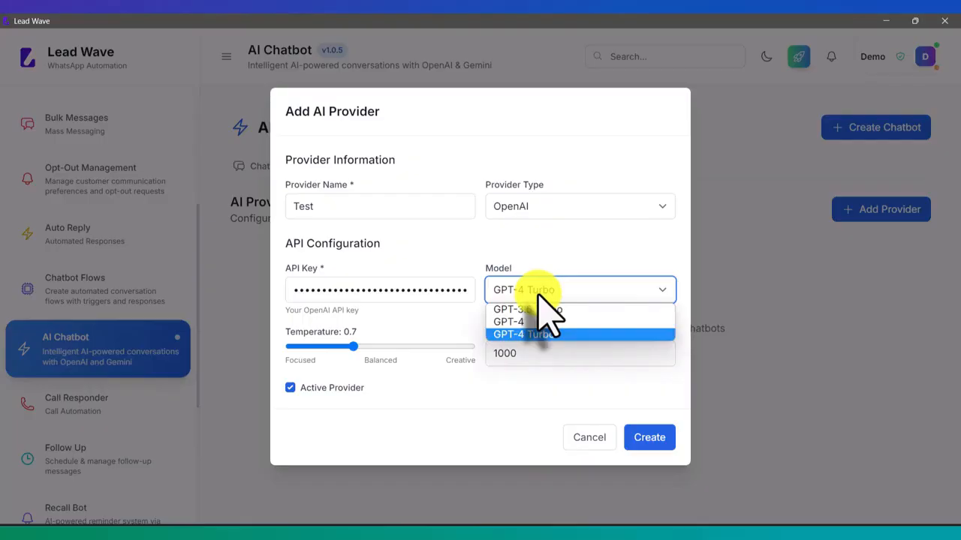
{"action": "left_click", "coordinate": [538, 295]}
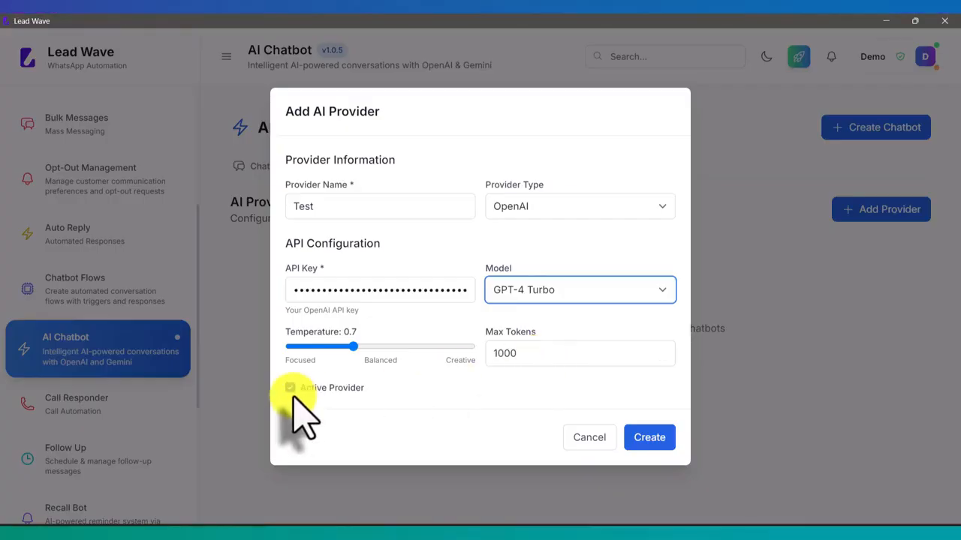
{"action": "left_click", "coordinate": [644, 438]}
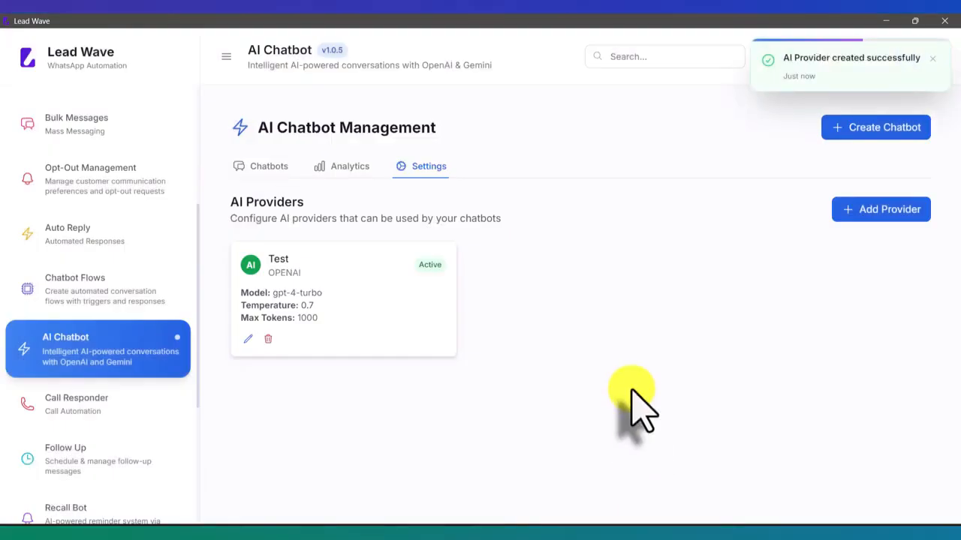
- Open and cancel a Create Chatbot form, visit Chatbot Flows and Auto Reply, then return to AI Chatbot
{"action": "left_click", "coordinate": [260, 168]}
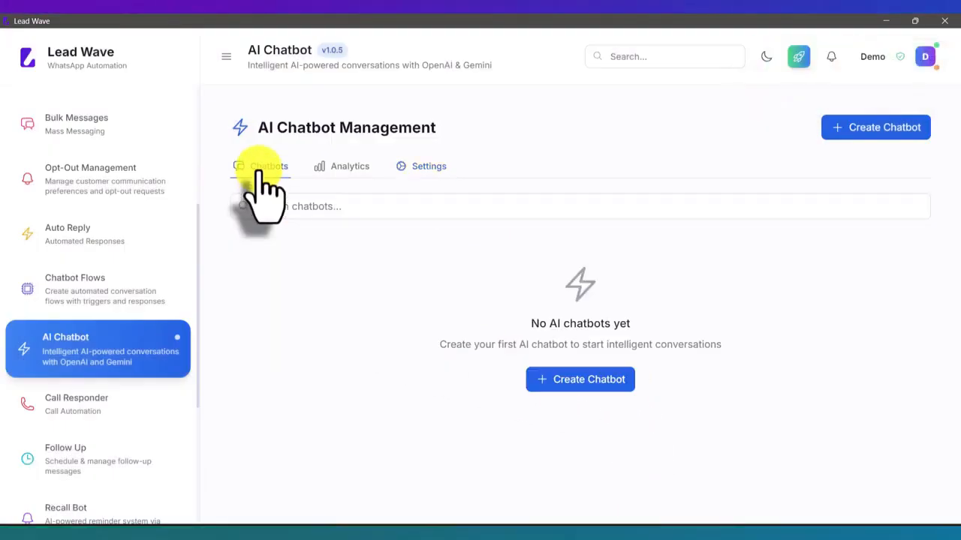
{"action": "left_click", "coordinate": [576, 380]}
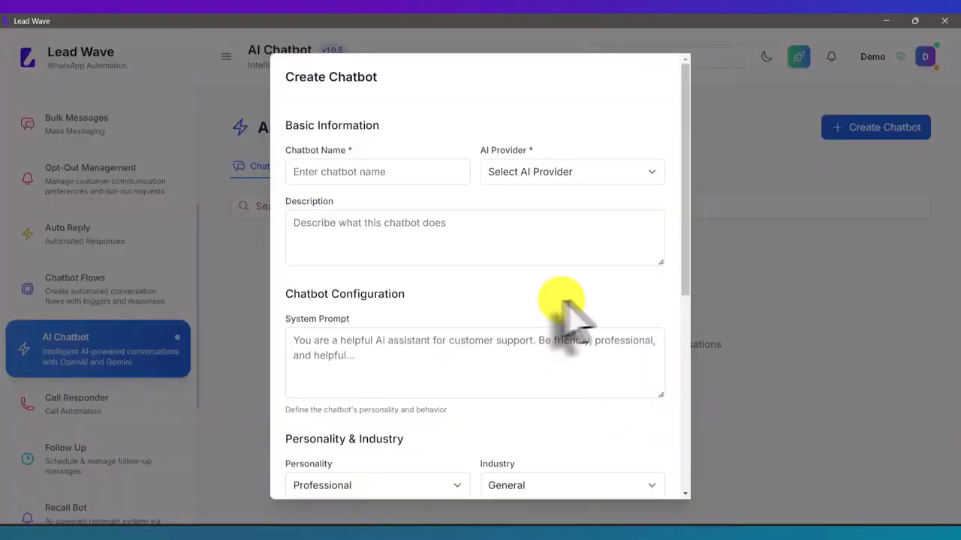
{"action": "scroll", "coordinate": [622, 319], "scroll_direction": "down", "scroll_amount": 5}
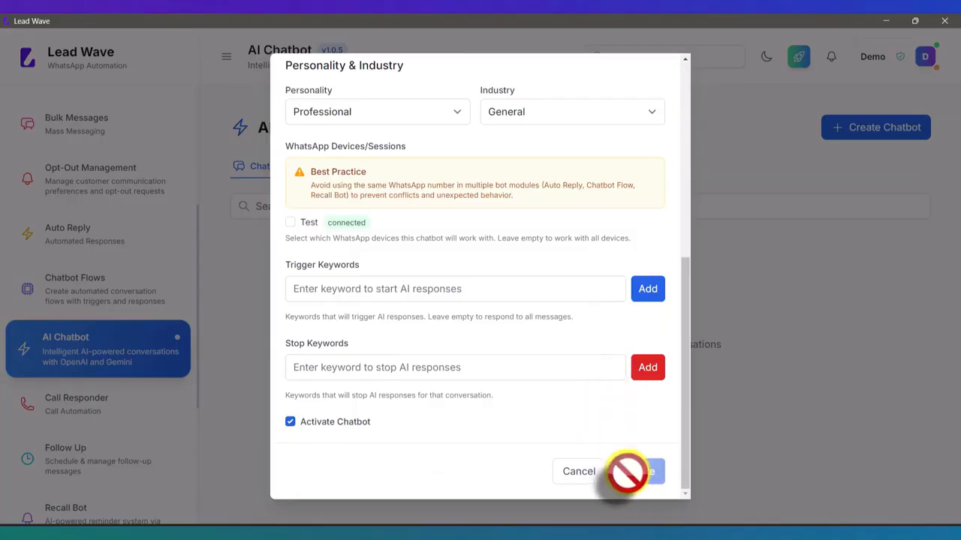
{"action": "left_click", "coordinate": [579, 470]}
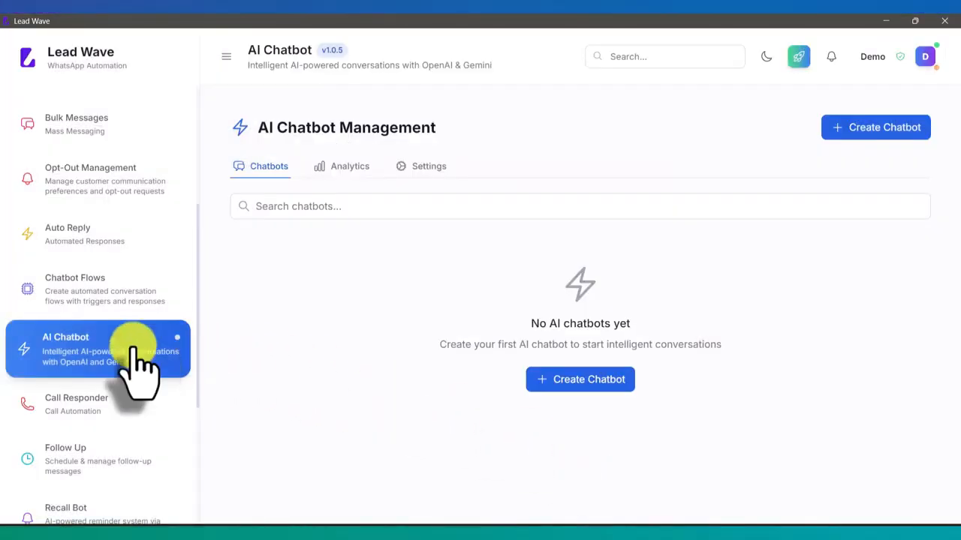
{"action": "left_click", "coordinate": [117, 297]}
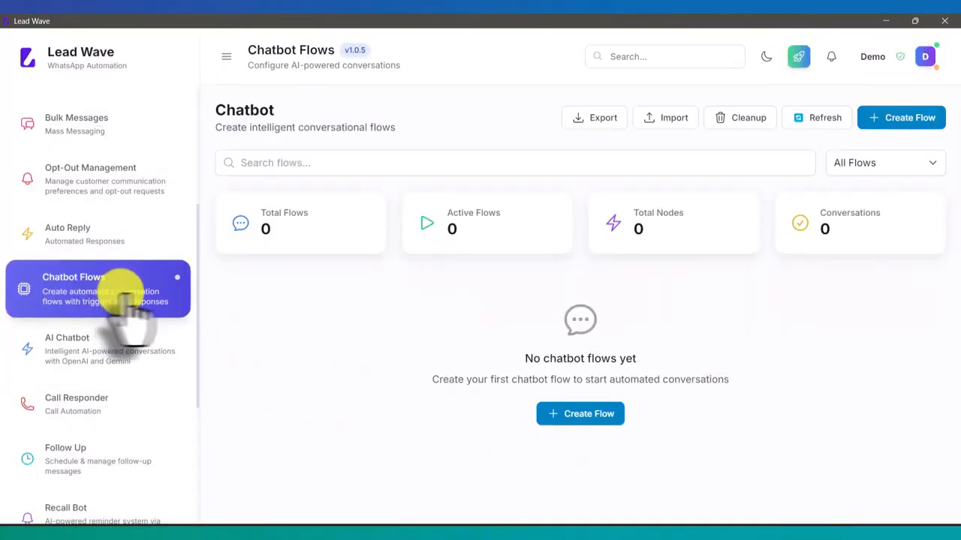
{"action": "left_click", "coordinate": [125, 238]}
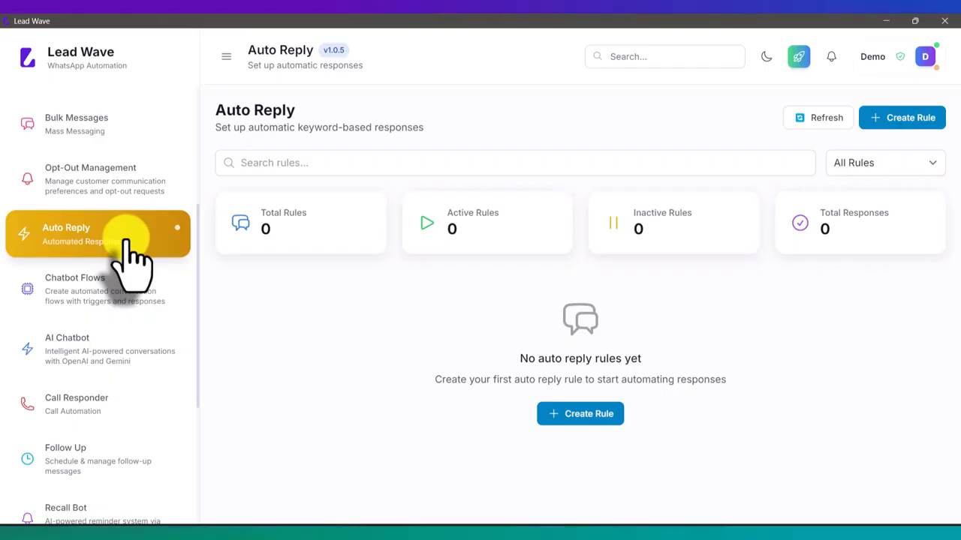
{"action": "left_click", "coordinate": [52, 353]}
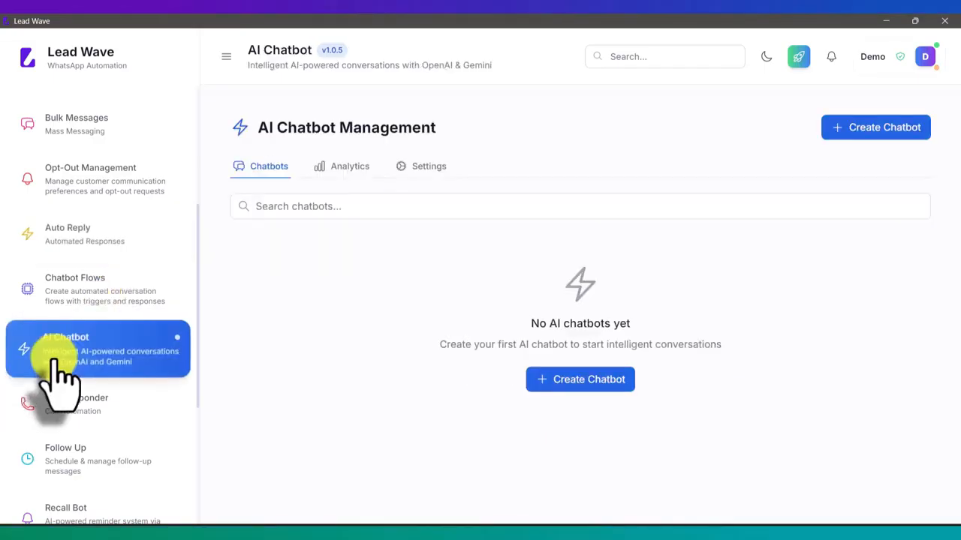
- Start a new chatbot named Test using the Test (OPENAI) provider
{"action": "left_click", "coordinate": [572, 377]}
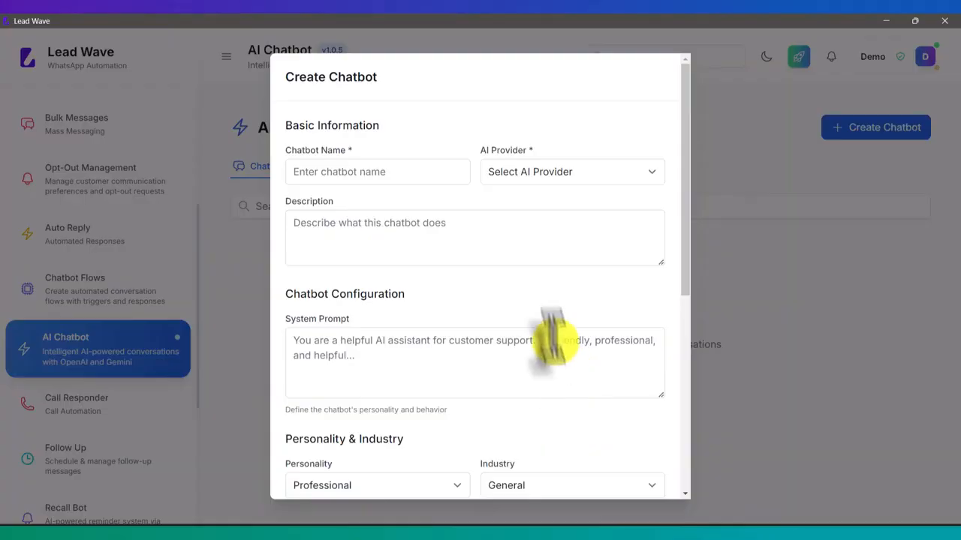
{"action": "left_click", "coordinate": [406, 172]}
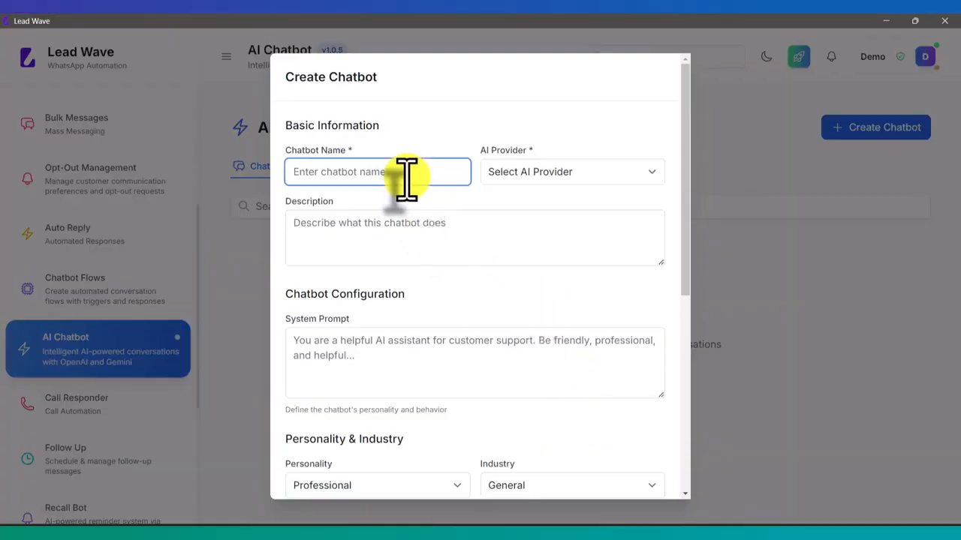
{"action": "type", "text": "Te"}
{"action": "key", "text": "BackSpace"}
{"action": "left_click", "coordinate": [559, 175]}
{"action": "left_click", "coordinate": [541, 203]}
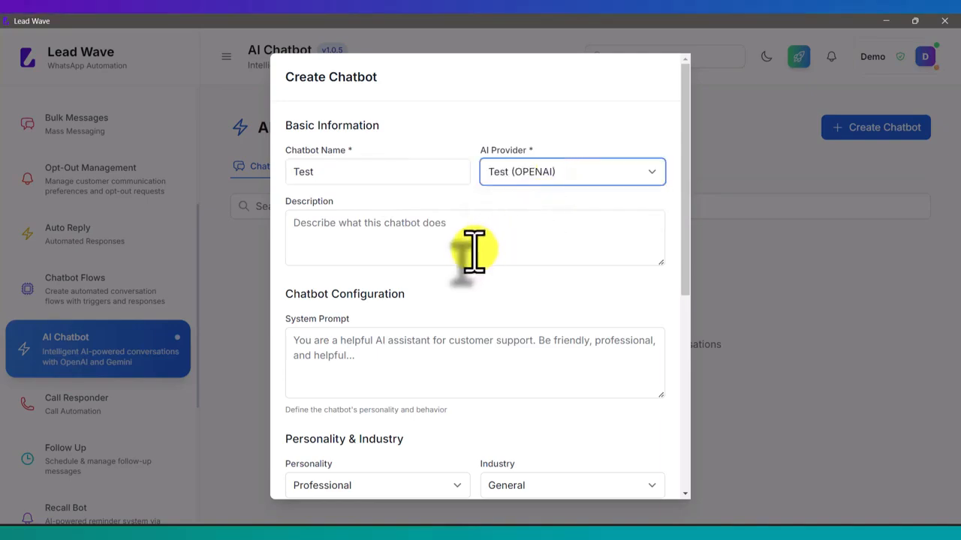
{"action": "scroll", "coordinate": [472, 253], "scroll_direction": "down", "scroll_amount": 1}
- Move to the chatbot's system prompt field and bring up ChatGPT in the browser
{"action": "left_click", "coordinate": [425, 178]}
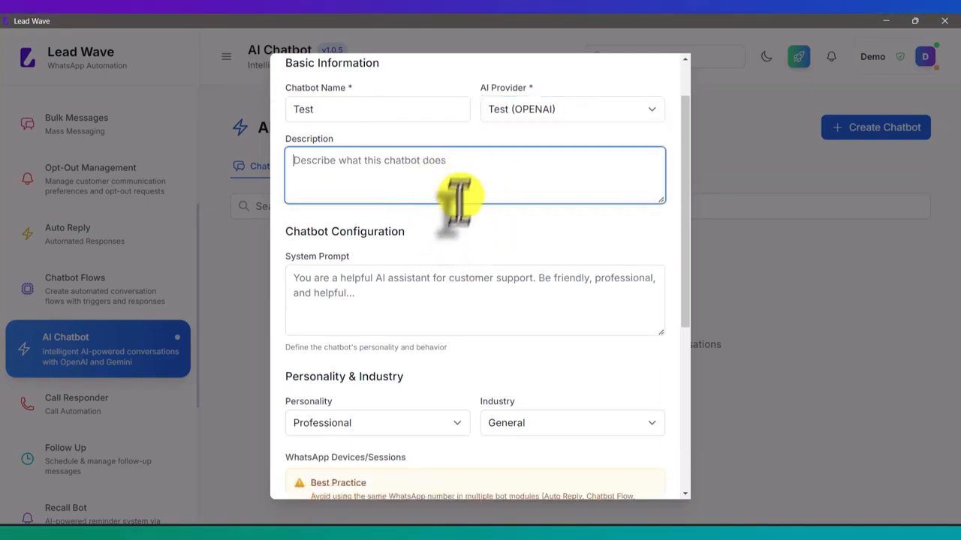
{"action": "left_click", "coordinate": [373, 300]}
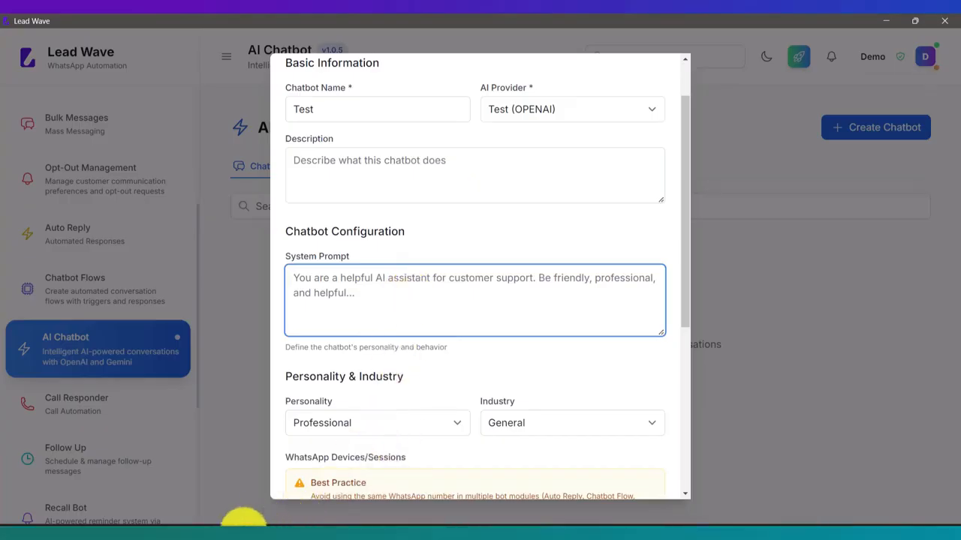
{"action": "mouse_move", "coordinate": [244, 522]}
{"action": "left_click", "coordinate": [321, 495]}
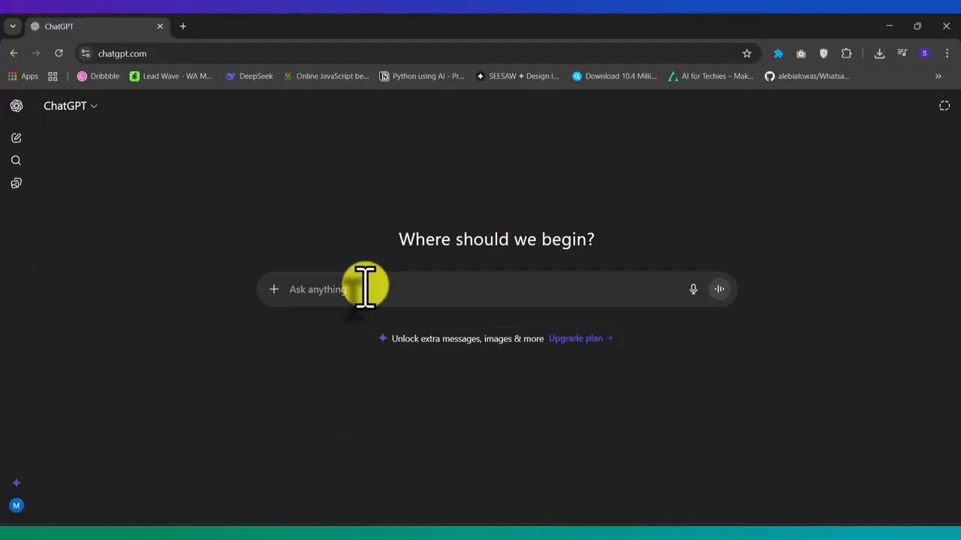
- Ask ChatGPT for random test company details: name, location, products and services, owner's name
{"action": "type", "text": "give me a"}
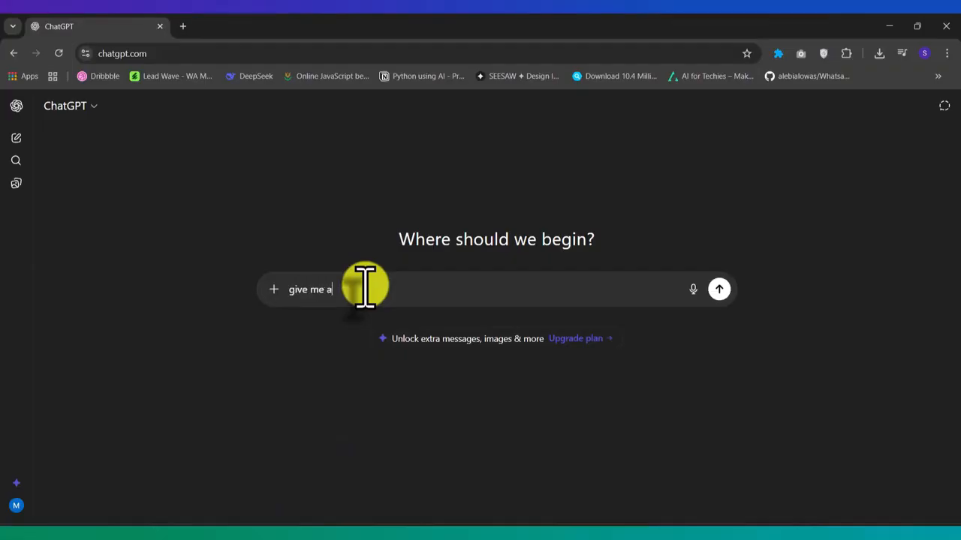
{"action": "type", "text": " random company informatio"}
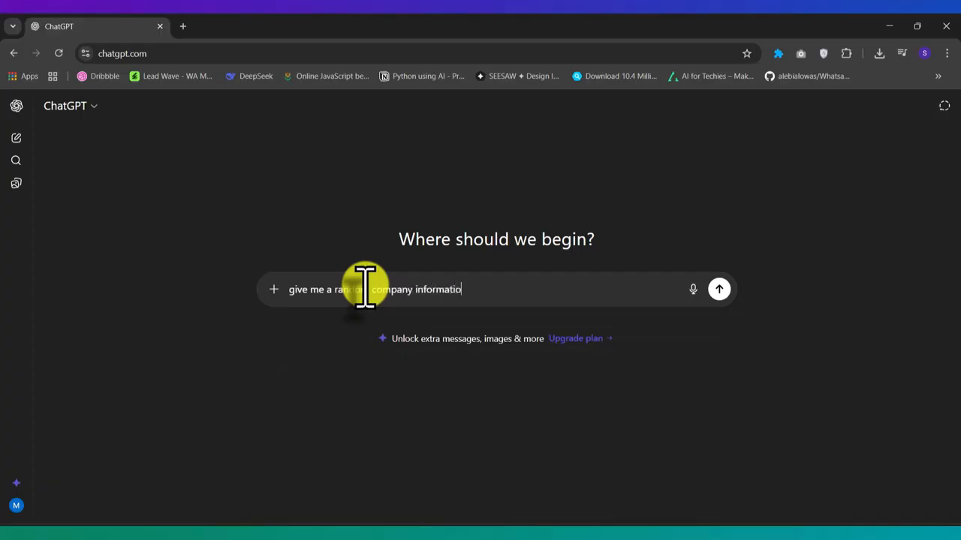
{"action": "type", "text": "n to test AI bot  name,"}
{"action": "key", "text": "shift+Return"}
{"action": "type", "text": "nam"}
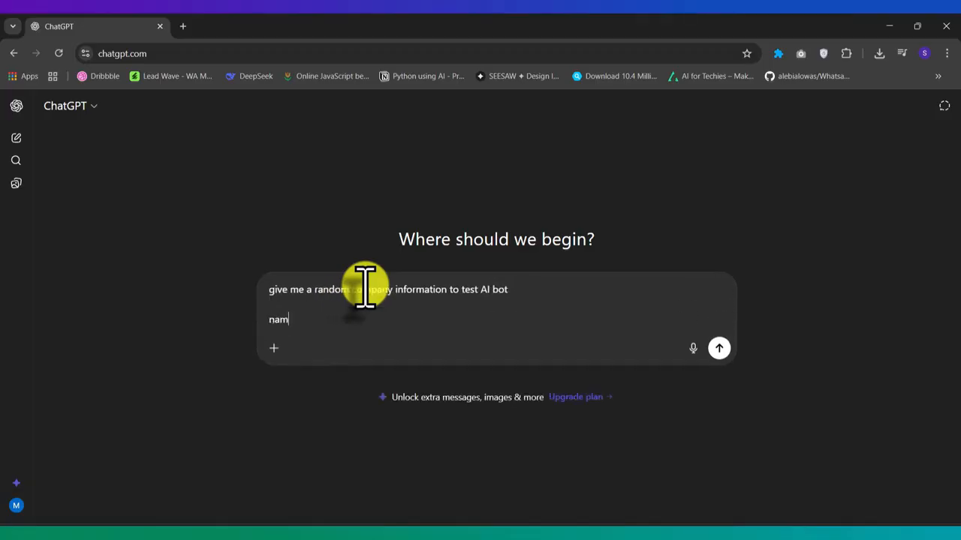
{"action": "type", "text": "e, locatoion, produc"}
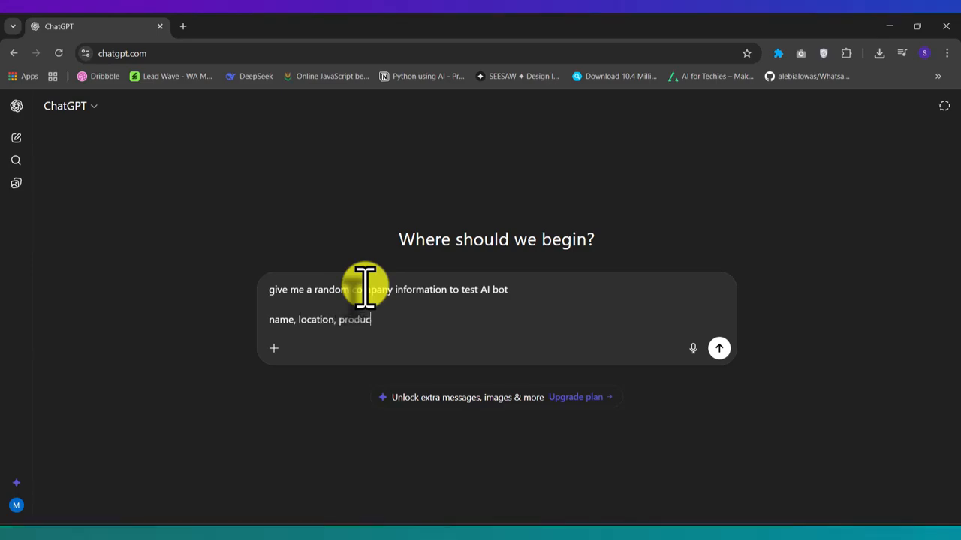
{"action": "type", "text": "t and services, owner"}
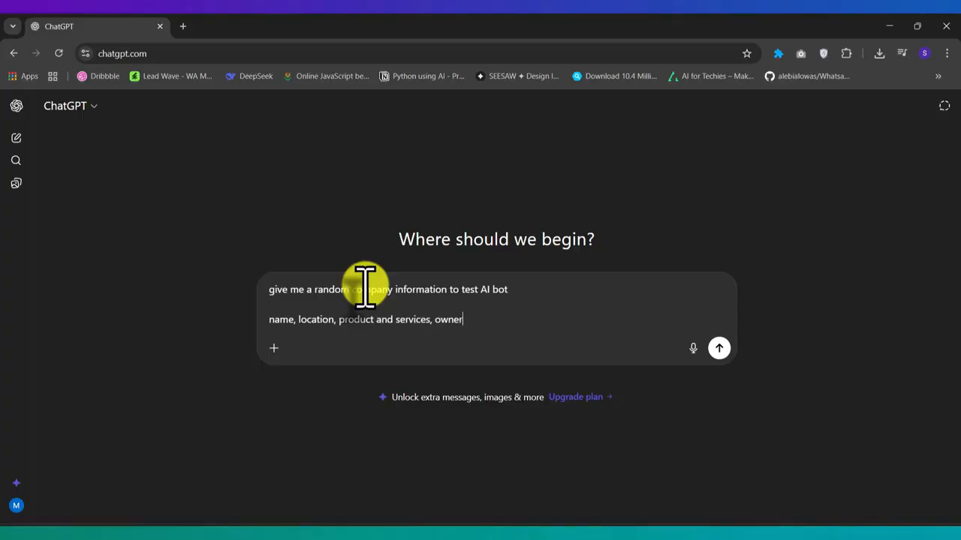
{"action": "type", "text": "s name all"}
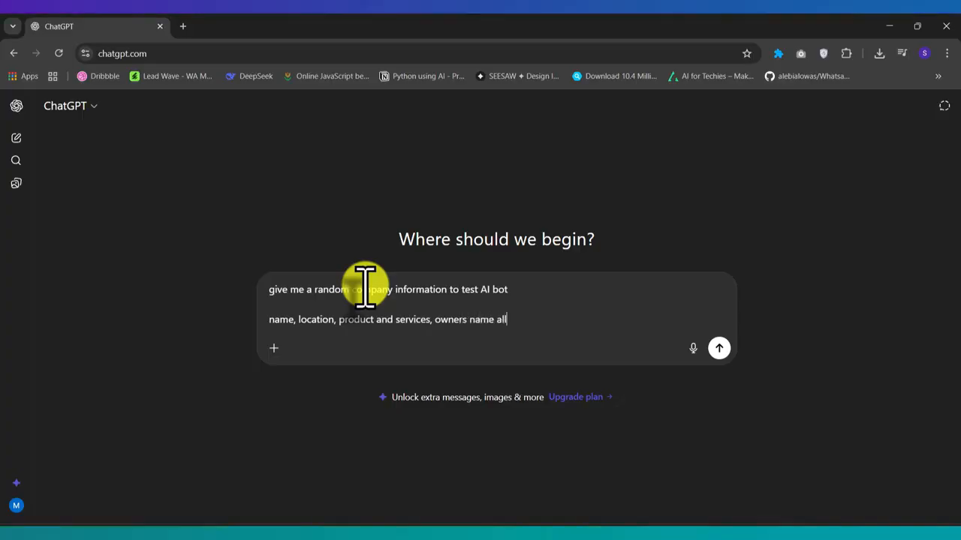
{"action": "type", "text": " necessary infom"}
{"action": "key", "text": "BackSpace"}
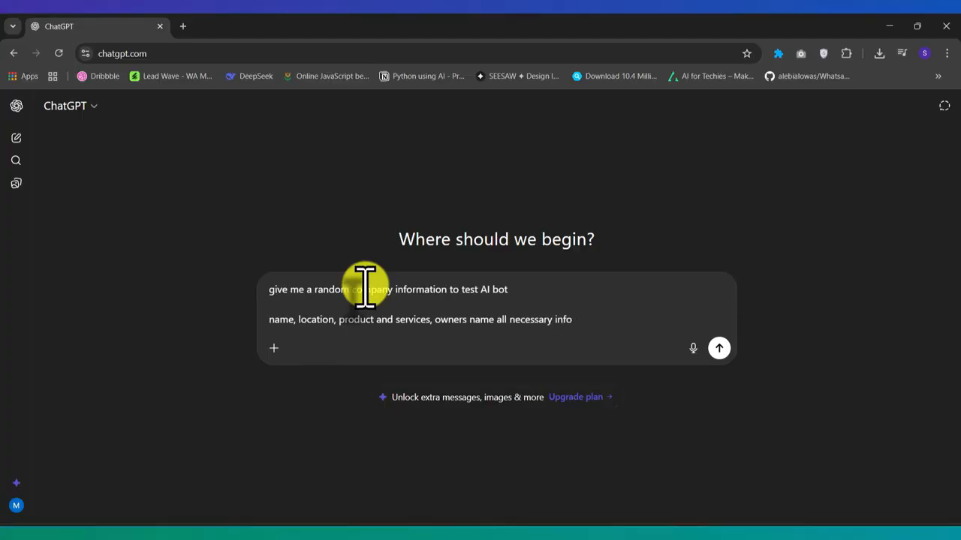
{"action": "type", "text": "rmation"}
{"action": "key", "text": "Return"}
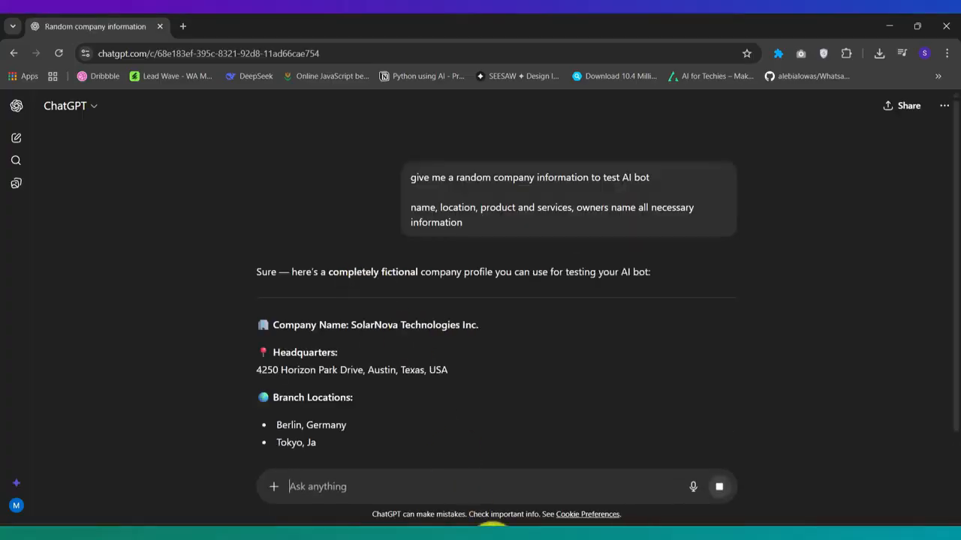
- Copy the SolarNova Technologies profile from ChatGPT and focus Lead Wave's System Prompt field
{"action": "mouse_move", "coordinate": [428, 534]}
{"action": "left_click", "coordinate": [455, 467]}
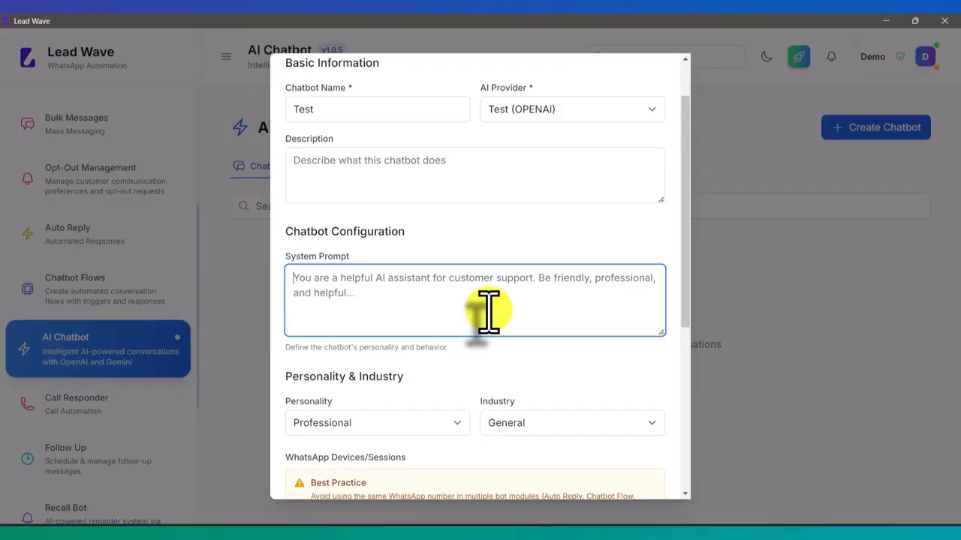
{"action": "key", "text": "alt+Tab"}
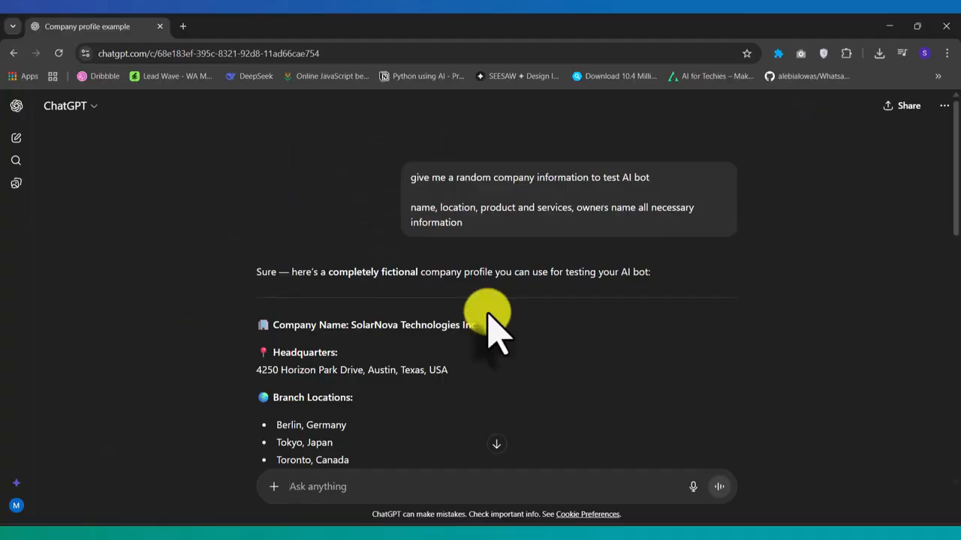
{"action": "scroll", "coordinate": [504, 277], "scroll_direction": "down", "scroll_amount": 2}
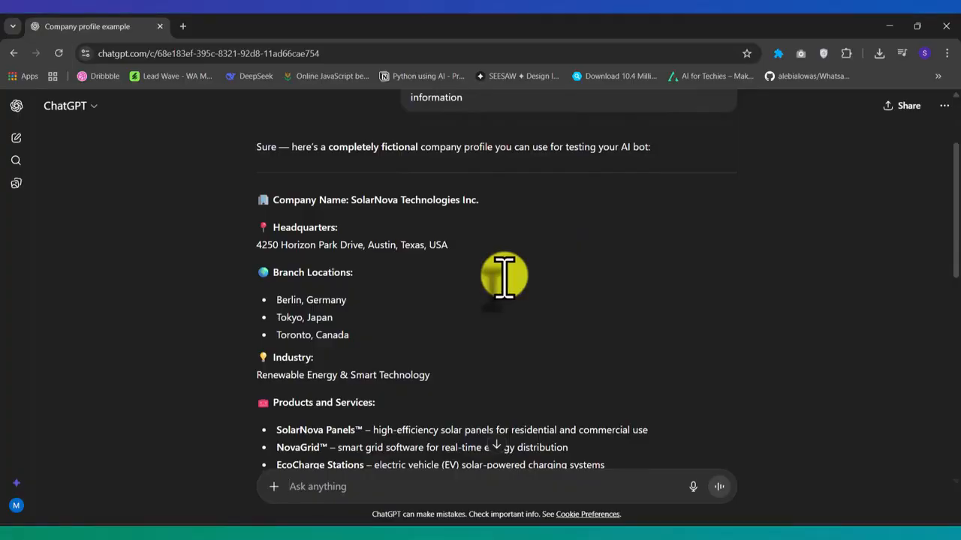
{"action": "scroll", "coordinate": [504, 277], "scroll_direction": "up", "scroll_amount": 2}
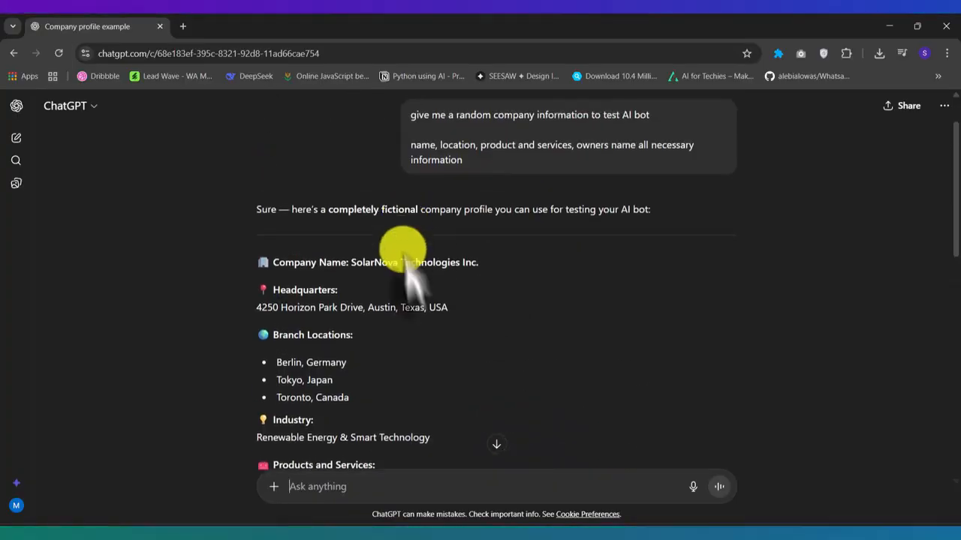
{"action": "scroll", "coordinate": [421, 284], "scroll_direction": "down", "scroll_amount": 2}
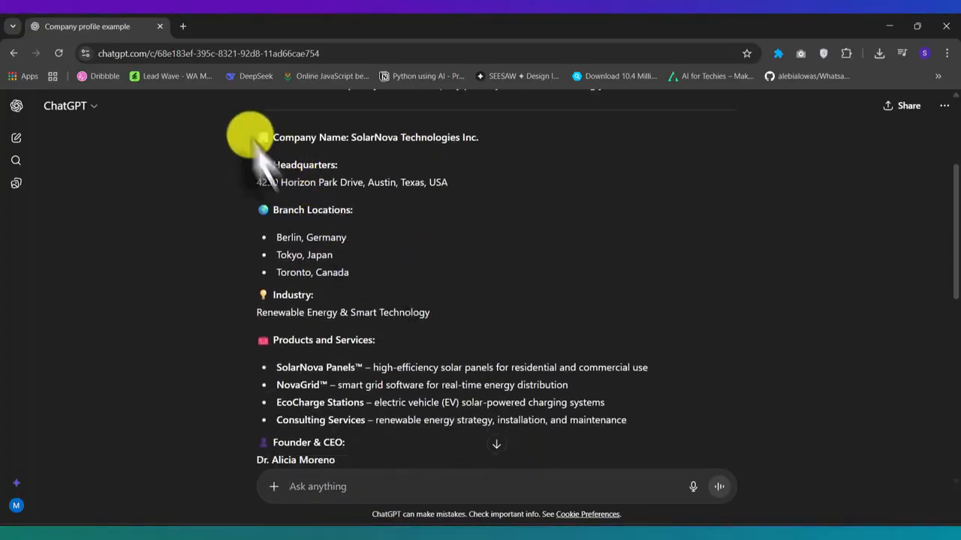
{"action": "left_click_drag", "start_coordinate": [262, 137], "coordinate": [513, 306]}
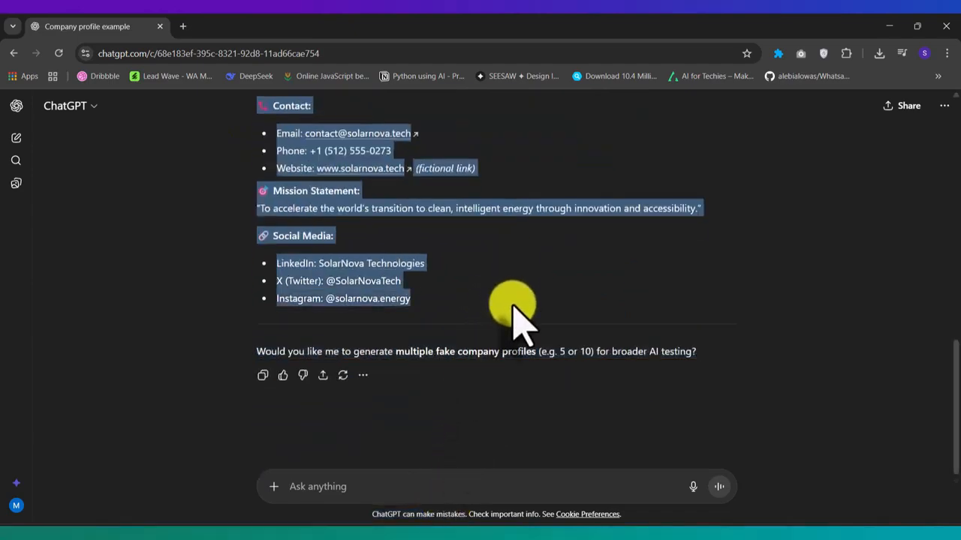
{"action": "key", "text": "ctrl+c"}
{"action": "key", "text": "alt+Tab"}
{"action": "left_click", "coordinate": [382, 285]}
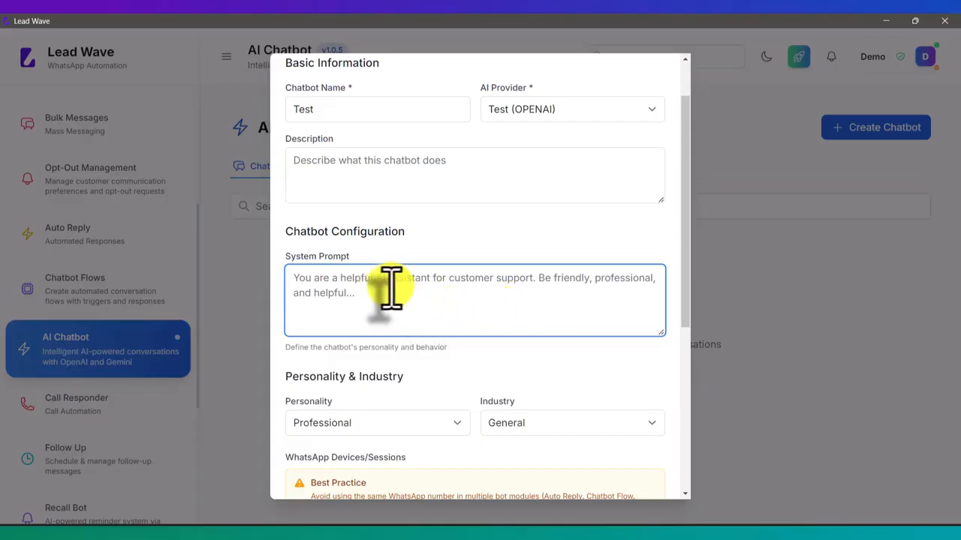
- Paste the company profile as the System Prompt and set the personality to Friendly
{"action": "key", "text": "ctrl+v"}
{"action": "scroll", "coordinate": [568, 315], "scroll_direction": "down", "scroll_amount": 5}
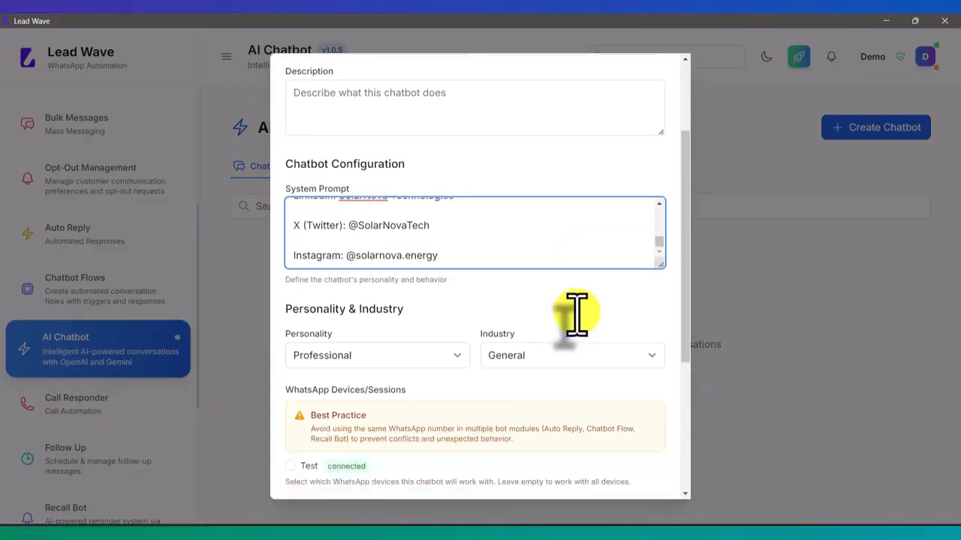
{"action": "scroll", "coordinate": [577, 313], "scroll_direction": "up", "scroll_amount": 2}
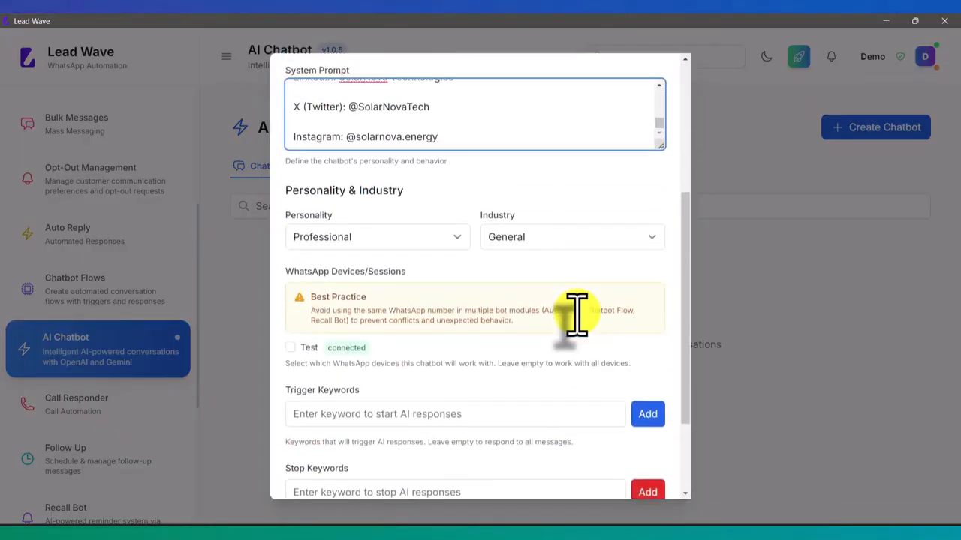
{"action": "left_click", "coordinate": [385, 240]}
{"action": "left_click", "coordinate": [341, 269]}
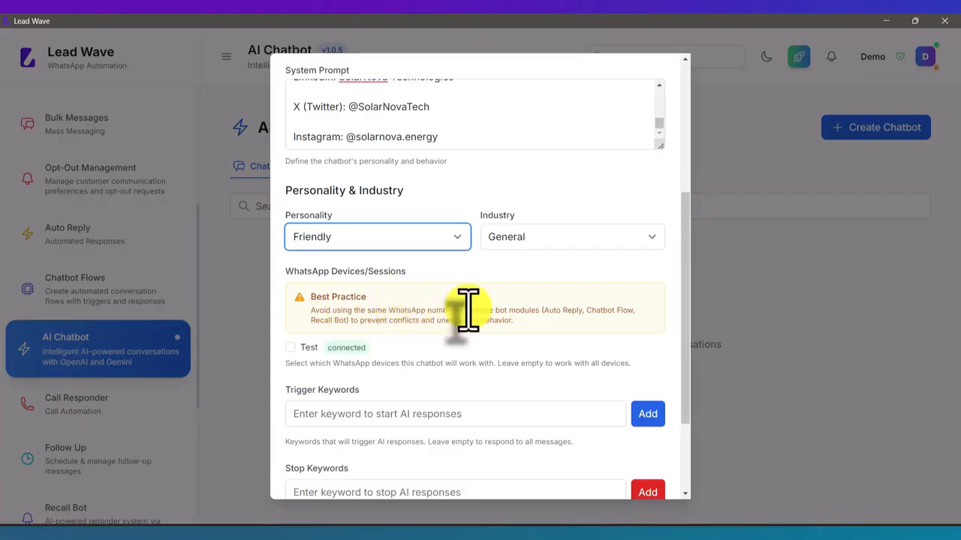
- Link the chatbot to the Test device and add 'start' as a trigger keyword
{"action": "scroll", "coordinate": [465, 310], "scroll_direction": "down", "scroll_amount": 3}
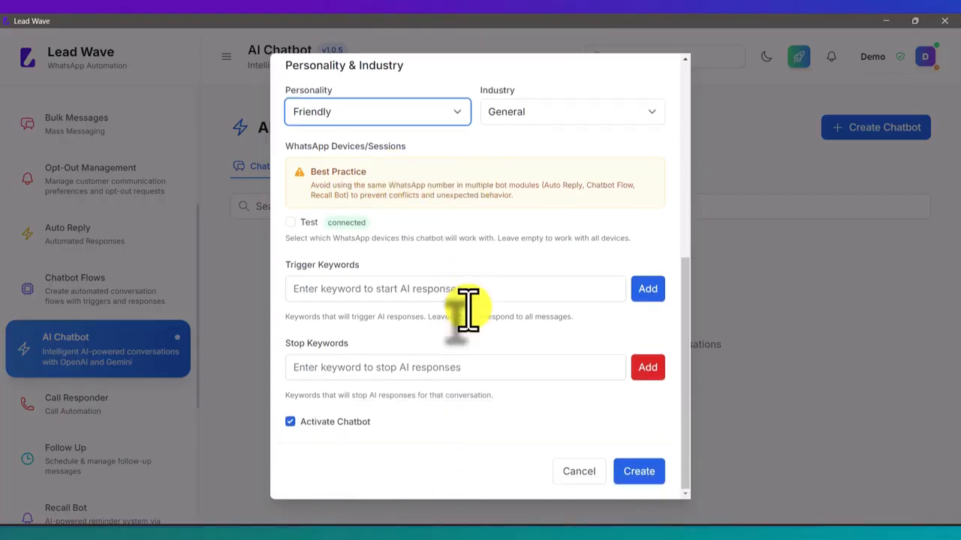
{"action": "left_click", "coordinate": [290, 223]}
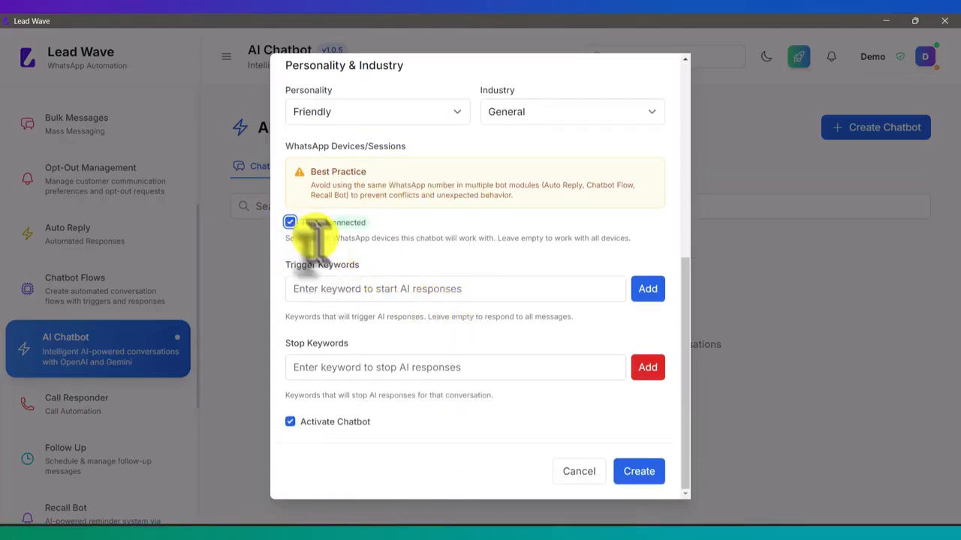
{"action": "left_click", "coordinate": [331, 289]}
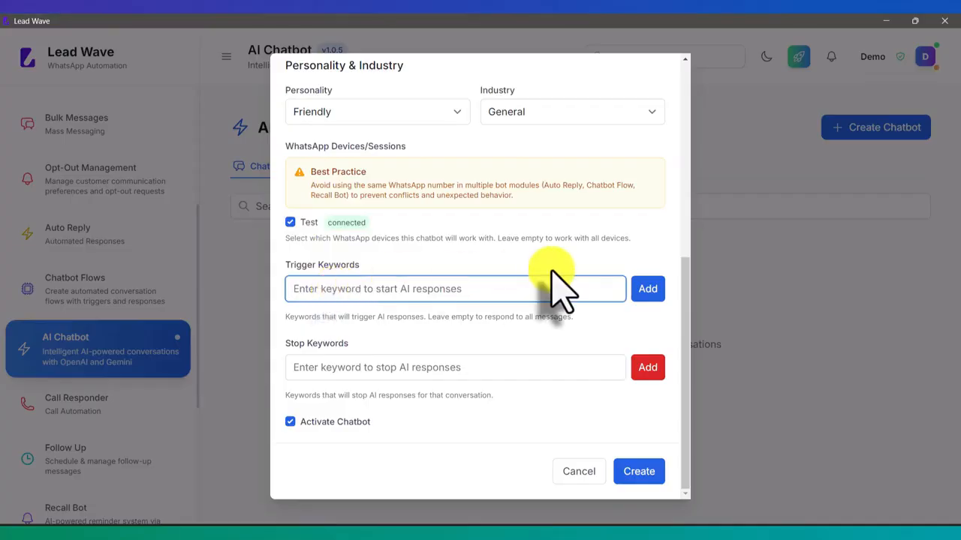
{"action": "type", "text": "start"}
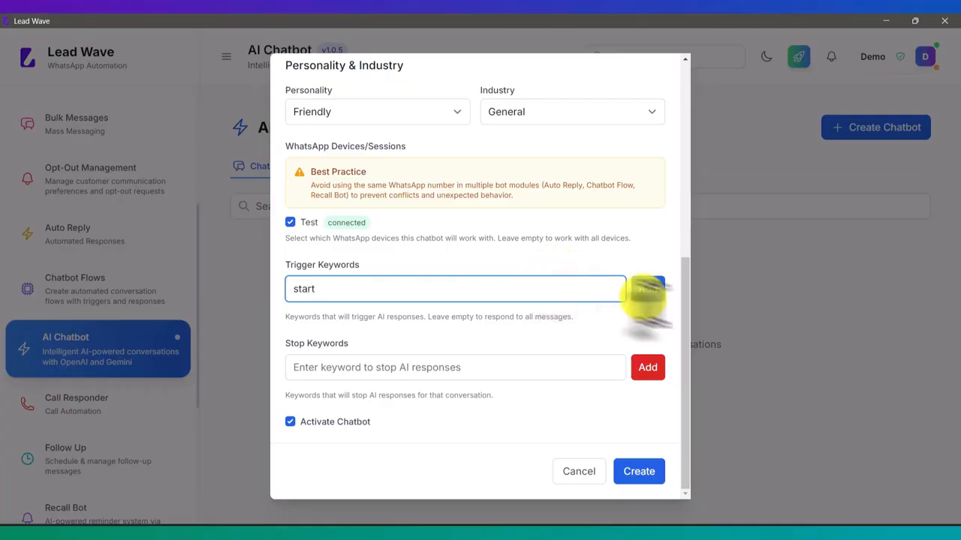
{"action": "left_click", "coordinate": [647, 289]}
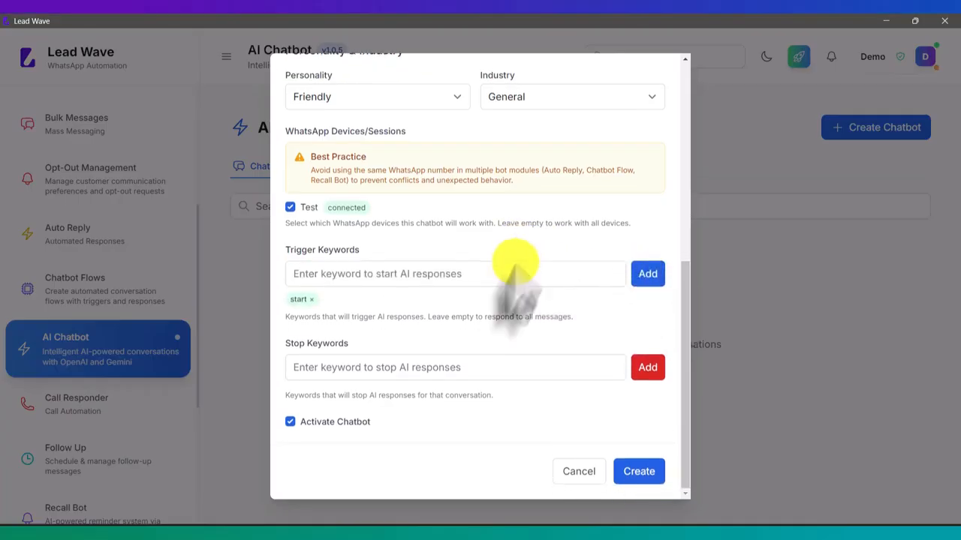
- Add 'end' as a stop keyword and create the Test chatbot
{"action": "left_click", "coordinate": [366, 367]}
{"action": "type", "text": "en"}
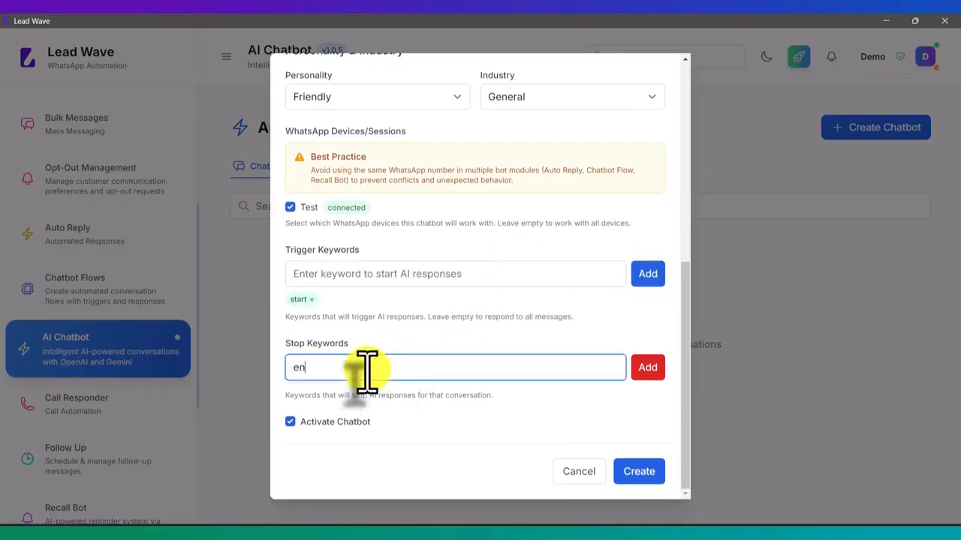
{"action": "type", "text": "d"}
{"action": "left_click", "coordinate": [645, 368]}
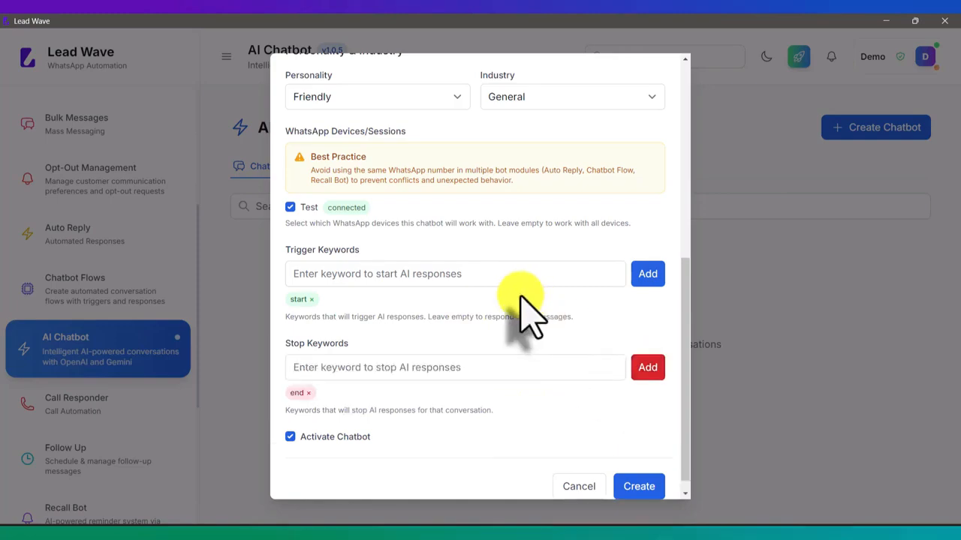
{"action": "scroll", "coordinate": [529, 315], "scroll_direction": "down", "scroll_amount": 1}
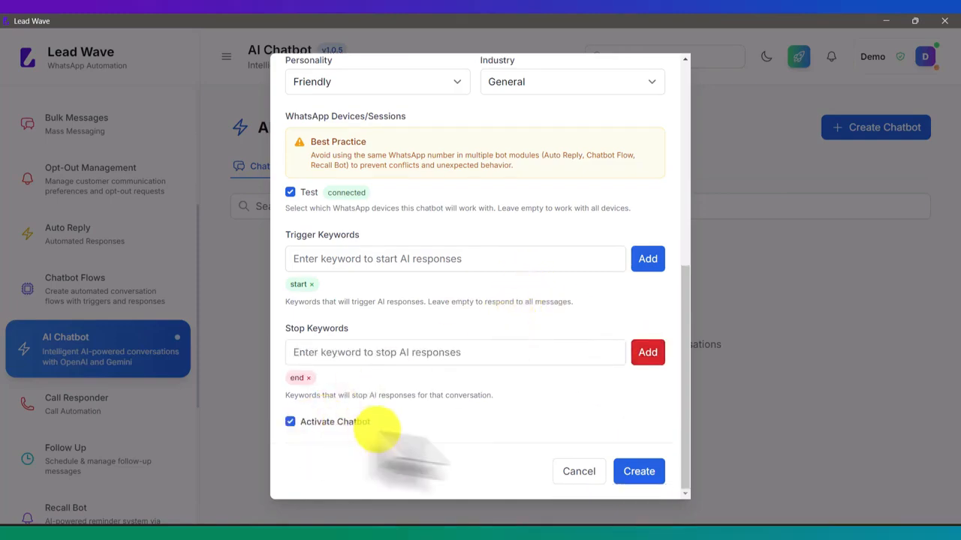
{"action": "left_click", "coordinate": [640, 473]}
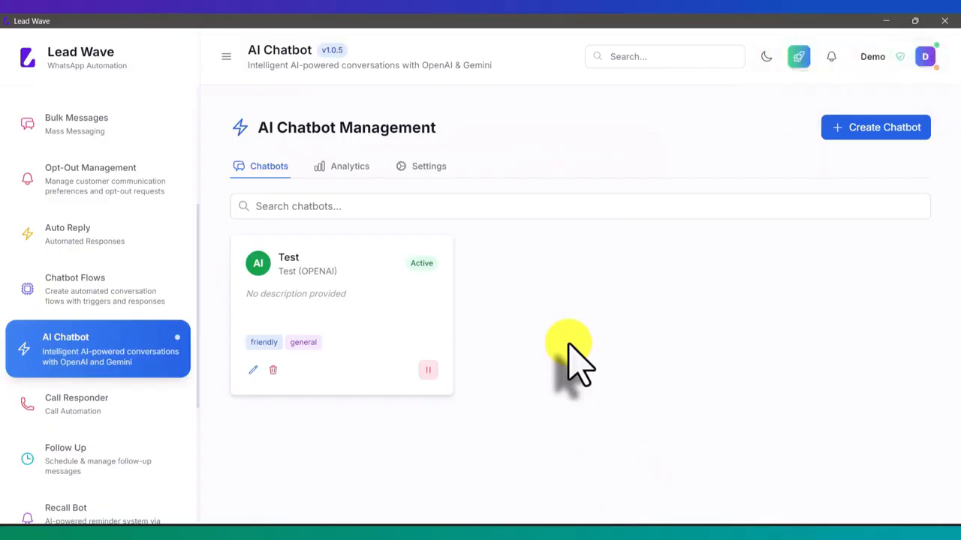
- In WhatsApp, send 'start' to the bot, then ask 'Where is your office ?'
{"action": "left_click", "coordinate": [473, 529]}
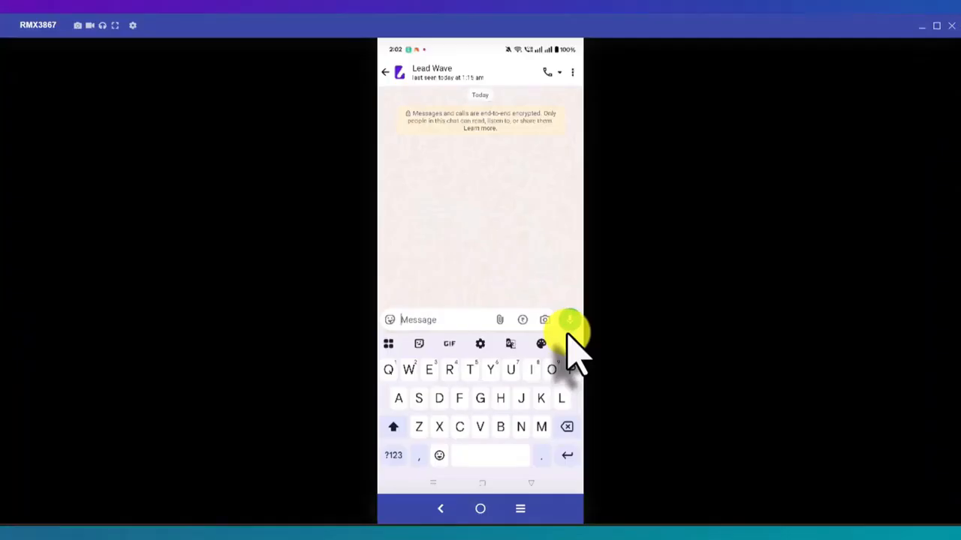
{"action": "type", "text": "A"}
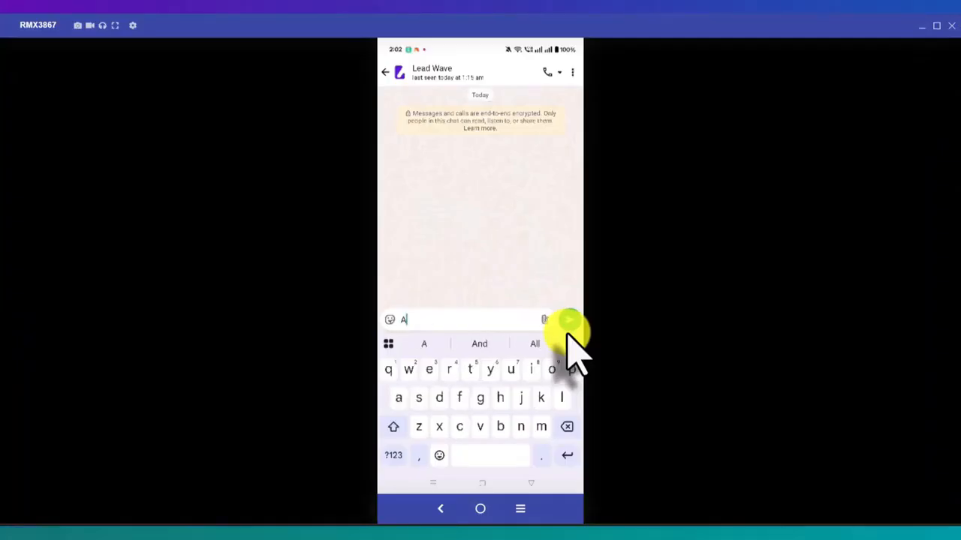
{"action": "key", "text": "BackSpace"}
{"action": "type", "text": "start"}
{"action": "left_click", "coordinate": [569, 329]}
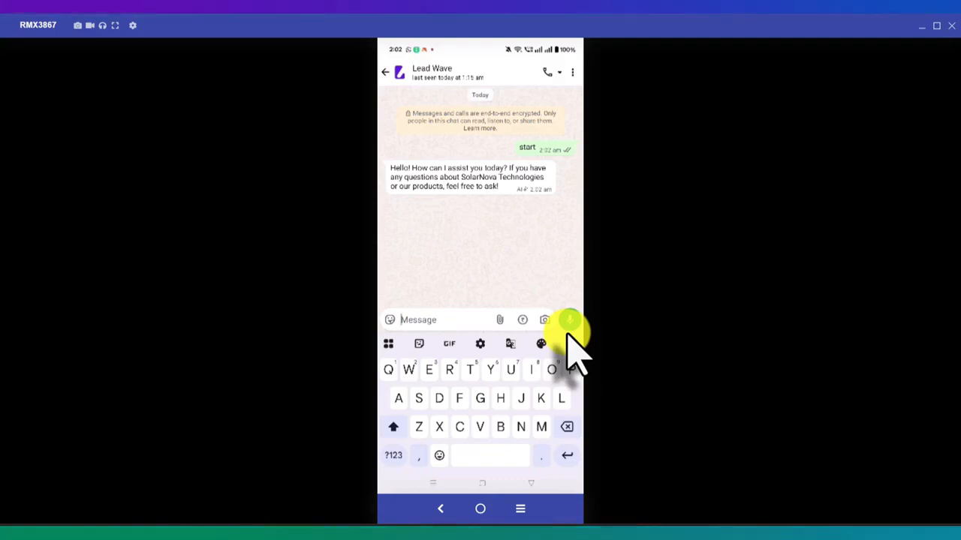
{"action": "type", "text": "W"}
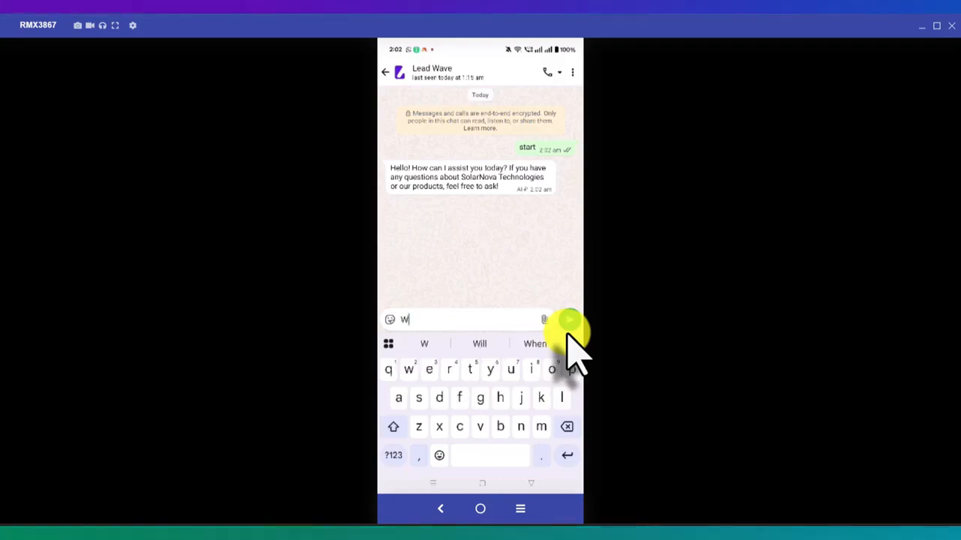
{"action": "type", "text": "here "}
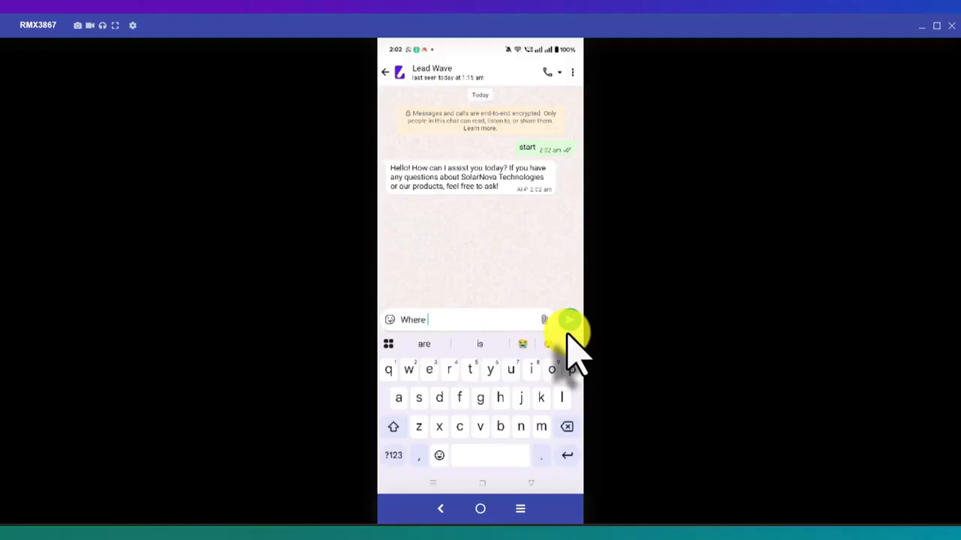
{"action": "type", "text": "is yo"}
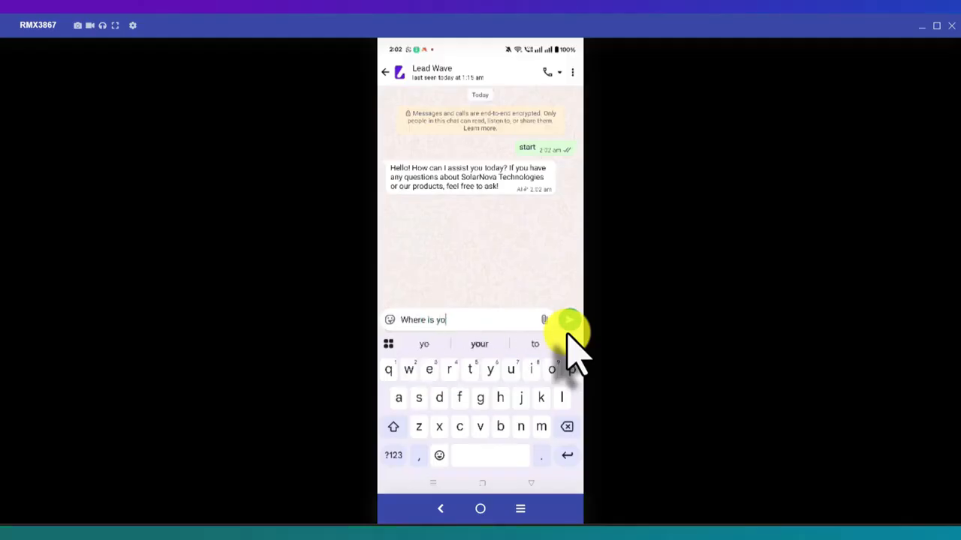
{"action": "type", "text": "ur office "}
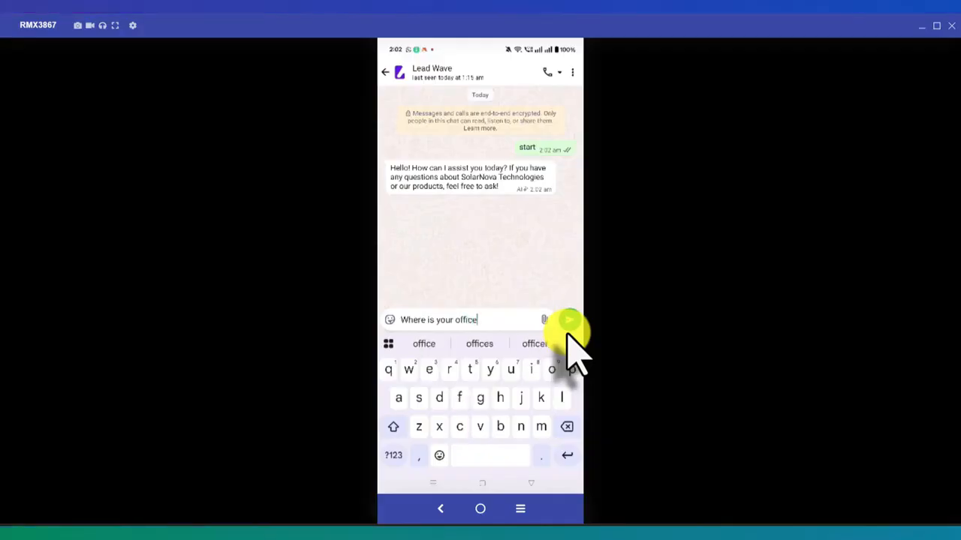
{"action": "type", "text": "?"}
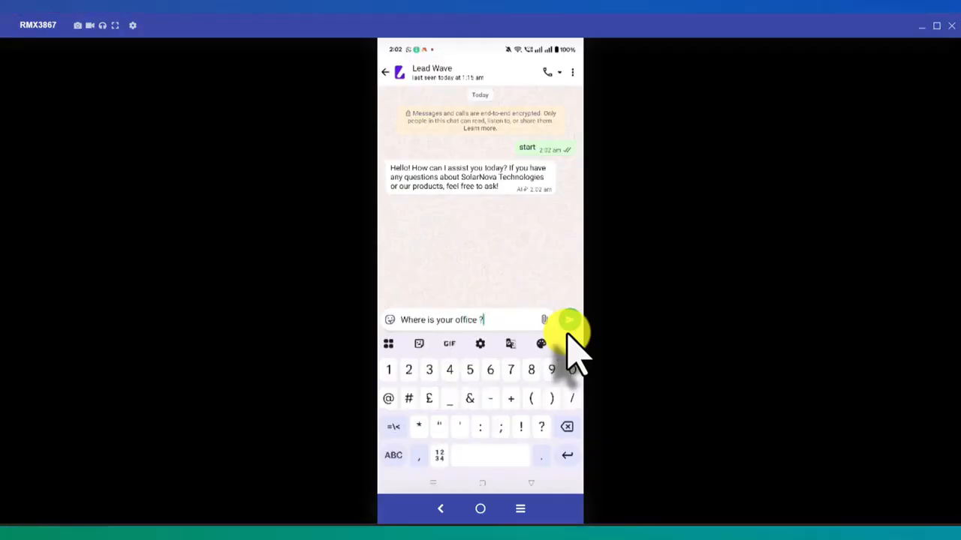
{"action": "left_click", "coordinate": [569, 321]}
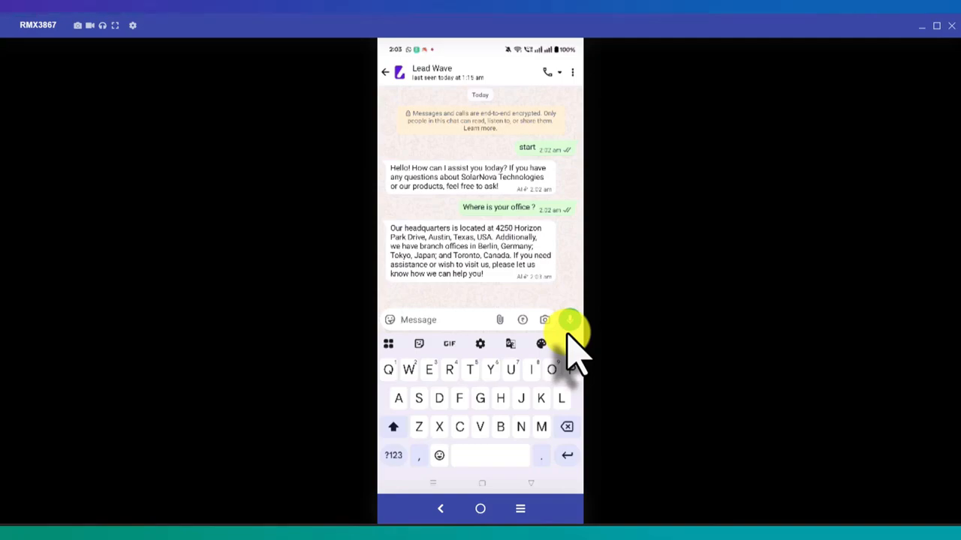
- Send the bot 'Give me your contact number' and then 'Who is the owner'
{"action": "type", "text": "Gi"}
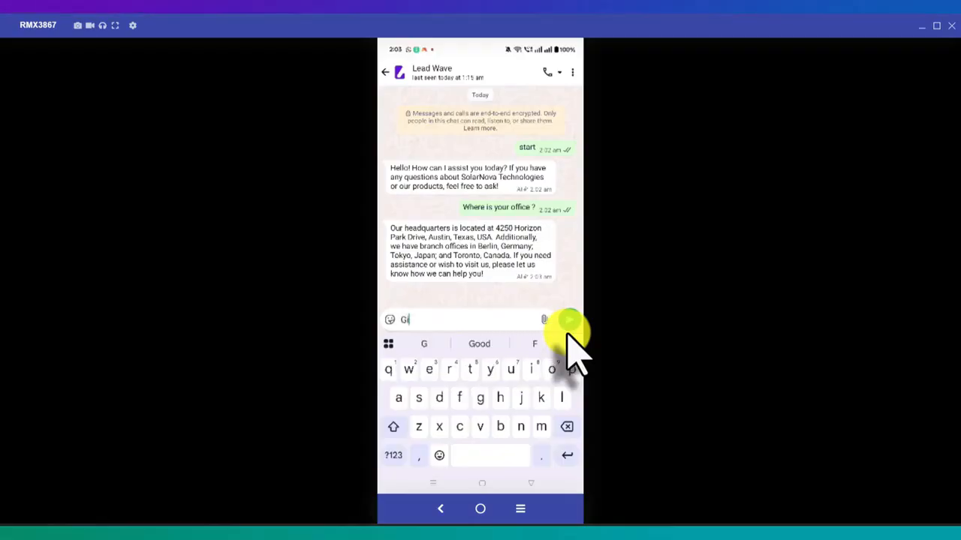
{"action": "type", "text": "ve m"}
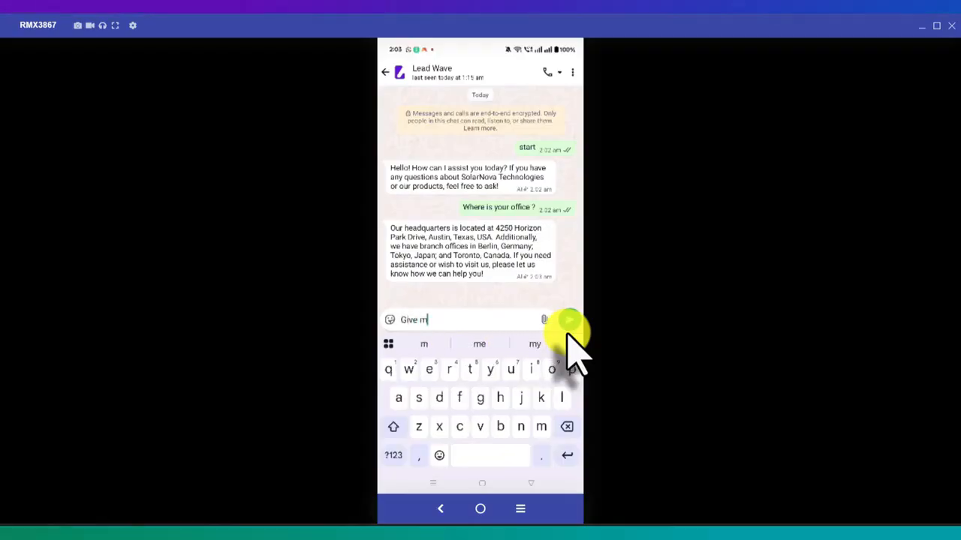
{"action": "type", "text": "e you"}
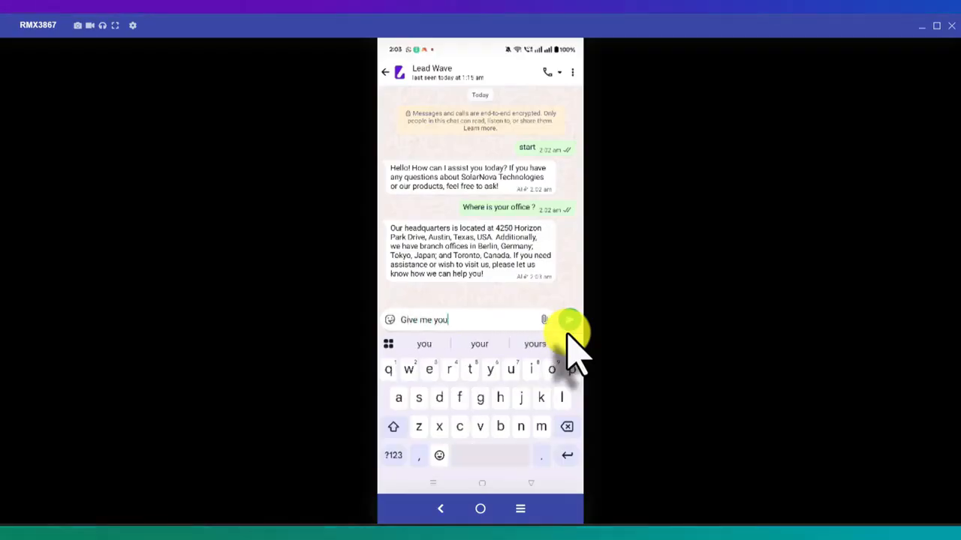
{"action": "type", "text": "r con"}
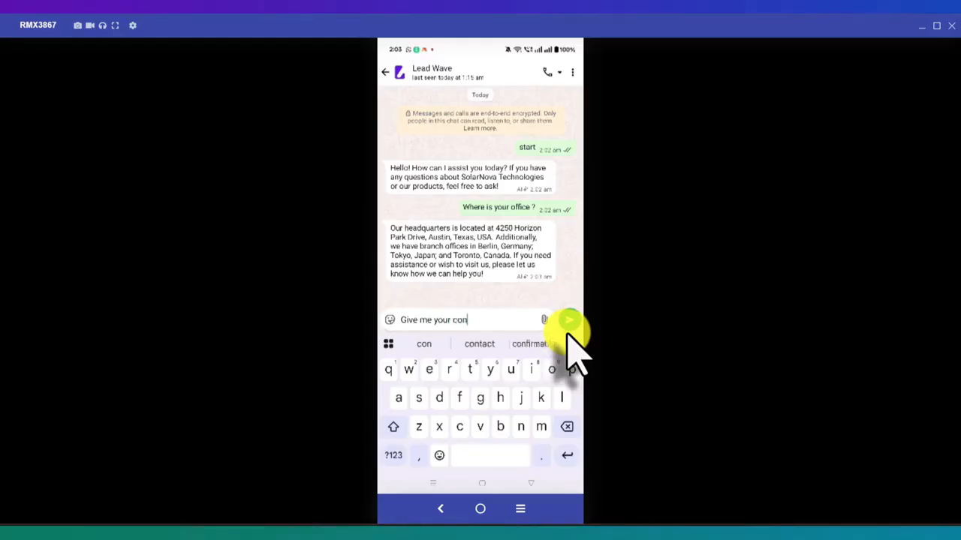
{"action": "type", "text": "tact "}
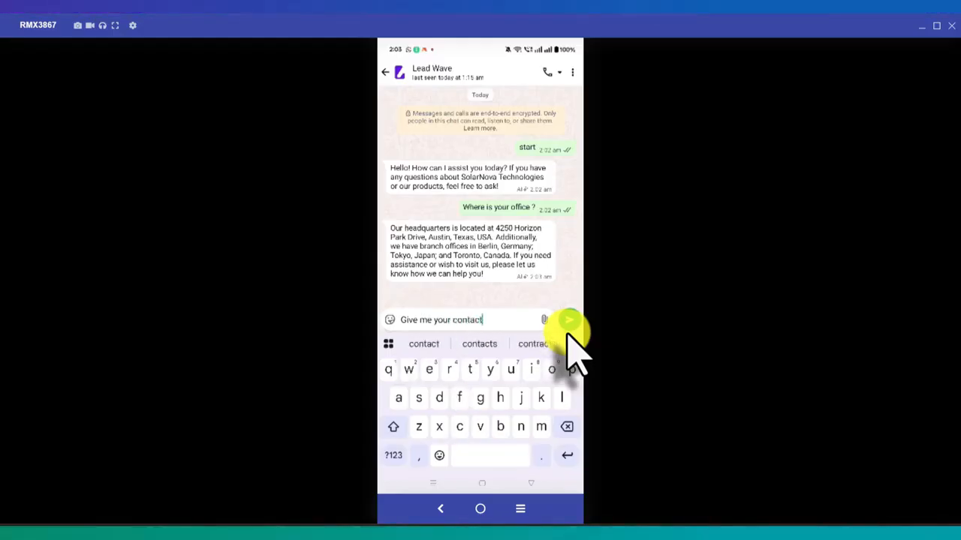
{"action": "type", "text": "number"}
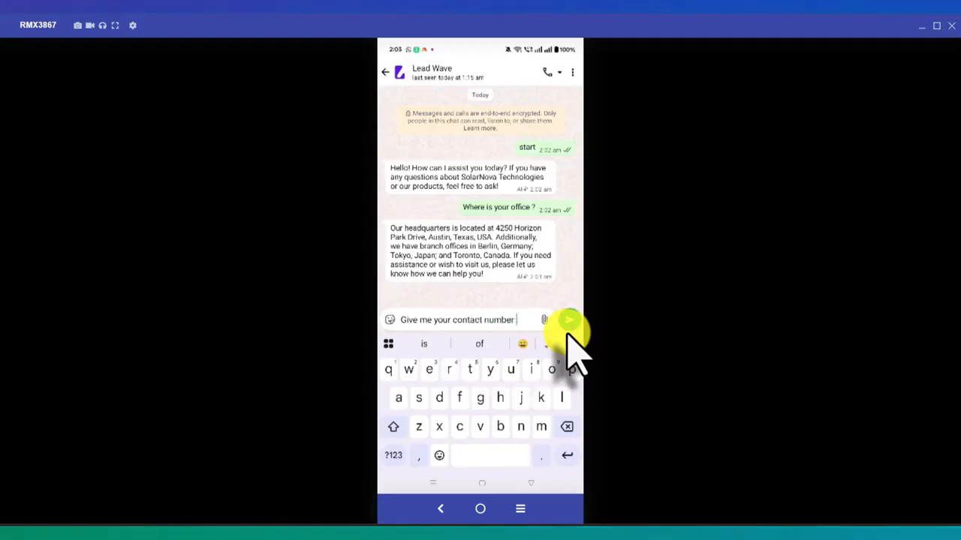
{"action": "left_click", "coordinate": [568, 330]}
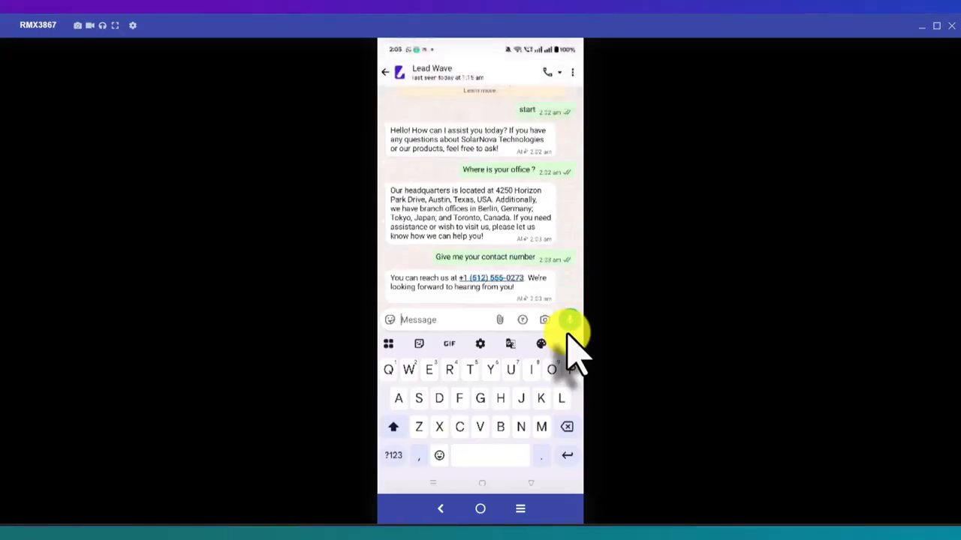
{"action": "type", "text": "Who "}
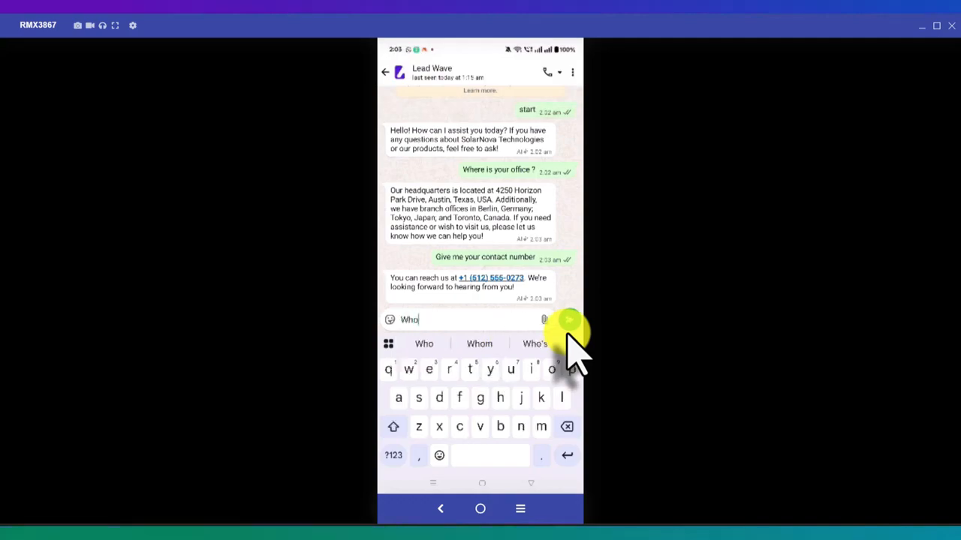
{"action": "type", "text": "is the o"}
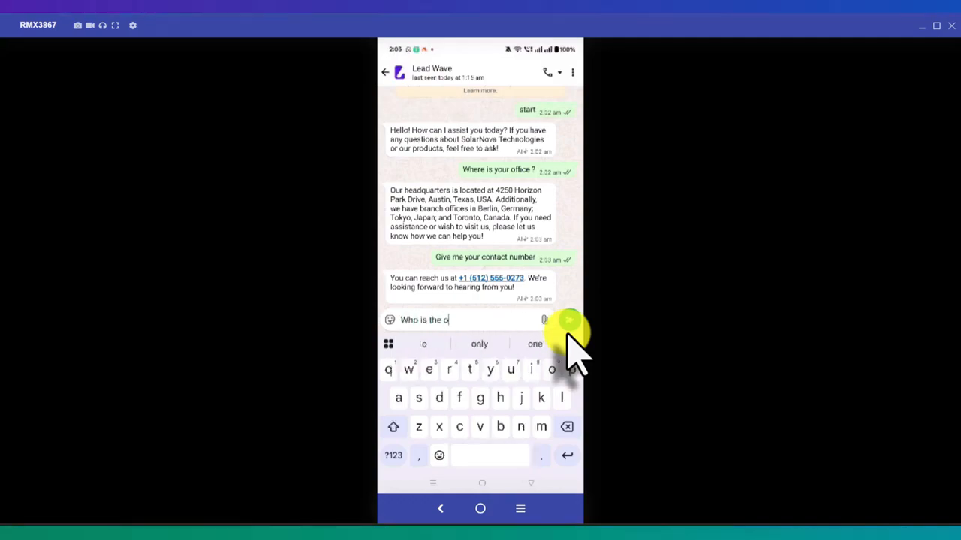
{"action": "type", "text": "wner"}
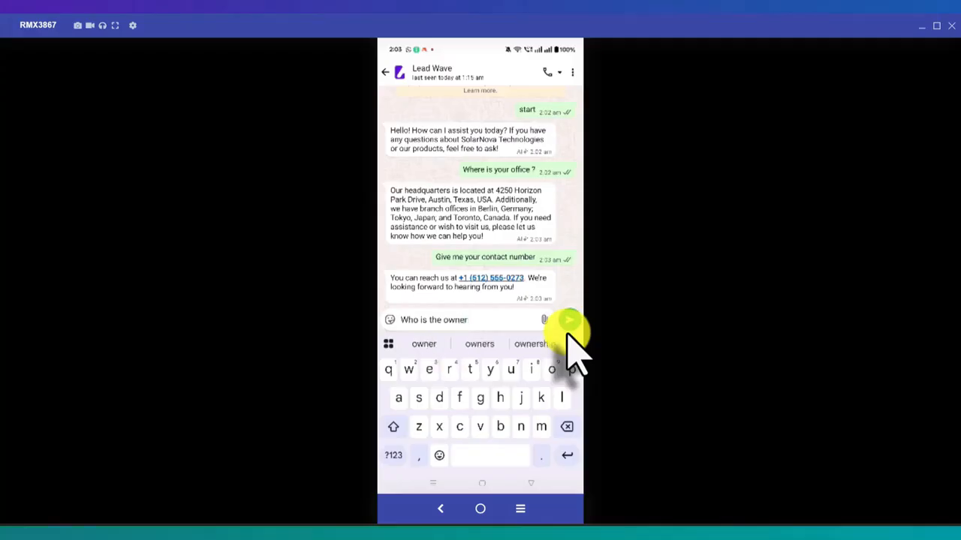
{"action": "left_click", "coordinate": [567, 331]}
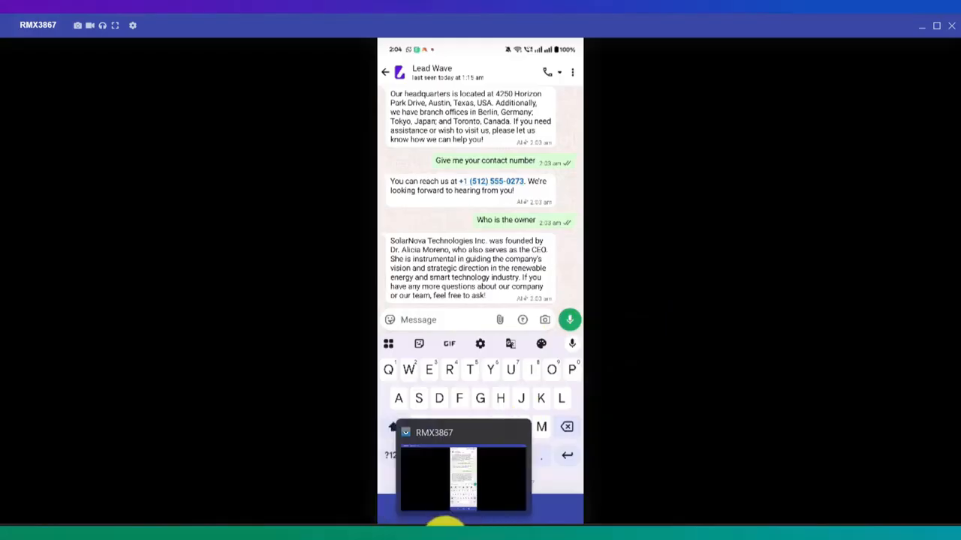
- Review the Test chatbot's settings and System Prompt, then cancel the editor without saving
{"action": "left_click", "coordinate": [434, 526]}
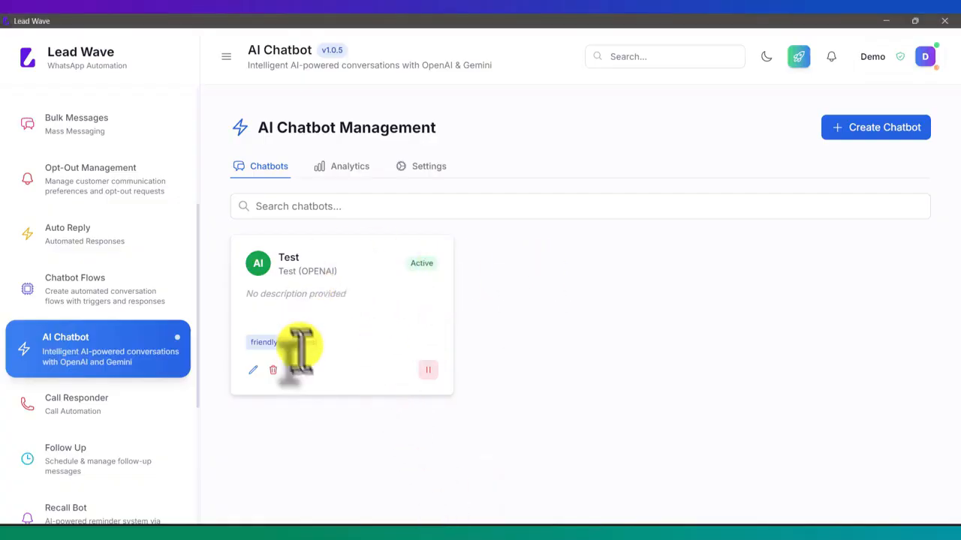
{"action": "left_click", "coordinate": [253, 369]}
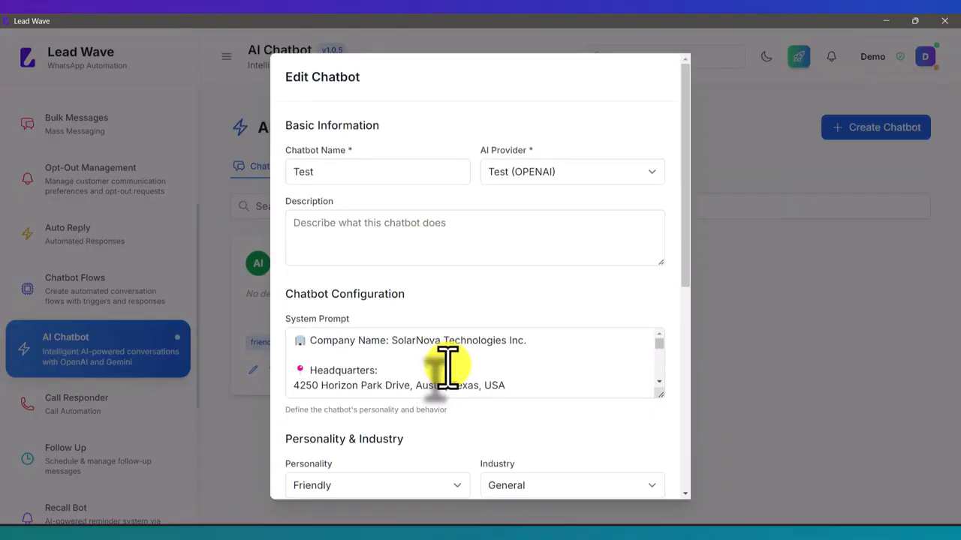
{"action": "scroll", "coordinate": [485, 364], "scroll_direction": "down", "scroll_amount": 10}
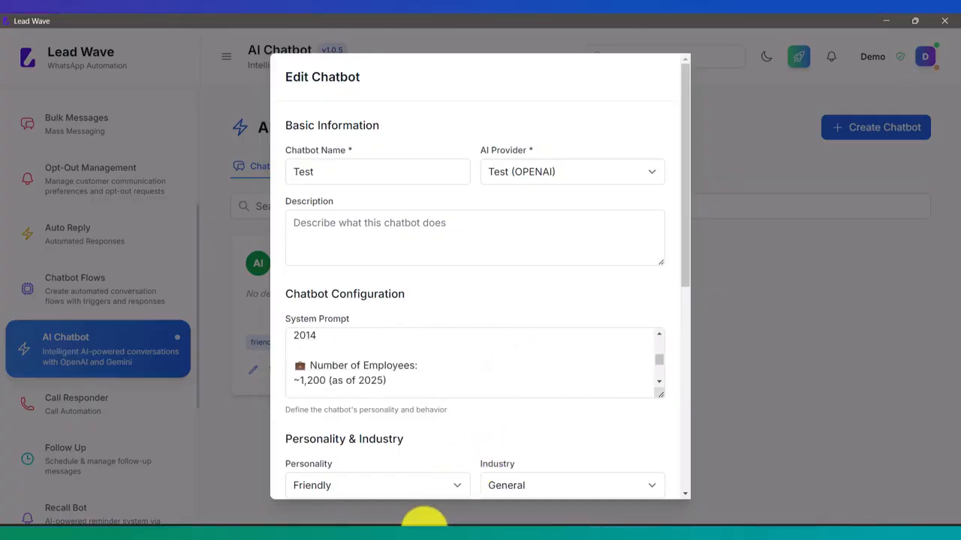
{"action": "left_click", "coordinate": [459, 526]}
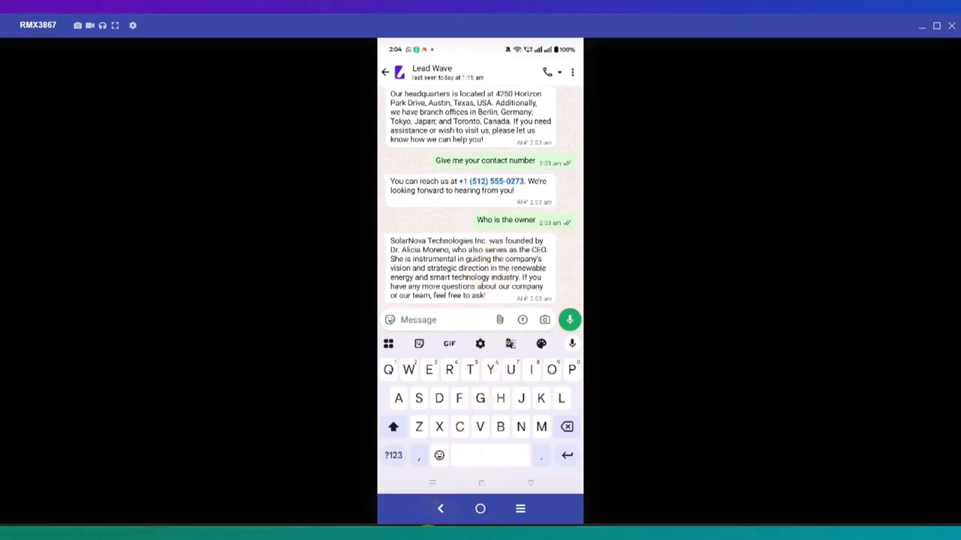
{"action": "left_click", "coordinate": [428, 525]}
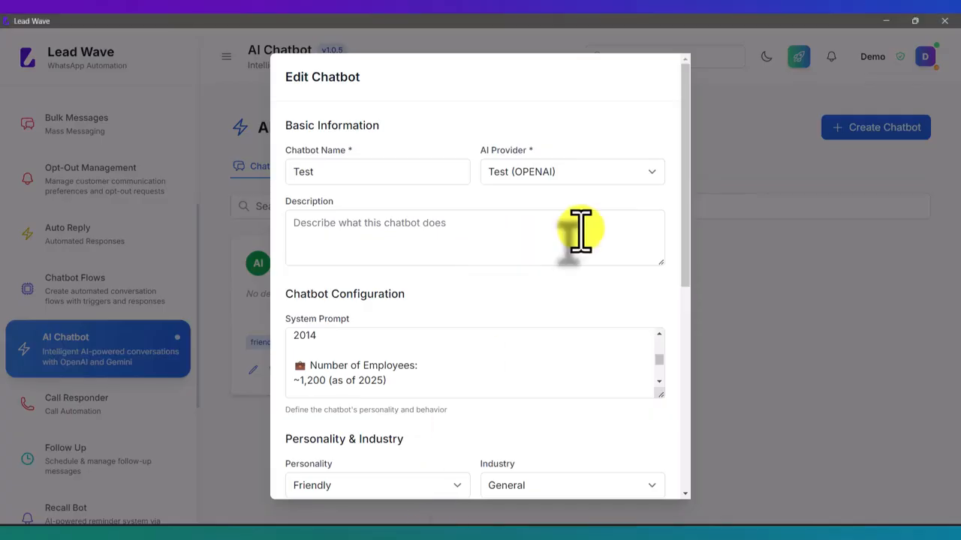
{"action": "scroll", "coordinate": [580, 232], "scroll_direction": "down", "scroll_amount": 5}
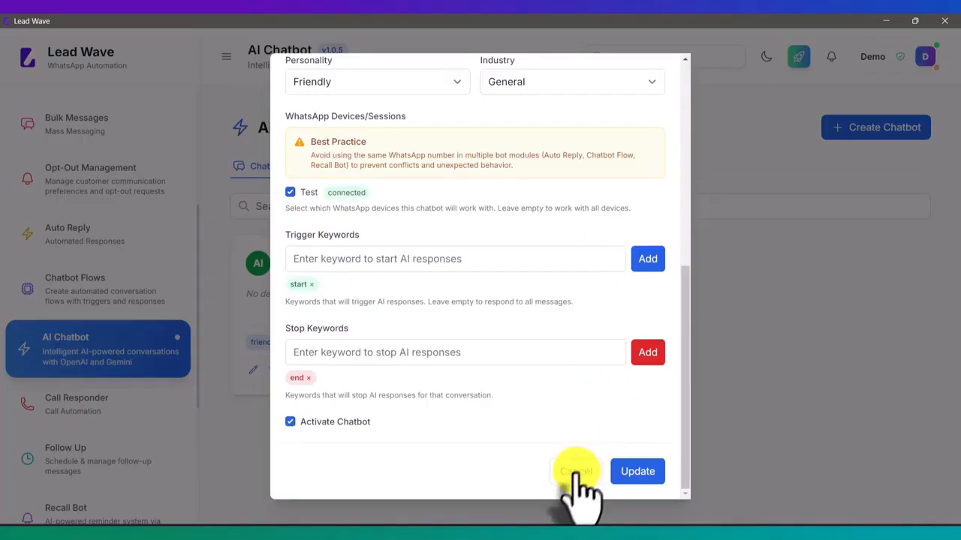
{"action": "left_click", "coordinate": [576, 472]}
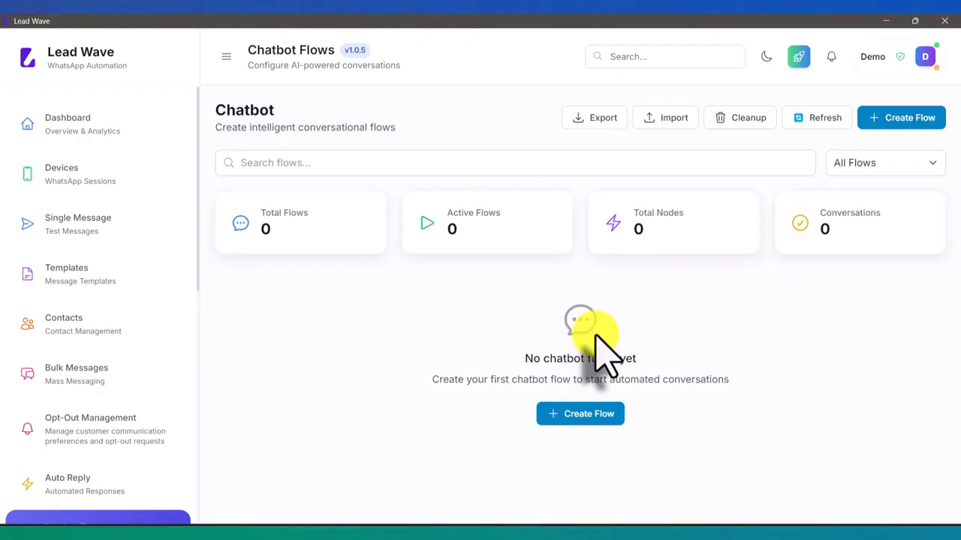
{"action": "scroll", "coordinate": [167, 268], "scroll_direction": "down", "scroll_amount": 2}
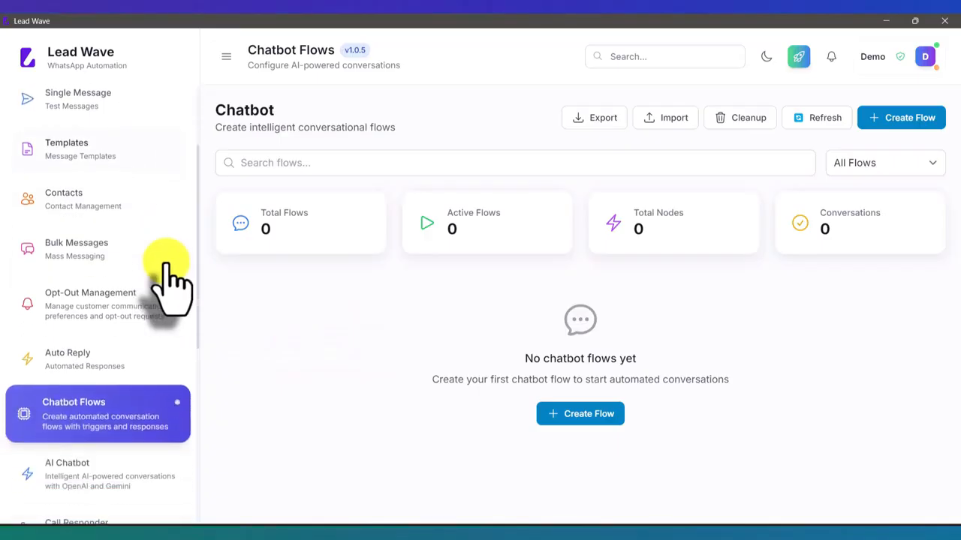
{"action": "scroll", "coordinate": [158, 278], "scroll_direction": "down", "scroll_amount": 3}
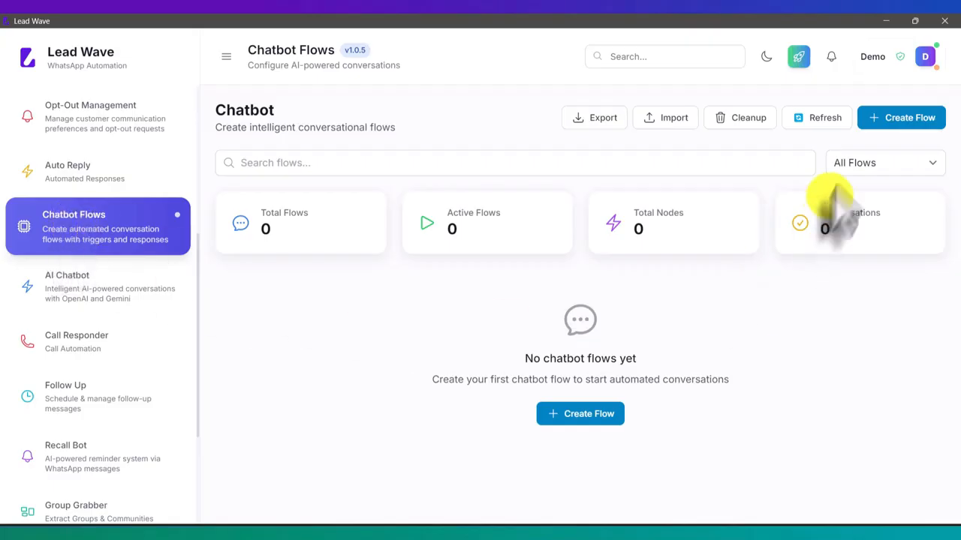
{"action": "left_click", "coordinate": [903, 120]}
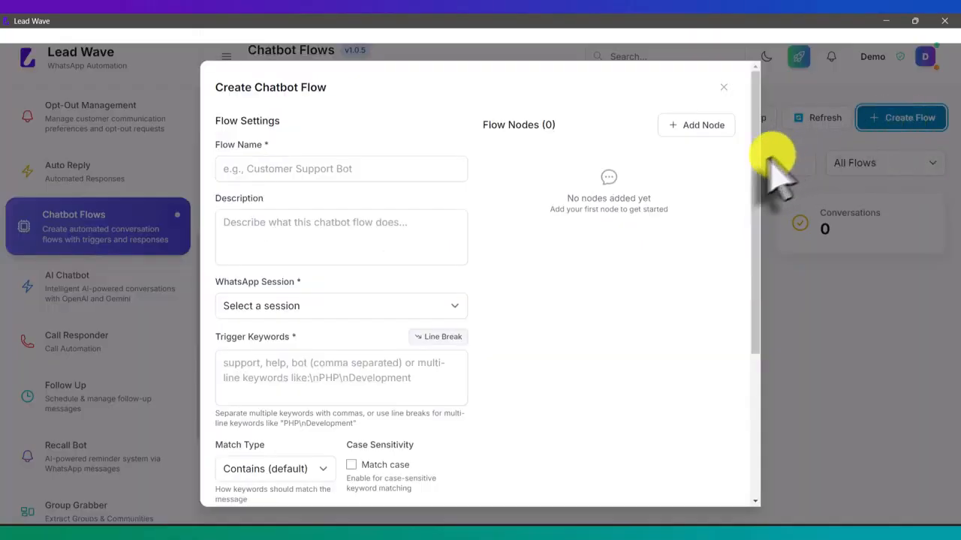
- Name the flow Test, choose the Test WhatsApp session and enter trigger keyword 'help'
{"action": "left_click", "coordinate": [400, 175]}
{"action": "type", "text": "Test"}
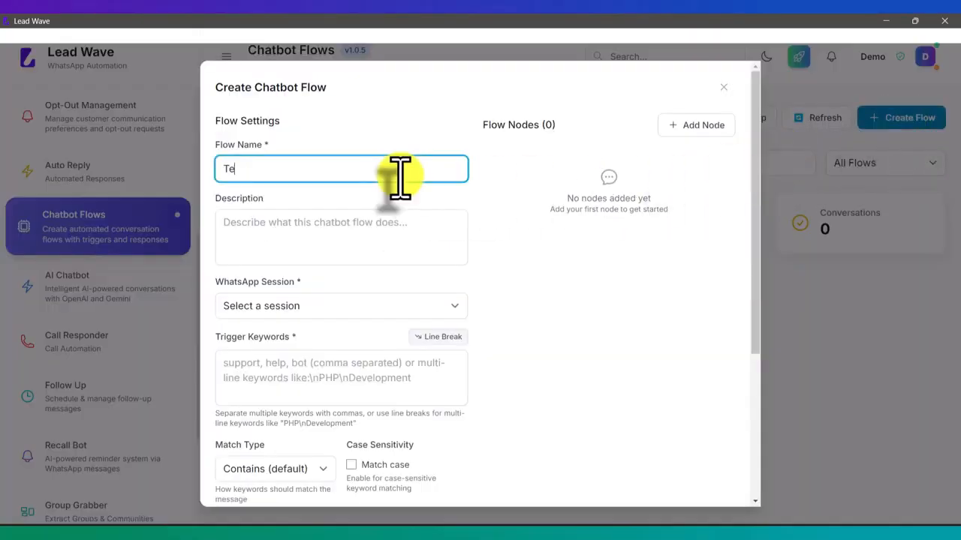
{"action": "left_click", "coordinate": [349, 232]}
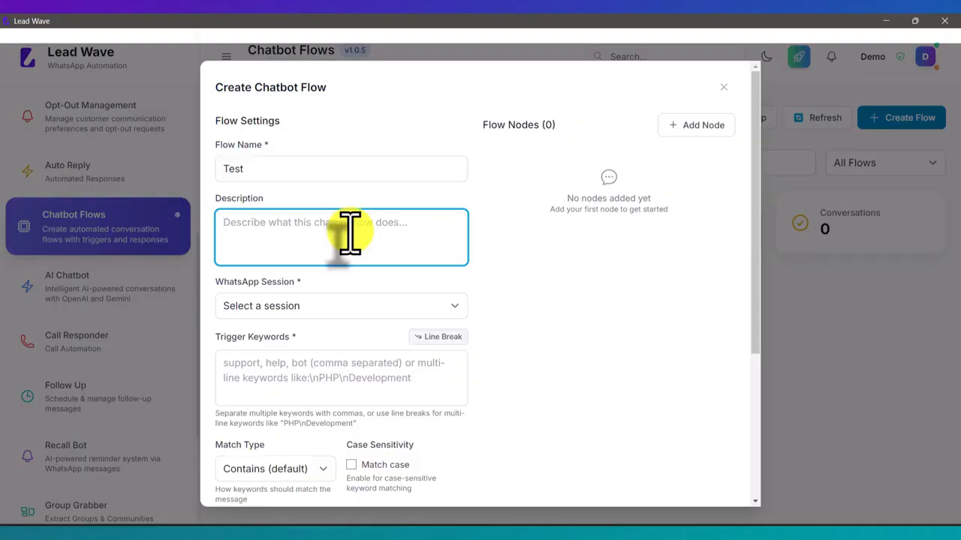
{"action": "left_click", "coordinate": [301, 313]}
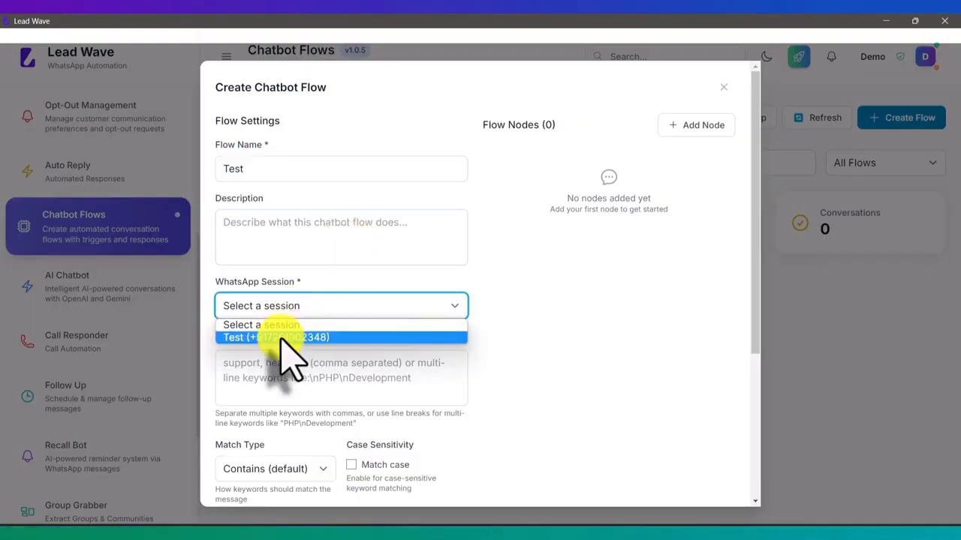
{"action": "left_click", "coordinate": [282, 337]}
{"action": "left_click", "coordinate": [291, 369]}
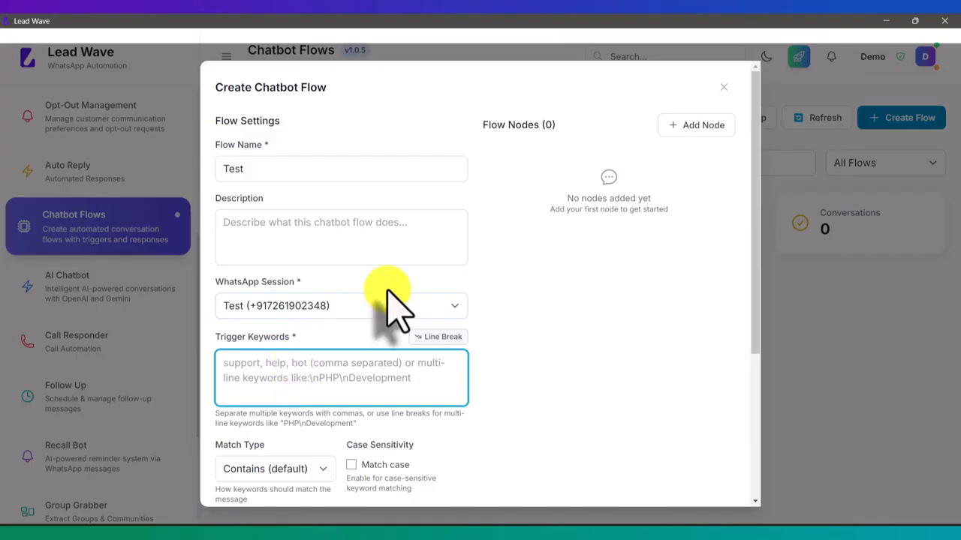
{"action": "type", "text": "he"}
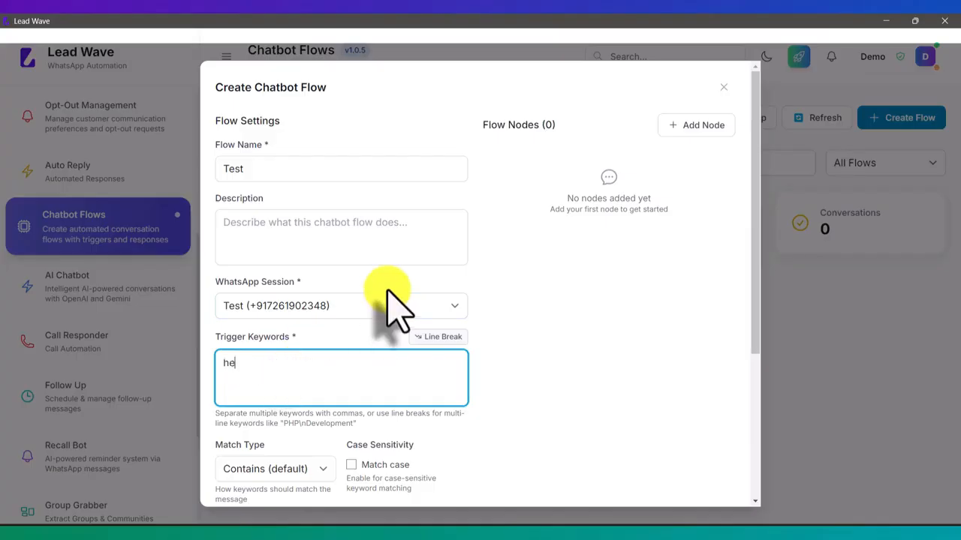
{"action": "type", "text": "lp"}
- Try keyword 'Help' with match case on, then revert to lowercase 'help' with match case off
{"action": "scroll", "coordinate": [579, 306], "scroll_direction": "down", "scroll_amount": 1}
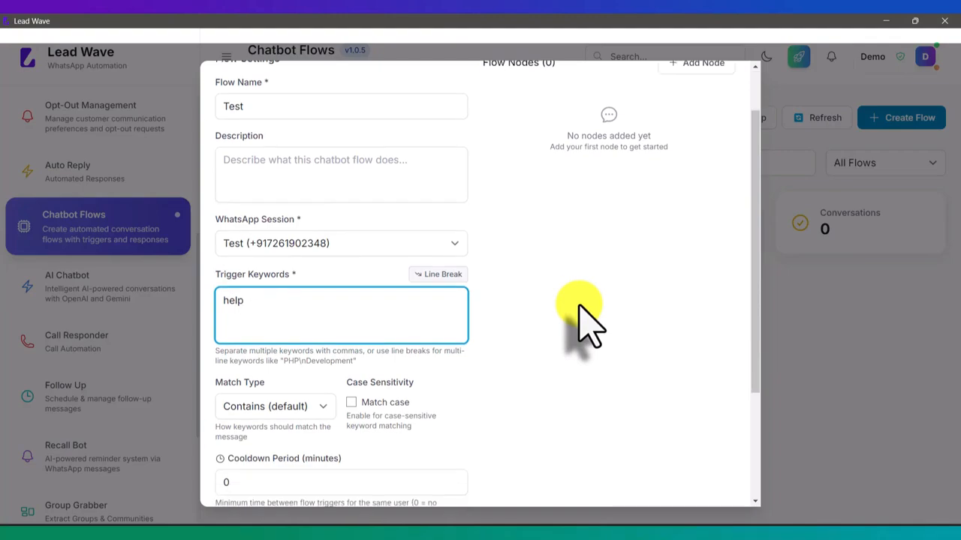
{"action": "scroll", "coordinate": [524, 313], "scroll_direction": "down", "scroll_amount": 2}
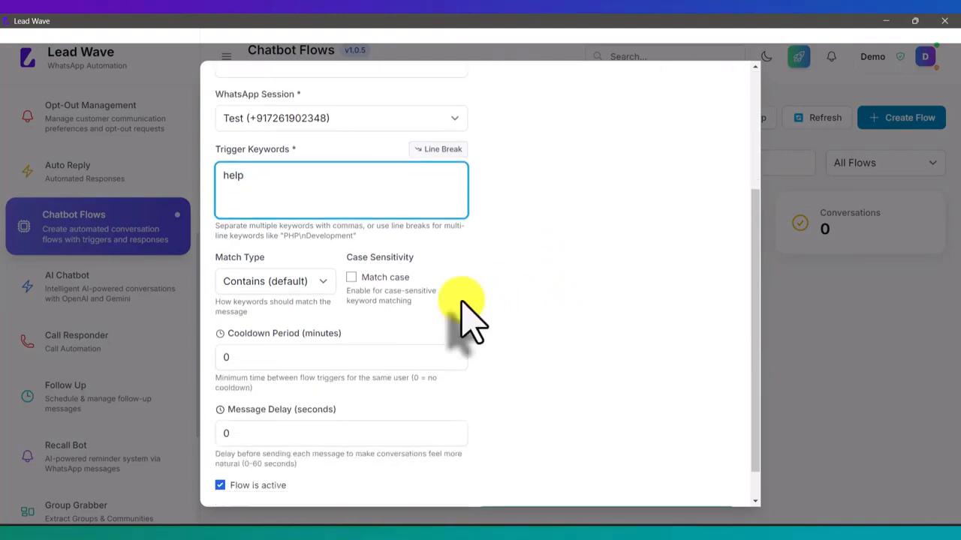
{"action": "left_click_drag", "start_coordinate": [296, 188], "coordinate": [193, 193]}
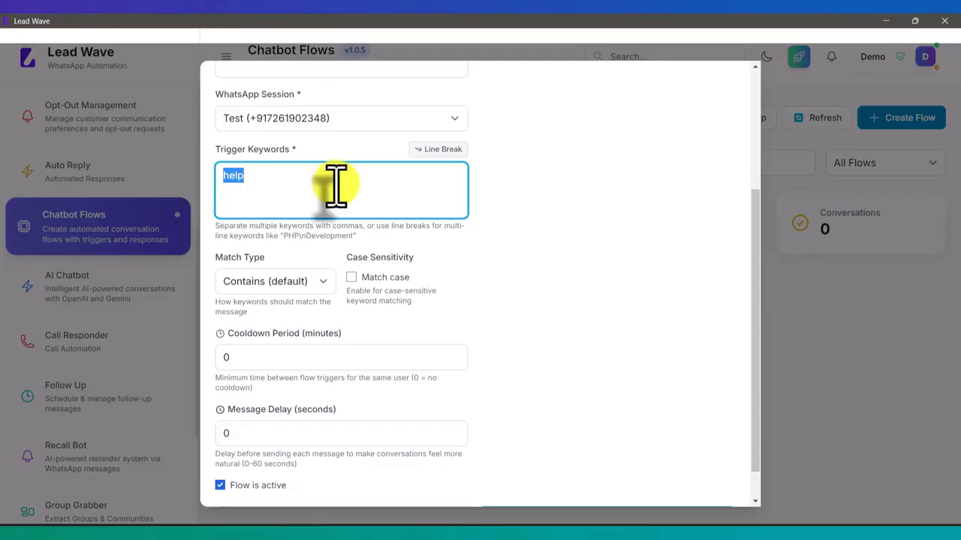
{"action": "type", "text": "Help"}
{"action": "left_click", "coordinate": [352, 277]}
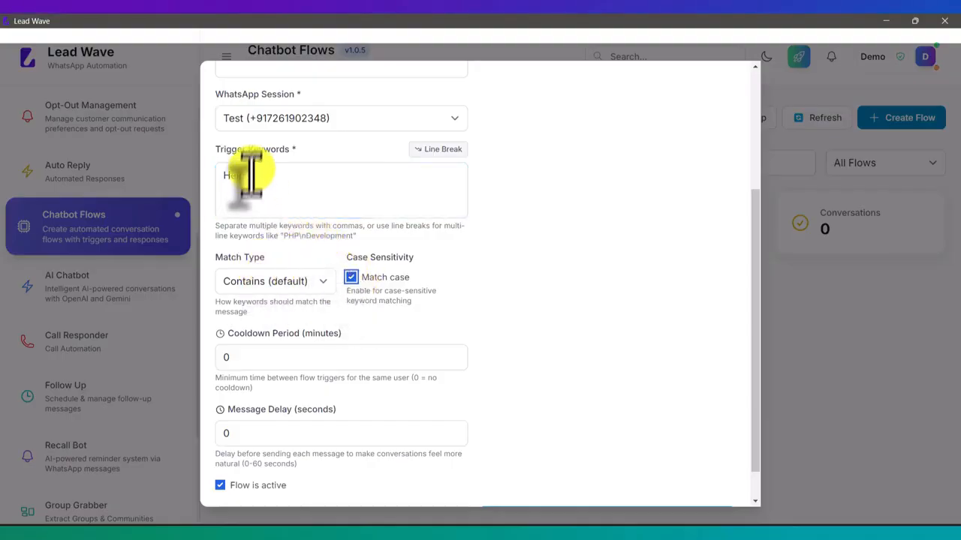
{"action": "left_click_drag", "start_coordinate": [253, 176], "coordinate": [218, 175]}
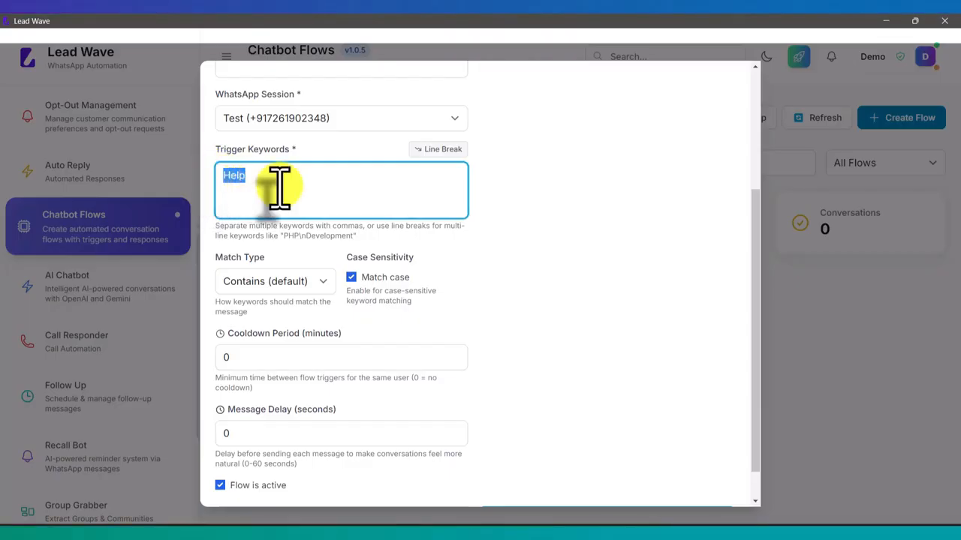
{"action": "left_click", "coordinate": [351, 277]}
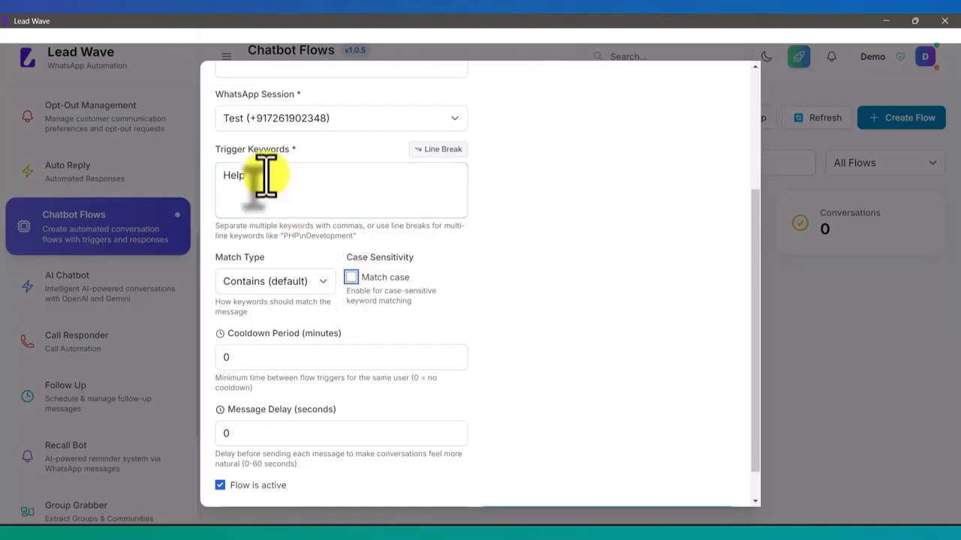
{"action": "left_click_drag", "start_coordinate": [266, 177], "coordinate": [182, 170]}
{"action": "type", "text": "help"}
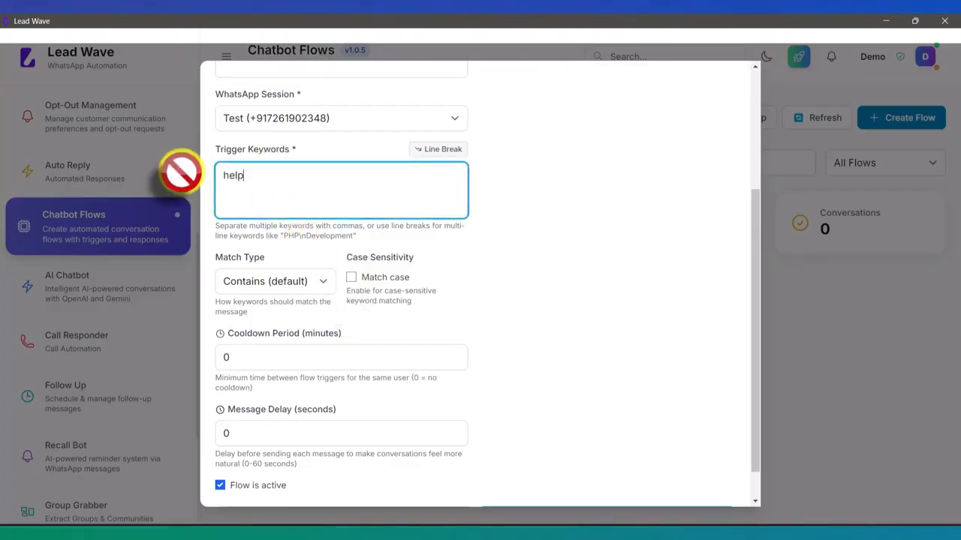
- Keep Contains as the match type, leave cooldown at 0, and set Message Delay to 5
{"action": "left_click", "coordinate": [291, 282]}
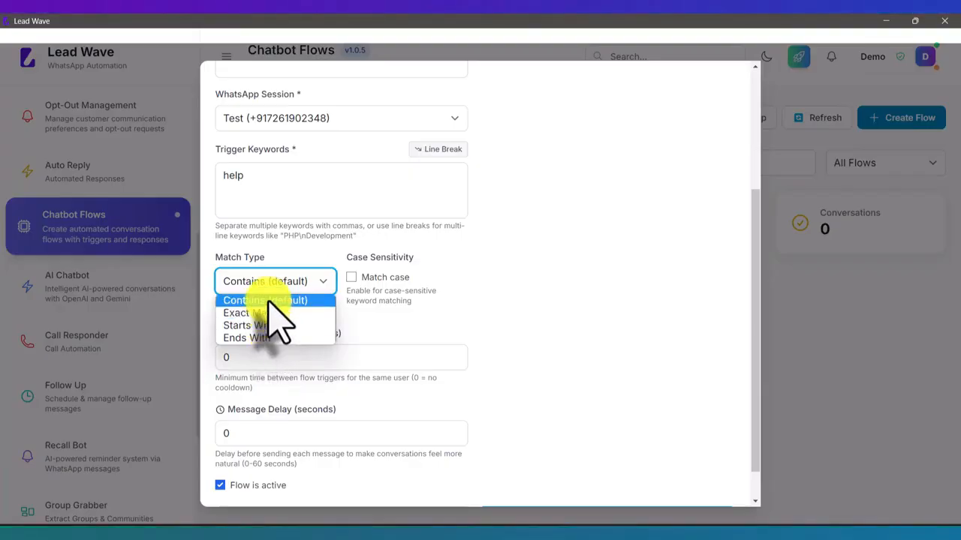
{"action": "left_click", "coordinate": [269, 300]}
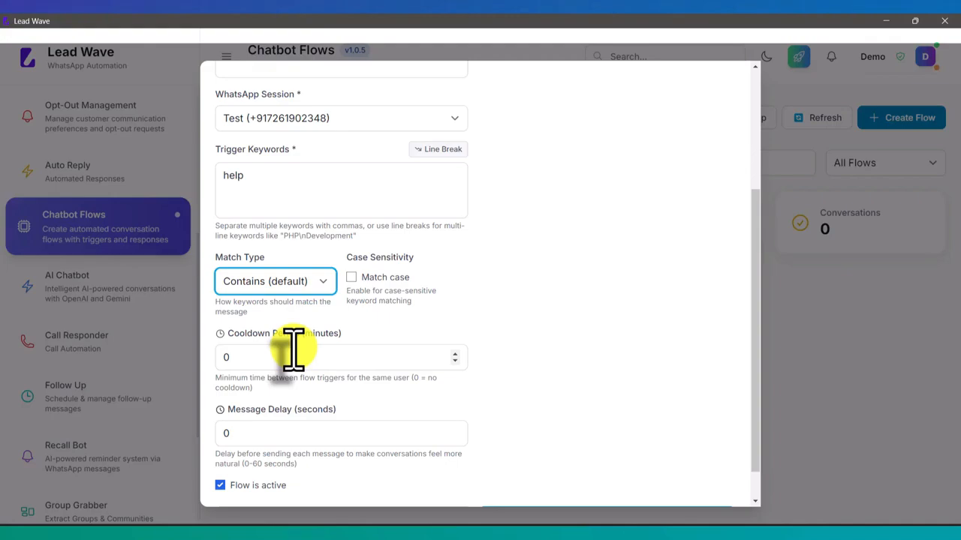
{"action": "left_click_drag", "start_coordinate": [262, 174], "coordinate": [219, 174]}
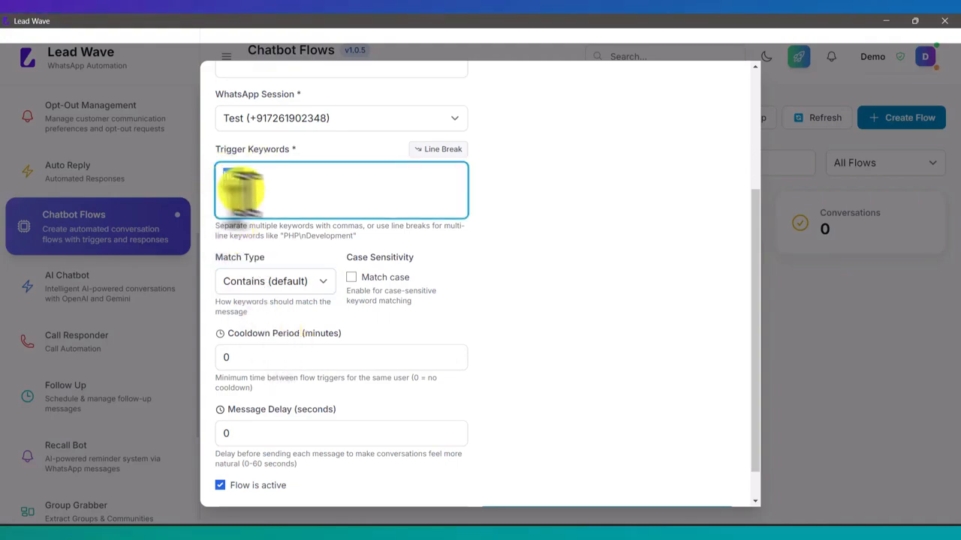
{"action": "left_click", "coordinate": [240, 357]}
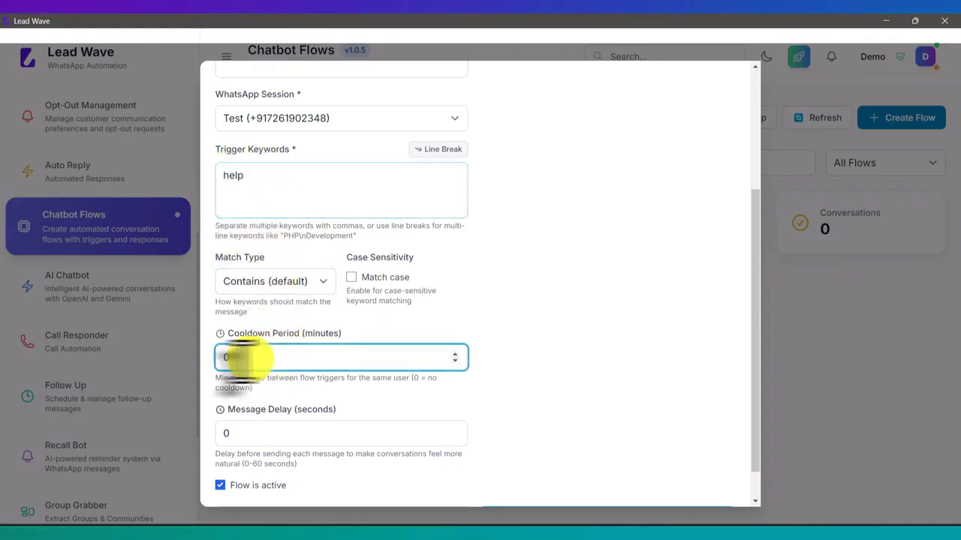
{"action": "left_click", "coordinate": [532, 300]}
{"action": "scroll", "coordinate": [537, 304], "scroll_direction": "down", "scroll_amount": 1}
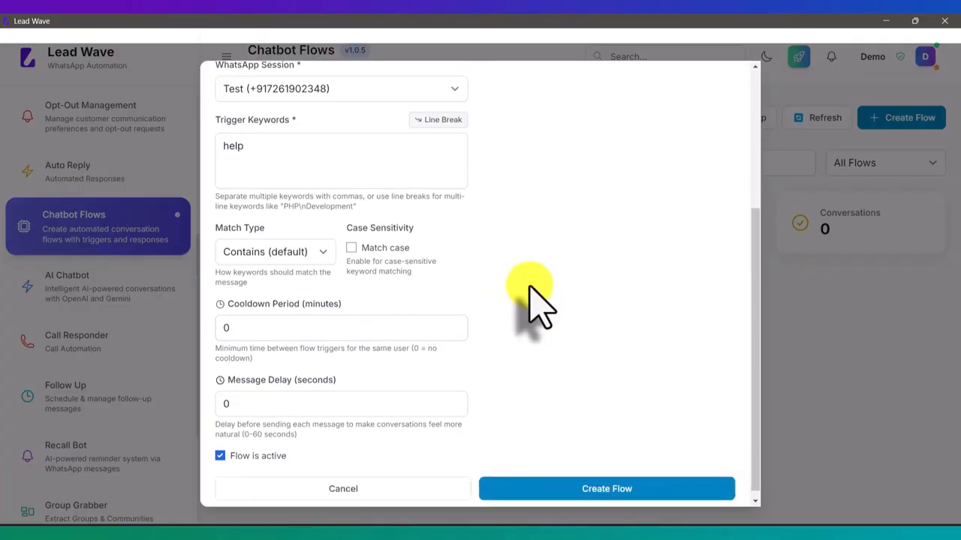
{"action": "left_click_drag", "start_coordinate": [256, 398], "coordinate": [216, 398]}
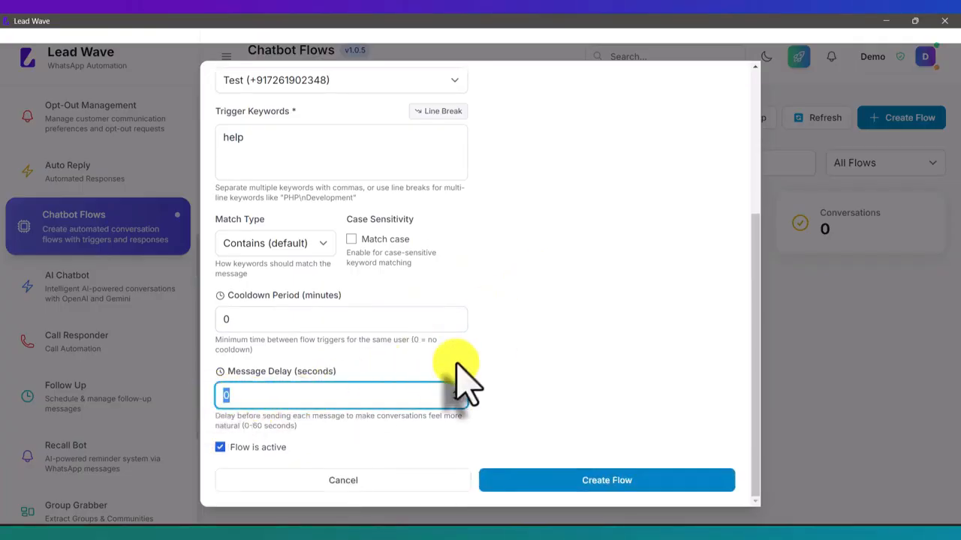
{"action": "type", "text": "5"}
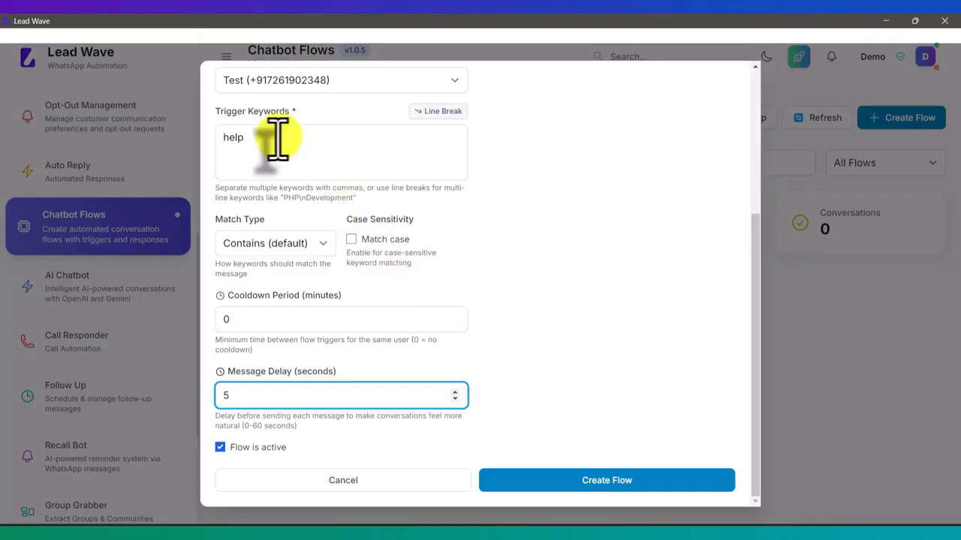
{"action": "left_click_drag", "start_coordinate": [245, 139], "coordinate": [212, 142]}
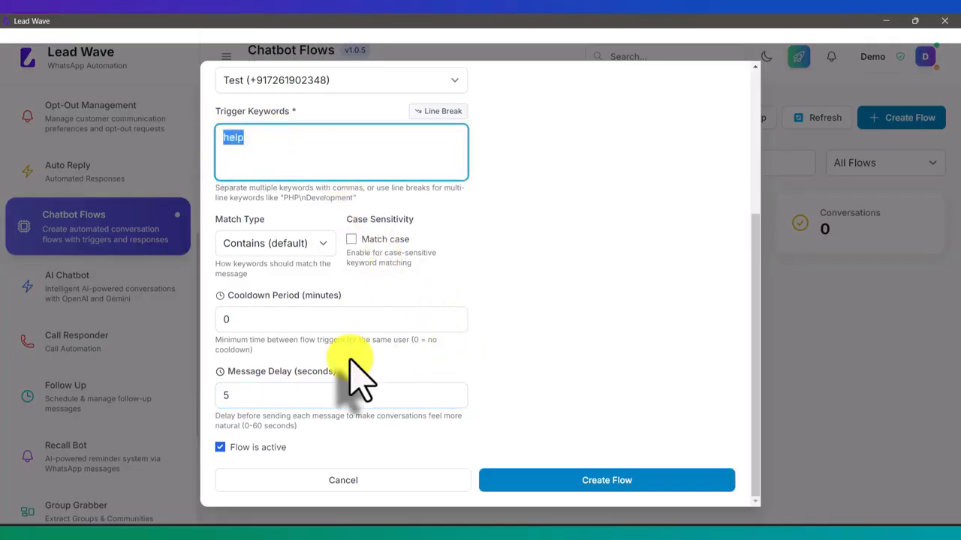
{"action": "left_click", "coordinate": [244, 395]}
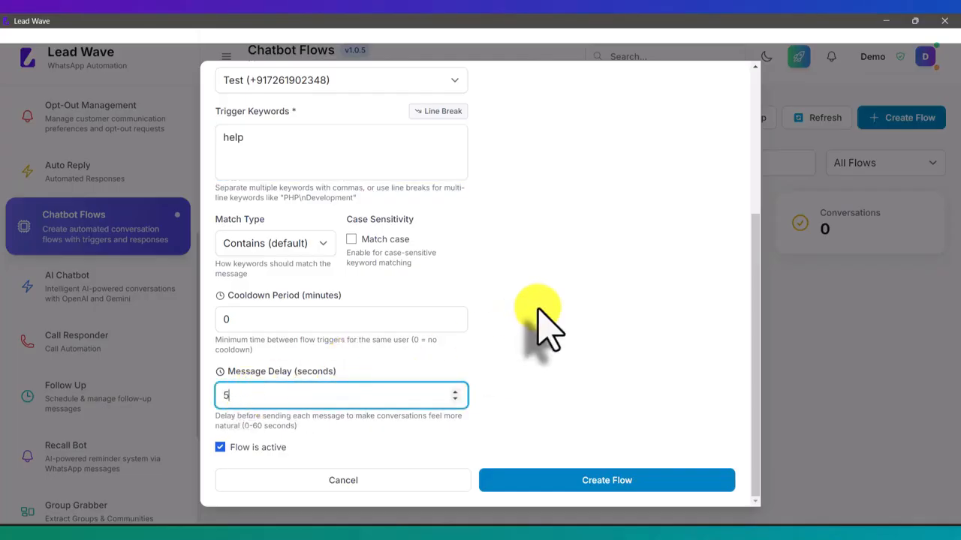
- Scroll the Create Chatbot Flow form back up to the top
{"action": "scroll", "coordinate": [511, 292], "scroll_direction": "up", "scroll_amount": 2}
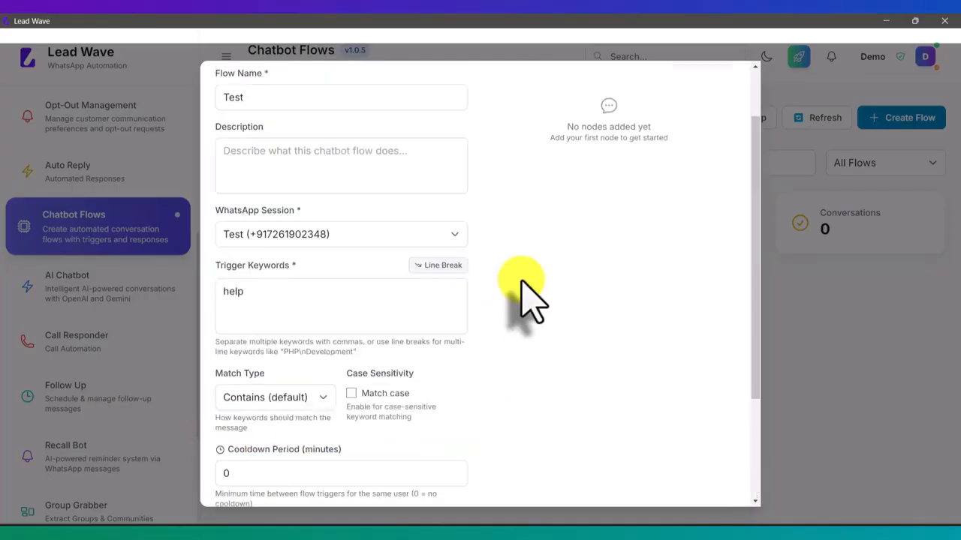
{"action": "scroll", "coordinate": [523, 295], "scroll_direction": "up", "scroll_amount": 1}
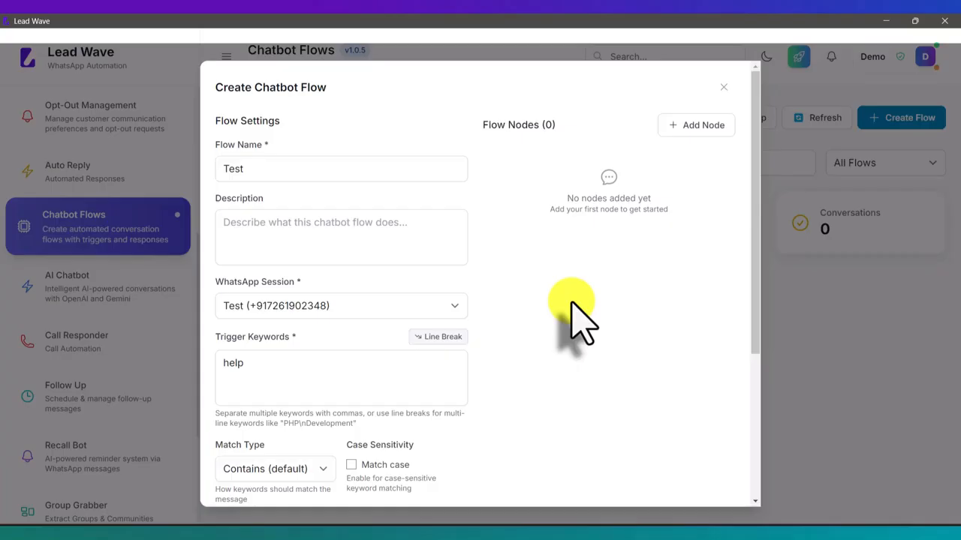
- Add a node named Welcome with message 'Thanks for messaging Lead Wave, how may i help you ?'
{"action": "left_click", "coordinate": [684, 129]}
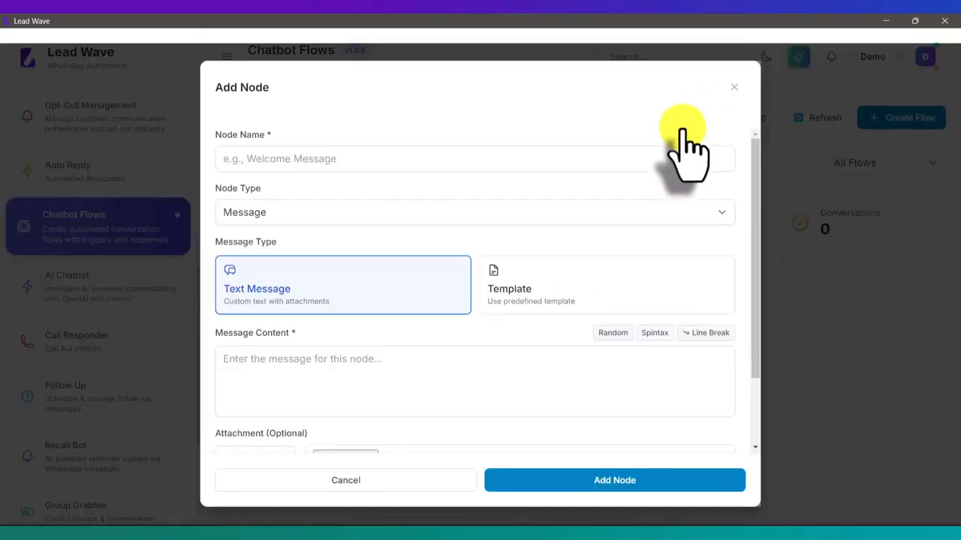
{"action": "left_click", "coordinate": [368, 160]}
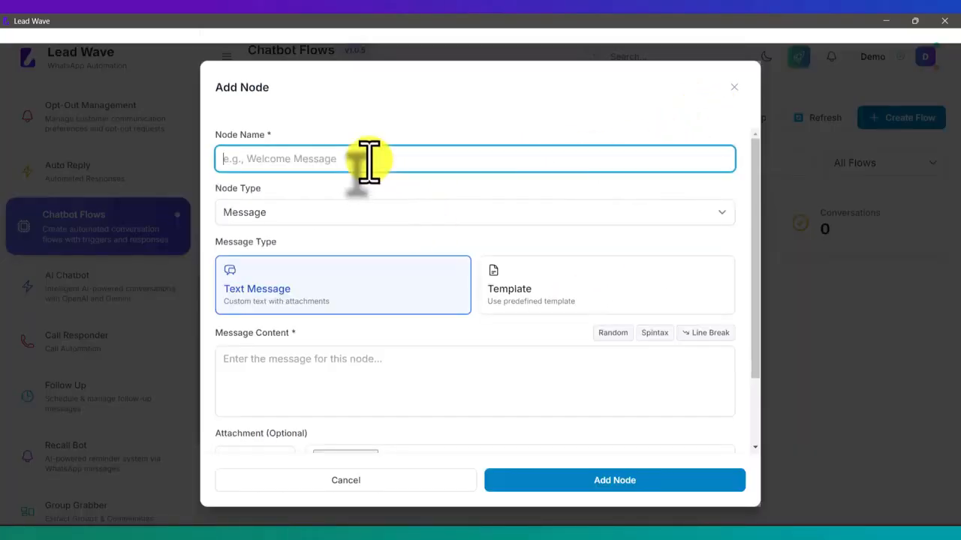
{"action": "type", "text": "Welcome"}
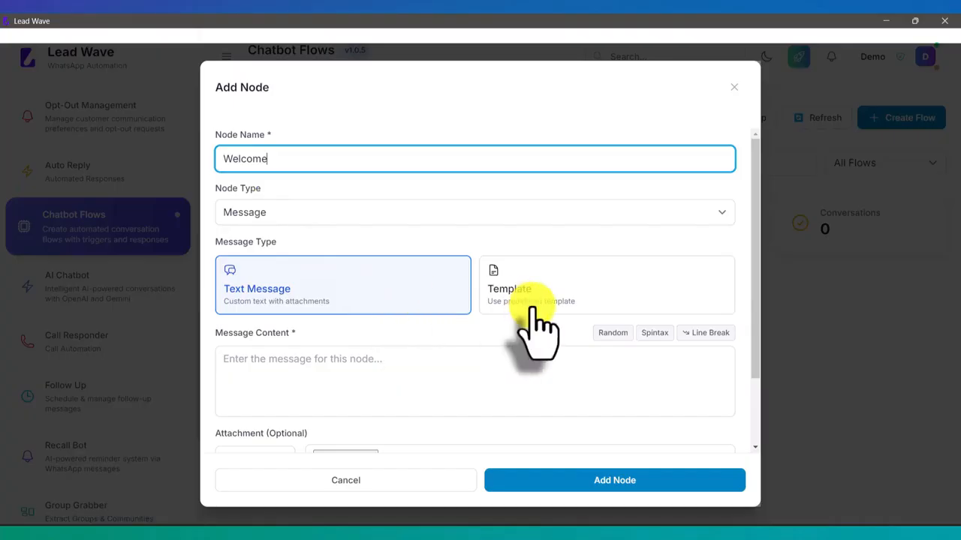
{"action": "scroll", "coordinate": [536, 330], "scroll_direction": "down", "scroll_amount": 1}
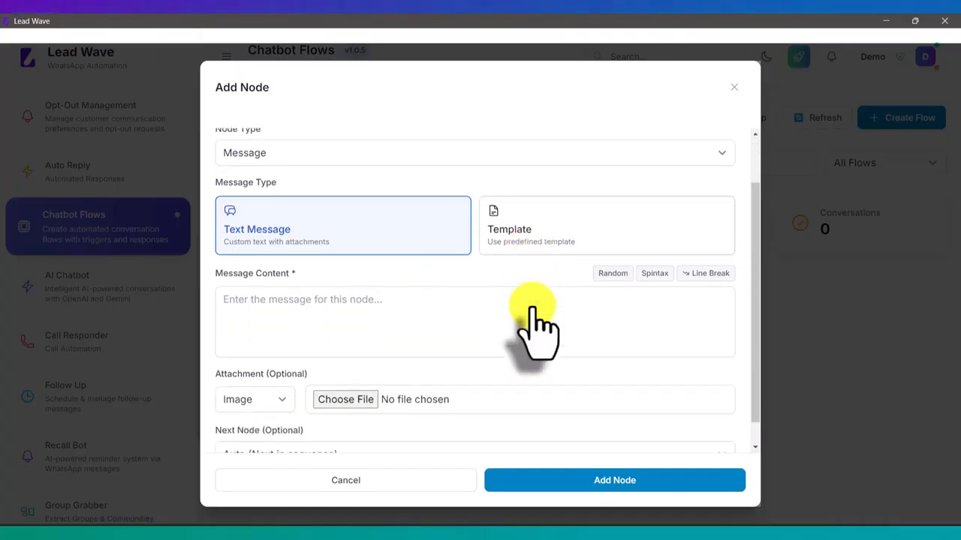
{"action": "left_click", "coordinate": [353, 296]}
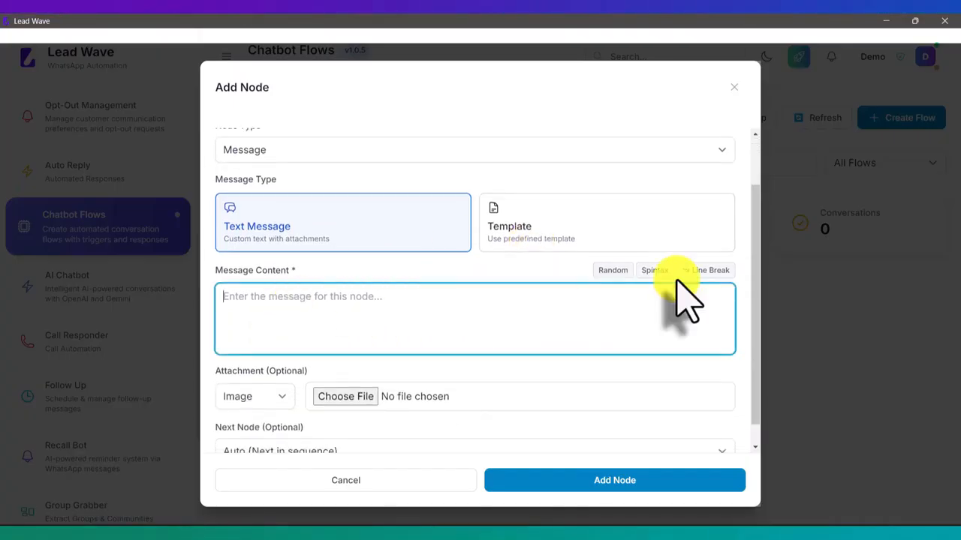
{"action": "type", "text": "Thank"}
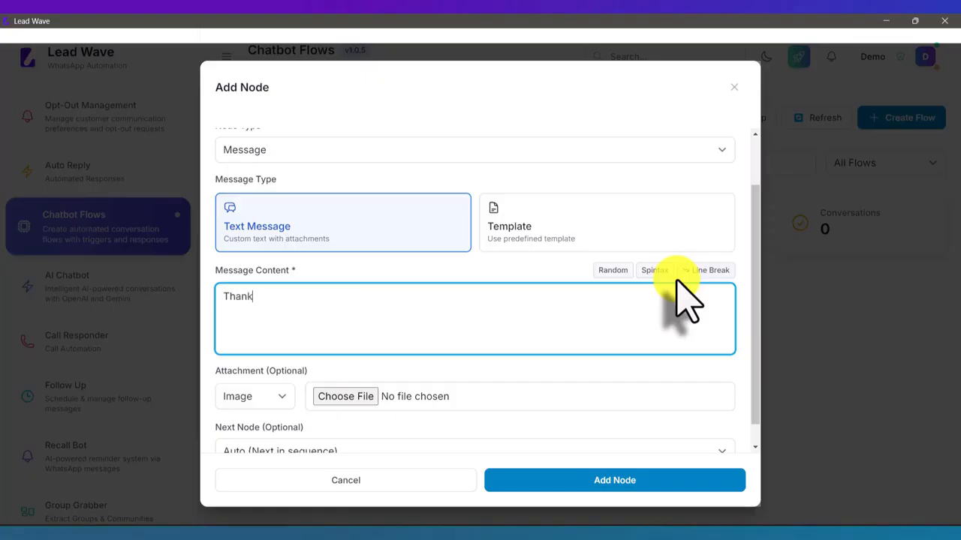
{"action": "type", "text": "s for message"}
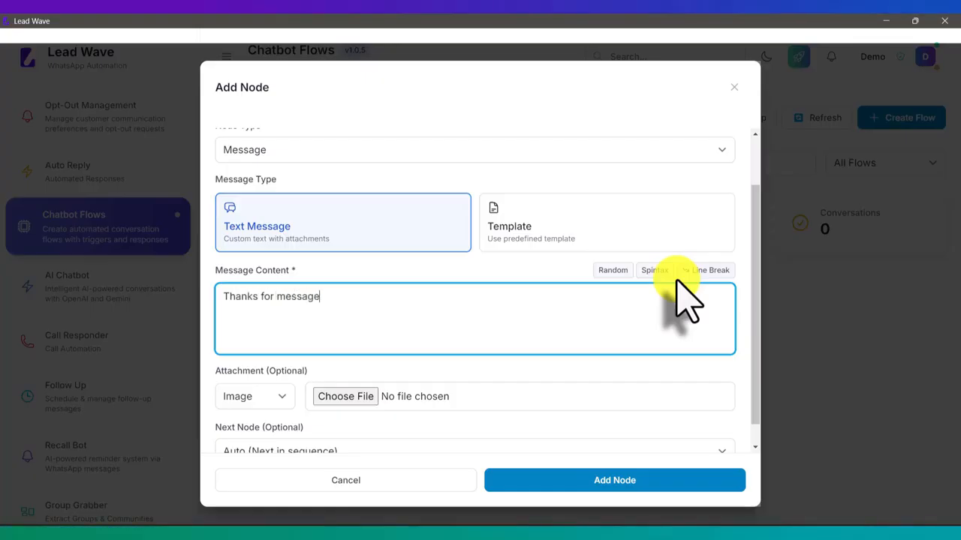
{"action": "key", "text": "BackSpace"}
{"action": "type", "text": "ing Lead Wave, hw"}
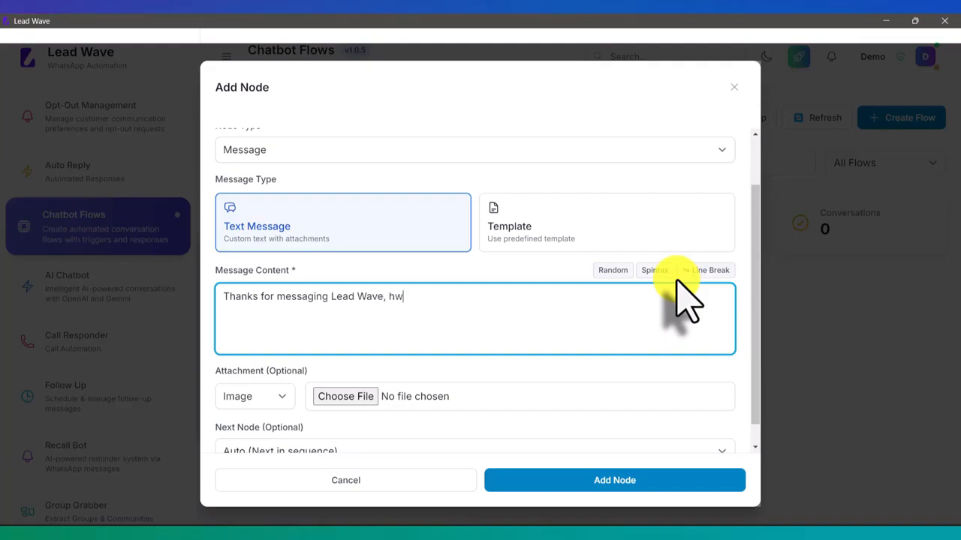
{"action": "key", "text": "BackSpace"}
{"action": "type", "text": "ow may i help you "}
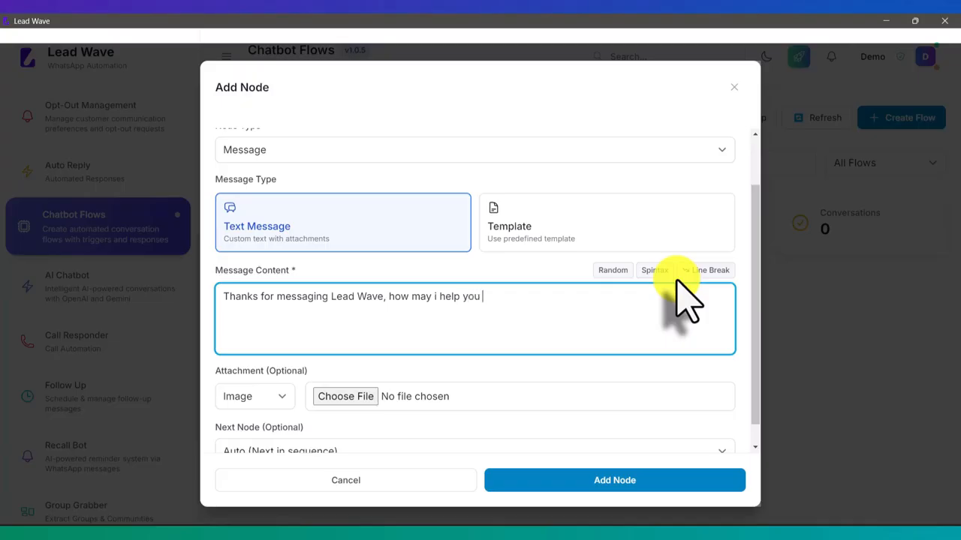
{"action": "type", "text": "?"}
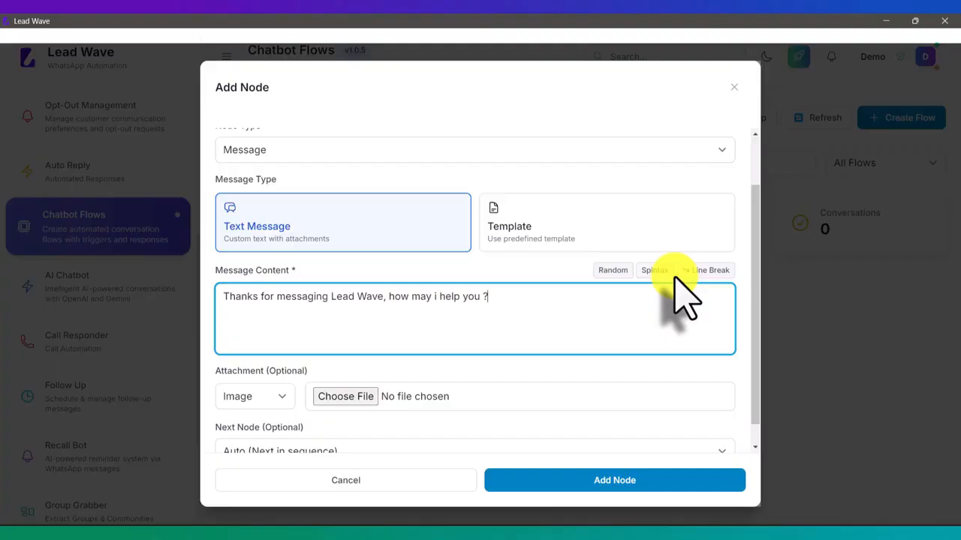
{"action": "scroll", "coordinate": [684, 296], "scroll_direction": "down", "scroll_amount": 1}
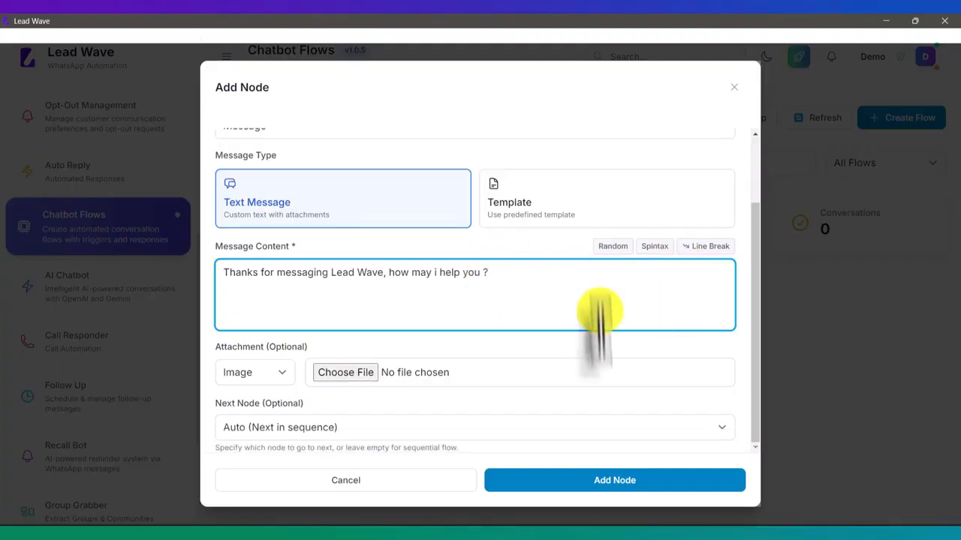
- Save the Welcome node and start a new Question node named 'Name'
{"action": "left_click", "coordinate": [615, 484]}
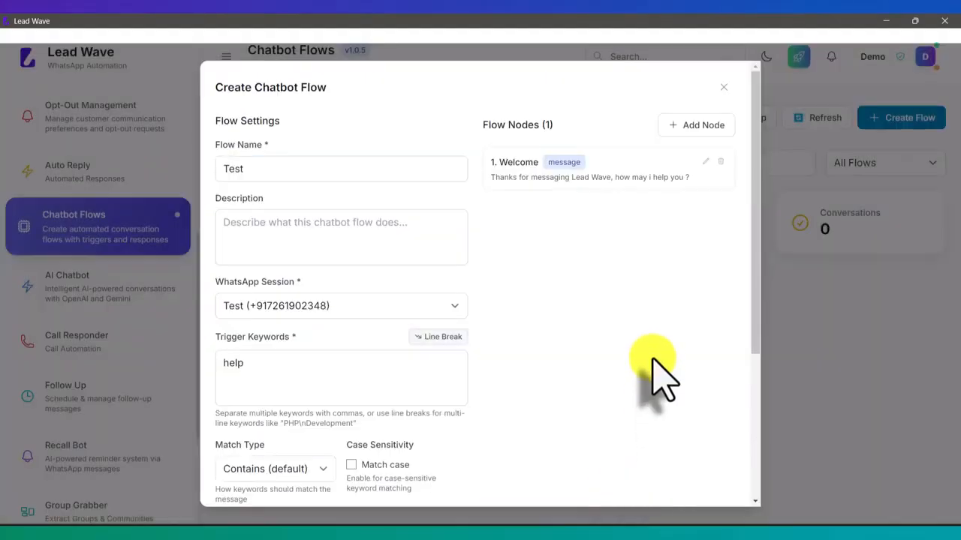
{"action": "left_click", "coordinate": [702, 126]}
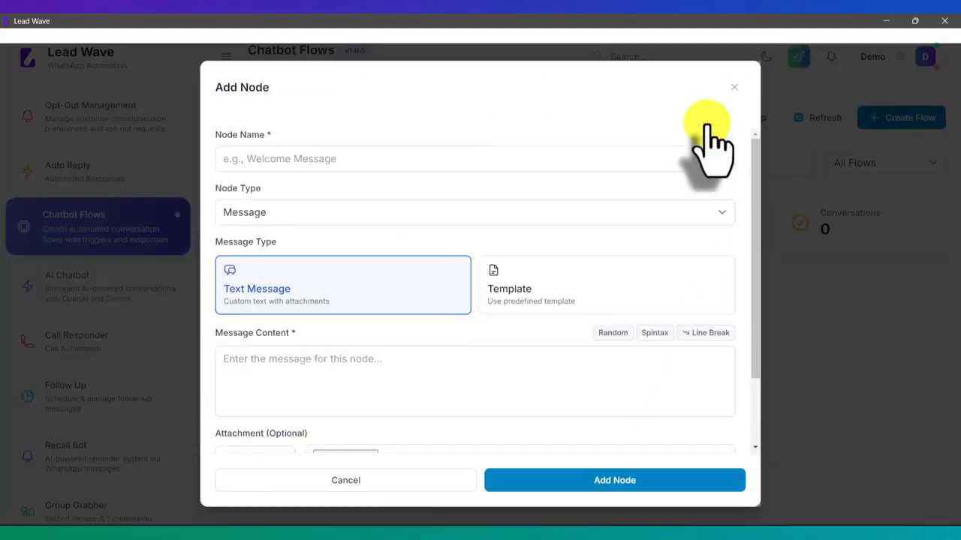
{"action": "left_click", "coordinate": [436, 159]}
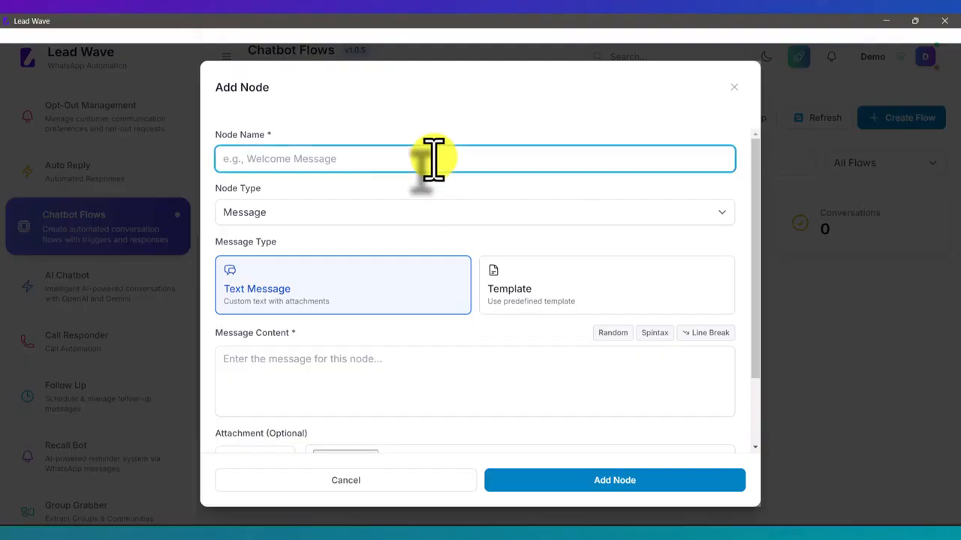
{"action": "type", "text": "Name"}
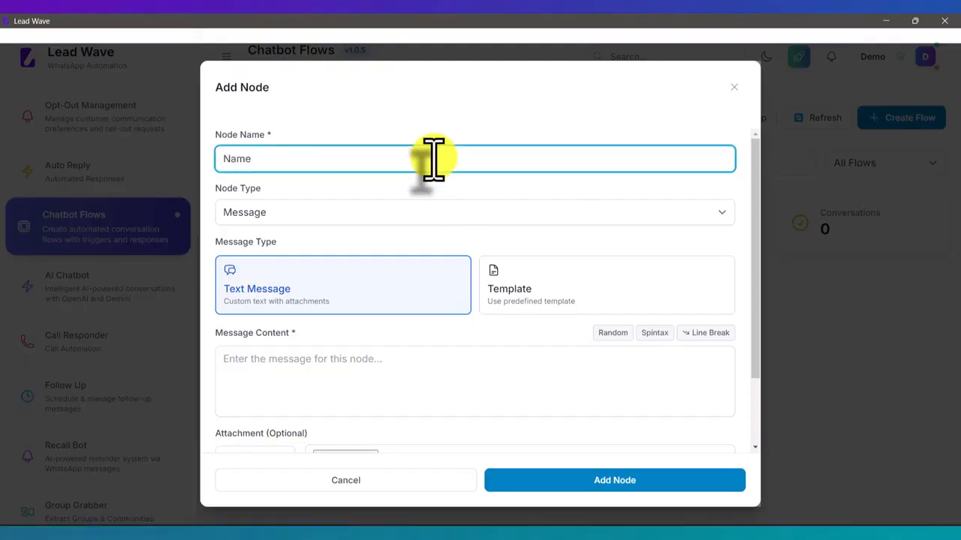
{"action": "left_click", "coordinate": [297, 218]}
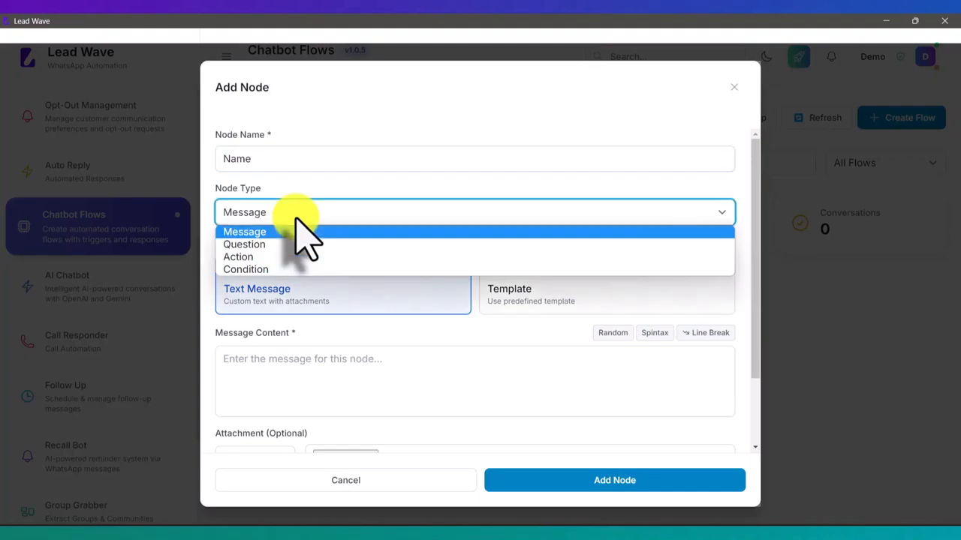
{"action": "left_click", "coordinate": [278, 242]}
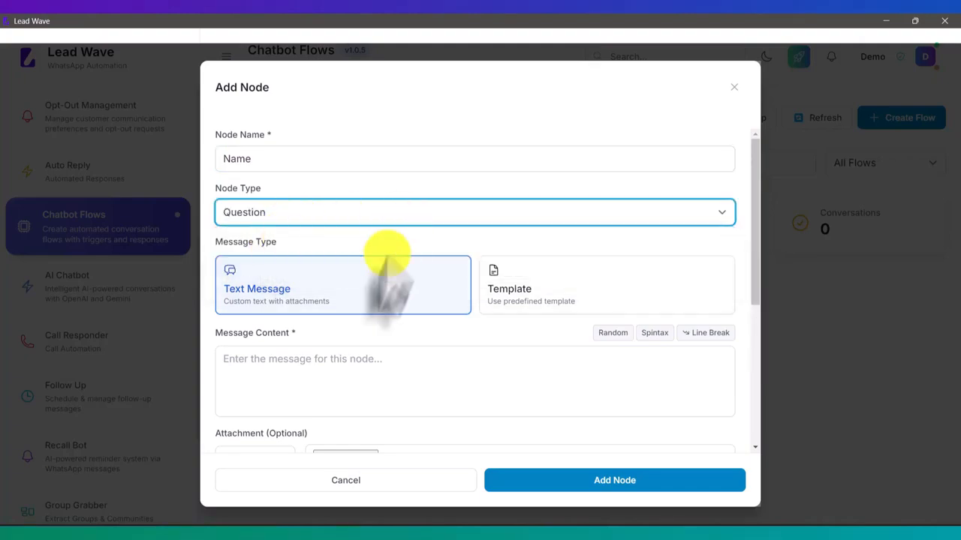
- Give the Name node the message 'Please mention your name', storing replies in variable 'name'
{"action": "left_click", "coordinate": [327, 368]}
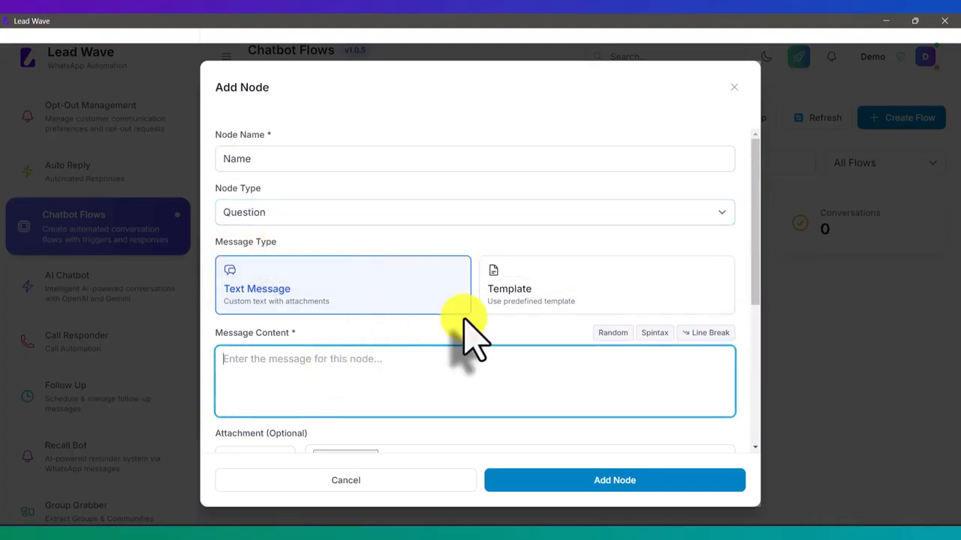
{"action": "type", "text": "Please "}
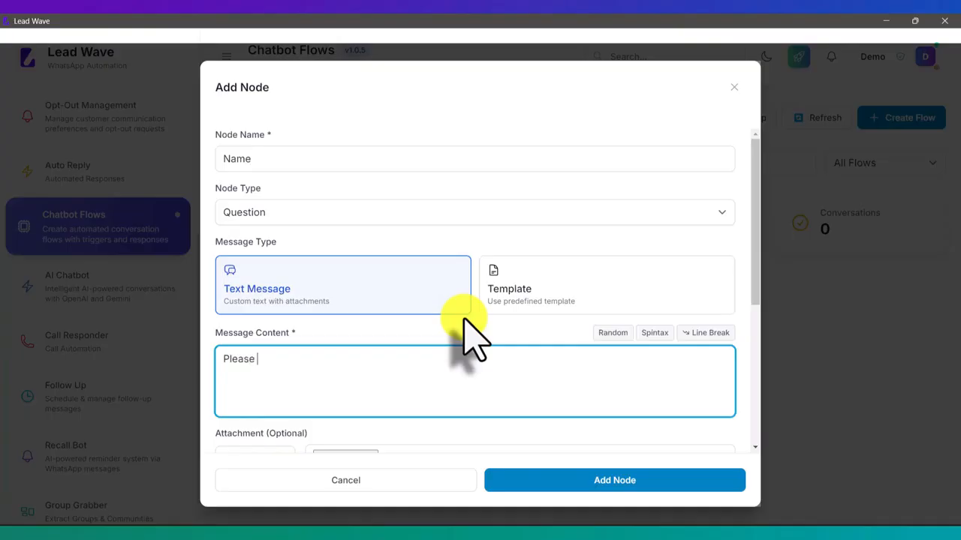
{"action": "type", "text": "mention your name"}
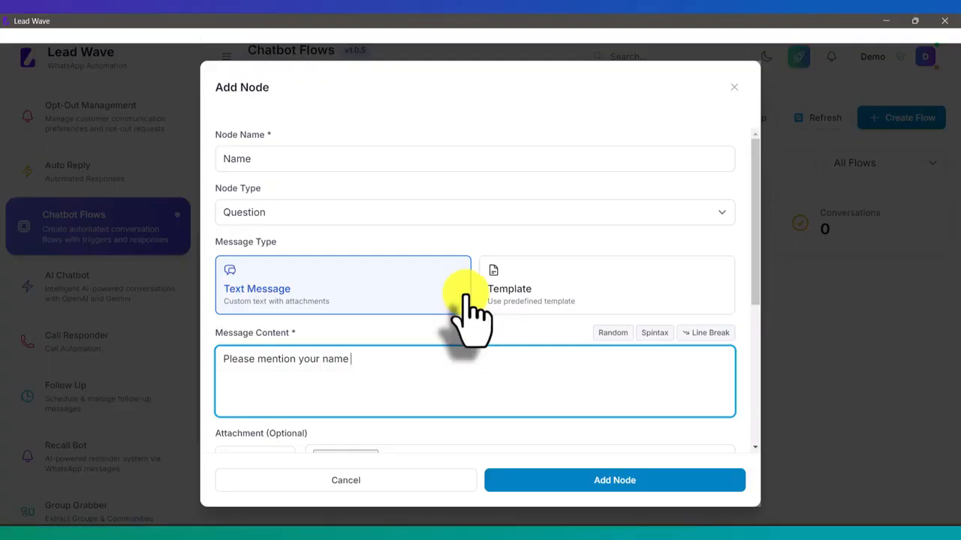
{"action": "scroll", "coordinate": [465, 296], "scroll_direction": "down", "scroll_amount": 3}
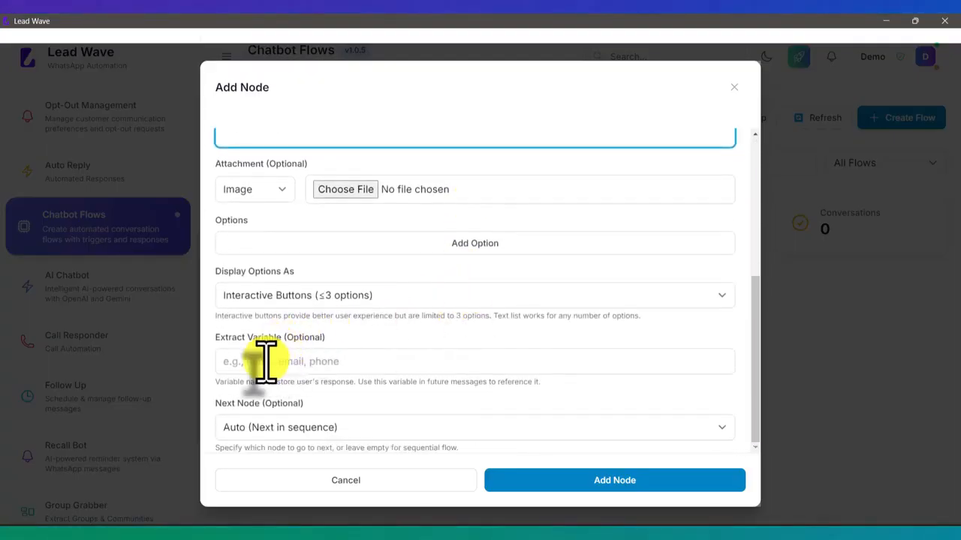
{"action": "left_click", "coordinate": [262, 364]}
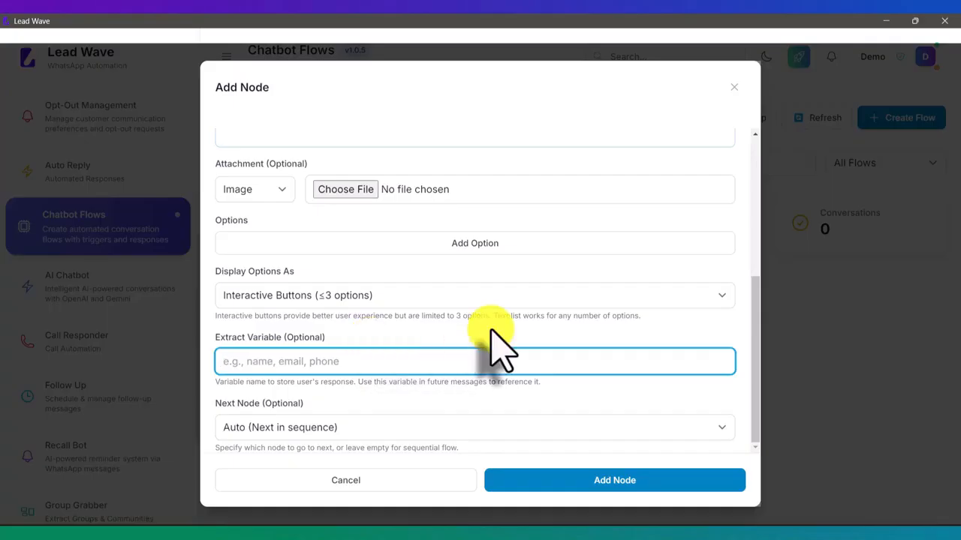
{"action": "type", "text": "name"}
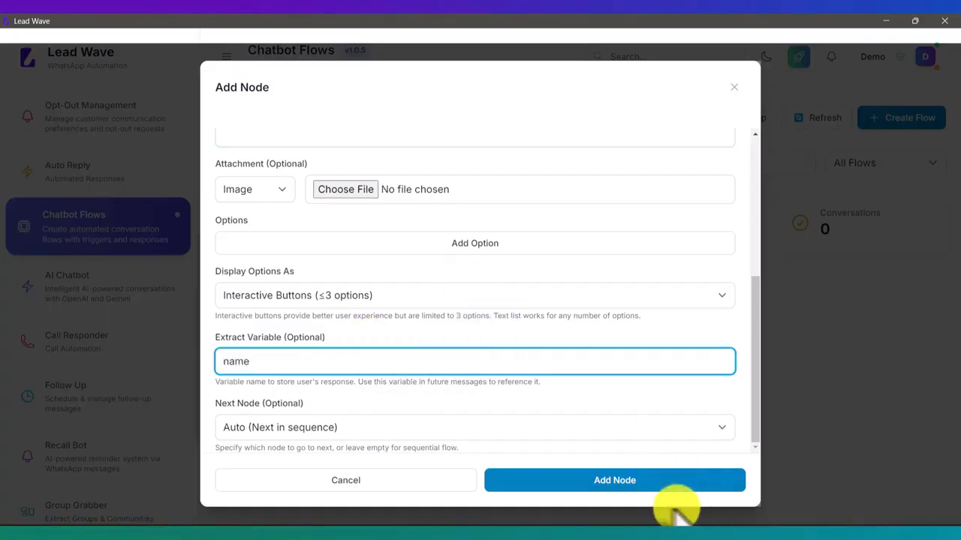
- Save the Name node and add a third Question node named 'Products'
{"action": "left_click", "coordinate": [615, 482]}
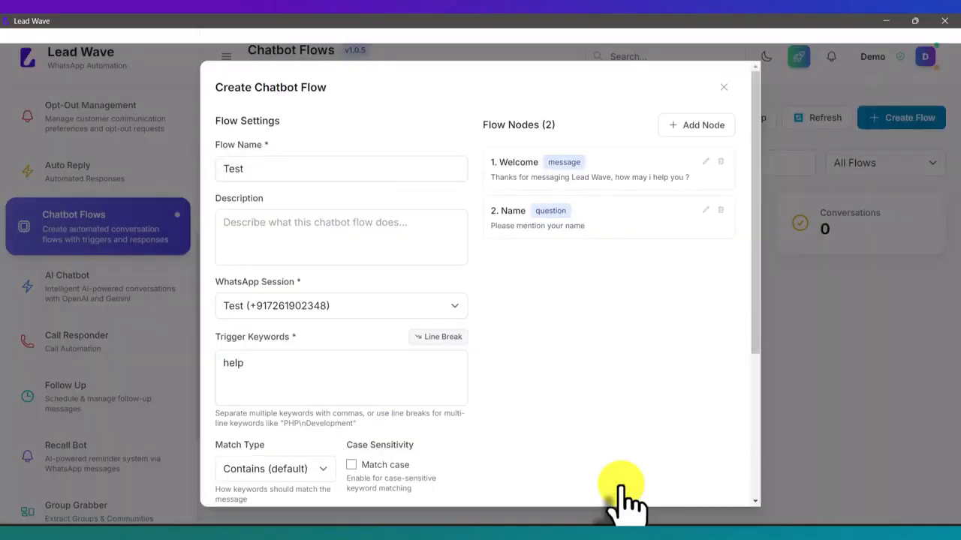
{"action": "left_click", "coordinate": [706, 126]}
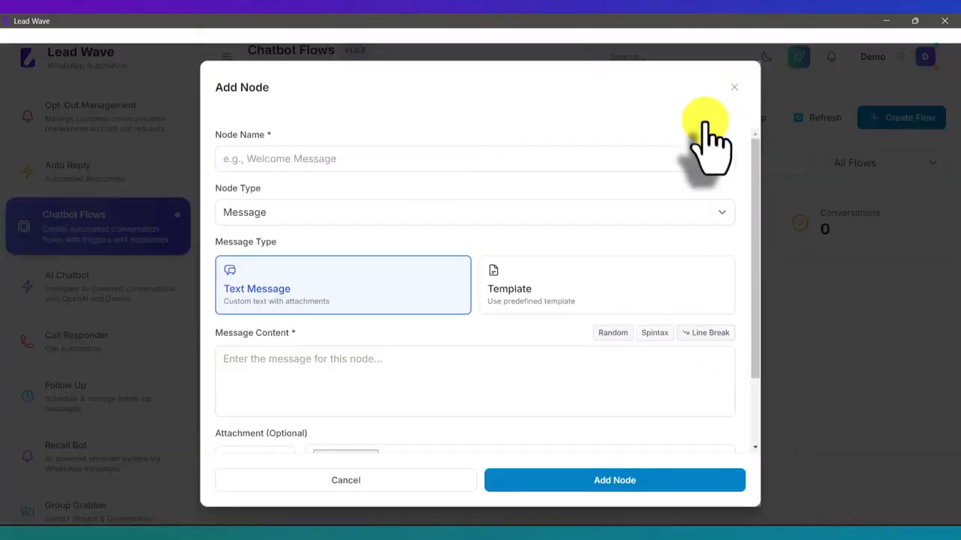
{"action": "left_click", "coordinate": [406, 154]}
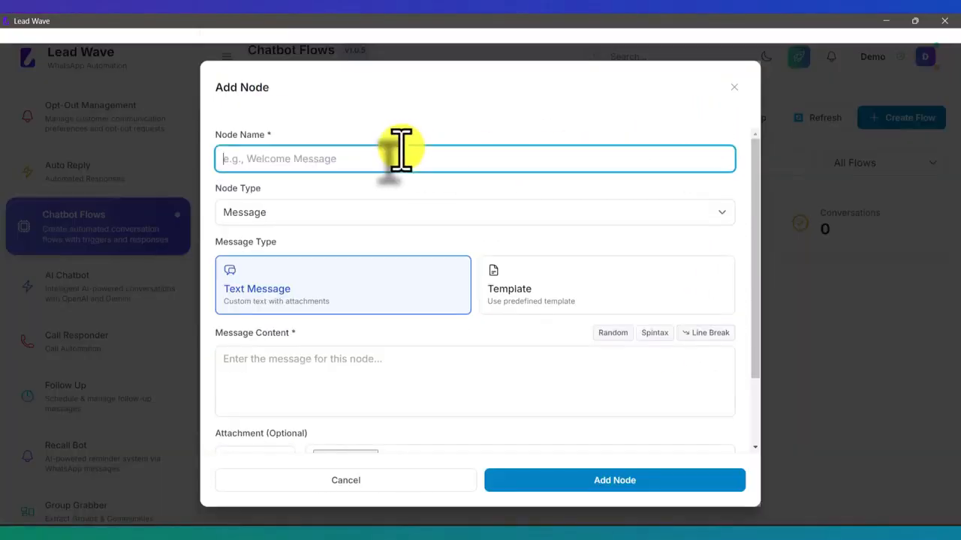
{"action": "type", "text": "Pro"}
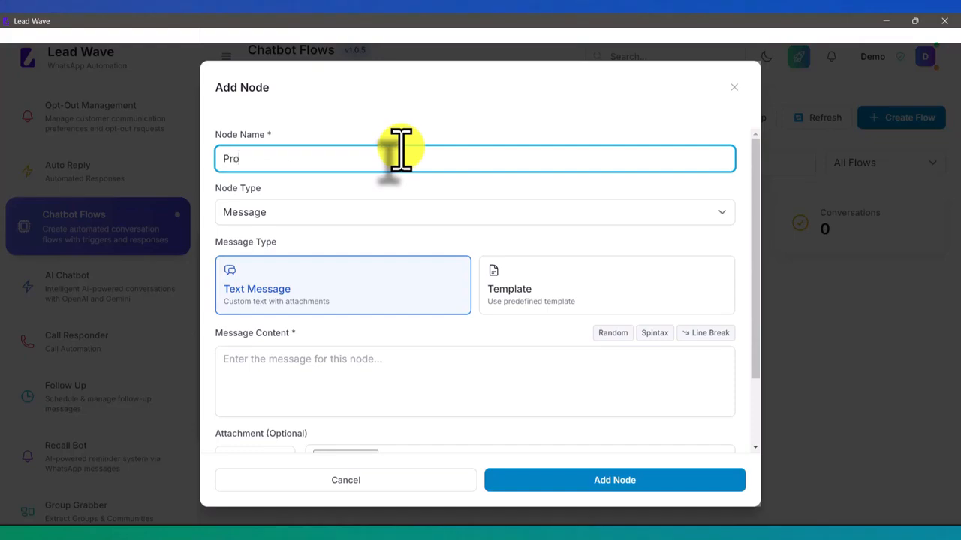
{"action": "type", "text": "ducts"}
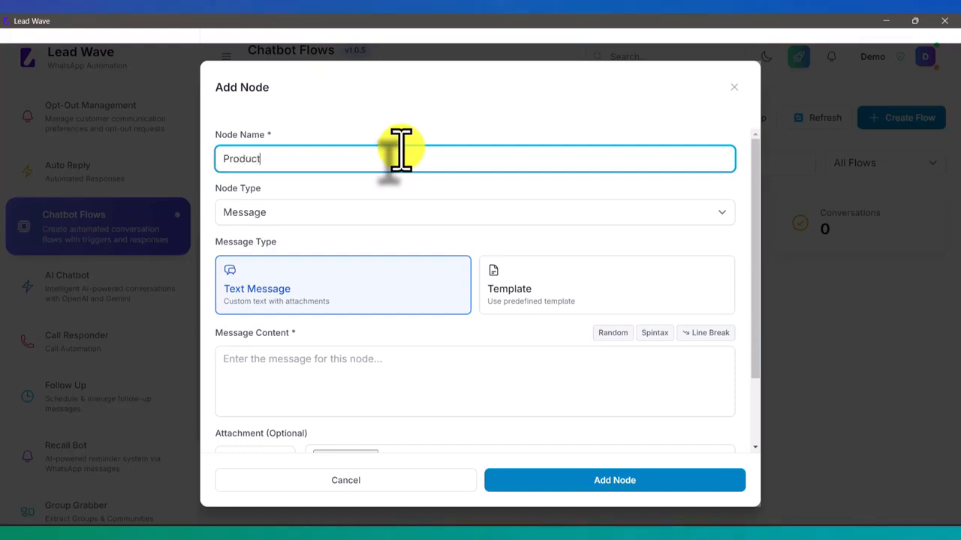
{"action": "left_click", "coordinate": [267, 212]}
{"action": "left_click", "coordinate": [255, 244]}
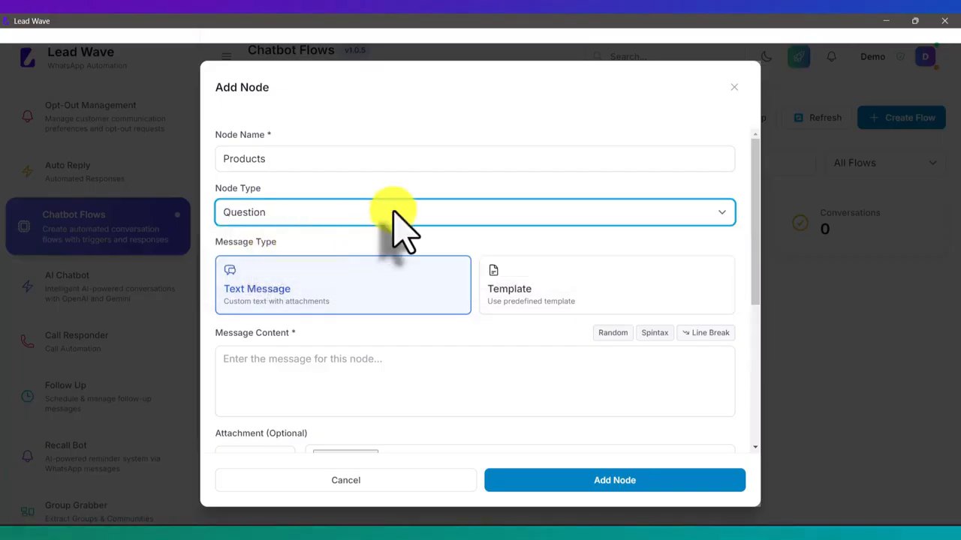
- Set the Products message to 'Hello {{name}}, which product are you interested in ?'
{"action": "scroll", "coordinate": [398, 226], "scroll_direction": "down", "scroll_amount": 2}
{"action": "left_click", "coordinate": [334, 240]}
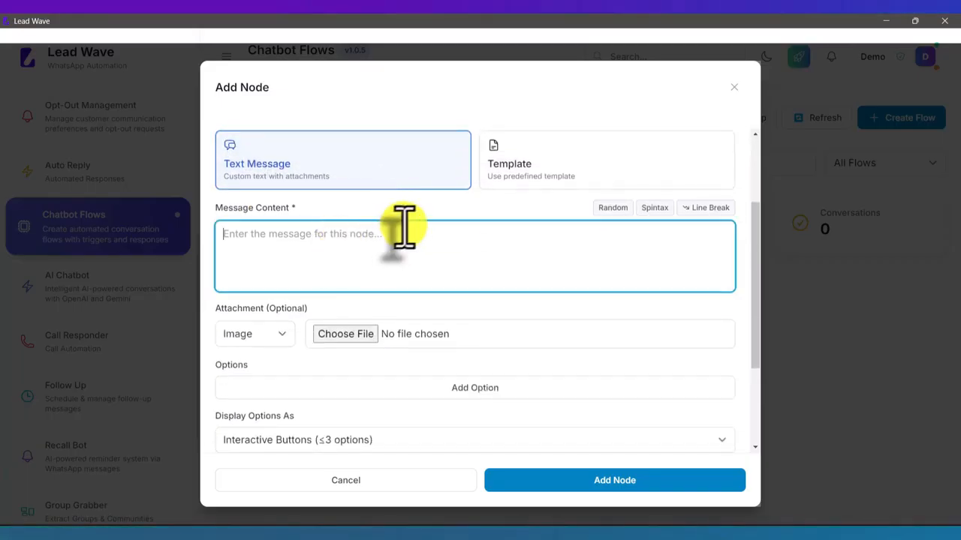
{"action": "type", "text": "Hello "}
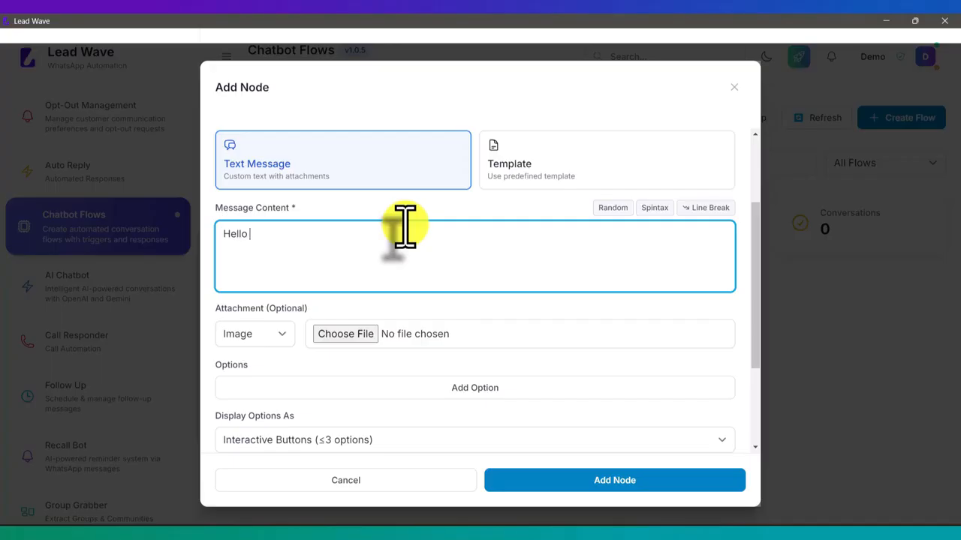
{"action": "type", "text": "{{name"}
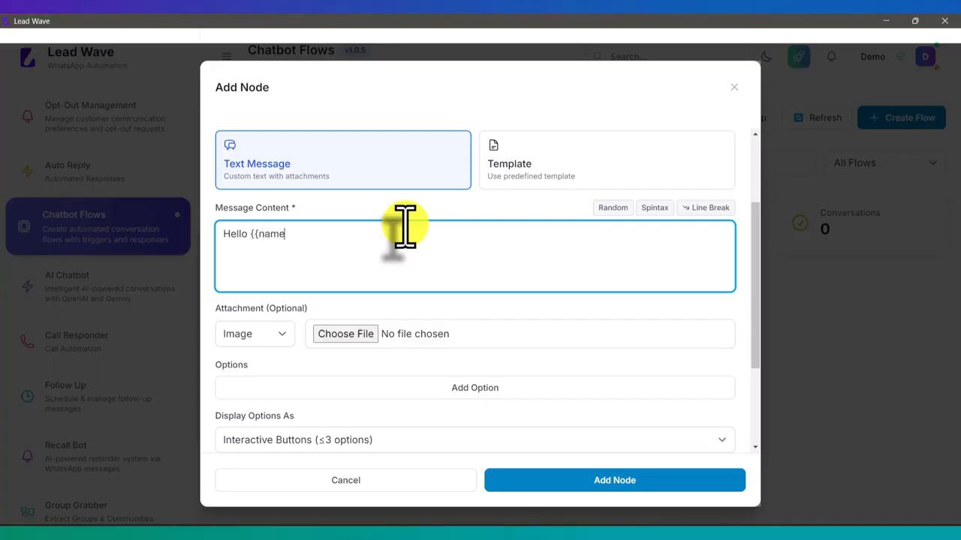
{"action": "type", "text": "}}"}
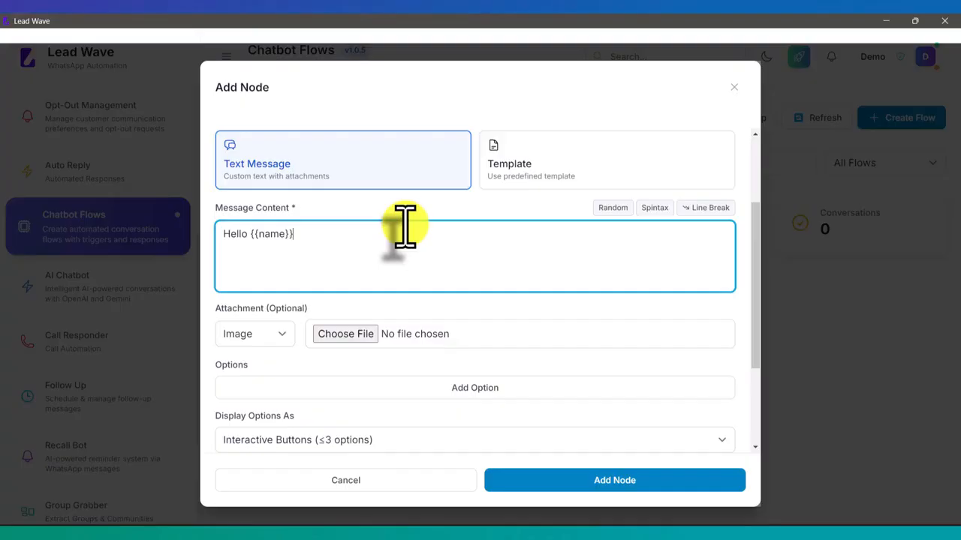
{"action": "type", "text": ", w"}
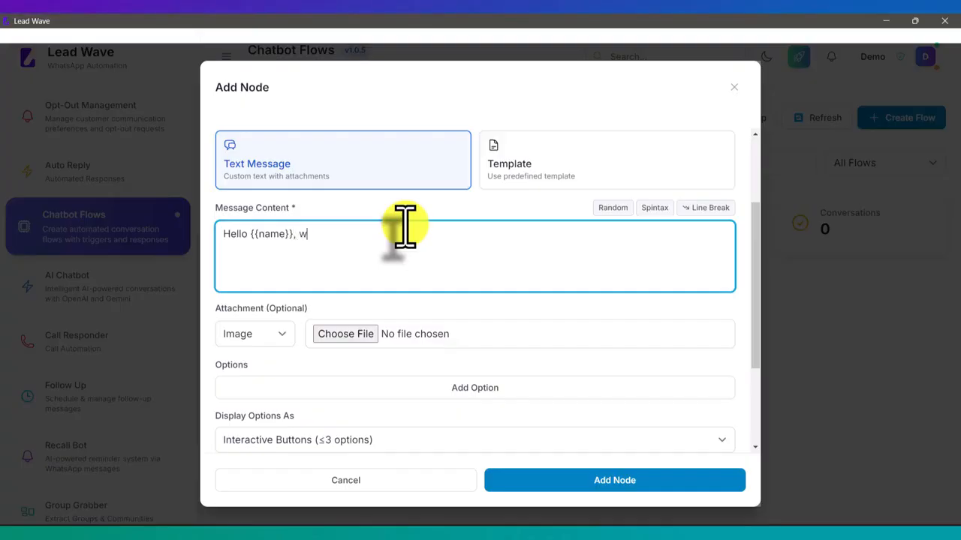
{"action": "type", "text": "hich product are"}
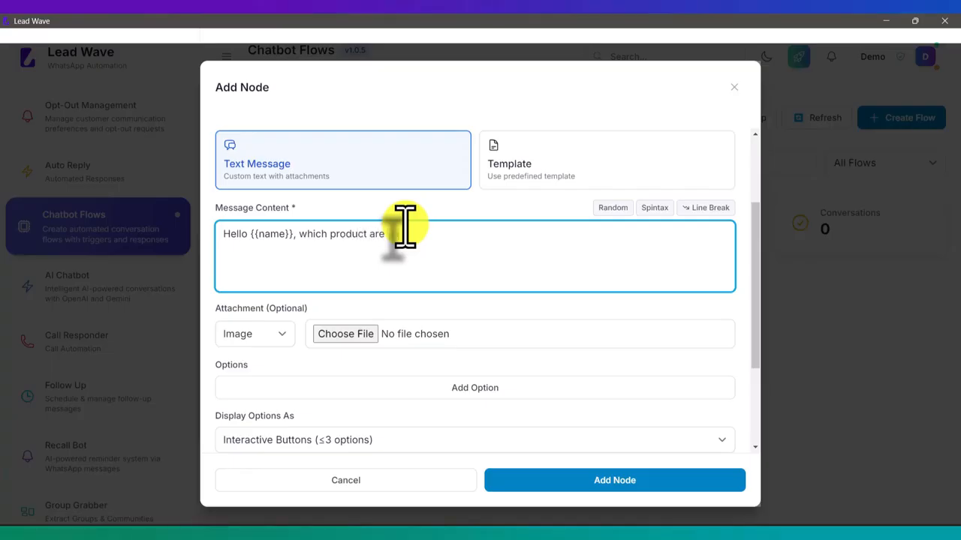
{"action": "type", "text": " you interested "}
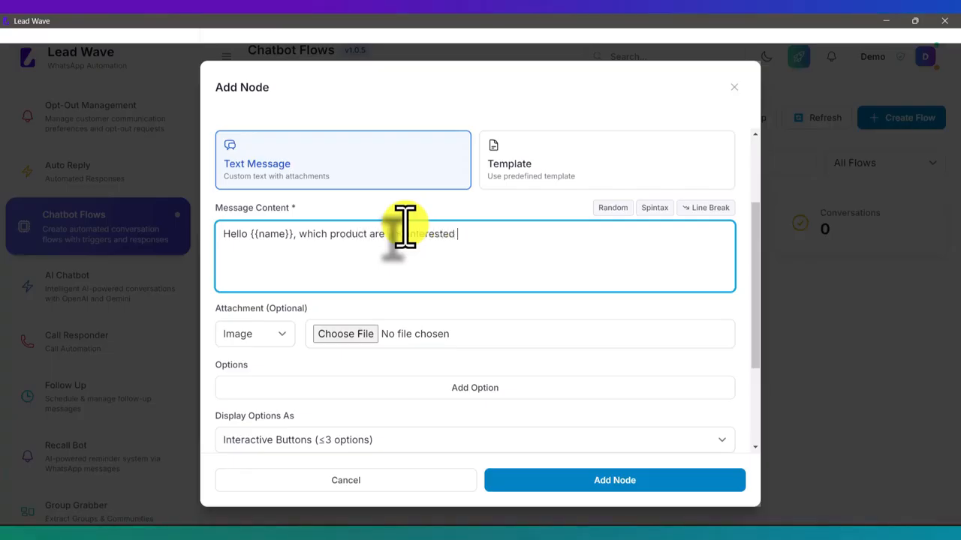
{"action": "type", "text": "in ?"}
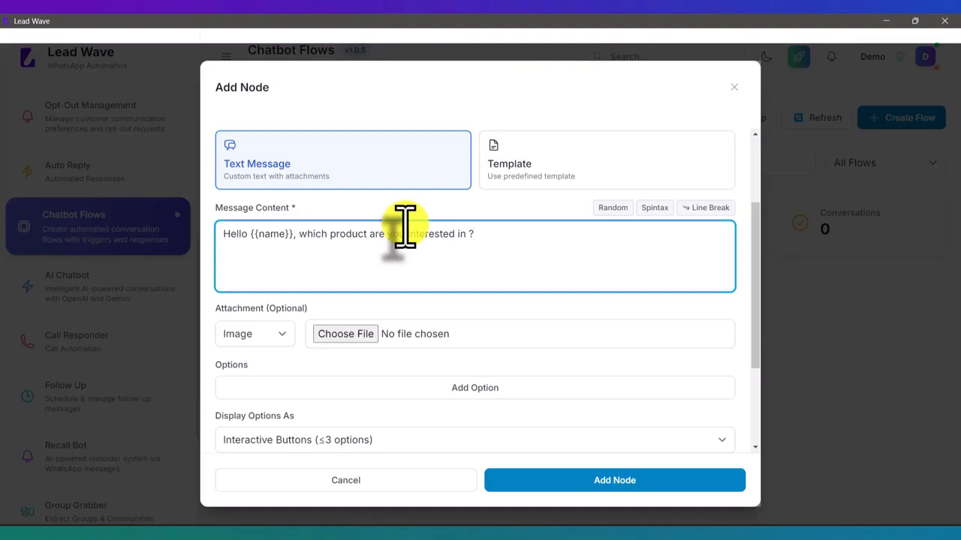
{"action": "scroll", "coordinate": [383, 240], "scroll_direction": "down", "scroll_amount": 2}
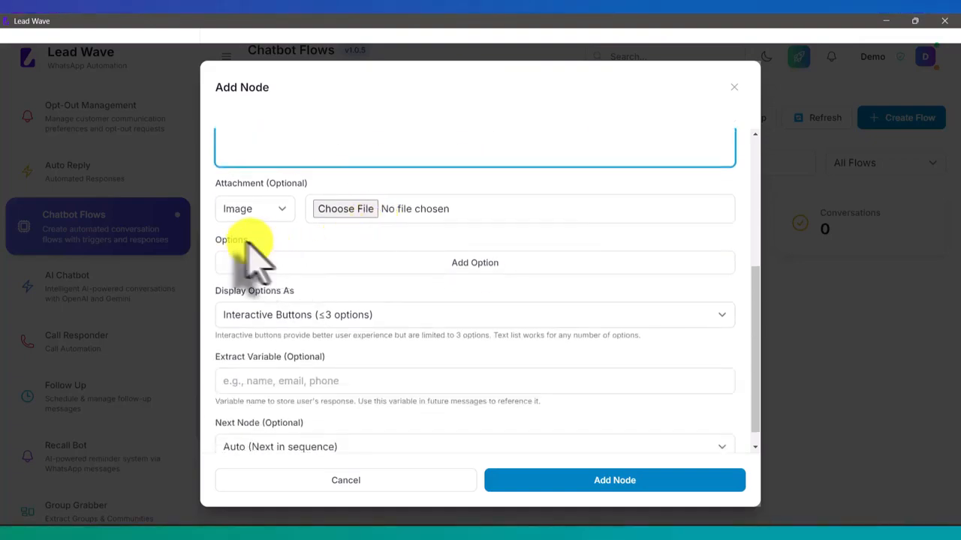
- Add answer options Lead Wave, Lead Flow and Whatsapp API, then save the Products node
{"action": "left_click", "coordinate": [471, 261]}
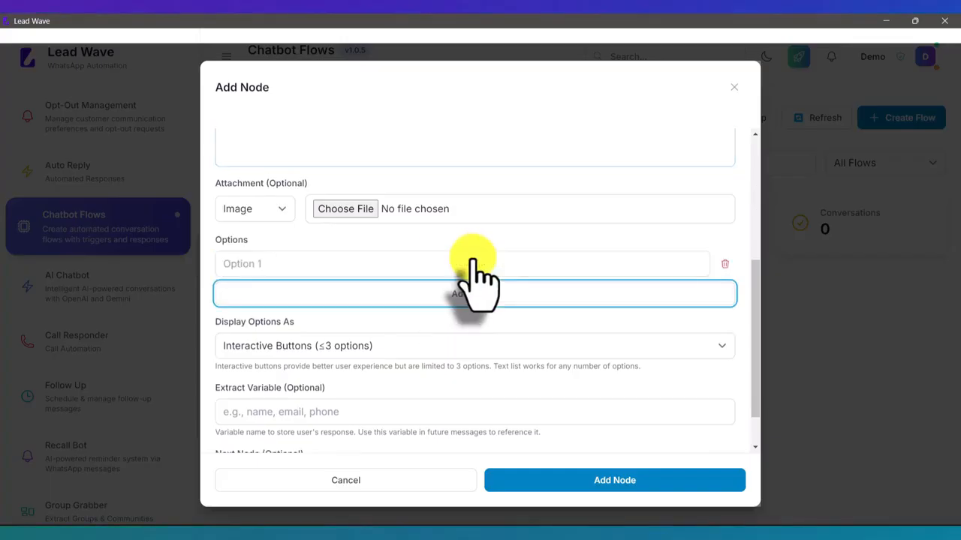
{"action": "left_click", "coordinate": [322, 263]}
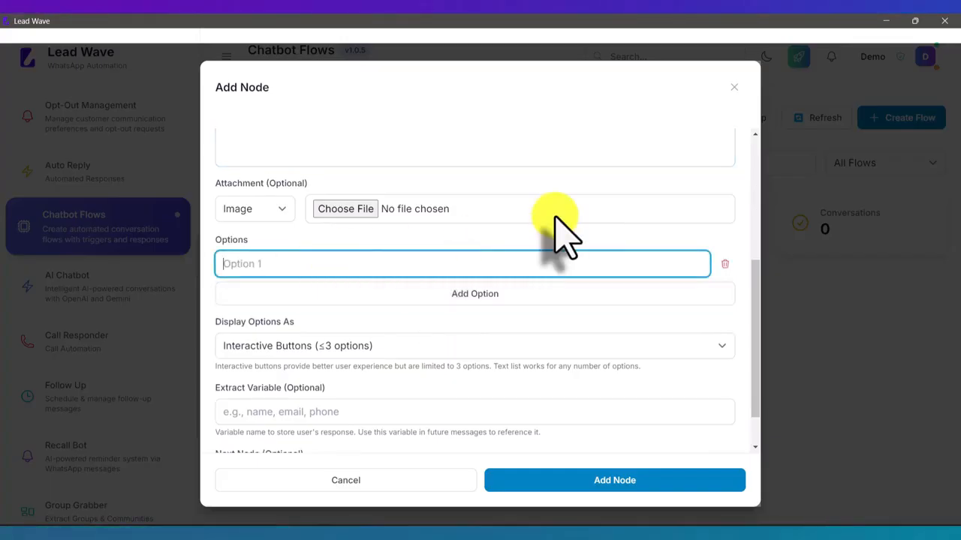
{"action": "type", "text": "Lead Wave"}
{"action": "left_click", "coordinate": [459, 292]}
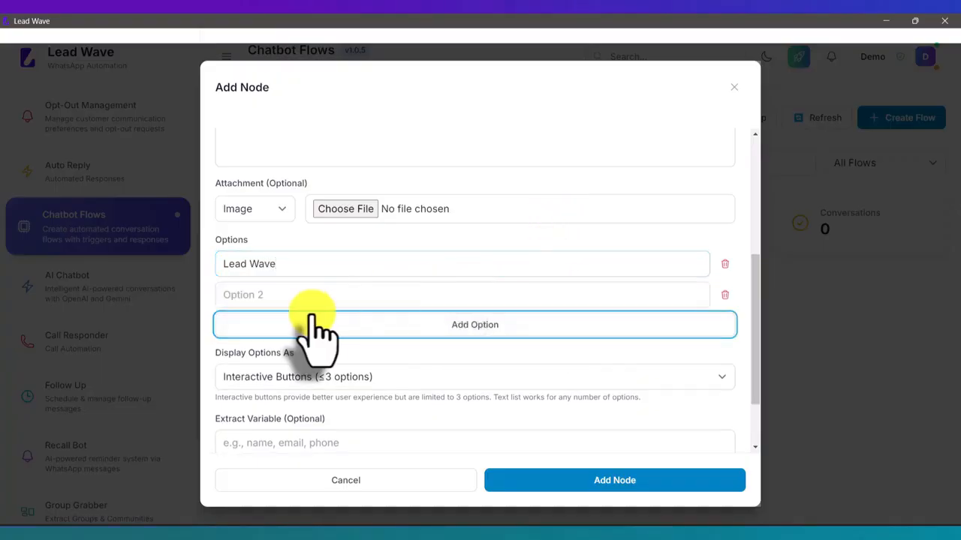
{"action": "left_click", "coordinate": [293, 297]}
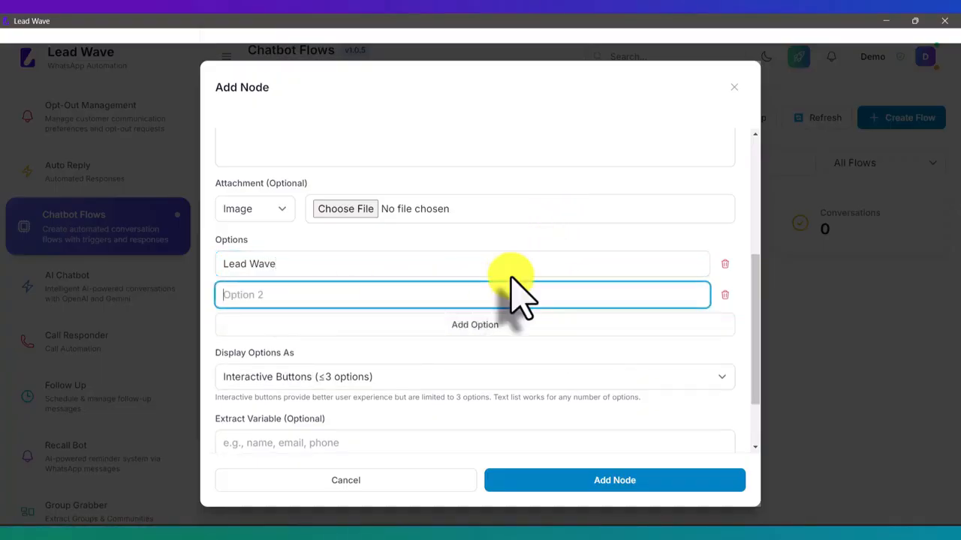
{"action": "type", "text": "Lead Flow"}
{"action": "left_click", "coordinate": [487, 325]}
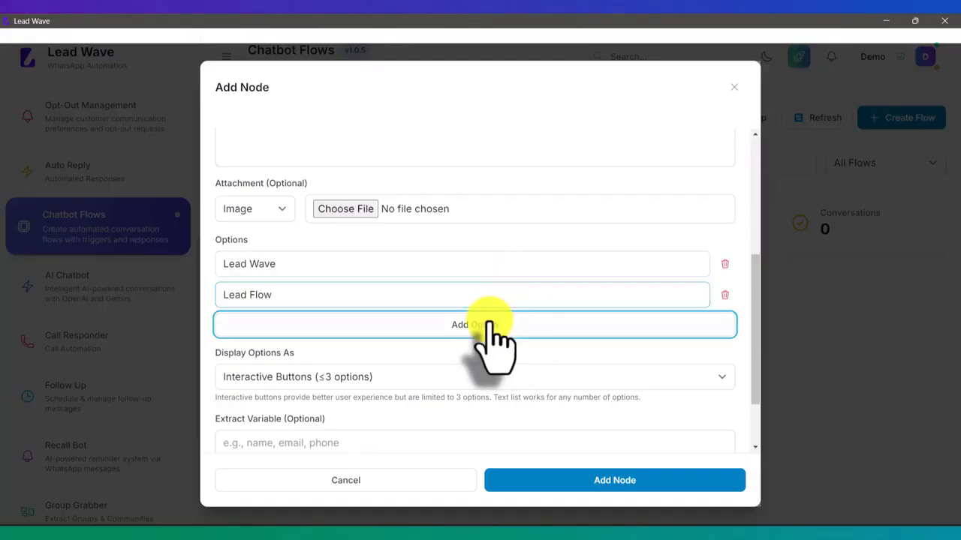
{"action": "left_click", "coordinate": [331, 324]}
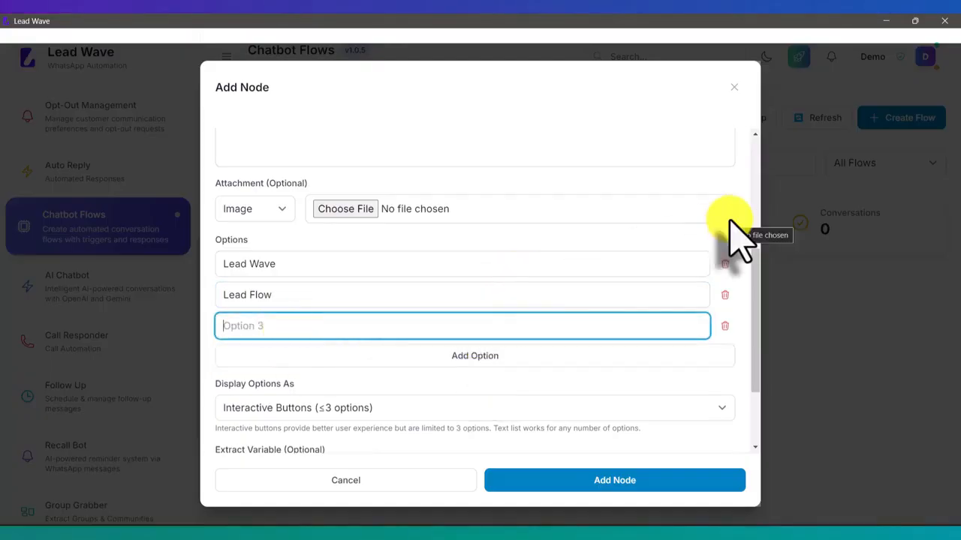
{"action": "type", "text": "Whats"}
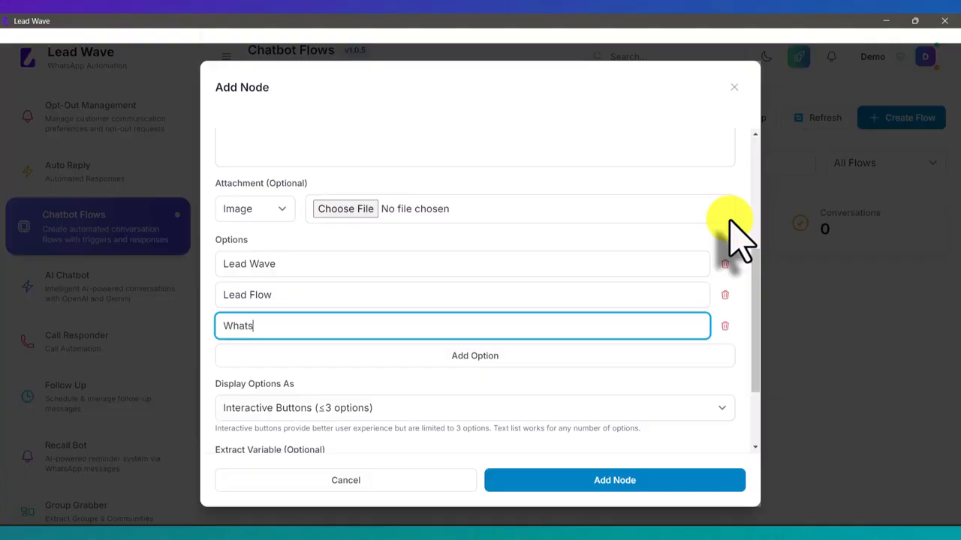
{"action": "type", "text": "app API"}
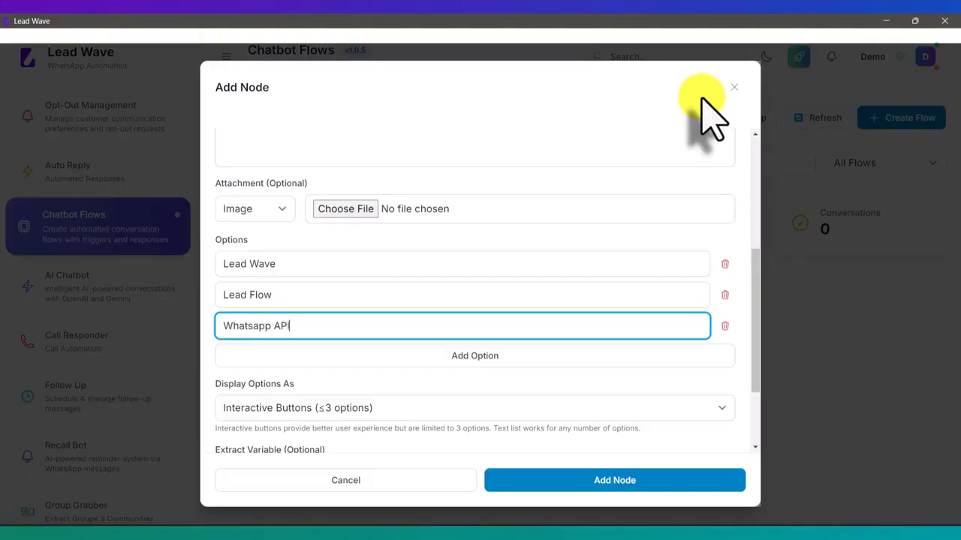
{"action": "scroll", "coordinate": [609, 144], "scroll_direction": "down", "scroll_amount": 2}
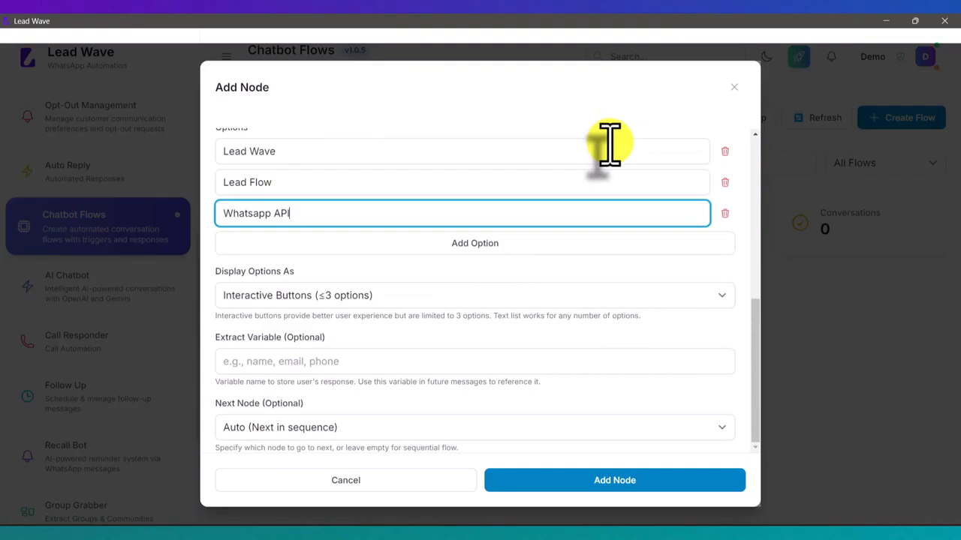
{"action": "left_click", "coordinate": [611, 484]}
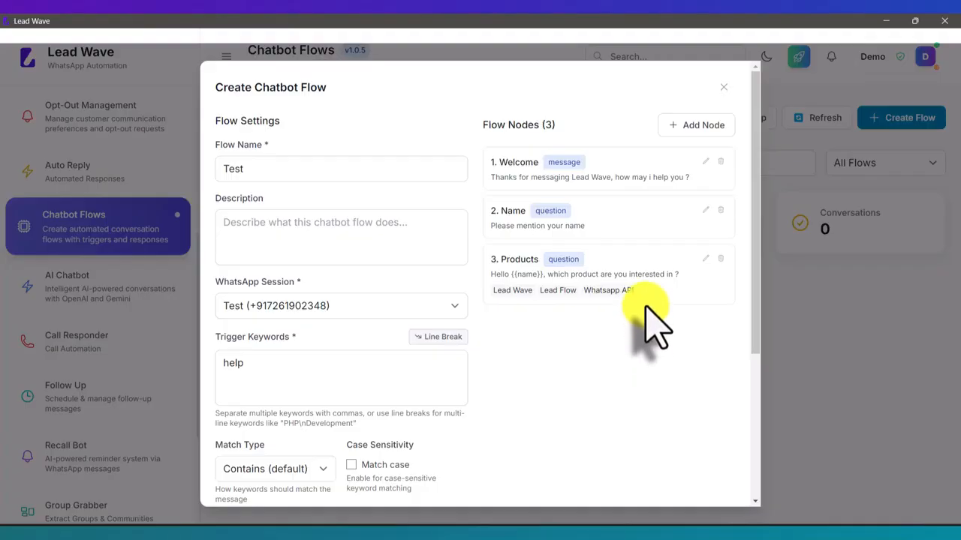
- Set the Welcome node's Next Node to '2. Name' and update it
{"action": "left_click", "coordinate": [704, 164]}
{"action": "scroll", "coordinate": [490, 244], "scroll_direction": "down", "scroll_amount": 1}
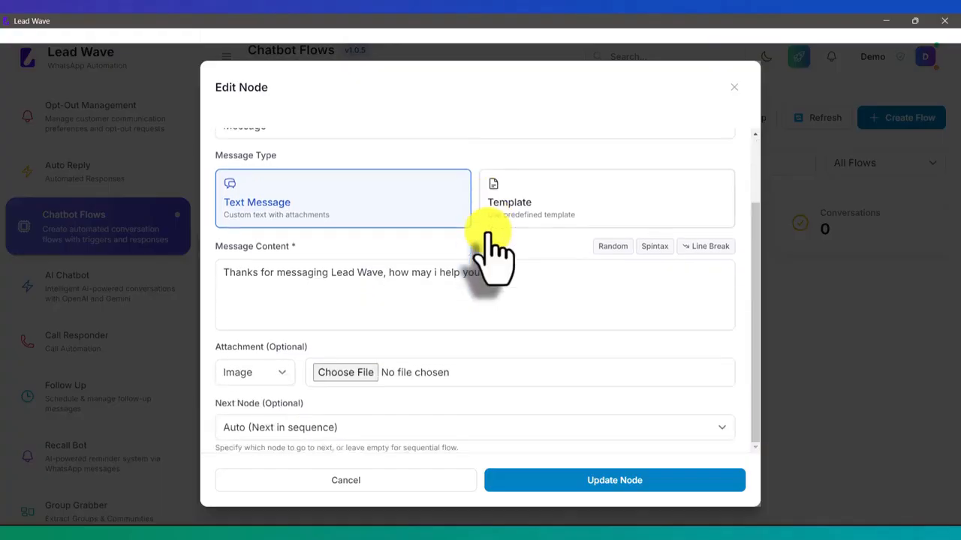
{"action": "left_click", "coordinate": [256, 429]}
{"action": "left_click", "coordinate": [257, 472]}
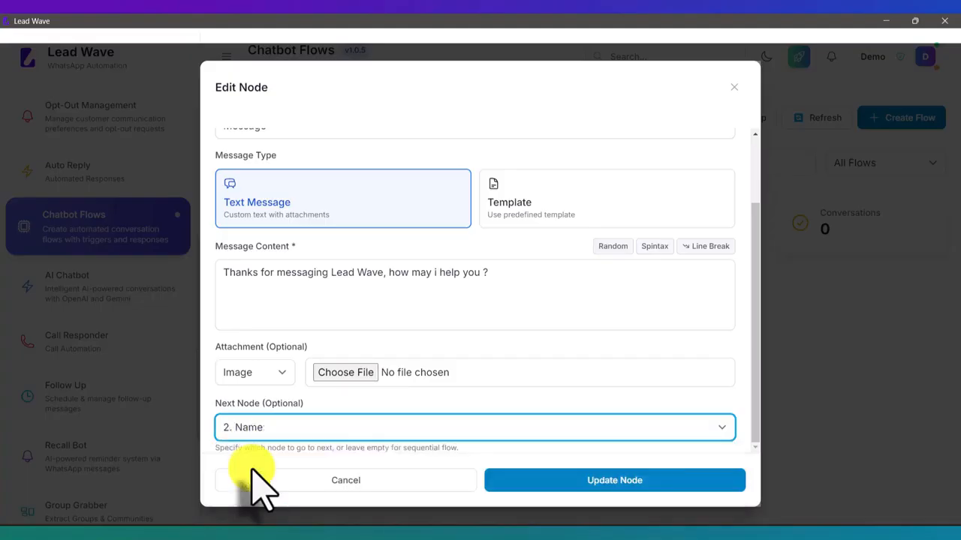
{"action": "left_click", "coordinate": [619, 482]}
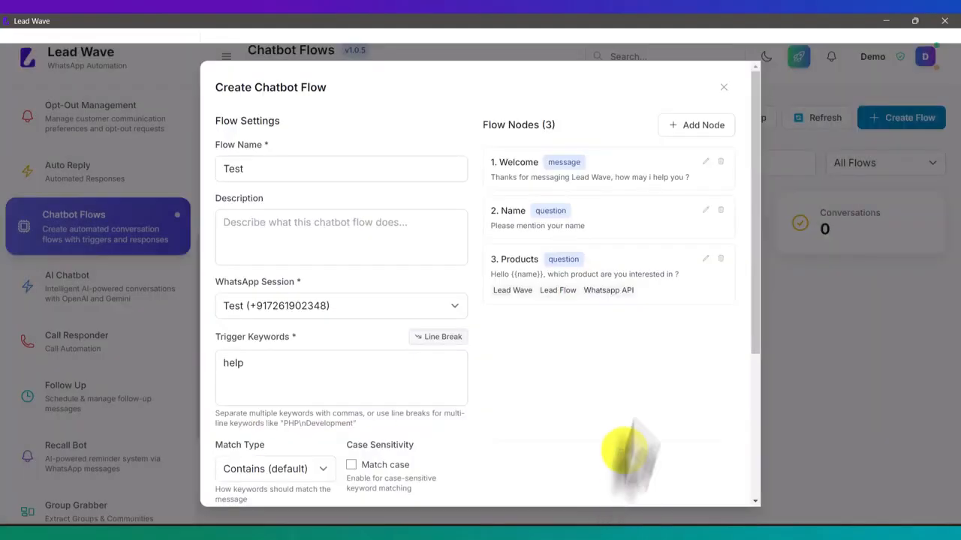
- Set the Name node's Next Node to '3. Products' and update it
{"action": "left_click", "coordinate": [706, 213]}
{"action": "scroll", "coordinate": [405, 323], "scroll_direction": "down", "scroll_amount": 5}
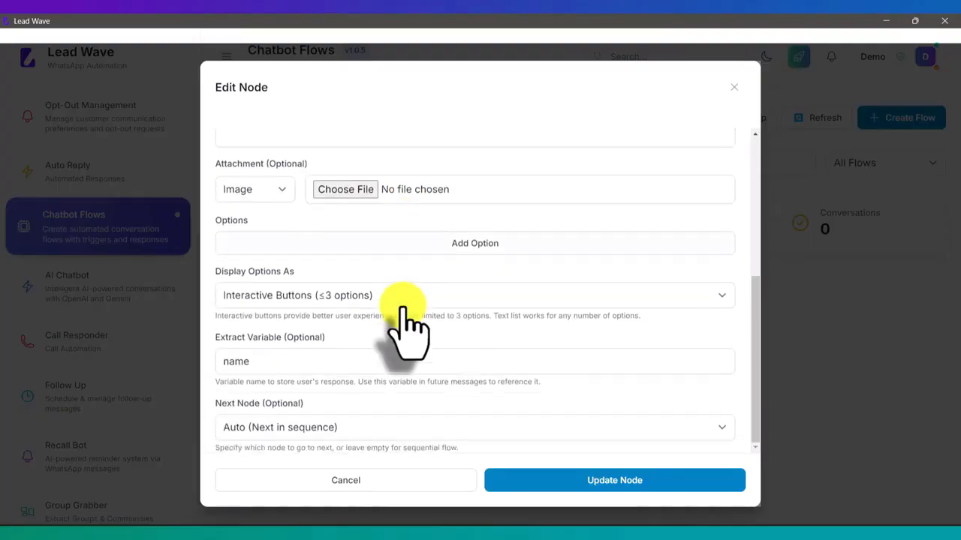
{"action": "left_click", "coordinate": [302, 429]}
{"action": "left_click", "coordinate": [281, 484]}
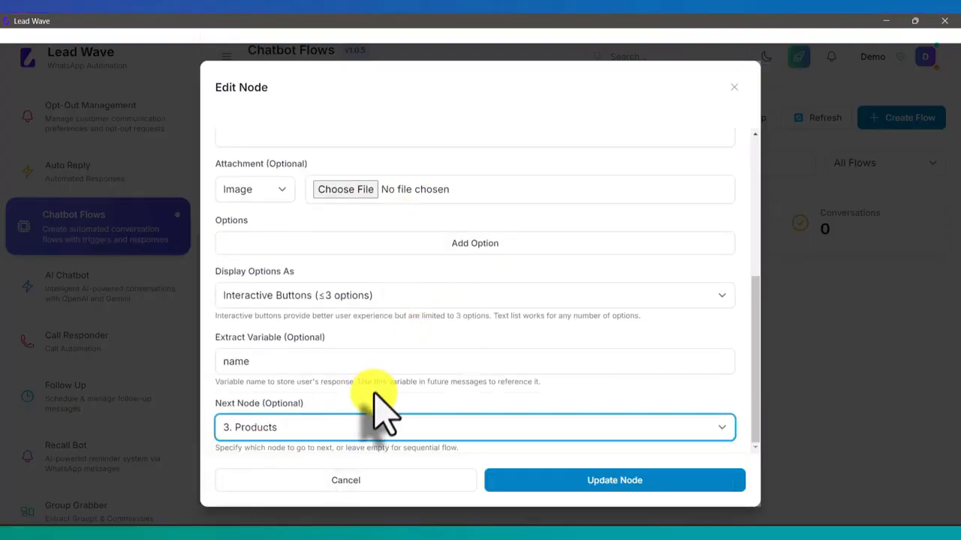
{"action": "left_click", "coordinate": [626, 484]}
- Create the Test chatbot flow and bring up the mirrored phone
{"action": "scroll", "coordinate": [616, 390], "scroll_direction": "down", "scroll_amount": 5}
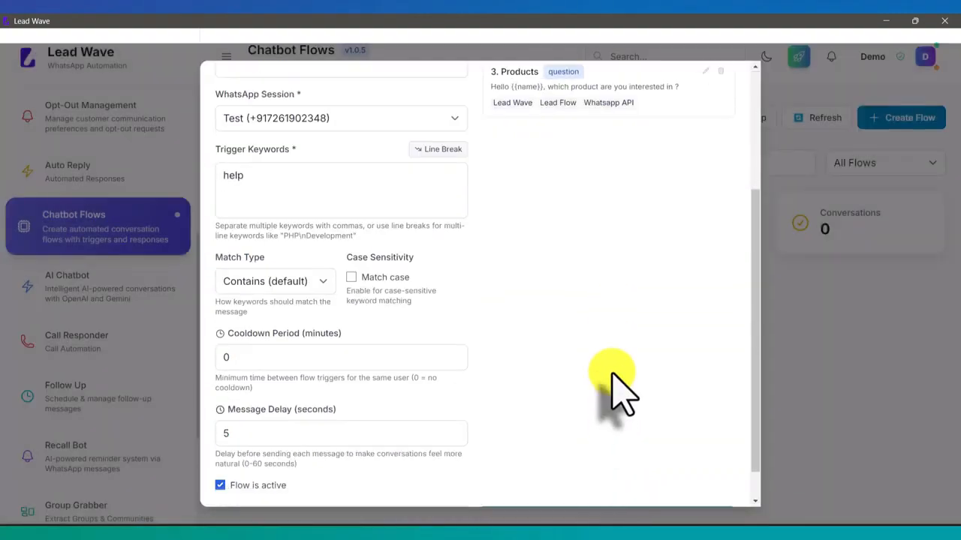
{"action": "left_click", "coordinate": [611, 481]}
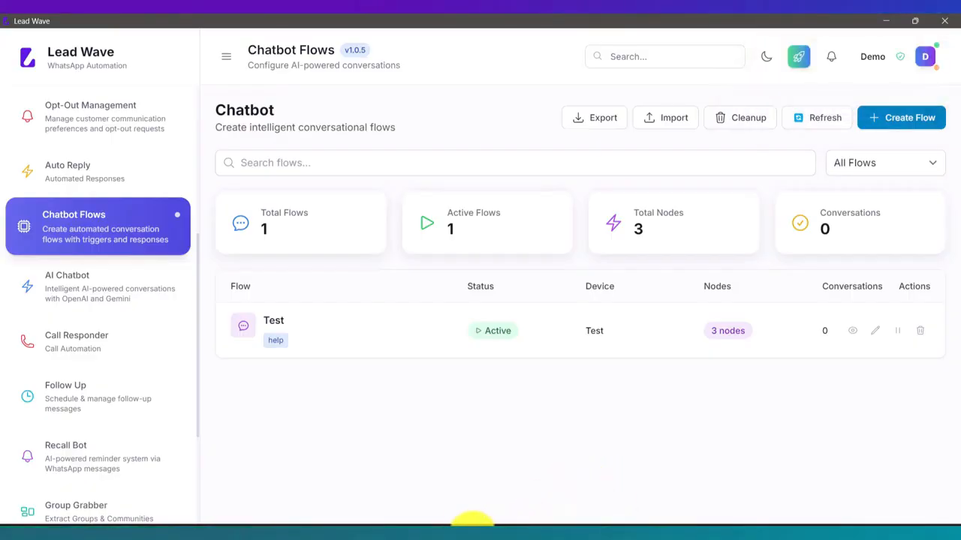
{"action": "left_click", "coordinate": [457, 535]}
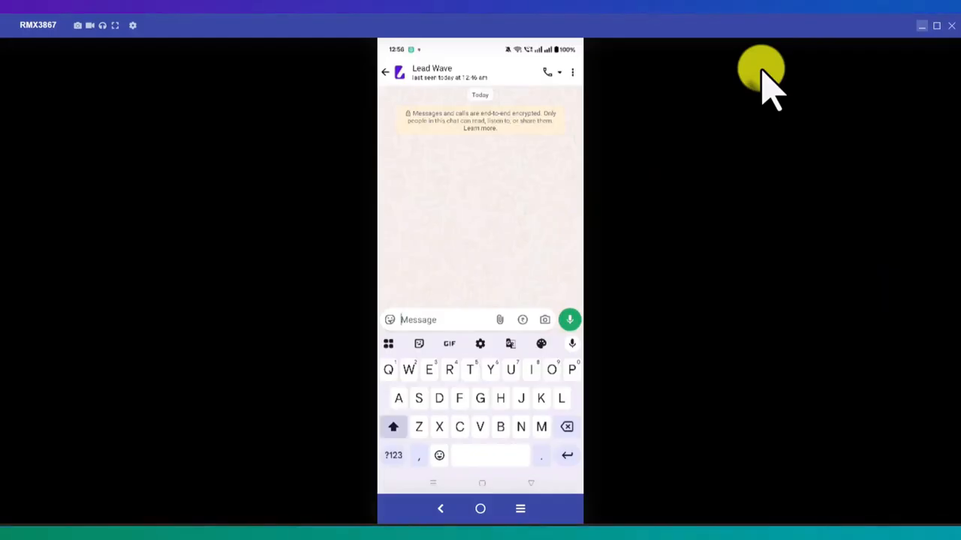
- In WhatsApp, send the bot 'help', then 'I need product', then reply with a name
{"action": "type", "text": "help"}
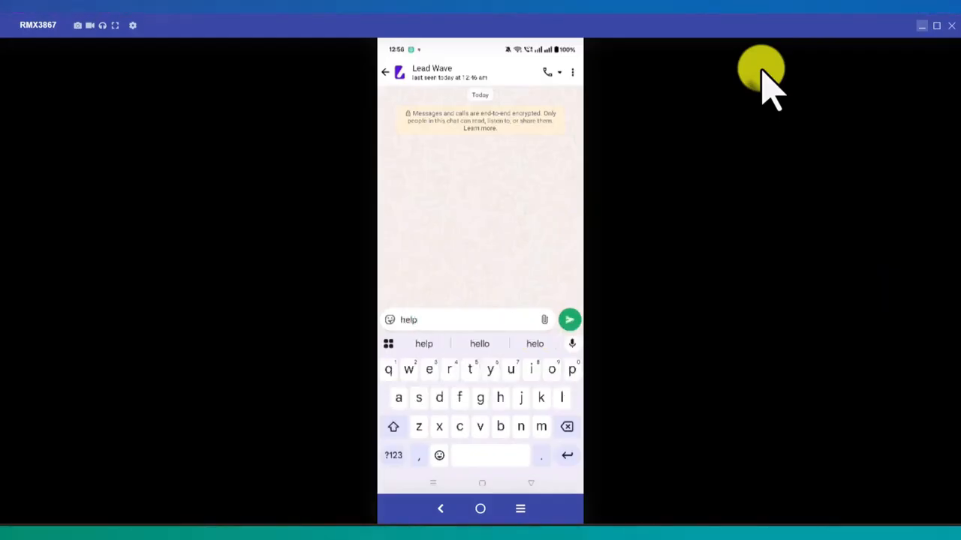
{"action": "key", "text": "Return"}
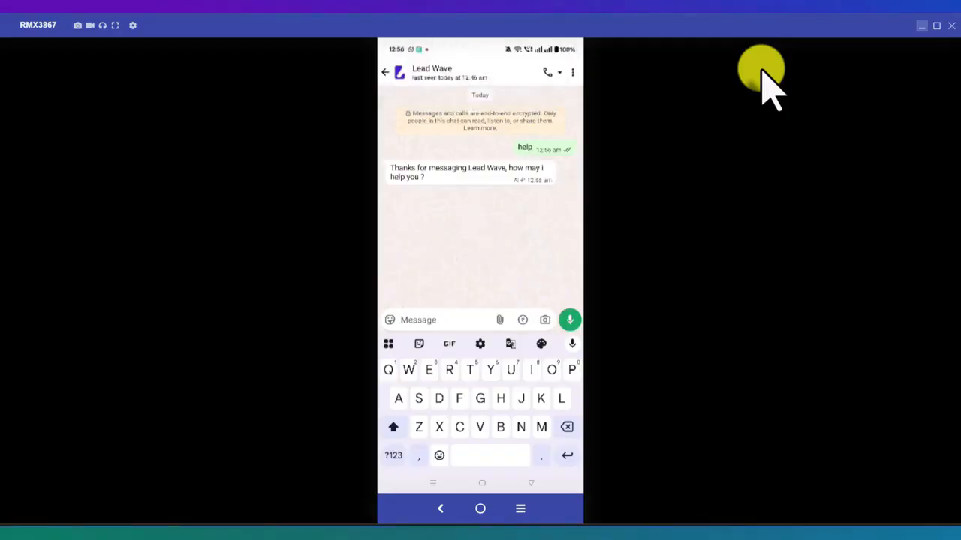
{"action": "type", "text": "I n"}
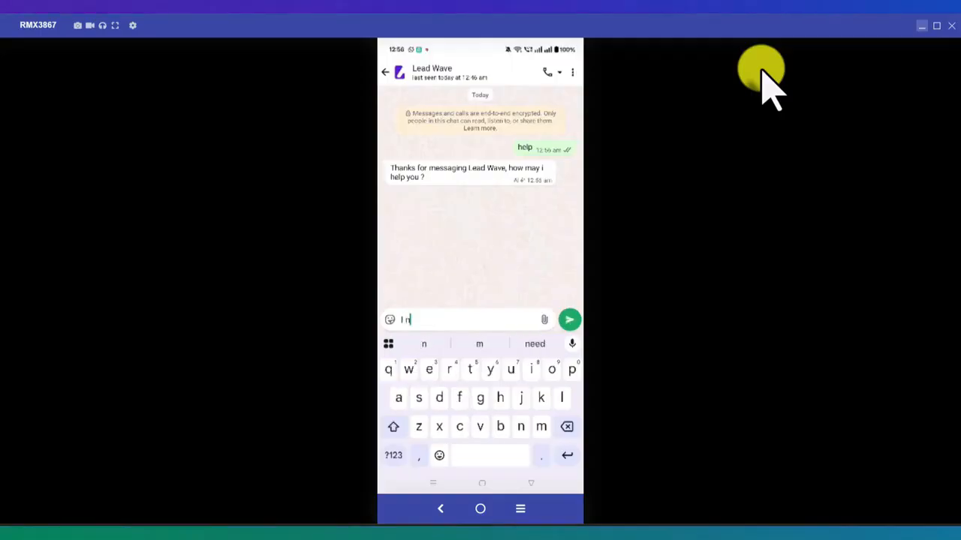
{"action": "type", "text": "eed "}
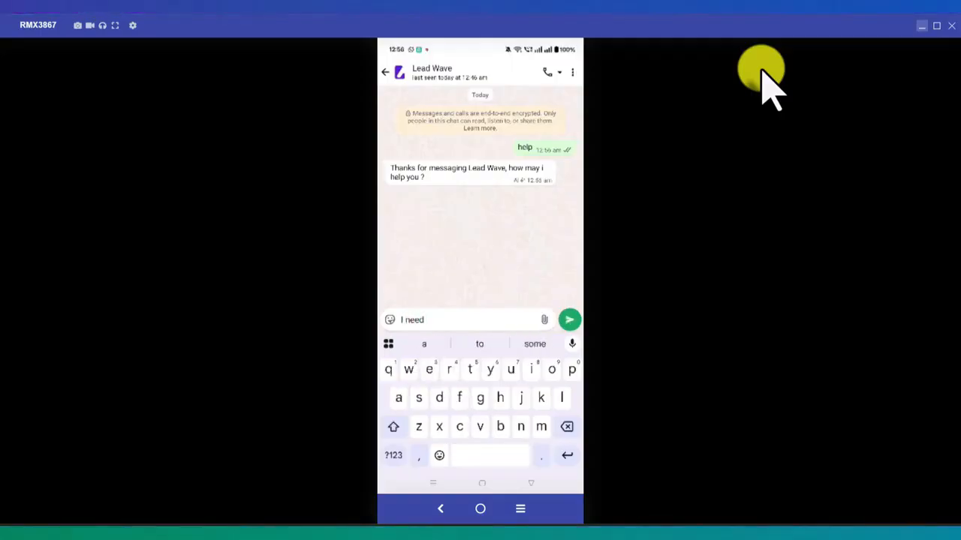
{"action": "type", "text": "p"}
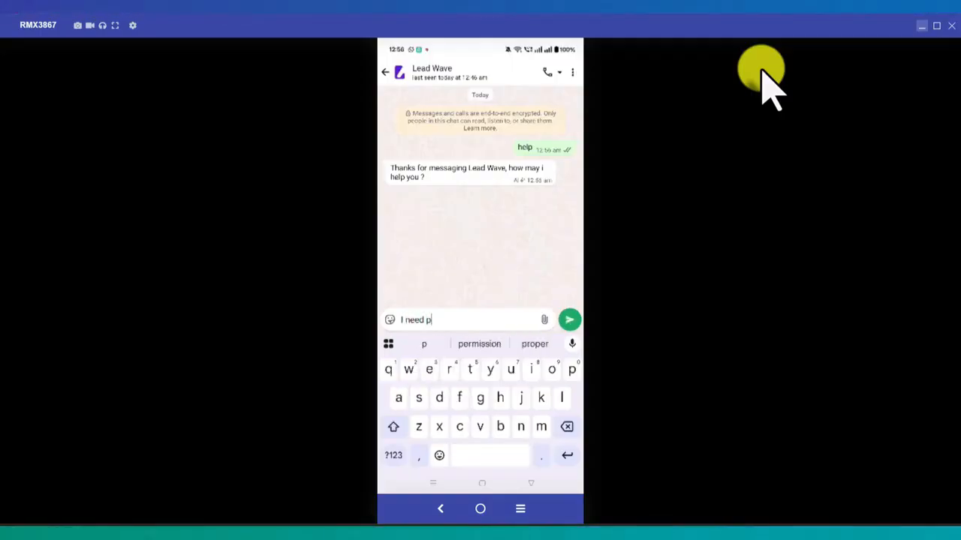
{"action": "type", "text": "roduct"}
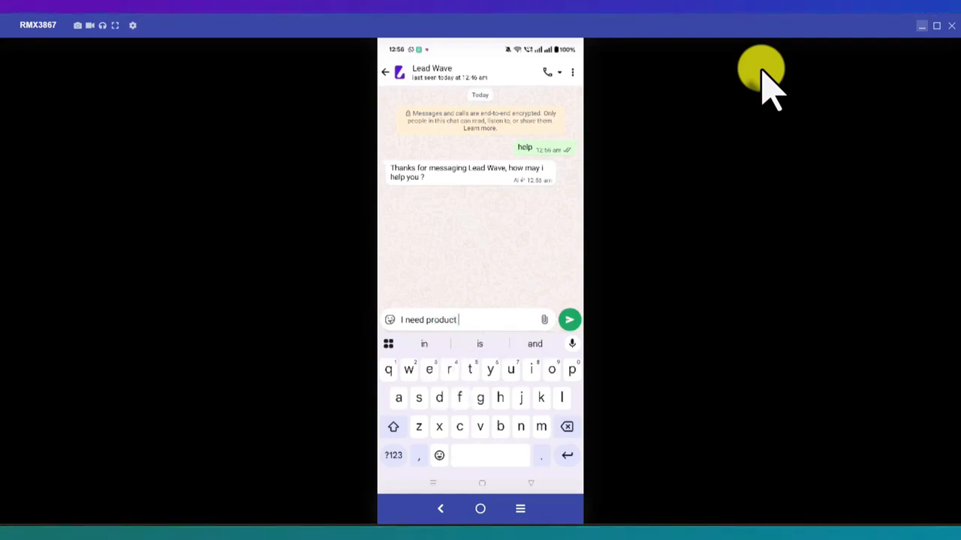
{"action": "key", "text": "Return"}
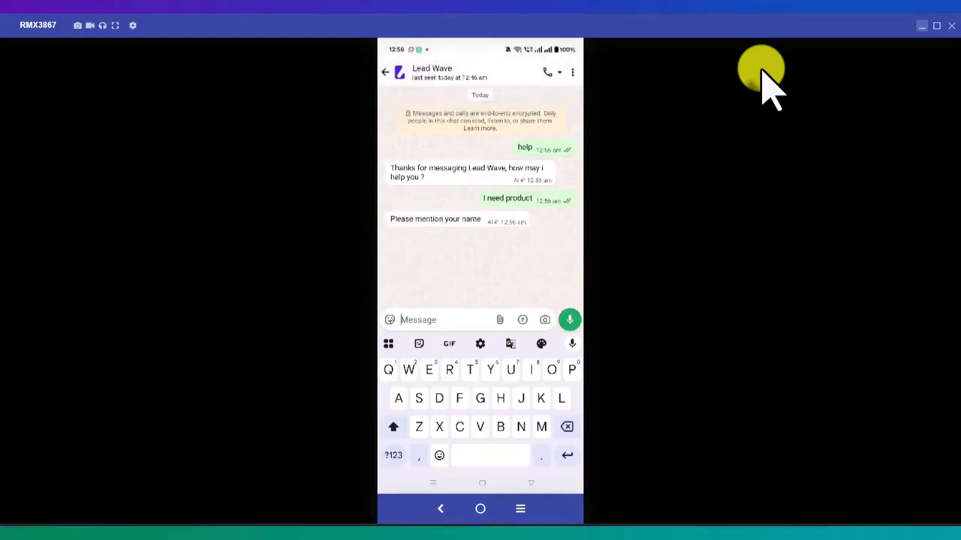
{"action": "type", "text": "Rahu"}
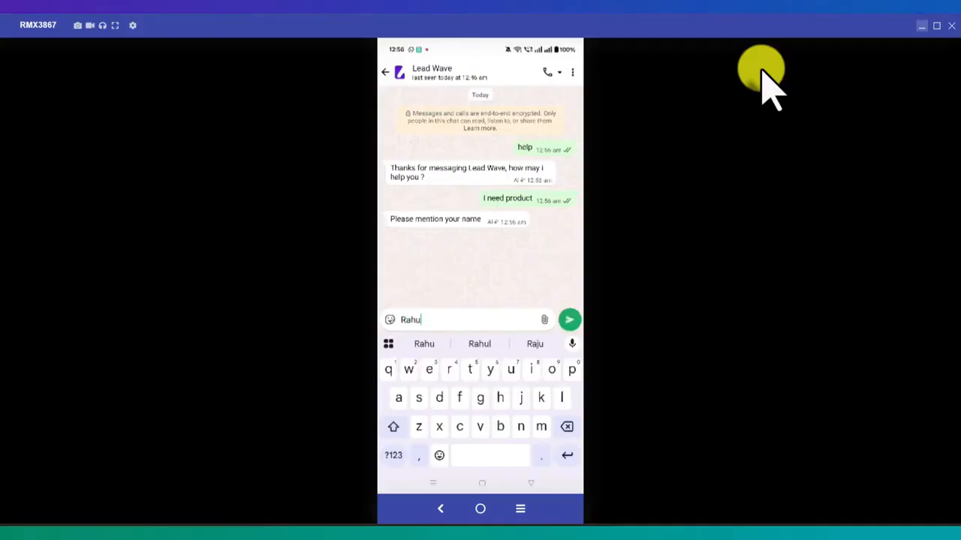
{"action": "type", "text": "l"}
{"action": "key", "text": "Return"}
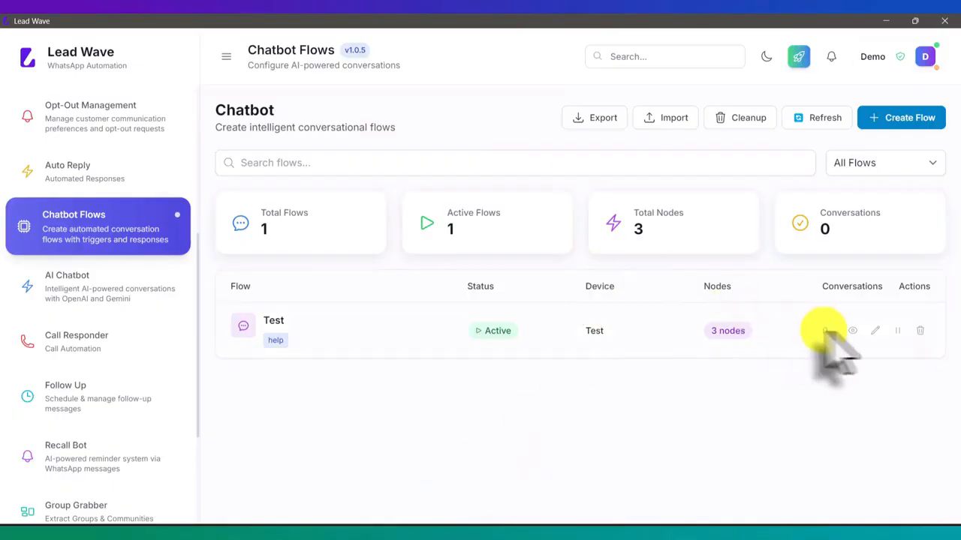
- Open the Test flow's editor, check the phone's WhatsApp replies, and return to Lead Wave
{"action": "left_click", "coordinate": [872, 330]}
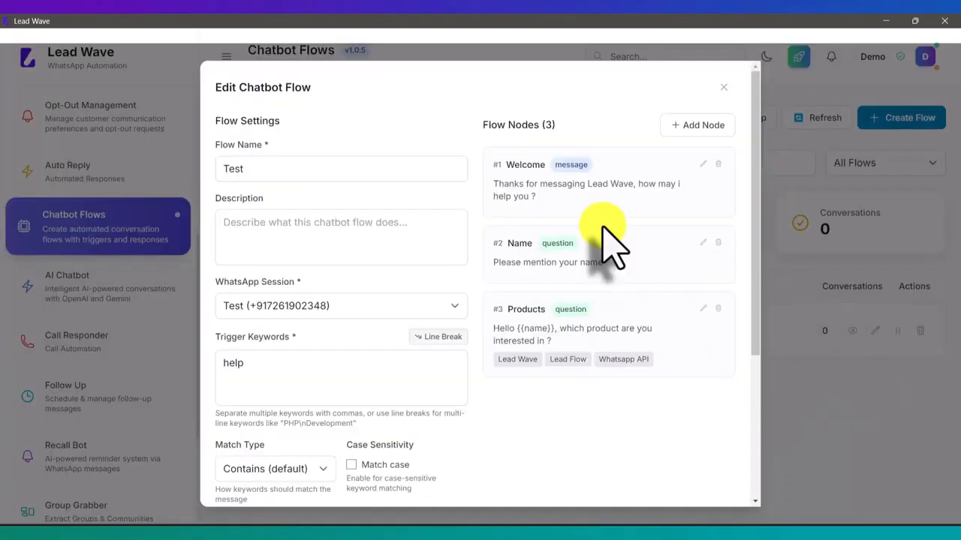
{"action": "left_click", "coordinate": [460, 537]}
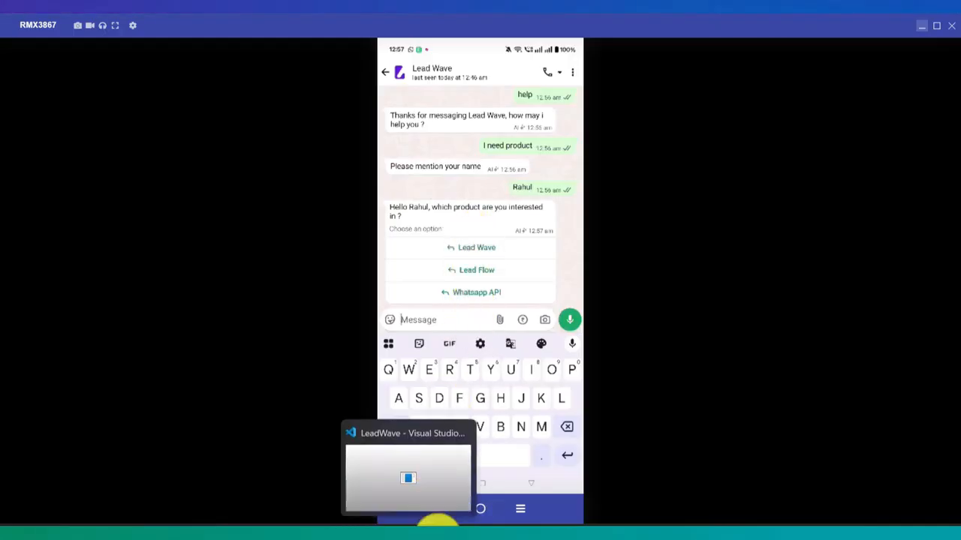
{"action": "left_click", "coordinate": [439, 528]}
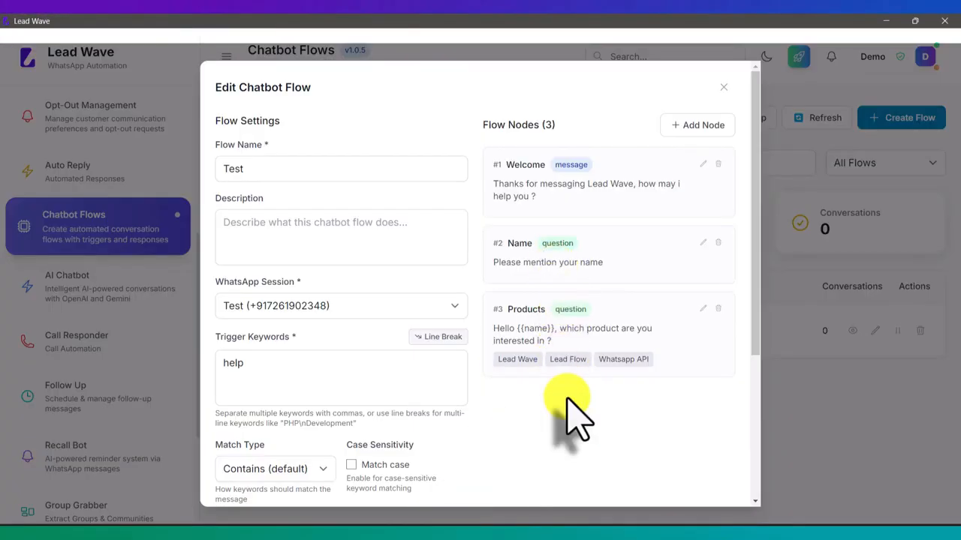
{"action": "left_click", "coordinate": [725, 88]}
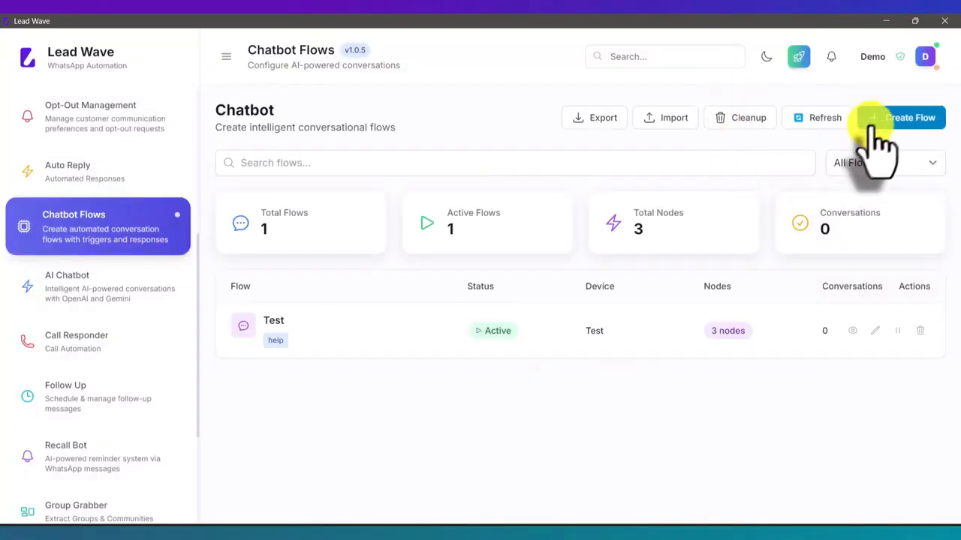
{"action": "left_click", "coordinate": [880, 120]}
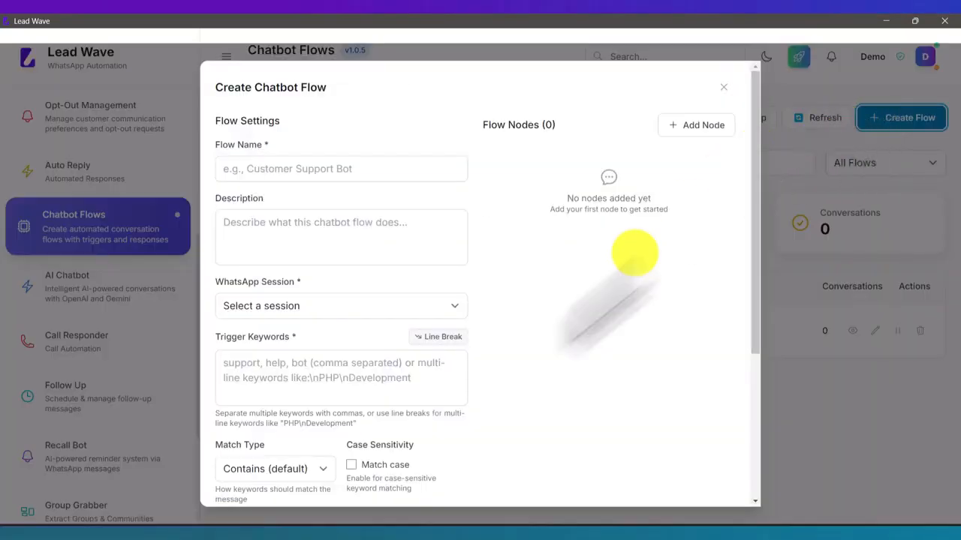
{"action": "left_click", "coordinate": [291, 370]}
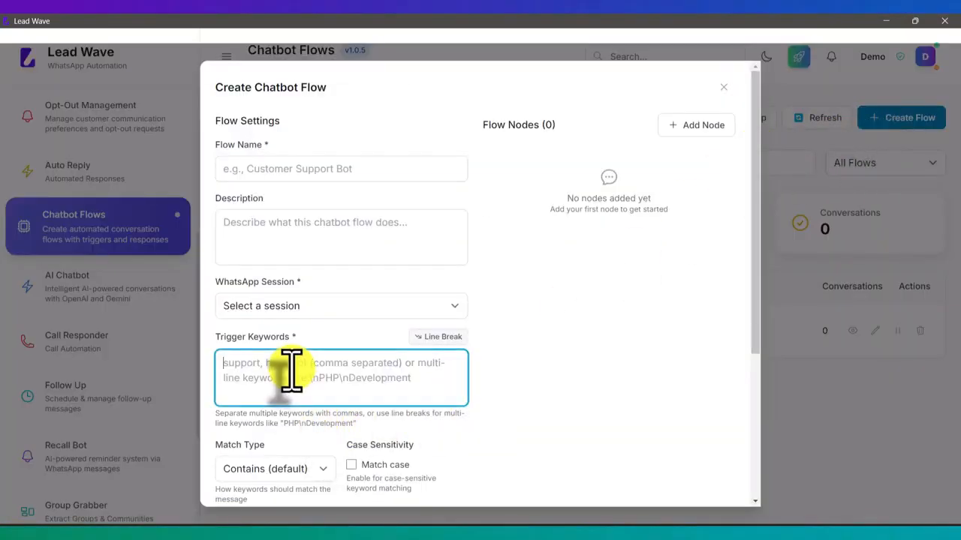
{"action": "type", "text": "Lead Wa"}
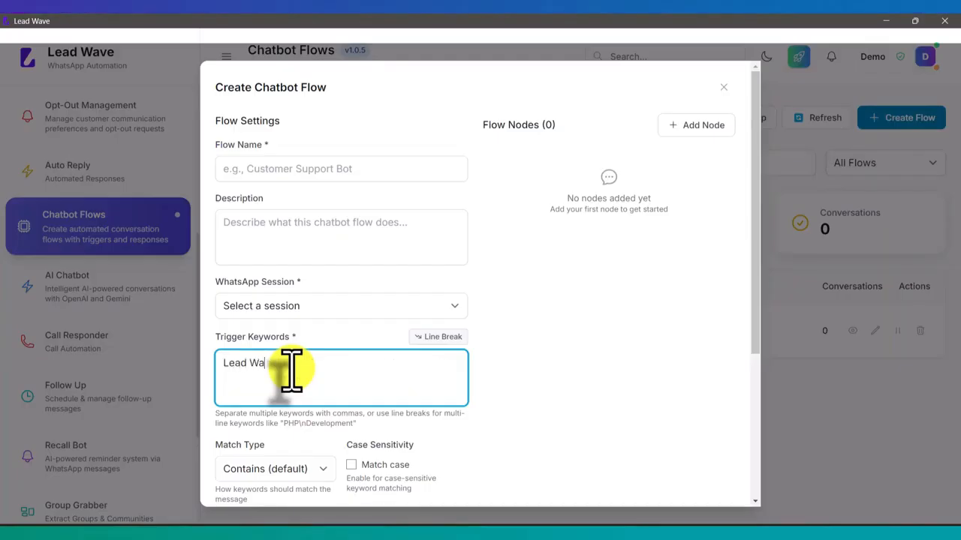
{"action": "type", "text": "ve"}
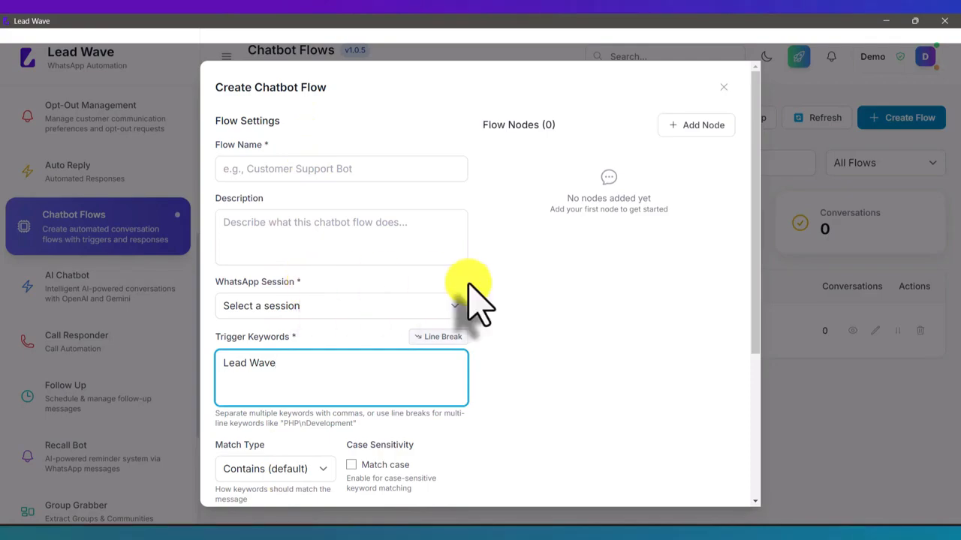
{"action": "left_click", "coordinate": [723, 87]}
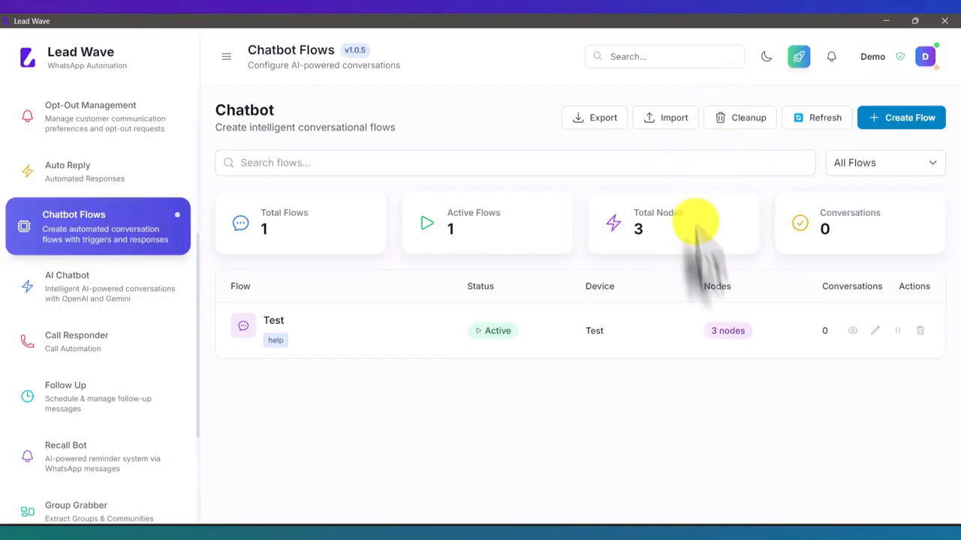
{"action": "left_click", "coordinate": [874, 330]}
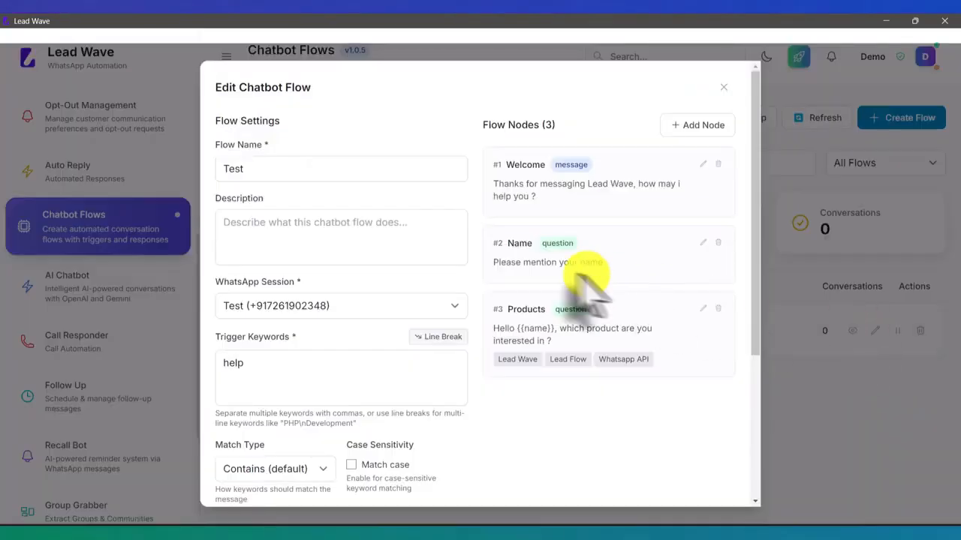
{"action": "left_click", "coordinate": [719, 128]}
{"action": "scroll", "coordinate": [473, 256], "scroll_direction": "down", "scroll_amount": 2}
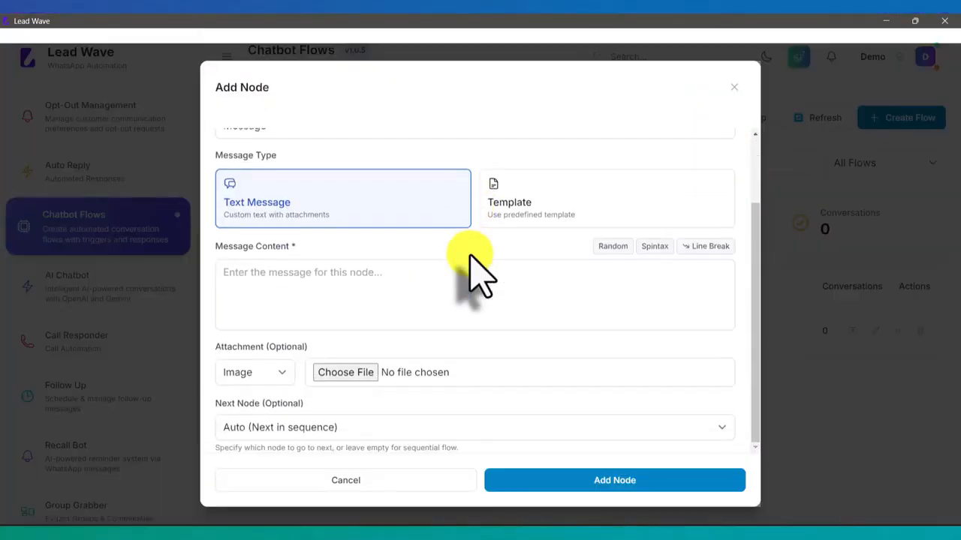
{"action": "scroll", "coordinate": [471, 259], "scroll_direction": "up", "scroll_amount": 2}
{"action": "left_click", "coordinate": [353, 214]}
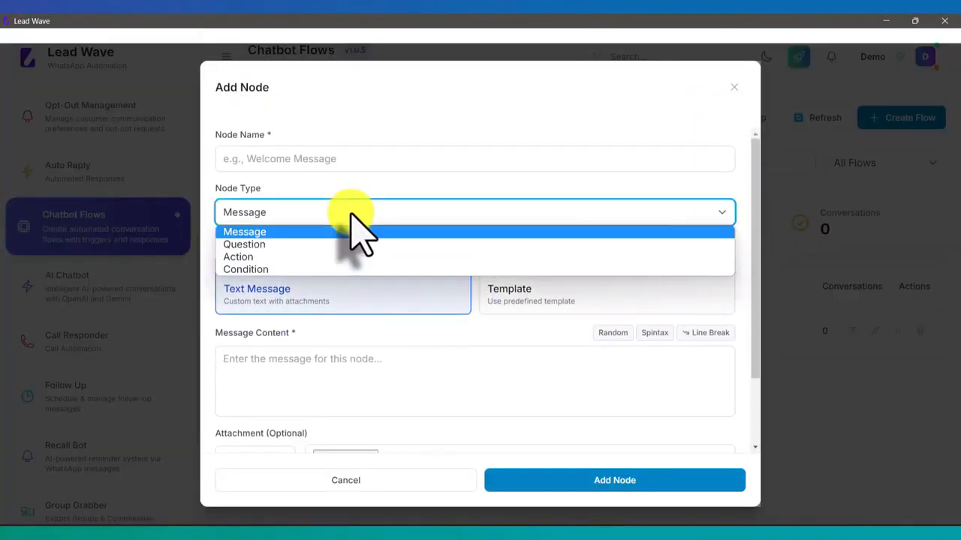
{"action": "left_click", "coordinate": [283, 255]}
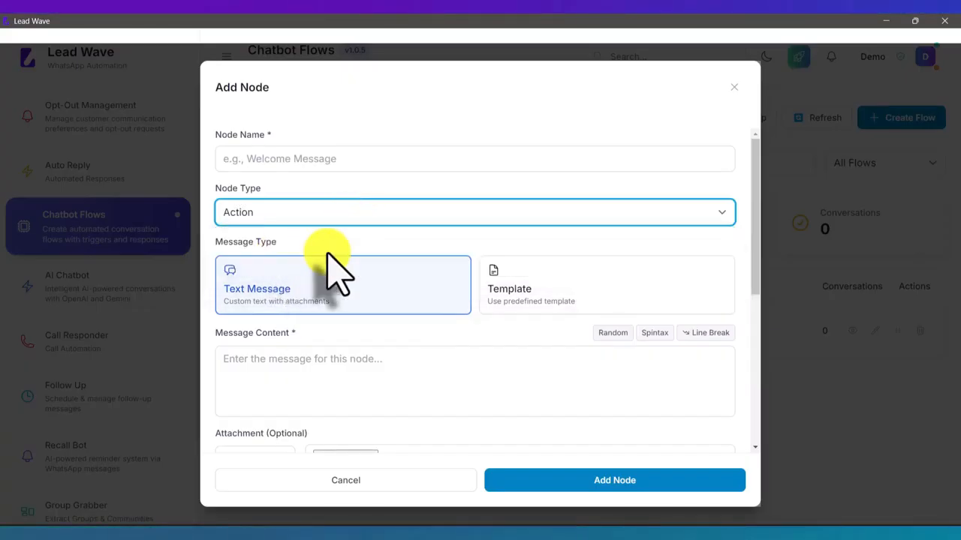
{"action": "scroll", "coordinate": [333, 268], "scroll_direction": "down", "scroll_amount": 3}
{"action": "scroll", "coordinate": [334, 270], "scroll_direction": "down", "scroll_amount": 1}
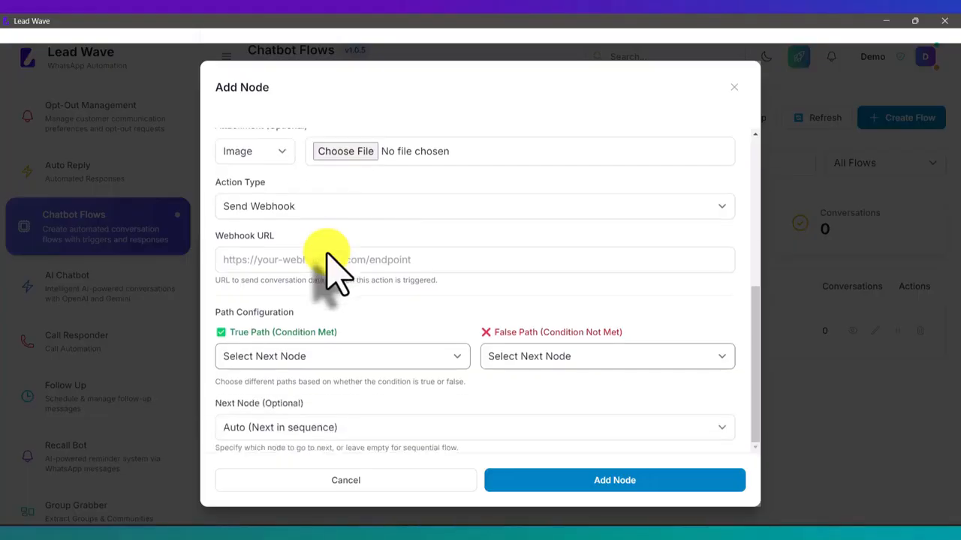
{"action": "left_click", "coordinate": [309, 211]}
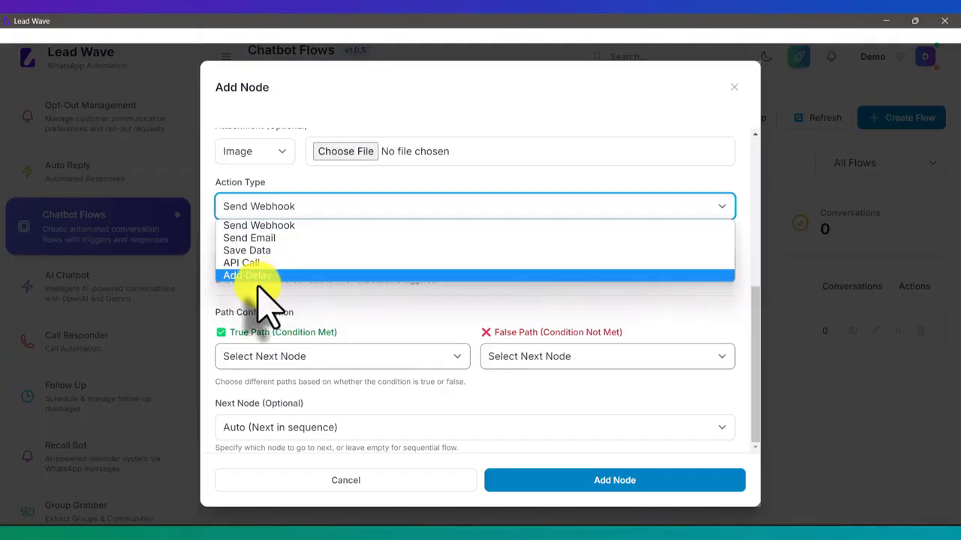
{"action": "left_click", "coordinate": [270, 238]}
{"action": "left_click", "coordinate": [343, 480]}
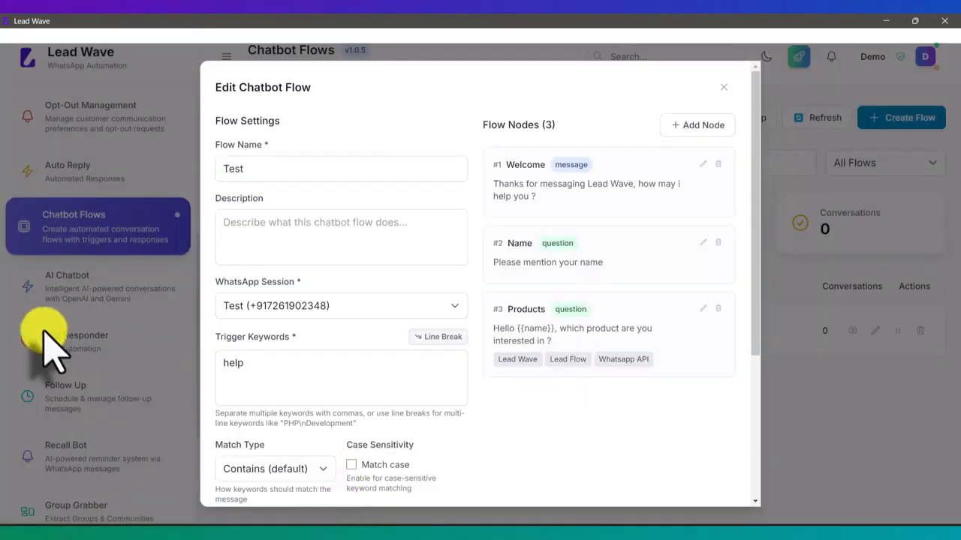
{"action": "left_click", "coordinate": [723, 87]}
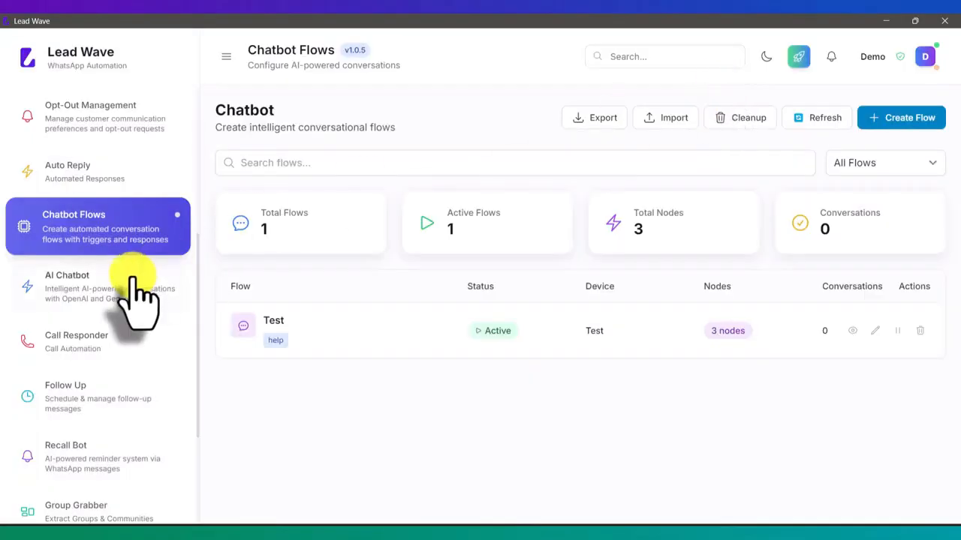
{"action": "scroll", "coordinate": [127, 293], "scroll_direction": "down", "scroll_amount": 3}
{"action": "left_click", "coordinate": [84, 485]}
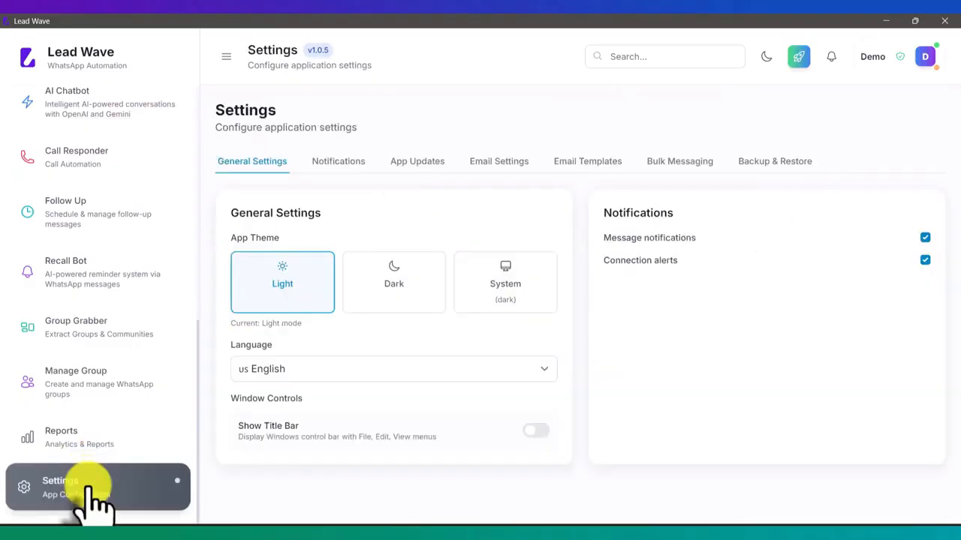
{"action": "left_click", "coordinate": [497, 162]}
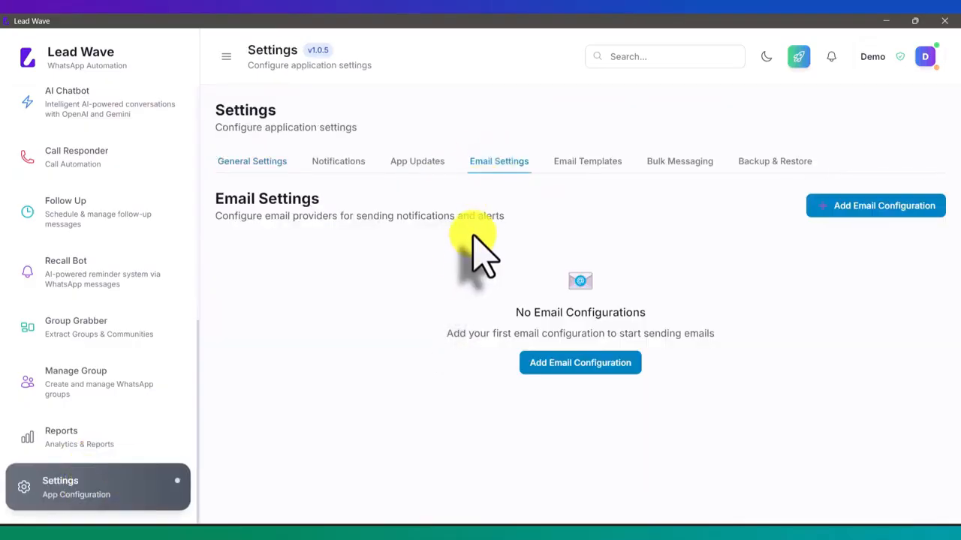
{"action": "left_click", "coordinate": [579, 163]}
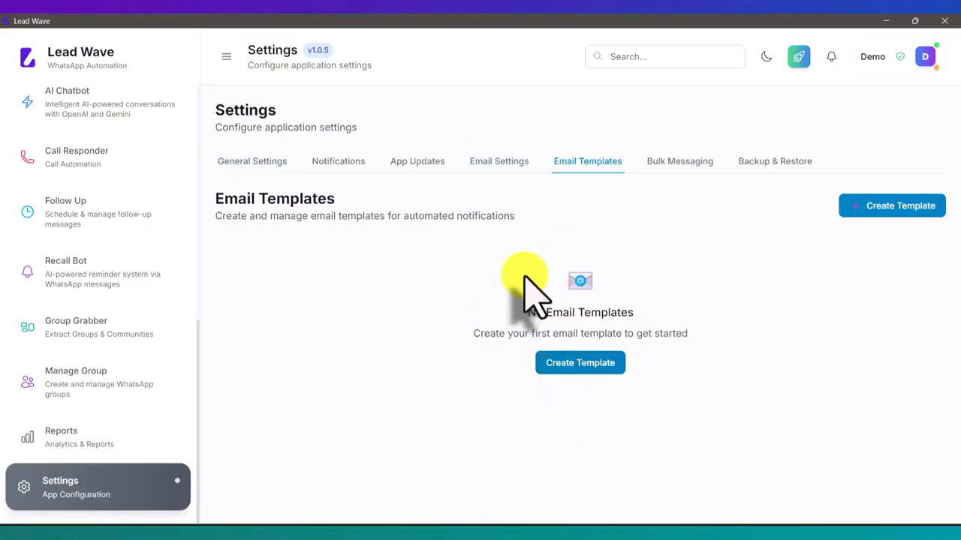
{"action": "left_click", "coordinate": [500, 164]}
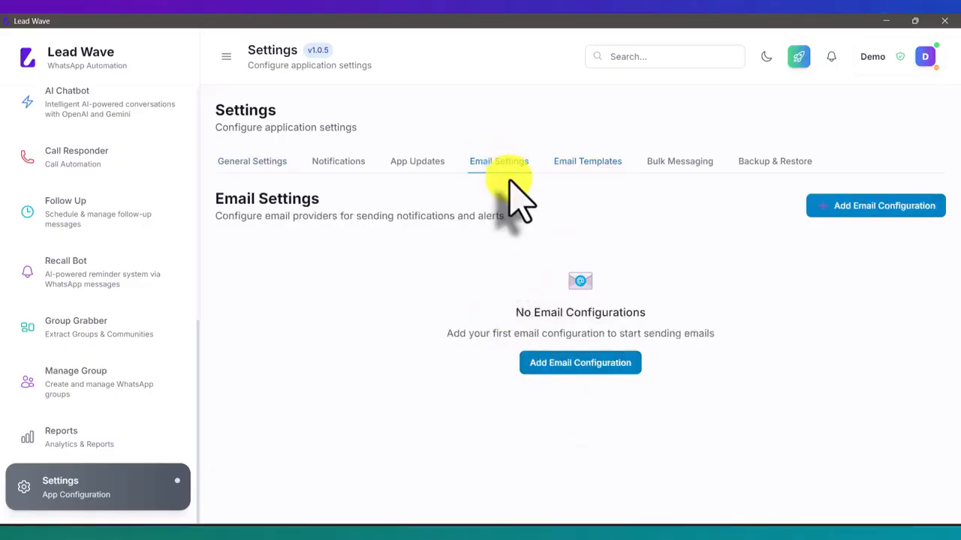
{"action": "scroll", "coordinate": [90, 331], "scroll_direction": "up", "scroll_amount": 2}
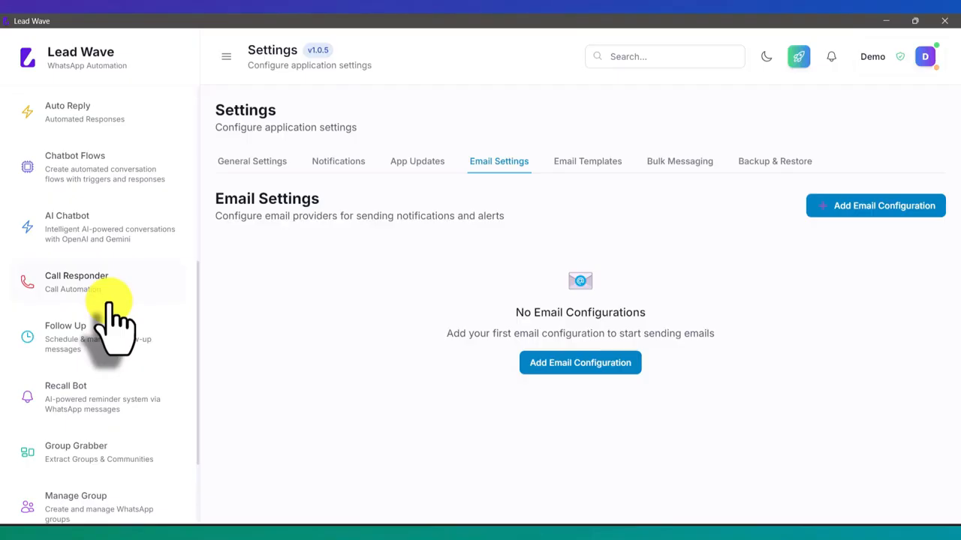
{"action": "scroll", "coordinate": [117, 415], "scroll_direction": "down", "scroll_amount": 1}
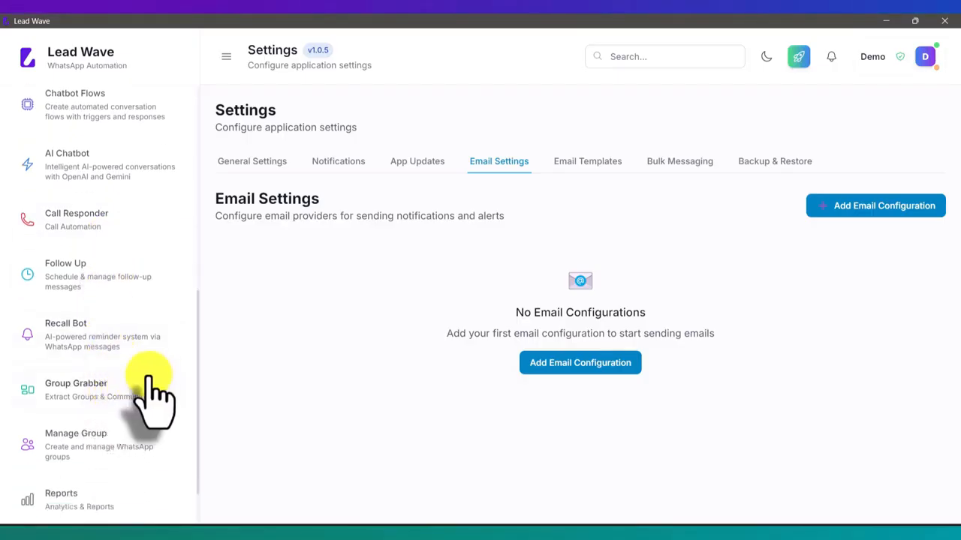
{"action": "scroll", "coordinate": [150, 396], "scroll_direction": "up", "scroll_amount": 1}
{"action": "left_click", "coordinate": [120, 171]}
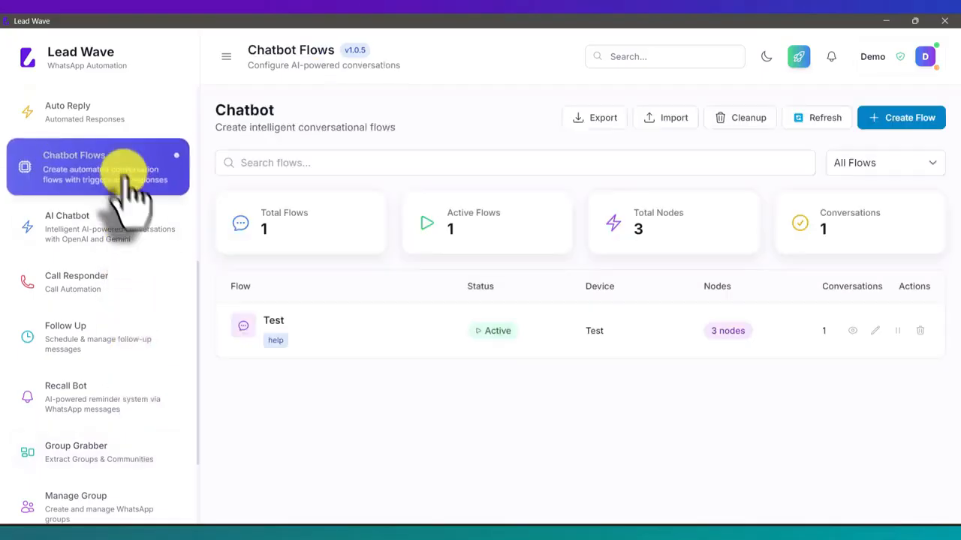
- Try adding an Action-type node to the Test flow, cancel it, then open Follow Up Messages
{"action": "left_click", "coordinate": [874, 331]}
{"action": "left_click", "coordinate": [692, 125]}
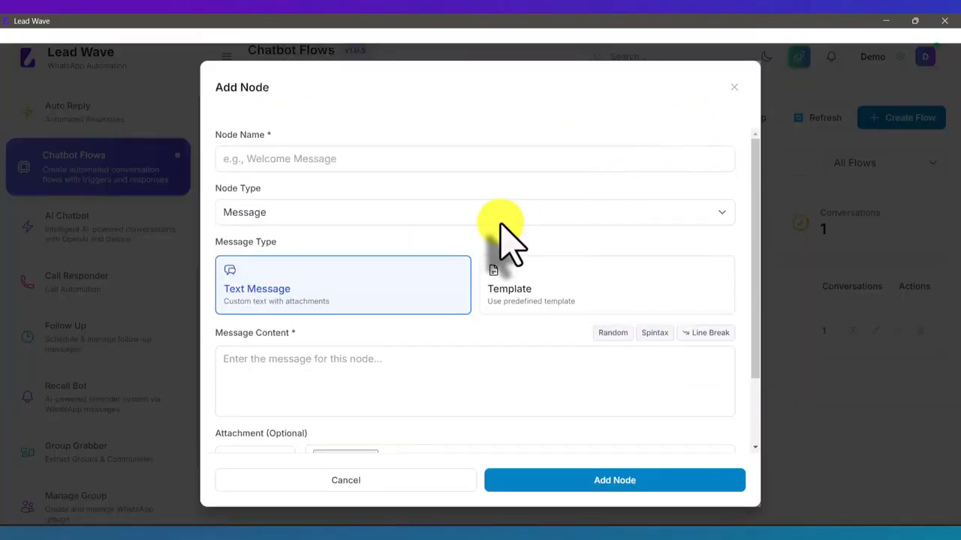
{"action": "scroll", "coordinate": [499, 232], "scroll_direction": "down", "scroll_amount": 1}
{"action": "scroll", "coordinate": [411, 239], "scroll_direction": "up", "scroll_amount": 1}
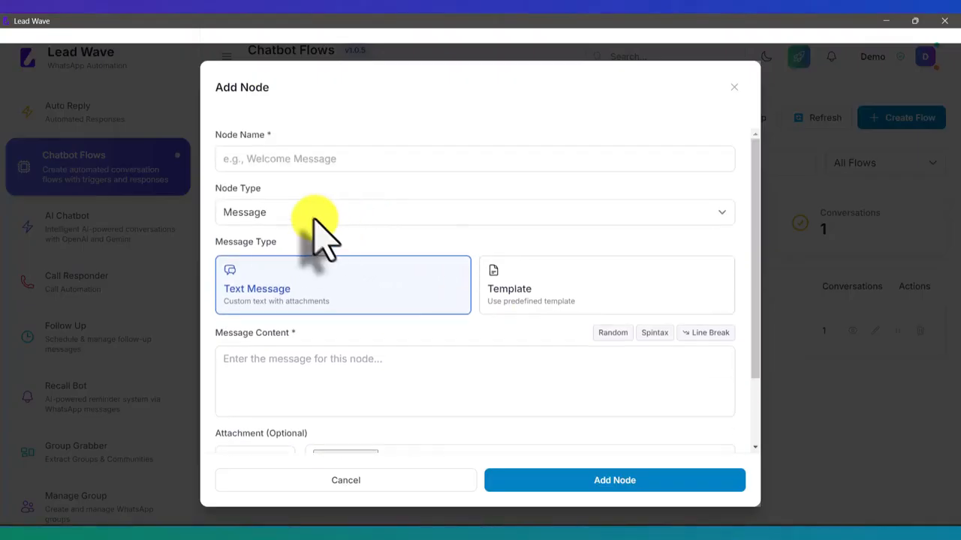
{"action": "left_click", "coordinate": [314, 214]}
{"action": "left_click", "coordinate": [287, 257]}
{"action": "scroll", "coordinate": [353, 359], "scroll_direction": "down", "scroll_amount": 4}
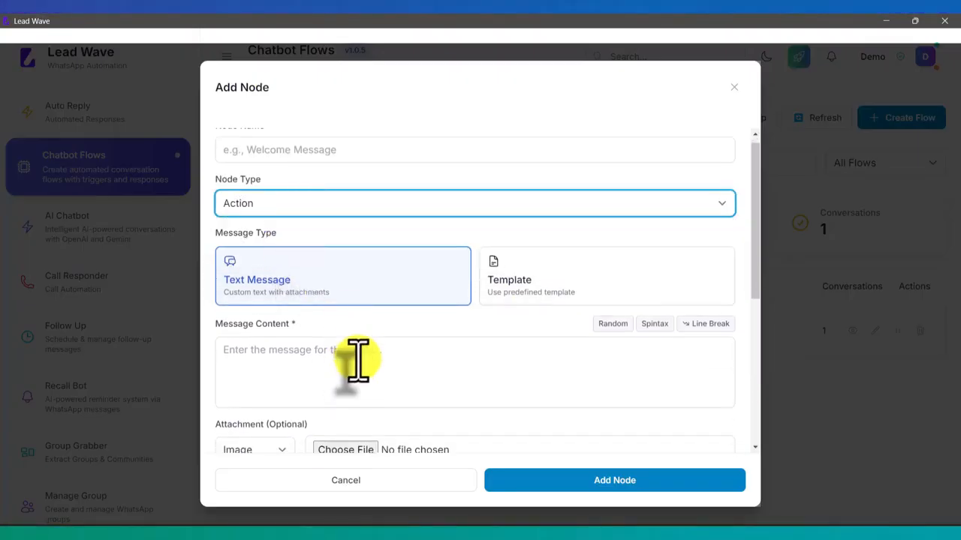
{"action": "scroll", "coordinate": [371, 330], "scroll_direction": "up", "scroll_amount": 5}
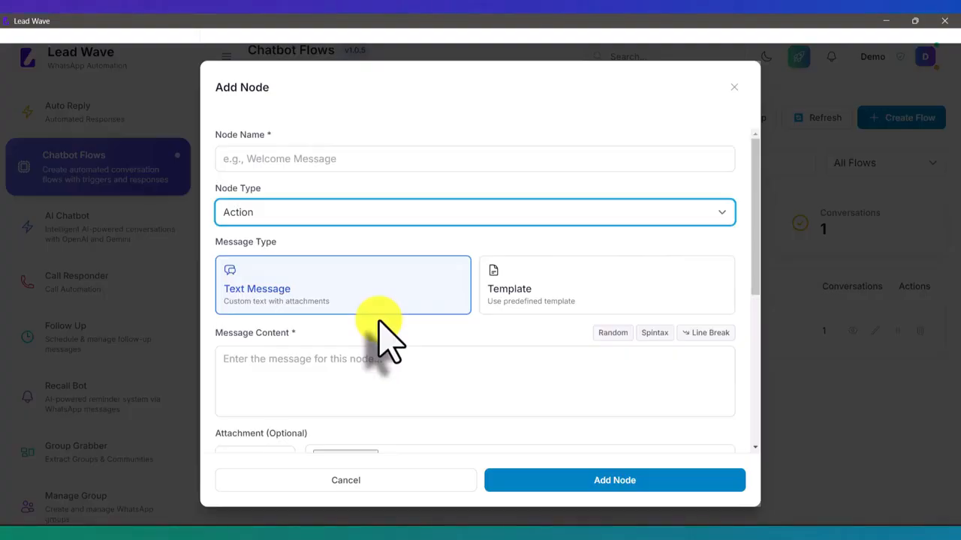
{"action": "left_click", "coordinate": [365, 486]}
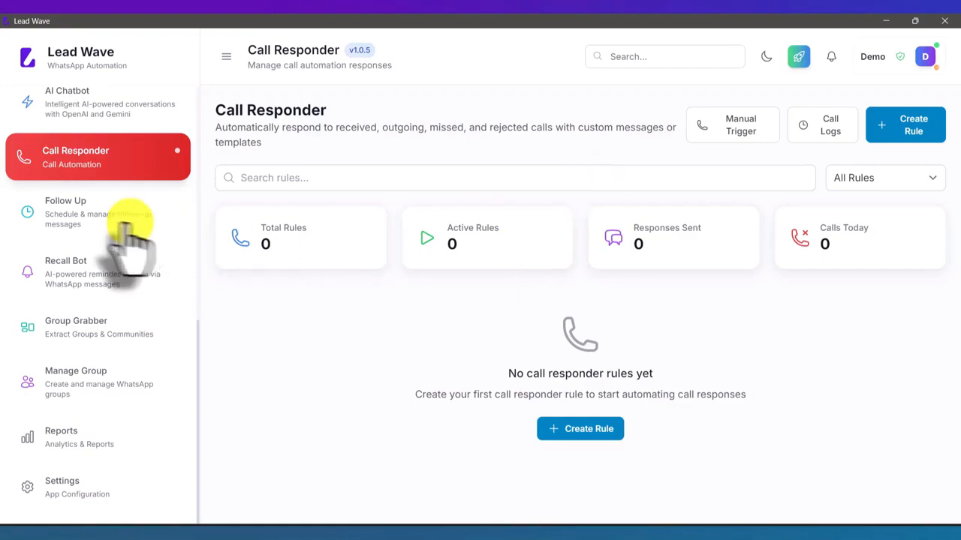
{"action": "left_click", "coordinate": [26, 221]}
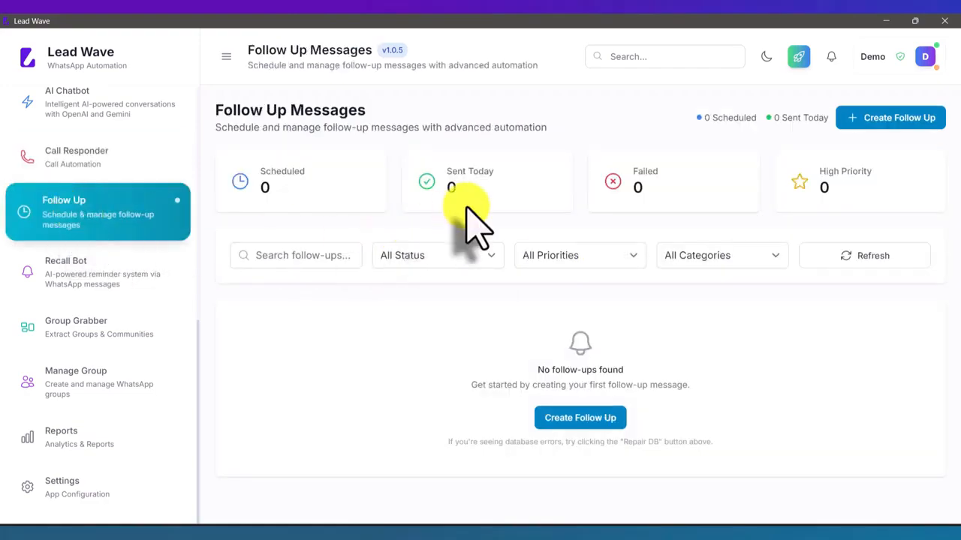
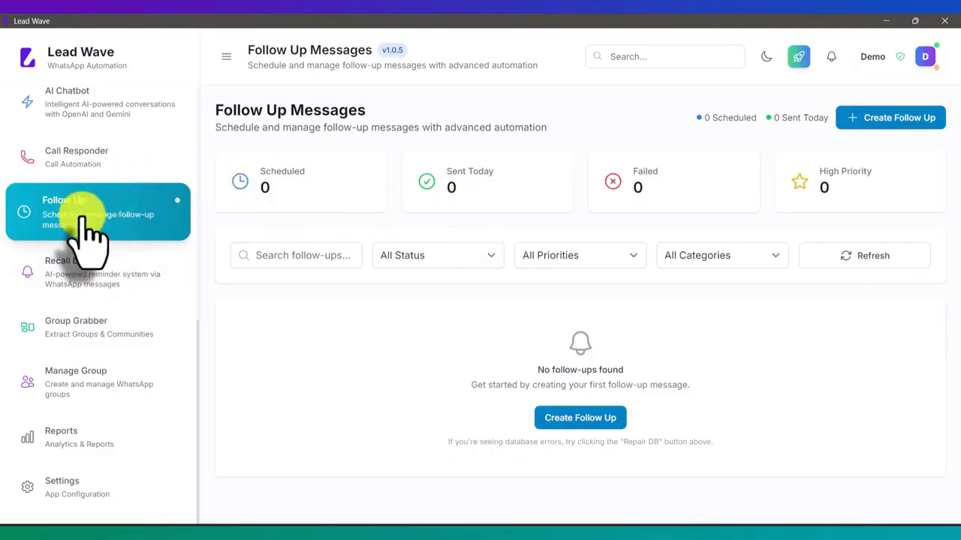
- Dismiss the new follow-up form, check the WhatsApp Devices page, and return to Follow Up Messages
{"action": "left_click", "coordinate": [888, 123]}
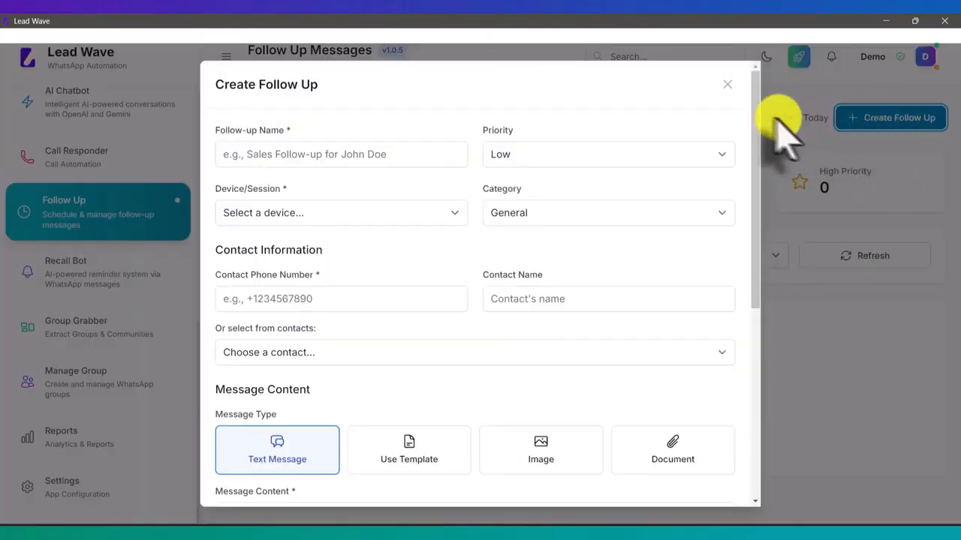
{"action": "left_click", "coordinate": [725, 84]}
{"action": "scroll", "coordinate": [79, 215], "scroll_direction": "up", "scroll_amount": 7}
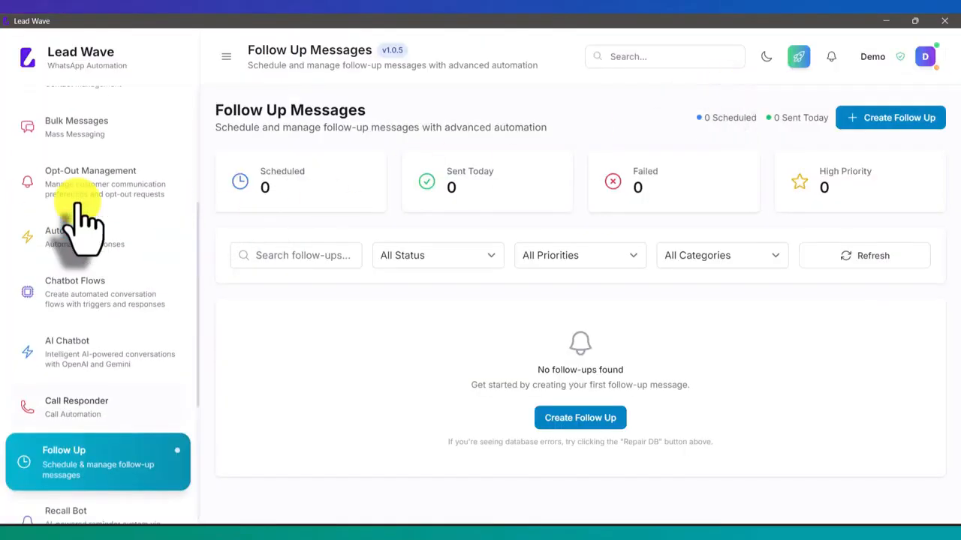
{"action": "left_click", "coordinate": [98, 180]}
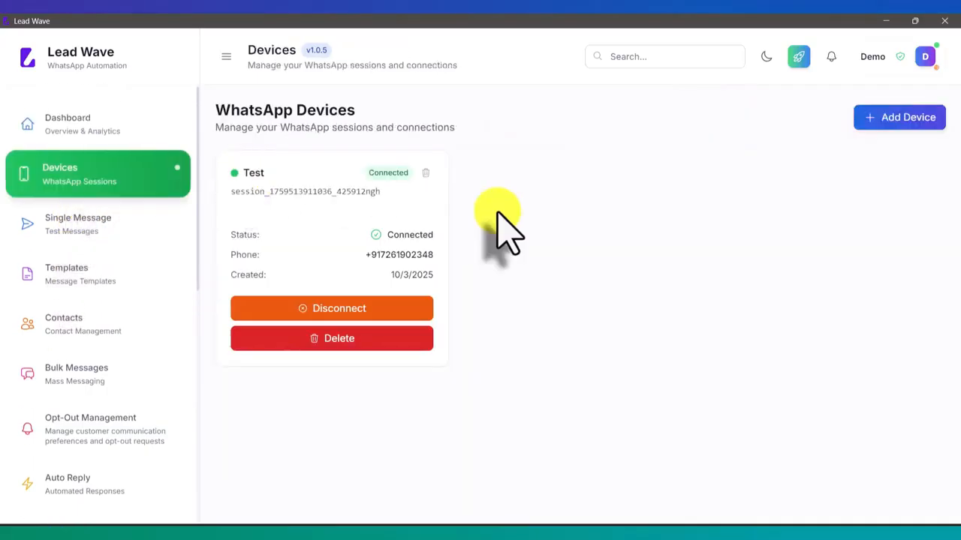
{"action": "scroll", "coordinate": [89, 218], "scroll_direction": "down", "scroll_amount": 4}
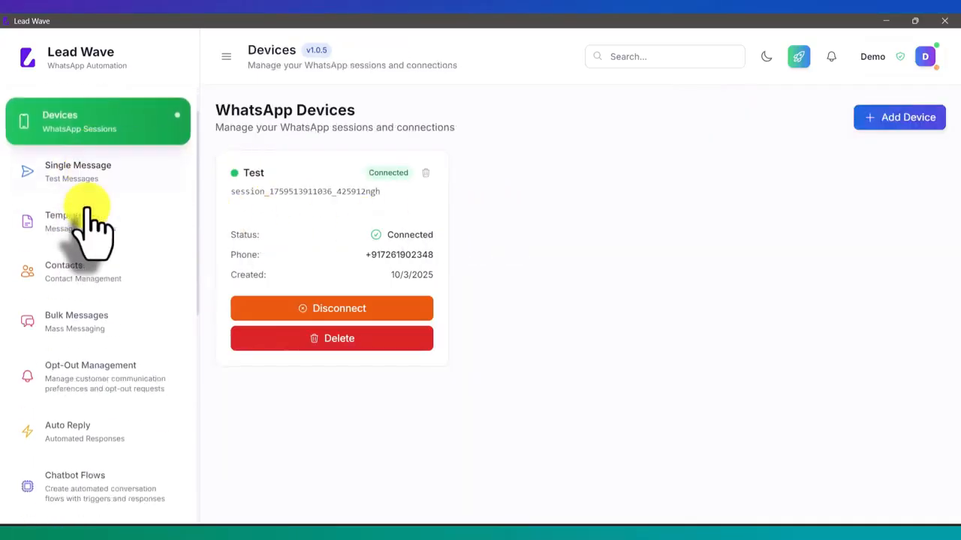
{"action": "scroll", "coordinate": [86, 214], "scroll_direction": "down", "scroll_amount": 2}
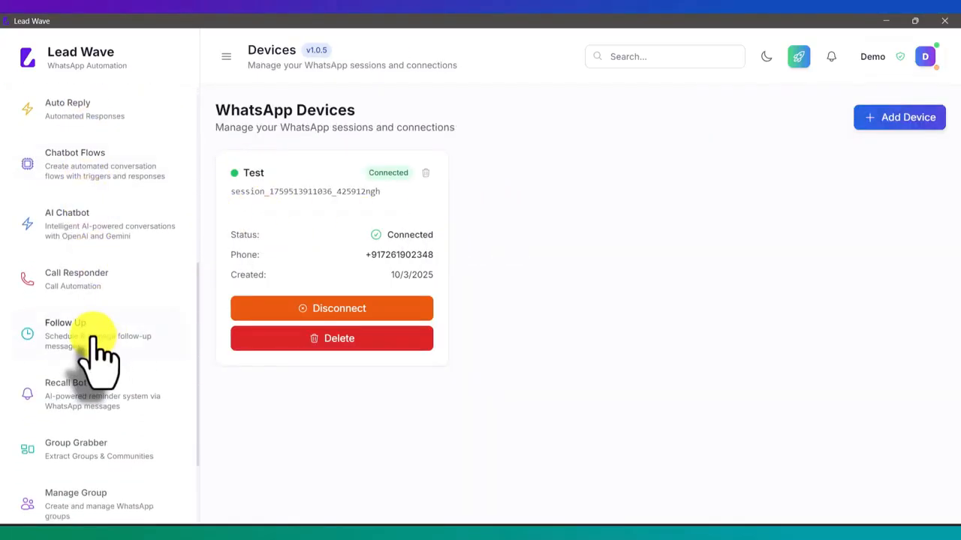
{"action": "left_click", "coordinate": [87, 334]}
- Start a follow-up named Test that sends from the Test (connected) device
{"action": "left_click", "coordinate": [882, 120]}
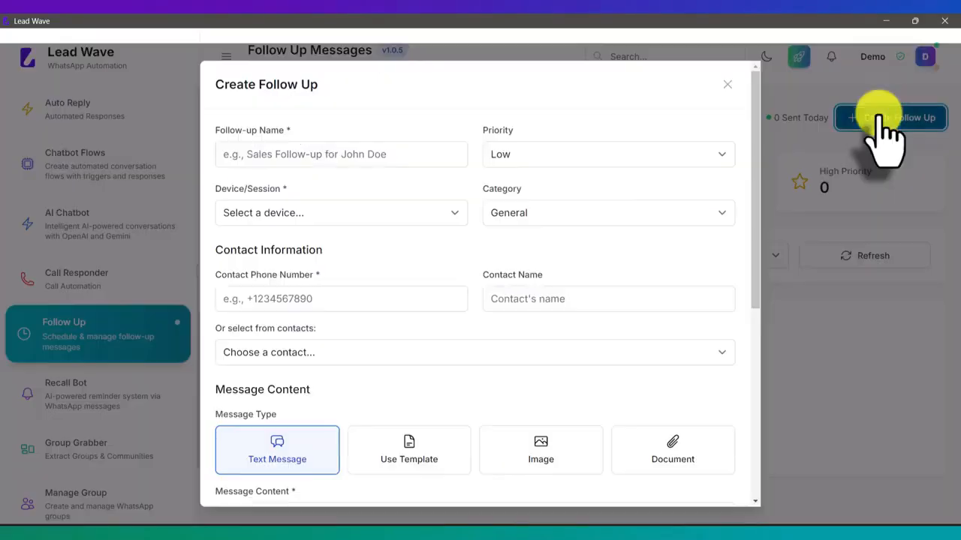
{"action": "left_click", "coordinate": [255, 159]}
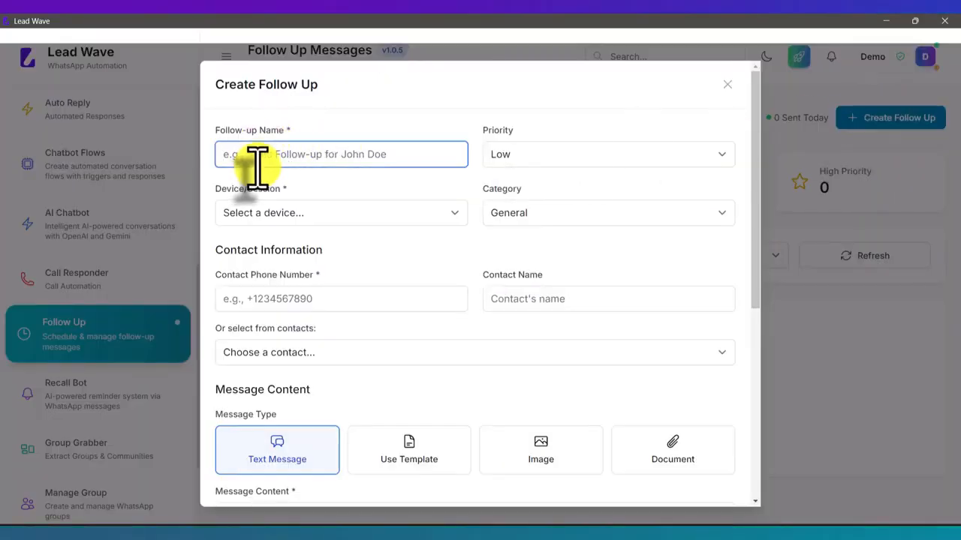
{"action": "type", "text": "Test"}
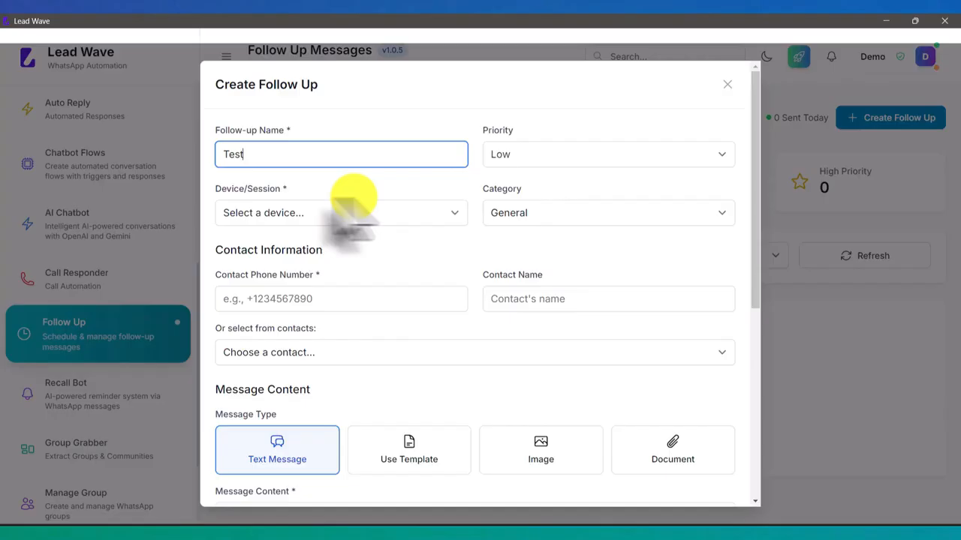
{"action": "left_click", "coordinate": [289, 214]}
{"action": "left_click", "coordinate": [285, 245]}
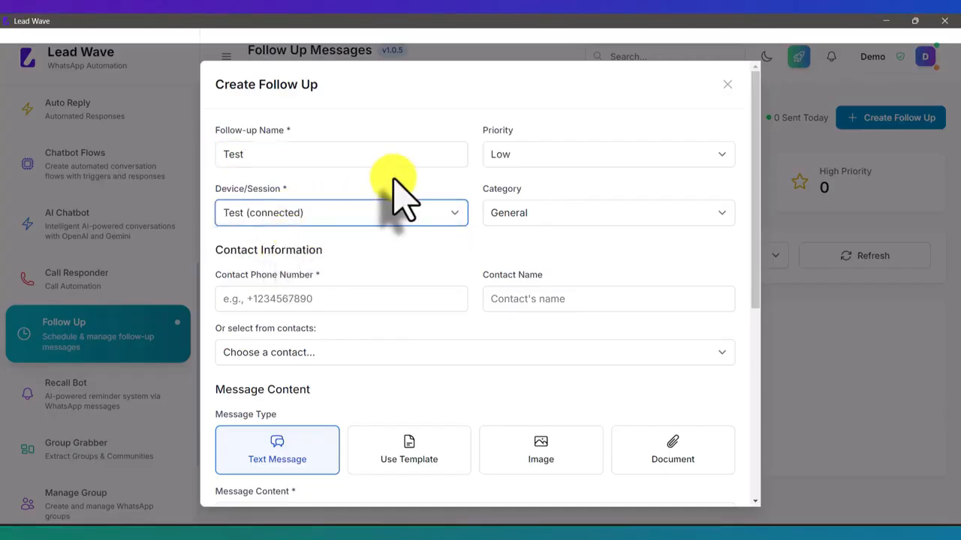
- Enter the contact's phone number and begin typing the contact's name
{"action": "left_click", "coordinate": [311, 300]}
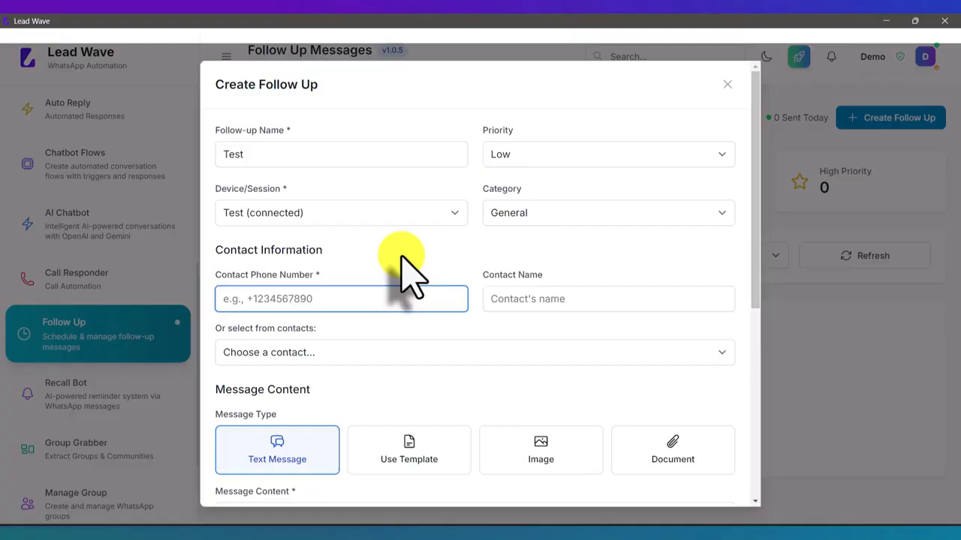
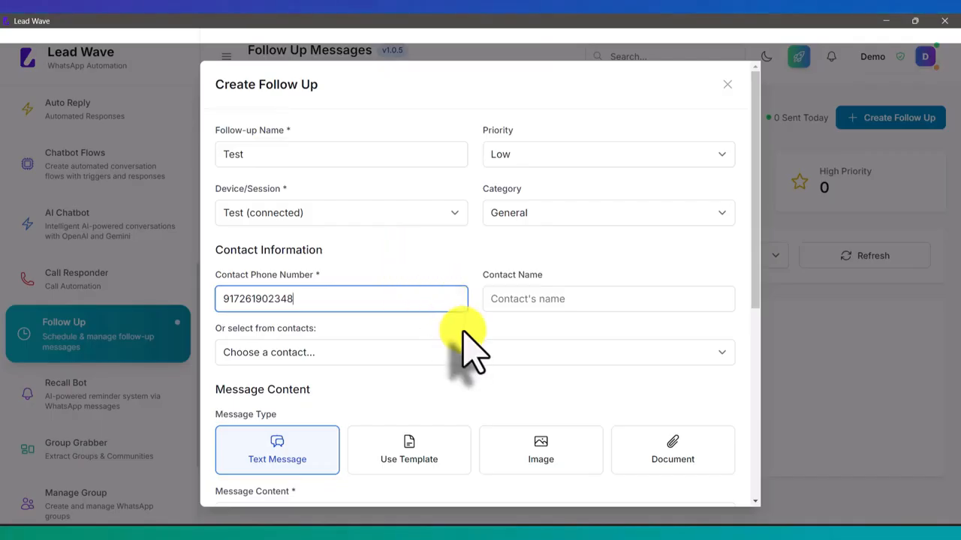
{"action": "left_click", "coordinate": [521, 300]}
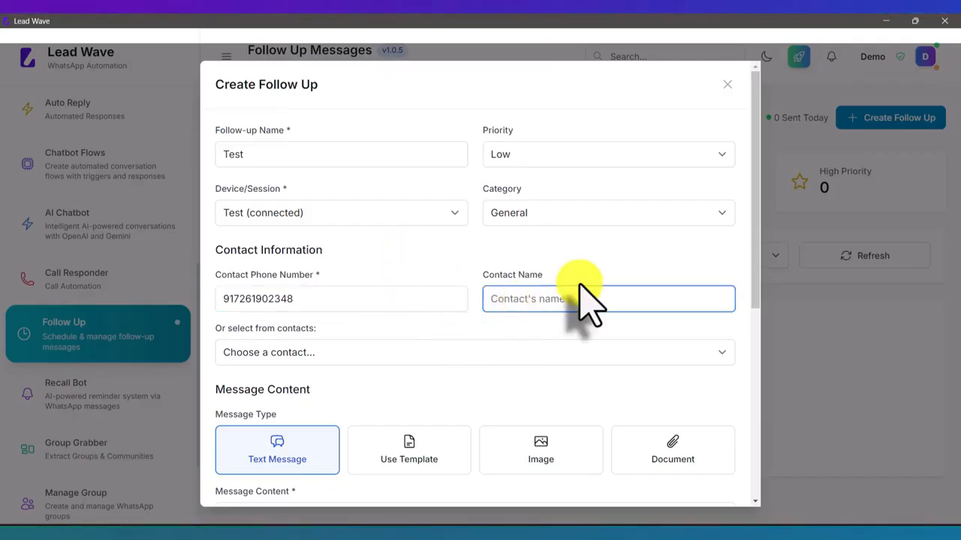
{"action": "type", "text": "Rao"}
{"action": "key", "text": "BackSpace"}
- Finish the contact's name and leave the Choose a contact list unselected
{"action": "type", "text": "hul"}
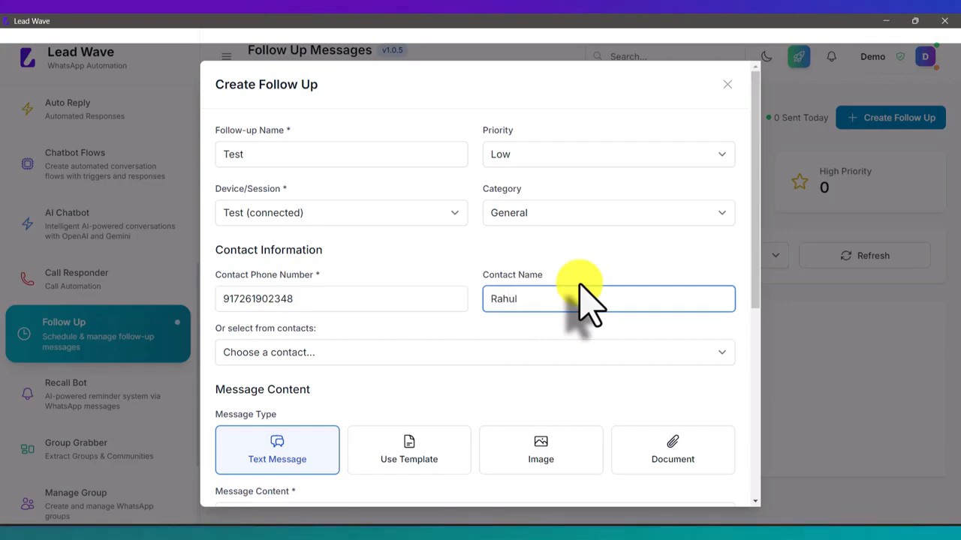
{"action": "scroll", "coordinate": [579, 289], "scroll_direction": "down", "scroll_amount": 2}
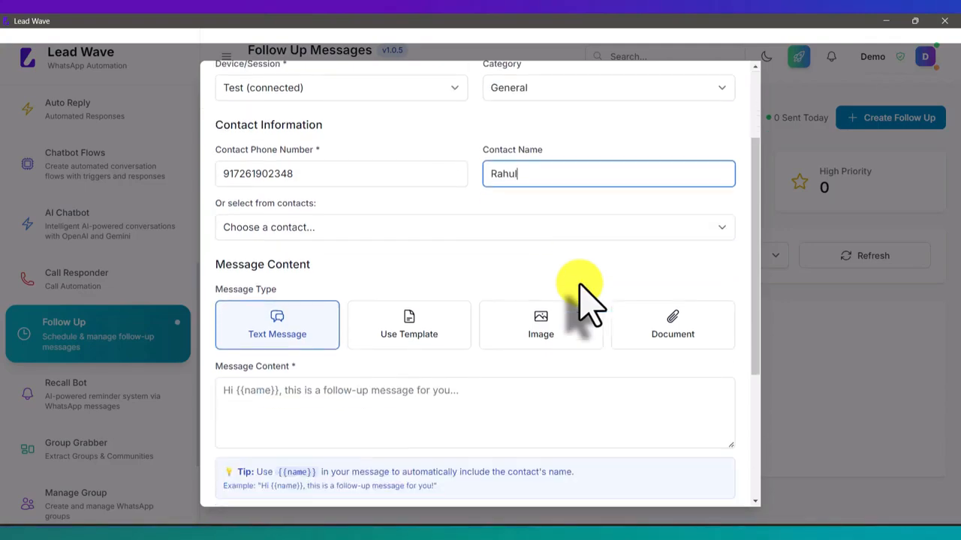
{"action": "left_click", "coordinate": [322, 229]}
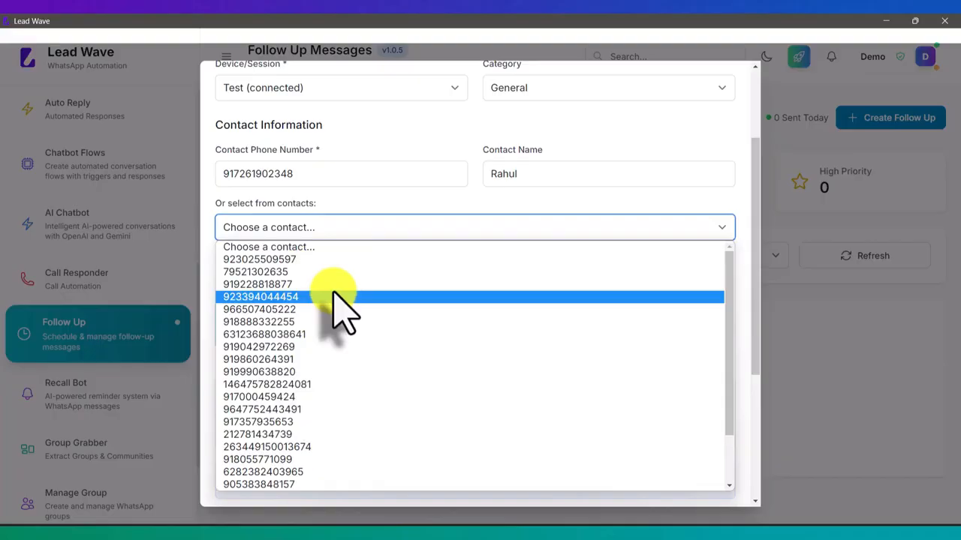
{"action": "left_click", "coordinate": [348, 203]}
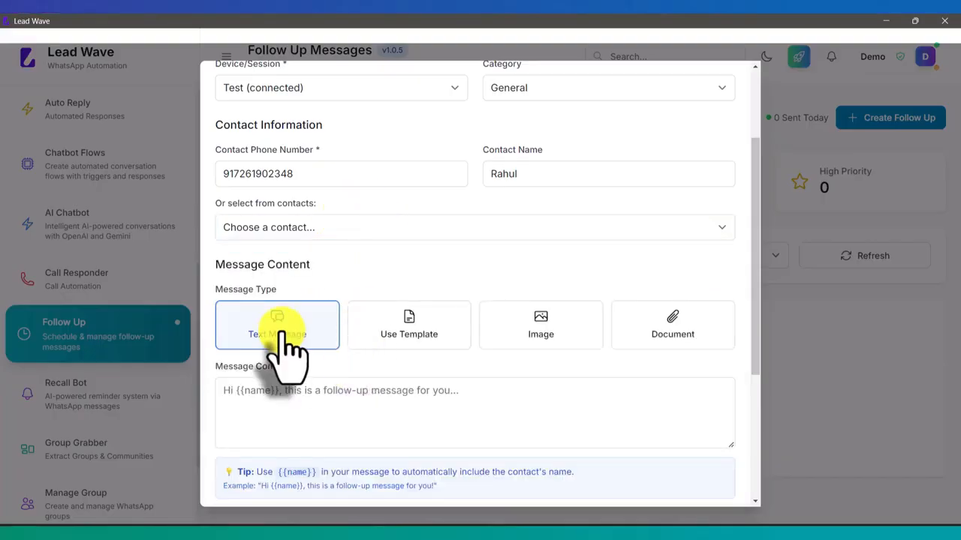
- Write a message greeting {{name}} and asking if they've decided on buying the Lead Wave application
{"action": "left_click", "coordinate": [349, 397]}
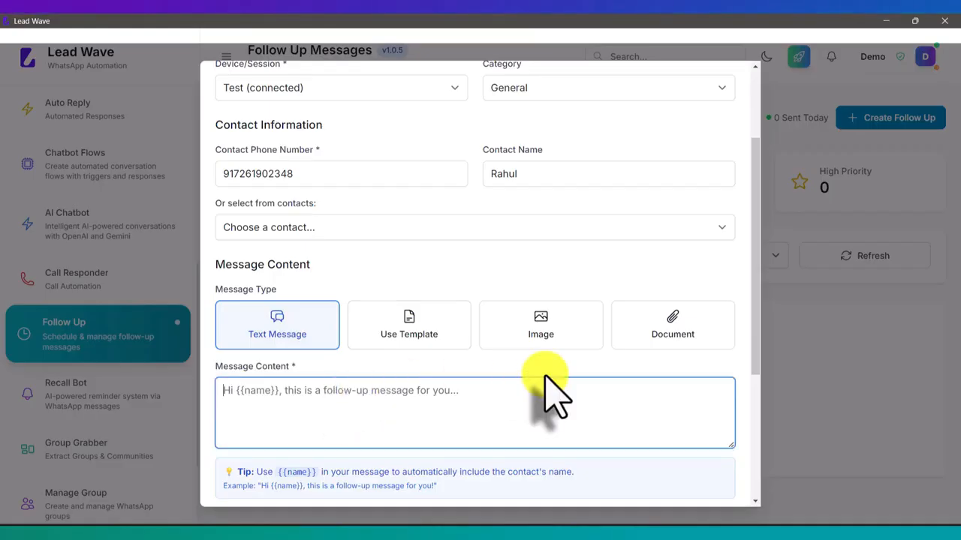
{"action": "type", "text": "Hell"}
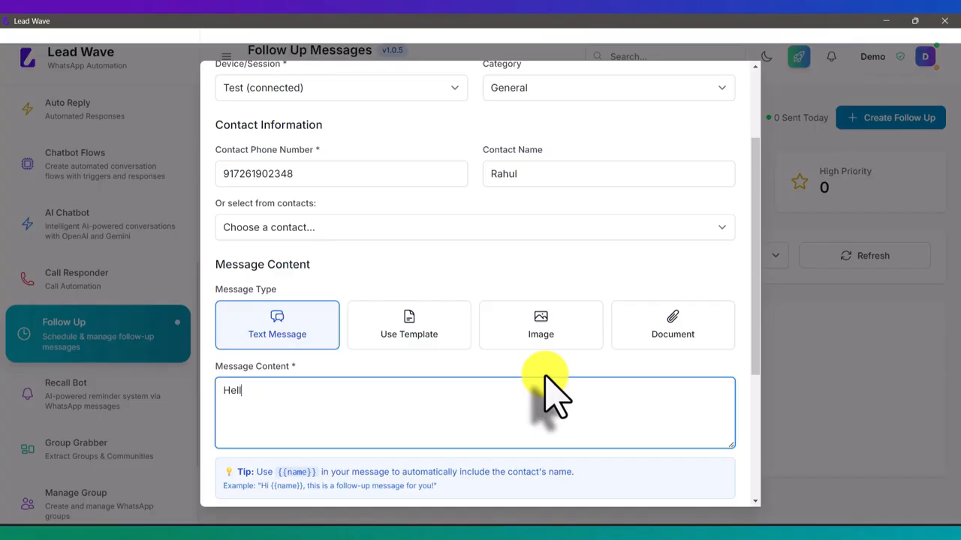
{"action": "type", "text": "o {{"}
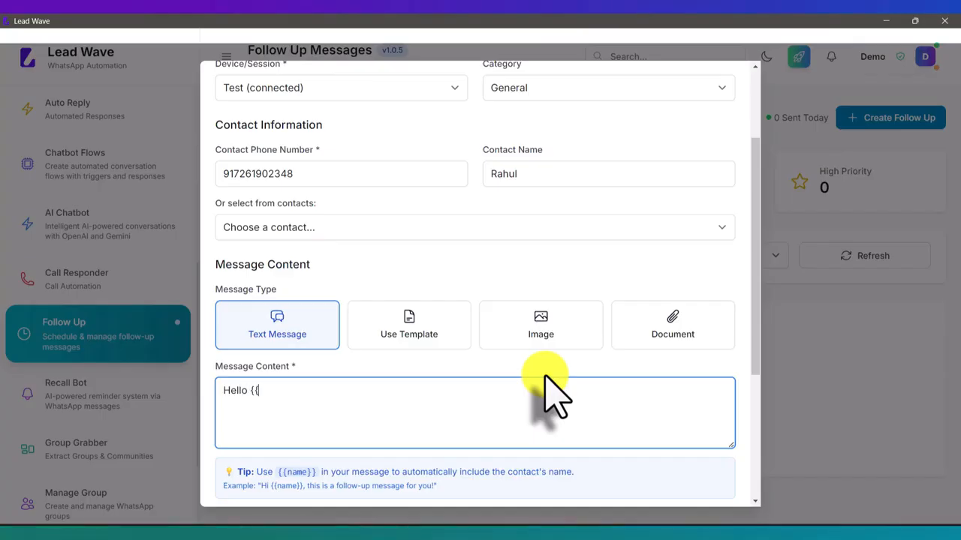
{"action": "type", "text": "name"}
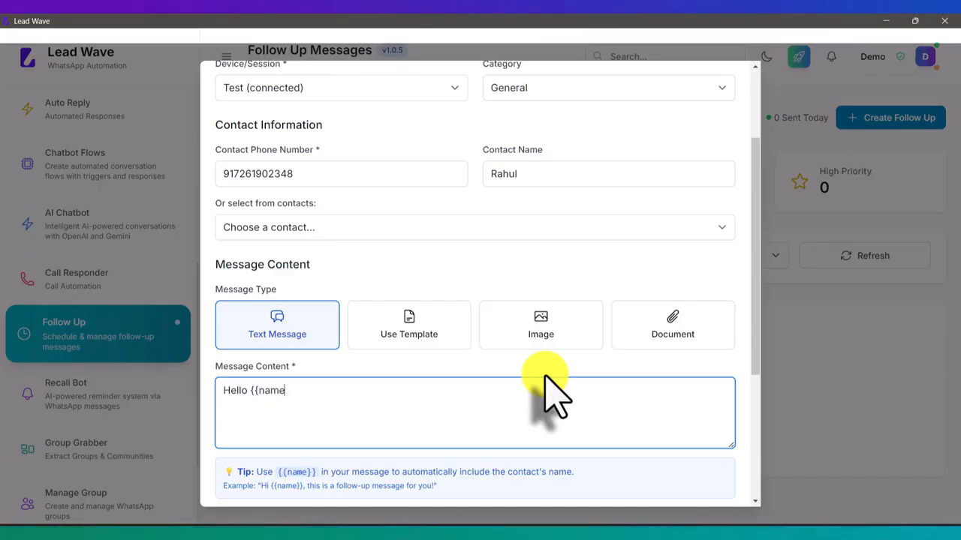
{"action": "type", "text": "}}, this is with reference t"}
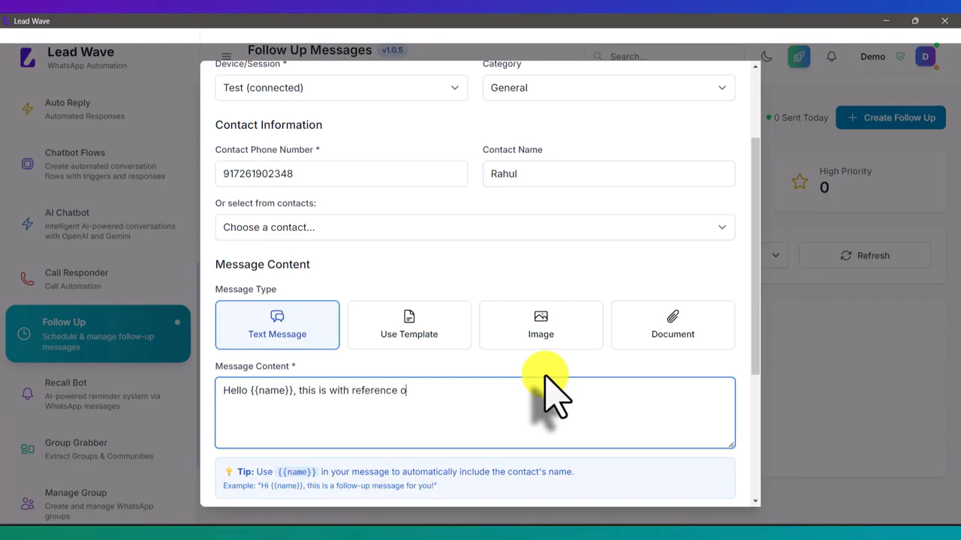
{"action": "type", "text": "o our discs"}
{"action": "key", "text": "BackSpace"}
{"action": "key", "text": "BackSpace"}
{"action": "type", "text": "cussion o"}
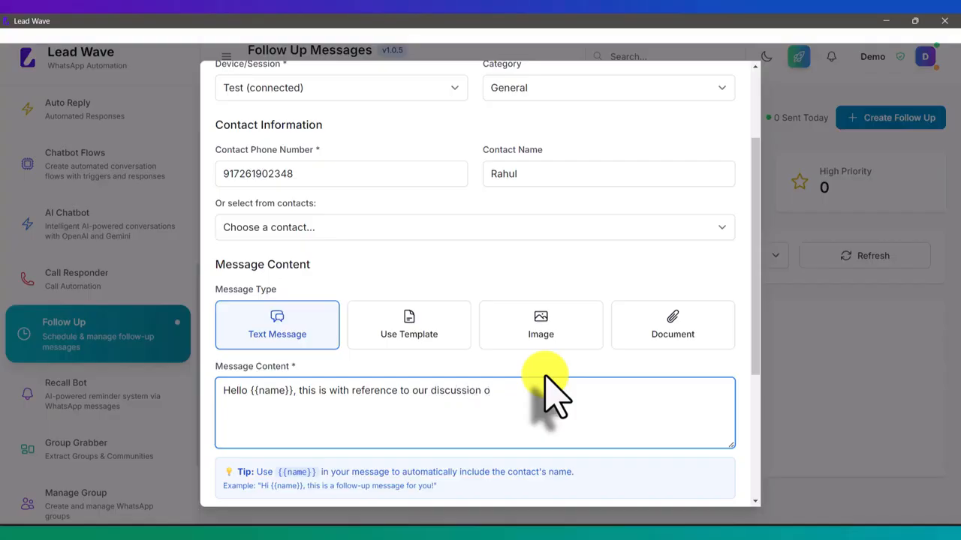
{"action": "type", "text": "n buying a Lead wav"}
{"action": "key", "text": "BackSpace"}
{"action": "key", "text": "BackSpace"}
{"action": "key", "text": "BackSpace"}
{"action": "key", "text": "BackSpace"}
{"action": "type", "text": "Wa"}
{"action": "key", "text": "BackSpace"}
{"action": "key", "text": "BackSpace"}
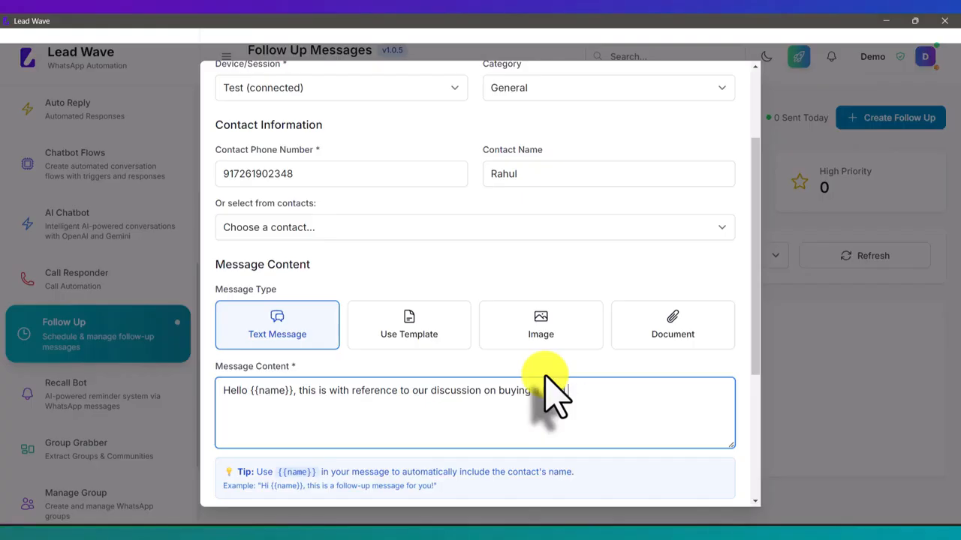
{"action": "type", "text": "Wave application, this is a foll"}
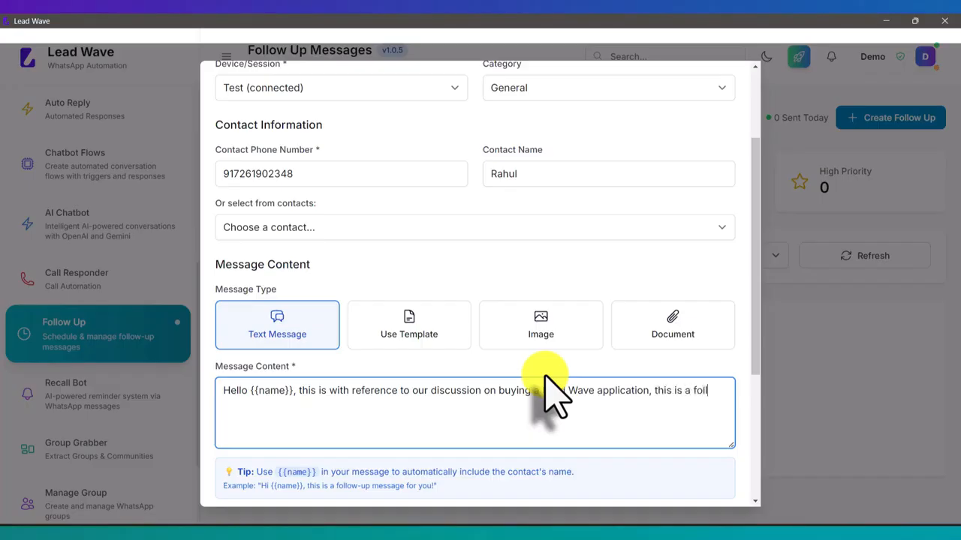
{"action": "type", "text": "ow up message, please"}
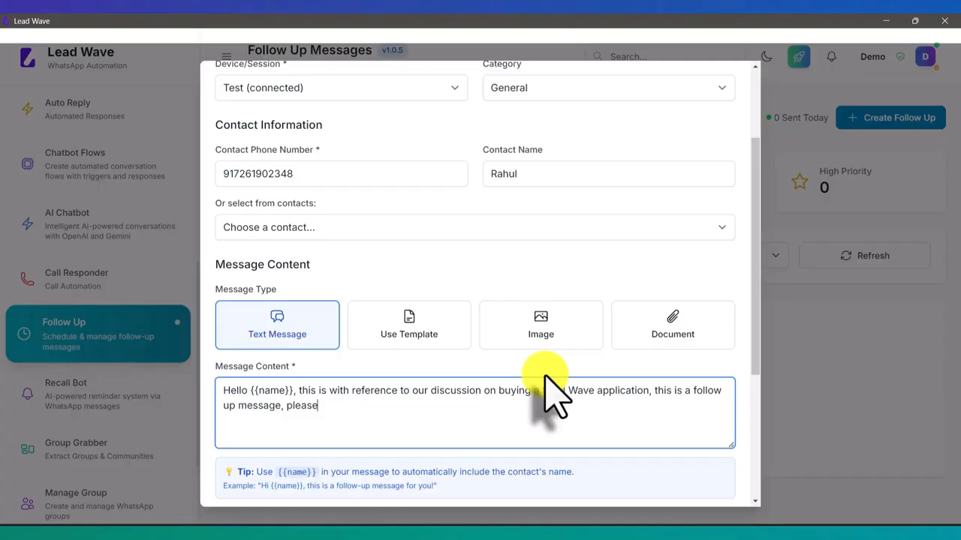
{"action": "type", "text": " let me know if you have dei"}
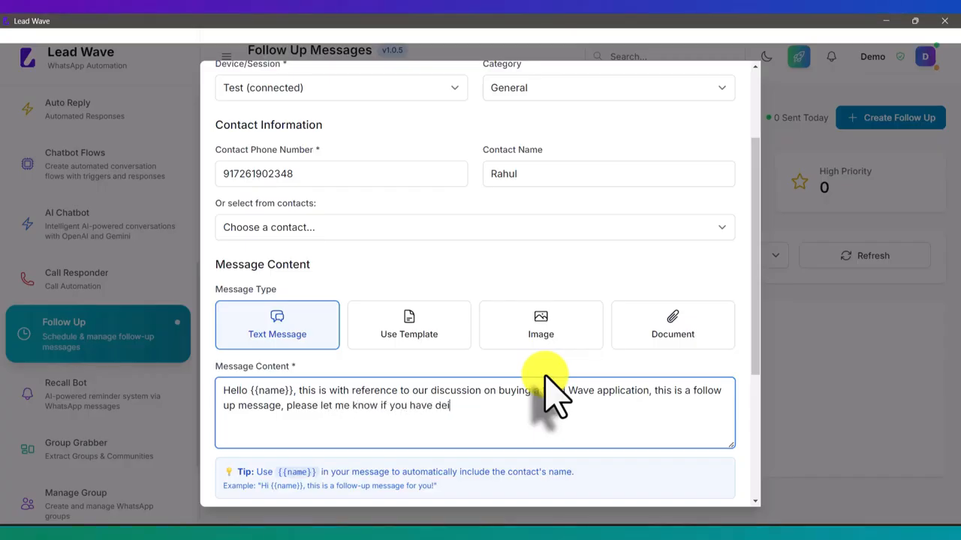
{"action": "type", "text": "cided on this ?"}
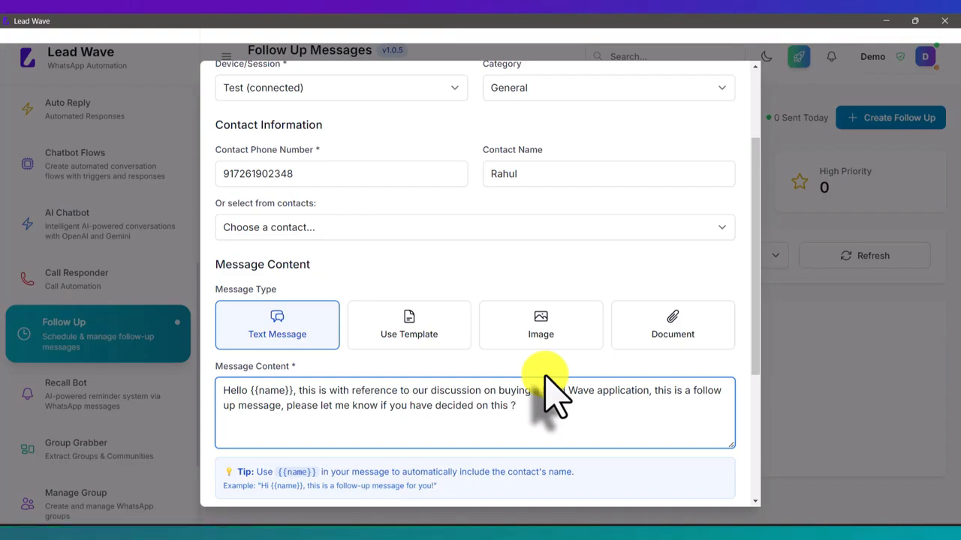
- Schedule the follow-up for 07-10-2025
{"action": "scroll", "coordinate": [551, 394], "scroll_direction": "down", "scroll_amount": 3}
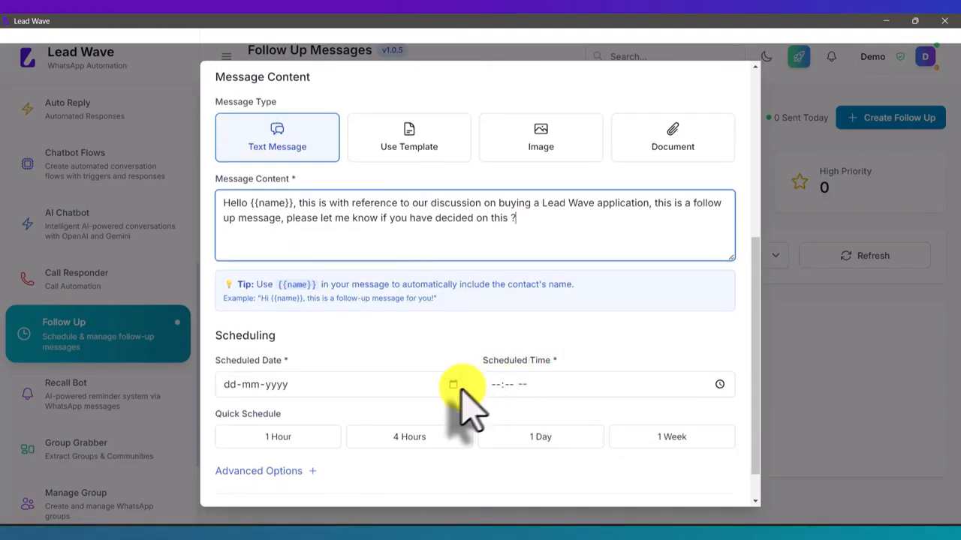
{"action": "scroll", "coordinate": [413, 296], "scroll_direction": "down", "scroll_amount": 1}
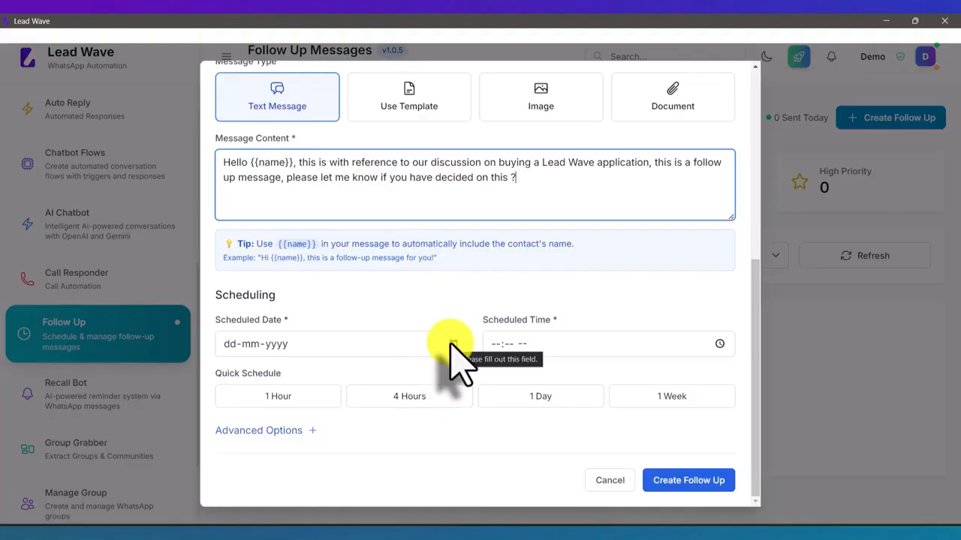
{"action": "left_click", "coordinate": [452, 344]}
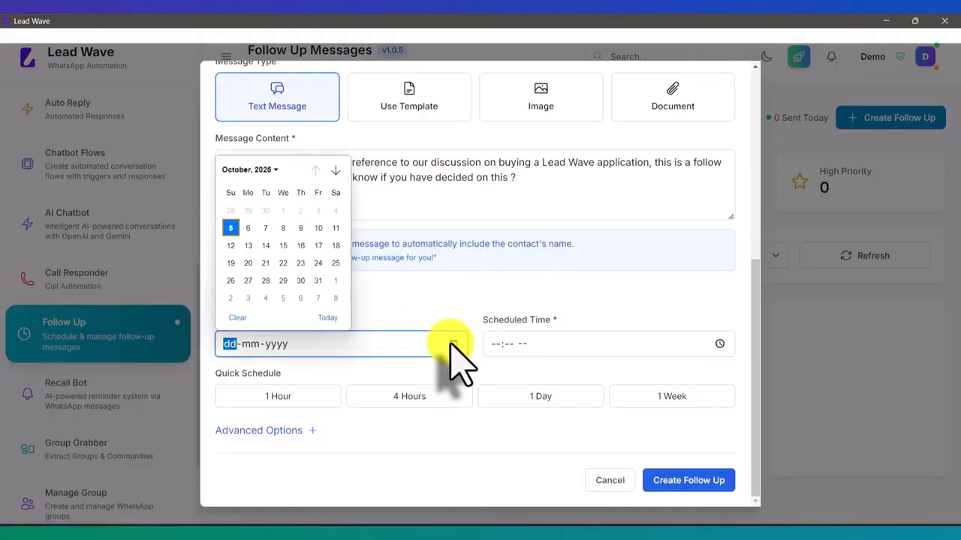
{"action": "left_click", "coordinate": [266, 227]}
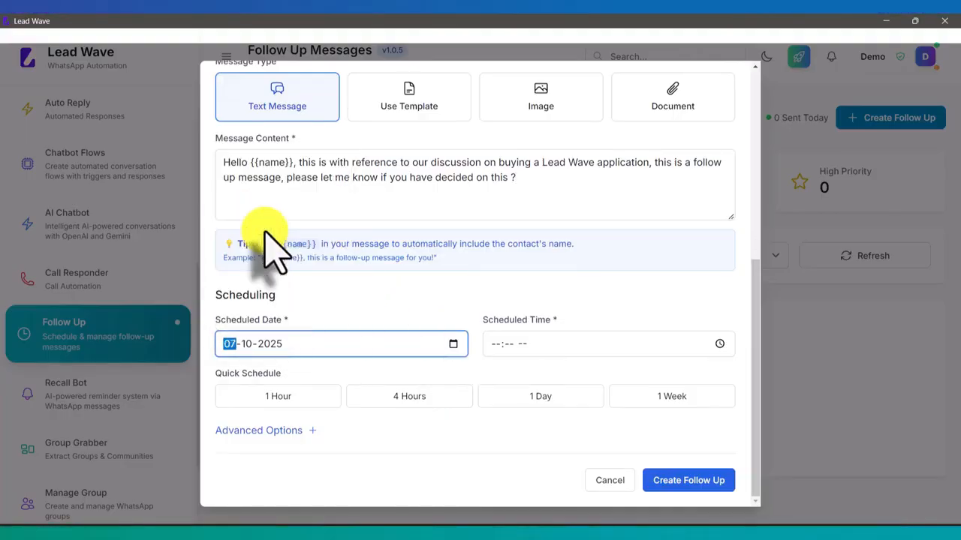
- Set the scheduled time to 10:59 AM and expand the advanced options
{"action": "left_click", "coordinate": [719, 343]}
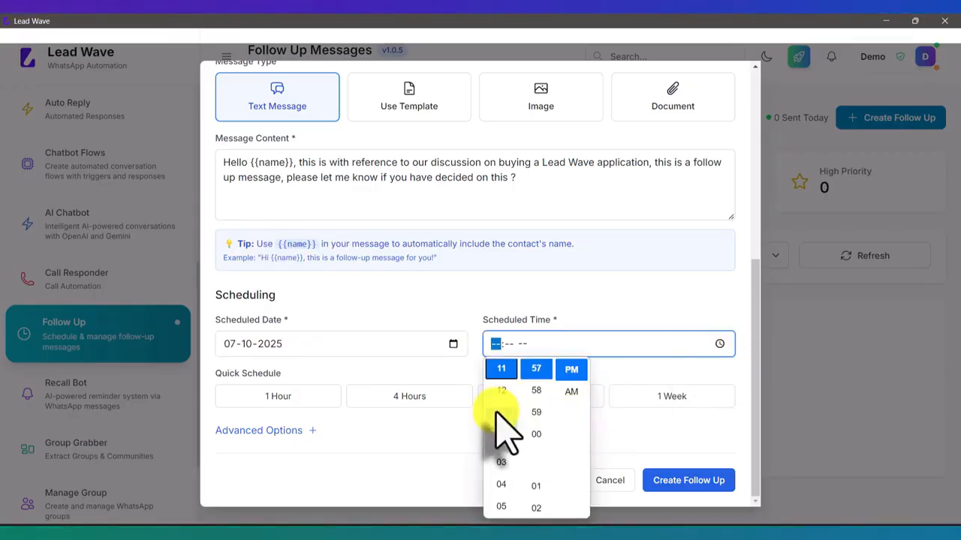
{"action": "scroll", "coordinate": [499, 420], "scroll_direction": "down", "scroll_amount": 1}
{"action": "scroll", "coordinate": [501, 450], "scroll_direction": "down", "scroll_amount": 3}
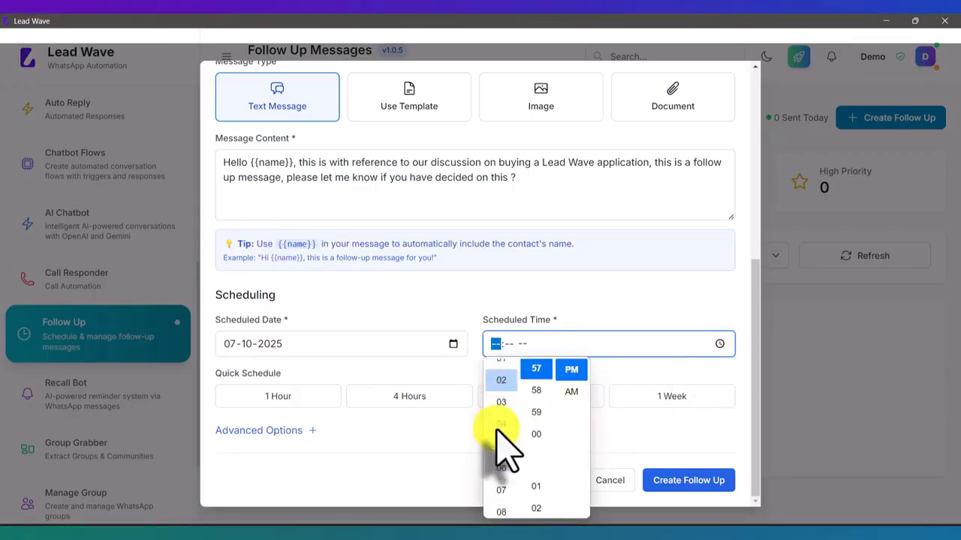
{"action": "left_click", "coordinate": [502, 492]}
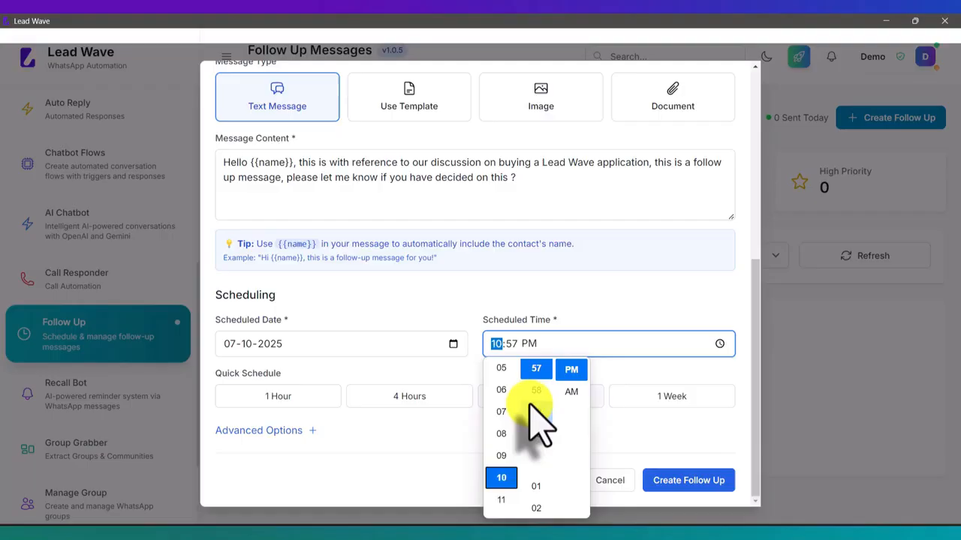
{"action": "scroll", "coordinate": [539, 420], "scroll_direction": "up", "scroll_amount": 4}
{"action": "scroll", "coordinate": [539, 420], "scroll_direction": "up", "scroll_amount": 15}
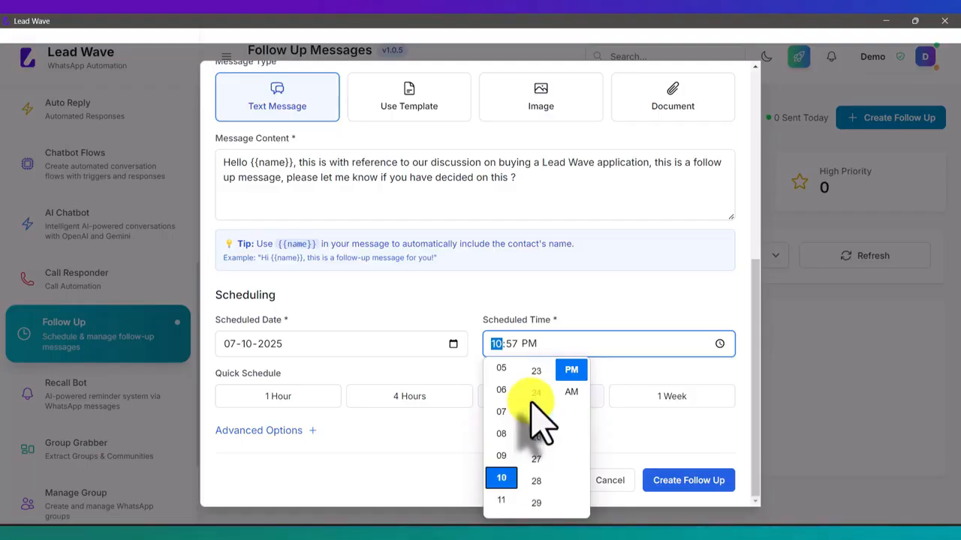
{"action": "scroll", "coordinate": [539, 421], "scroll_direction": "up", "scroll_amount": 2}
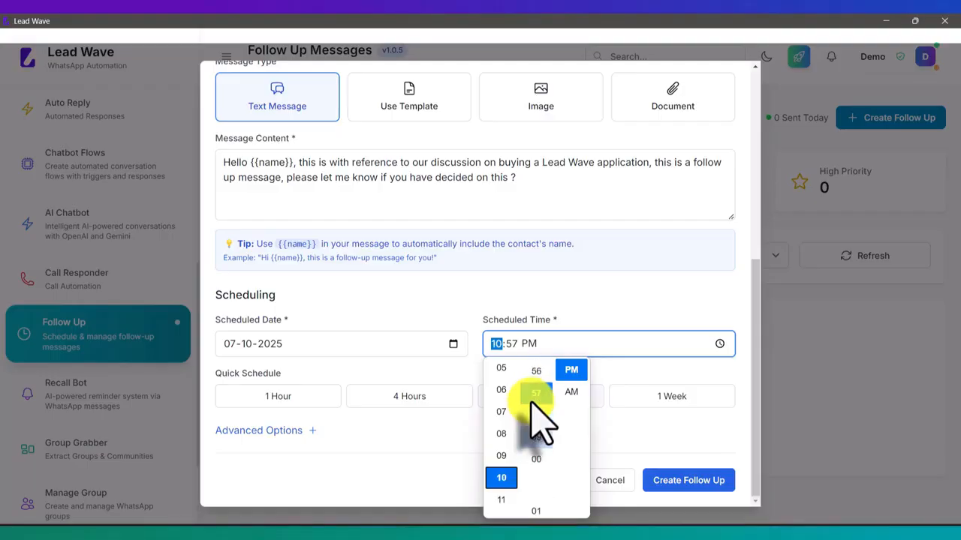
{"action": "scroll", "coordinate": [539, 428], "scroll_direction": "up", "scroll_amount": 2}
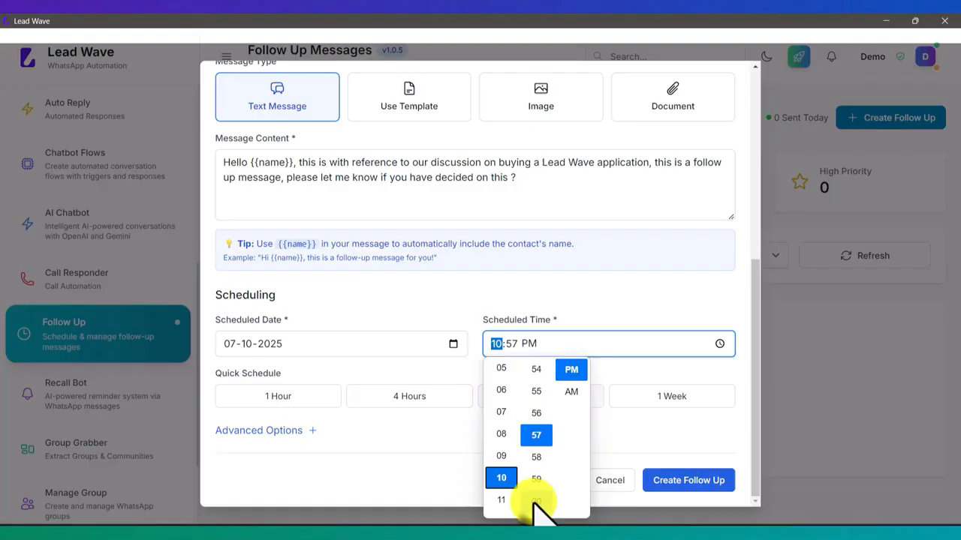
{"action": "left_click", "coordinate": [536, 485]}
{"action": "left_click", "coordinate": [571, 391]}
{"action": "left_click", "coordinate": [630, 370]}
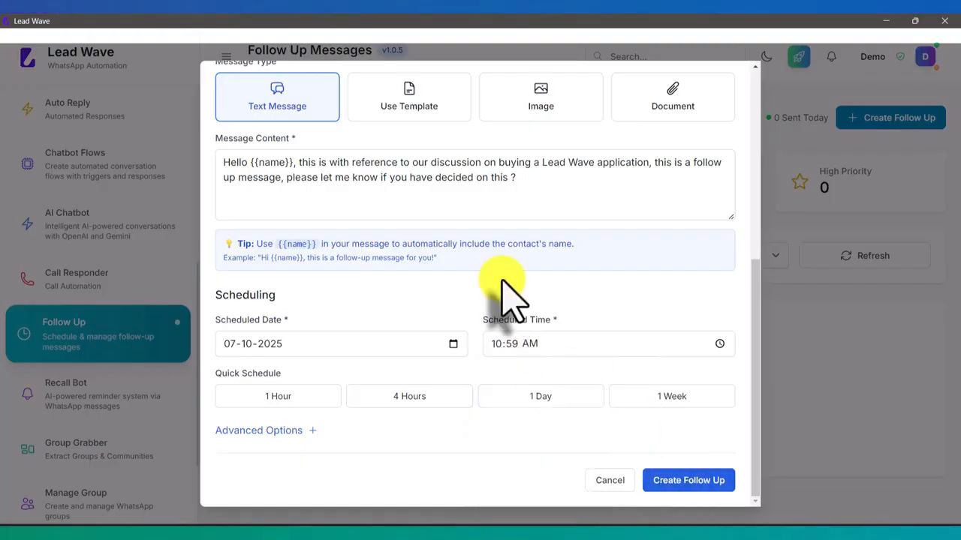
{"action": "left_click", "coordinate": [300, 432]}
{"action": "scroll", "coordinate": [380, 397], "scroll_direction": "down", "scroll_amount": 3}
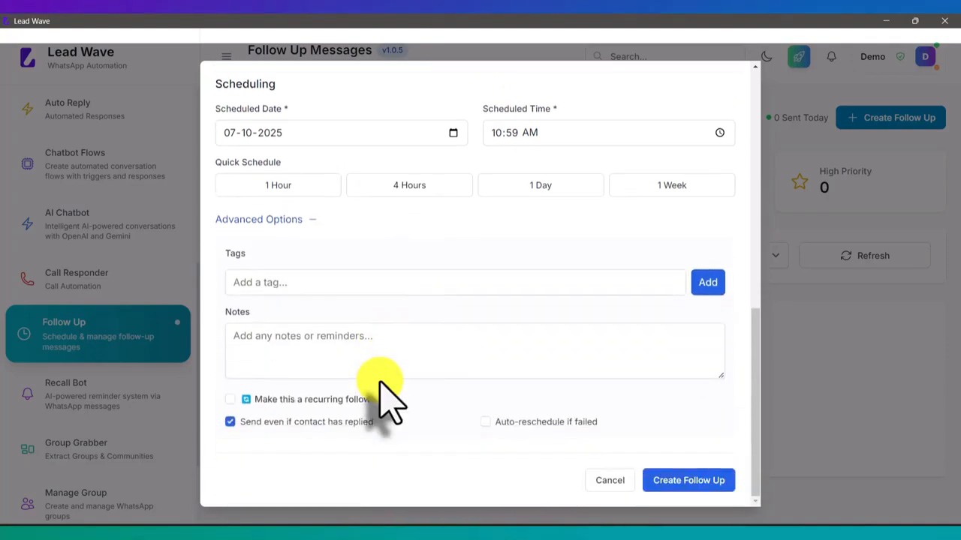
- Try making the follow-up recurring, then create it without recurrence after the error
{"action": "left_click", "coordinate": [230, 399]}
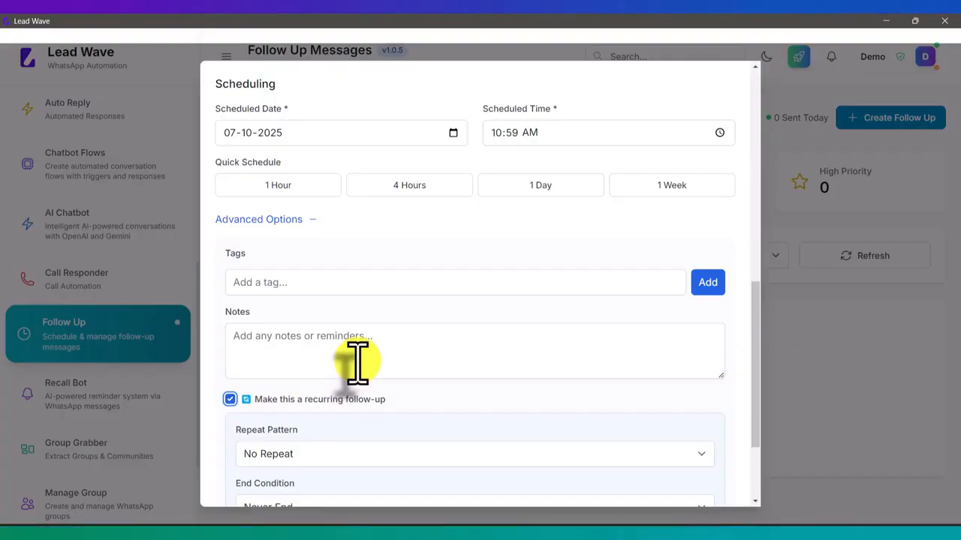
{"action": "scroll", "coordinate": [357, 362], "scroll_direction": "down", "scroll_amount": 3}
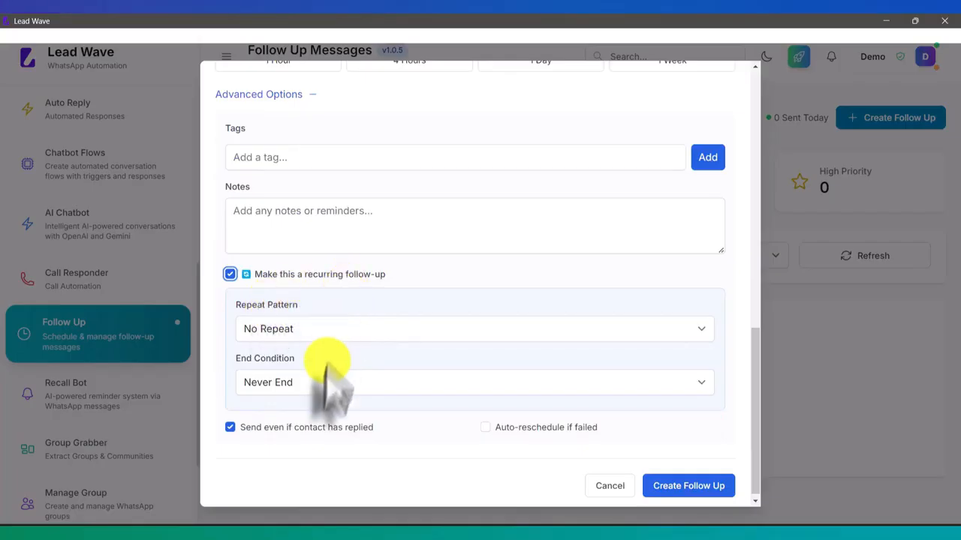
{"action": "left_click", "coordinate": [314, 329]}
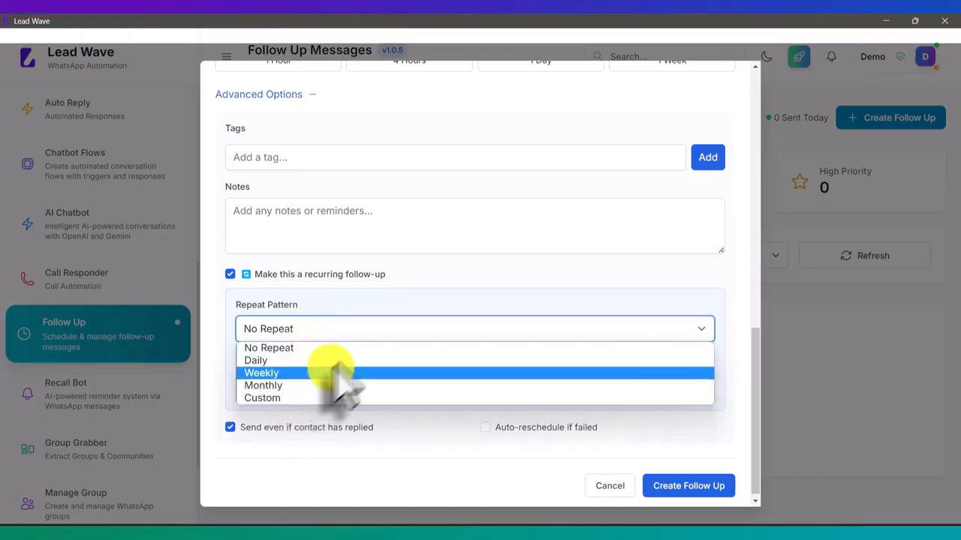
{"action": "left_click", "coordinate": [378, 321]}
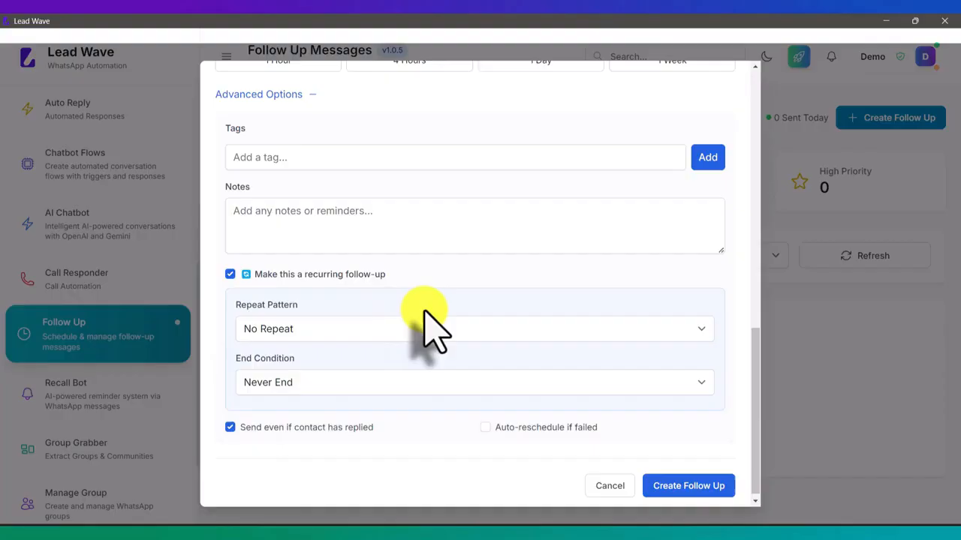
{"action": "left_click", "coordinate": [670, 486]}
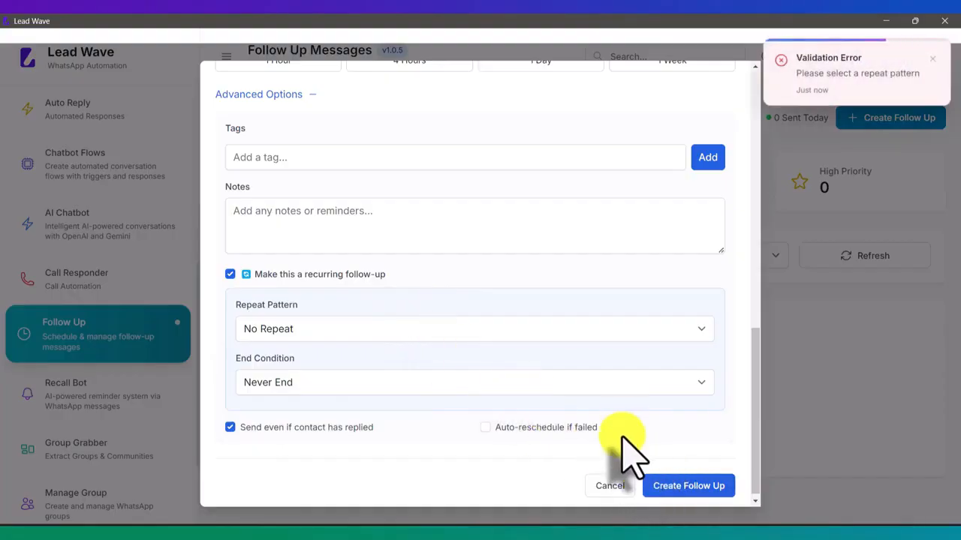
{"action": "left_click", "coordinate": [229, 274]}
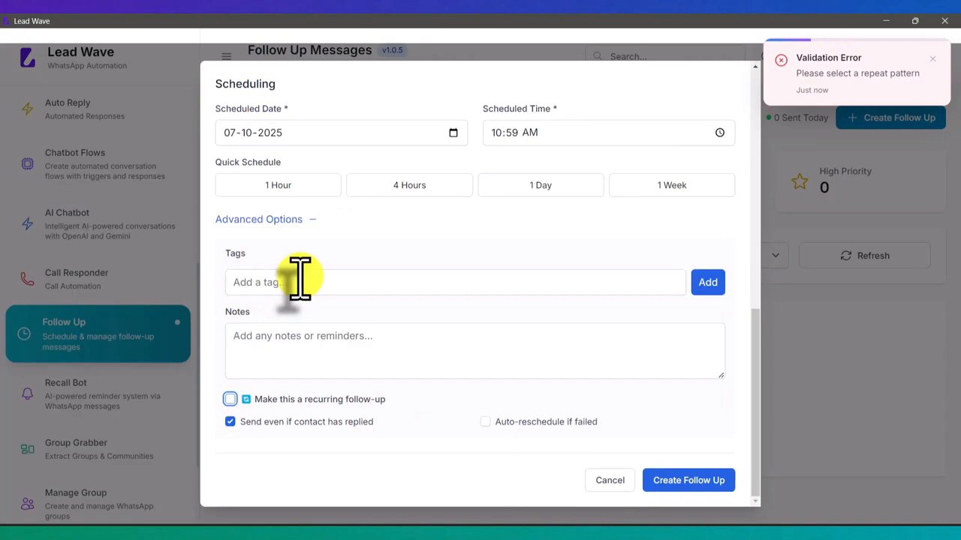
{"action": "left_click", "coordinate": [679, 482]}
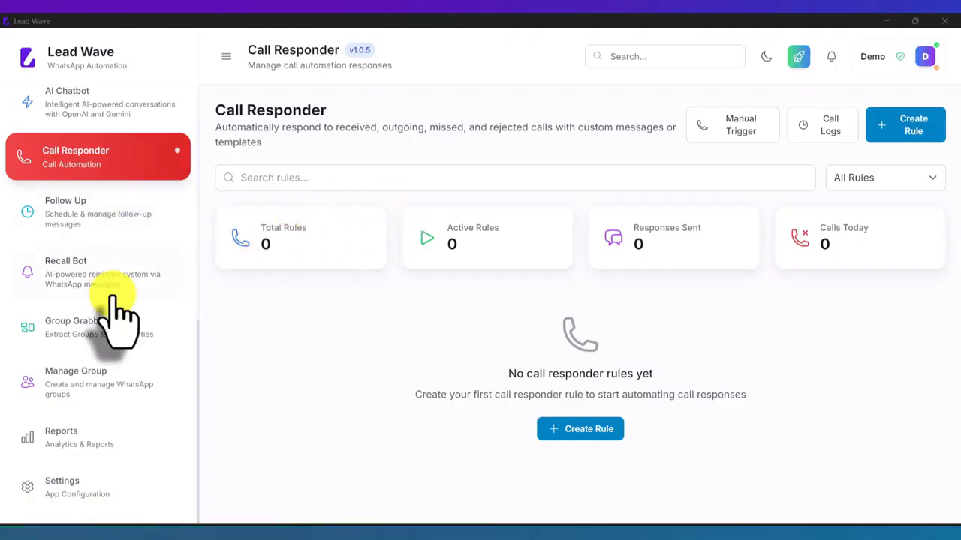
- Create a call responder rule named Test on the Test session, responding only to received calls
{"action": "scroll", "coordinate": [117, 311], "scroll_direction": "up", "scroll_amount": 2}
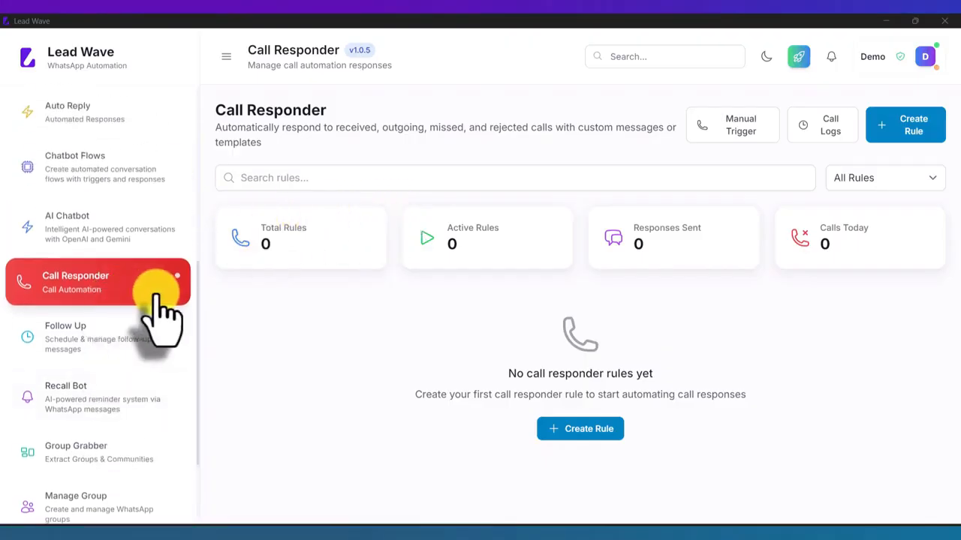
{"action": "left_click", "coordinate": [74, 284]}
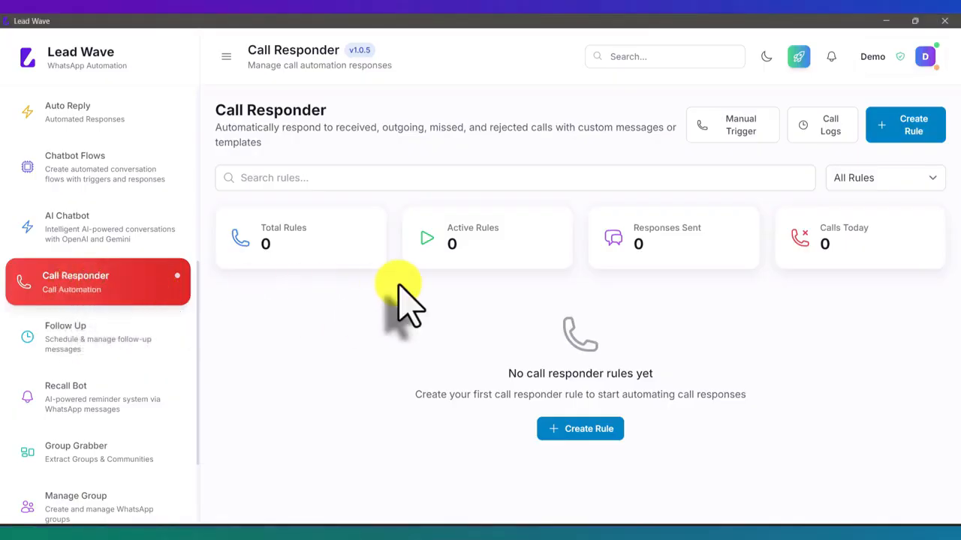
{"action": "left_click", "coordinate": [906, 127]}
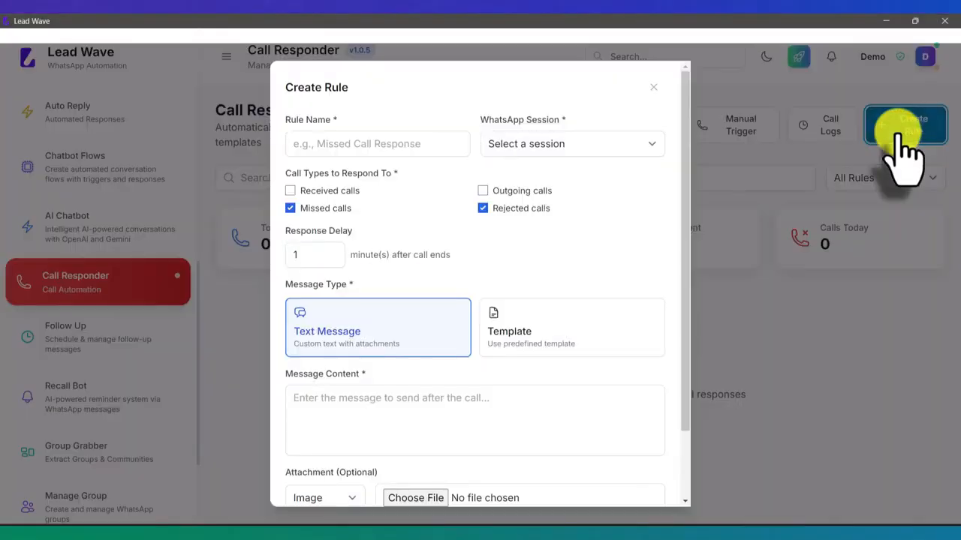
{"action": "left_click", "coordinate": [409, 143]}
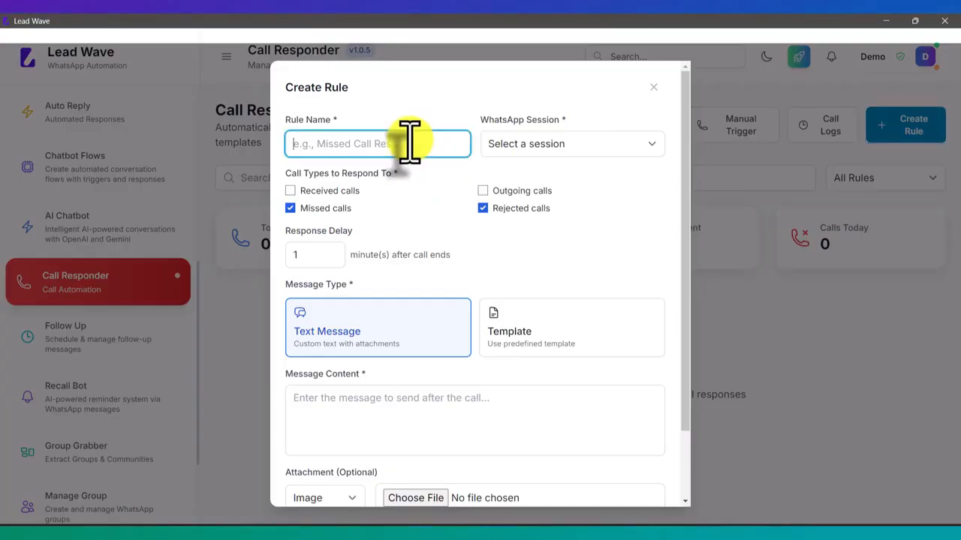
{"action": "type", "text": "Test"}
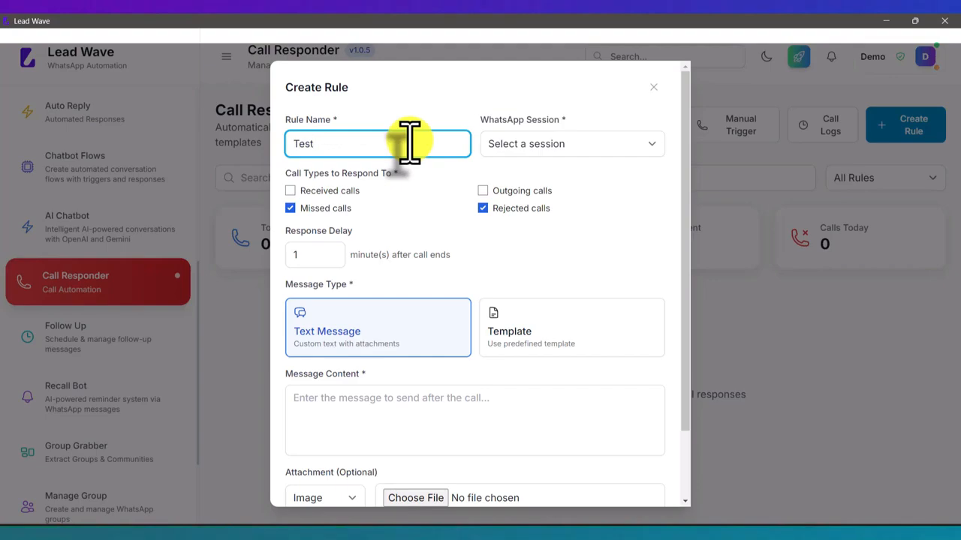
{"action": "left_click", "coordinate": [574, 144]}
{"action": "left_click", "coordinate": [546, 177]}
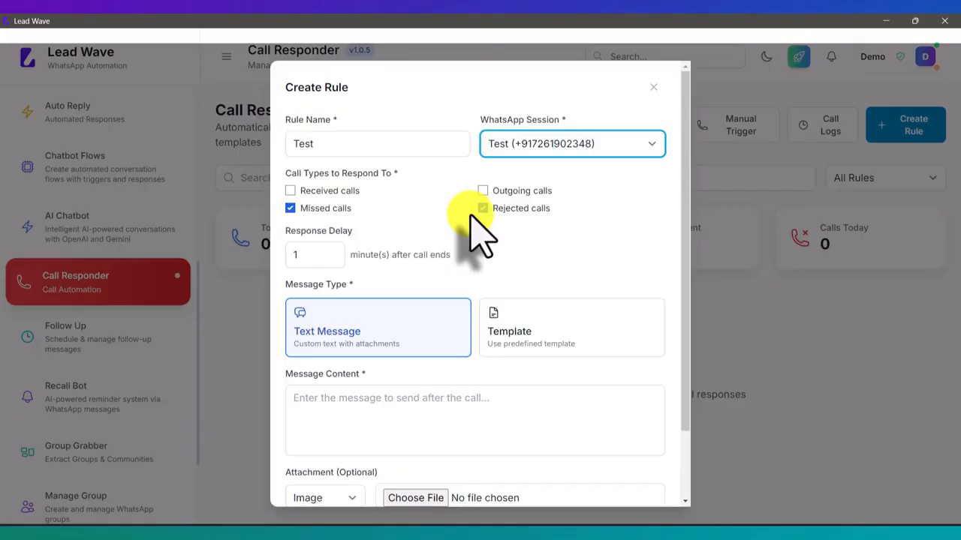
{"action": "left_click", "coordinate": [307, 206]}
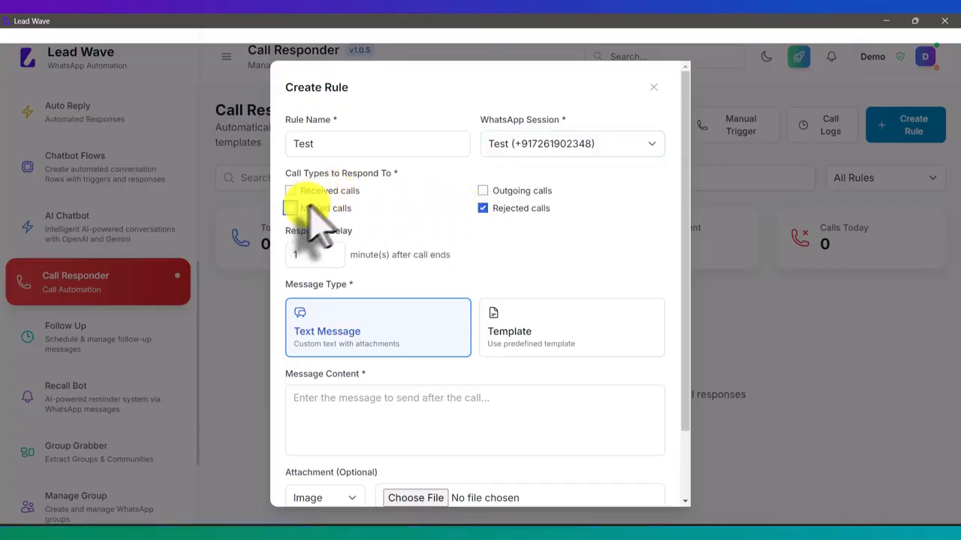
{"action": "left_click", "coordinate": [495, 208]}
{"action": "left_click", "coordinate": [338, 191]}
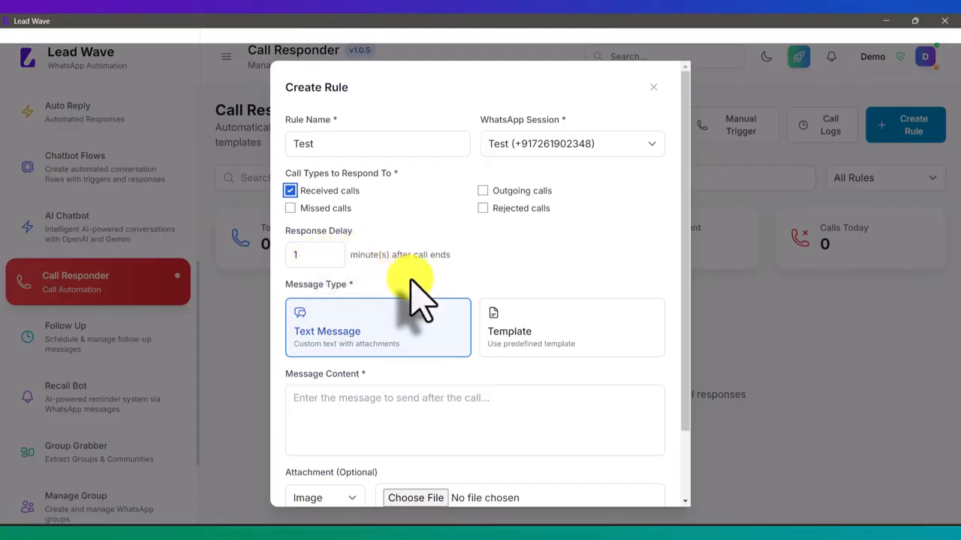
{"action": "scroll", "coordinate": [407, 279], "scroll_direction": "down", "scroll_amount": 1}
- Write a reply message thanking callers for calling Lead Wave and naming who they spoke to
{"action": "left_click", "coordinate": [385, 341]}
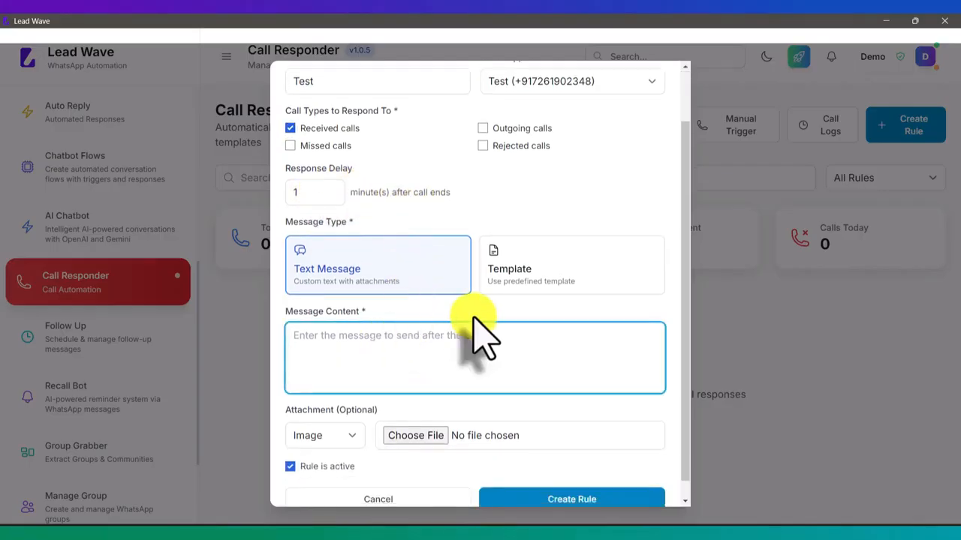
{"action": "type", "text": "T"}
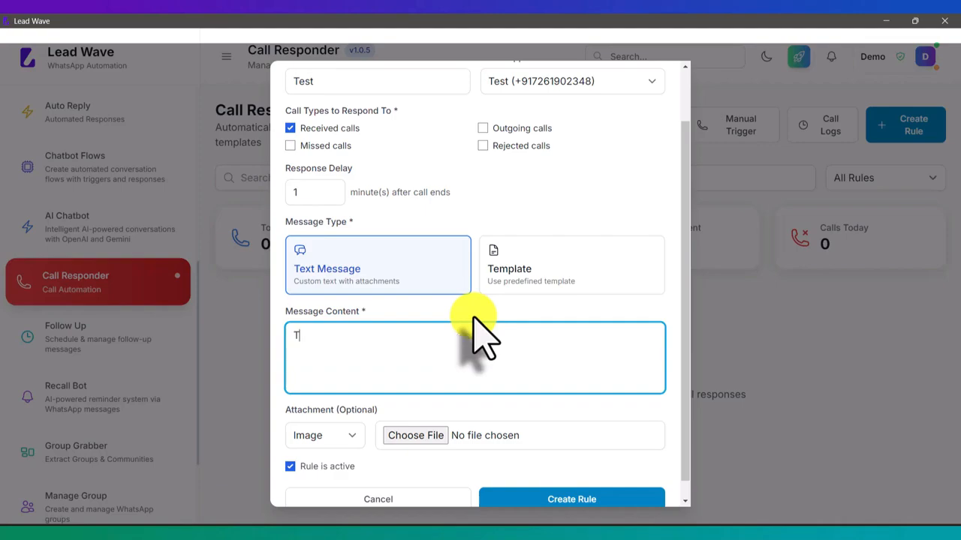
{"action": "type", "text": "hanks for calling Lead "}
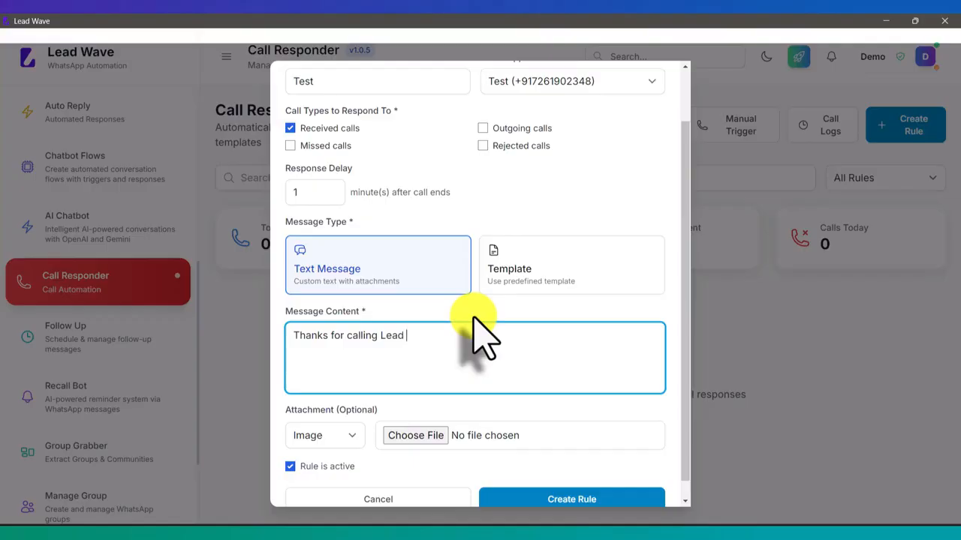
{"action": "type", "text": "Wave, we just like to Rau"}
{"action": "key", "text": "BackSpace"}
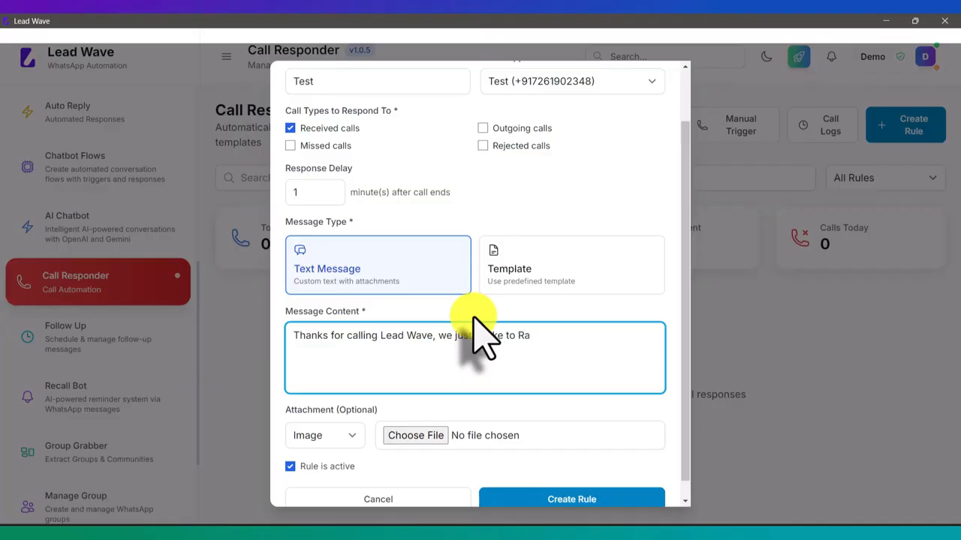
{"action": "type", "text": "hul"}
{"action": "double_click", "coordinate": [486, 336]}
{"action": "type", "text": "spoke"}
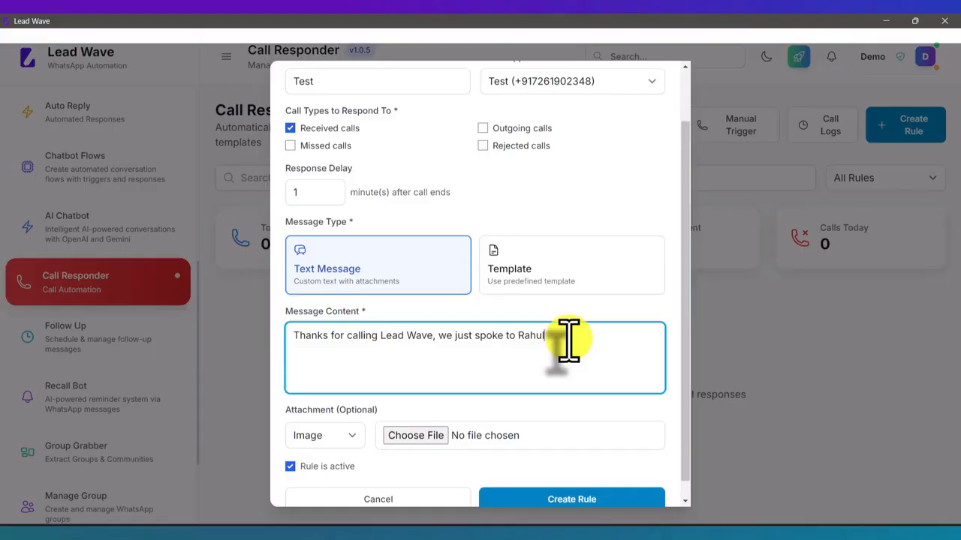
- Switch the rule to missed, outgoing and rejected calls instead of received calls
{"action": "left_click", "coordinate": [332, 131]}
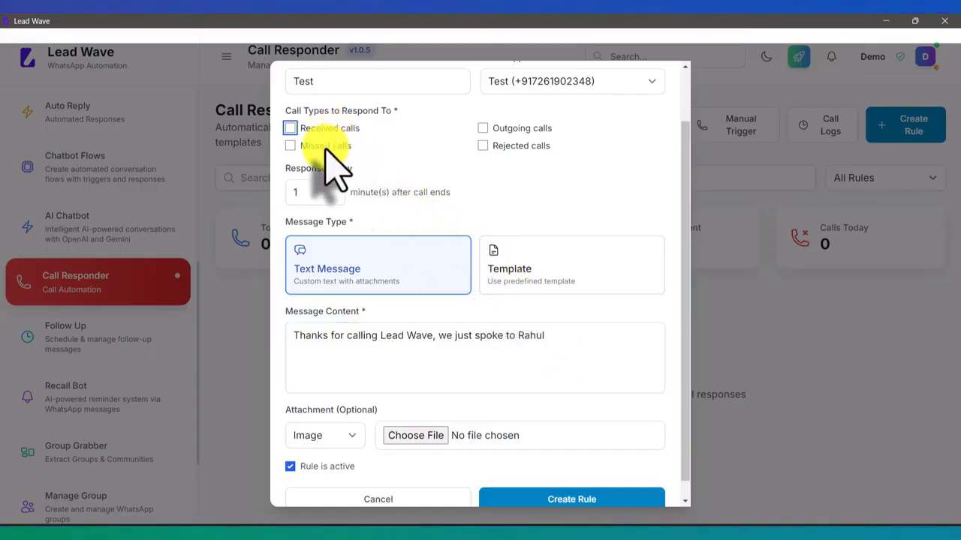
{"action": "left_click", "coordinate": [325, 146]}
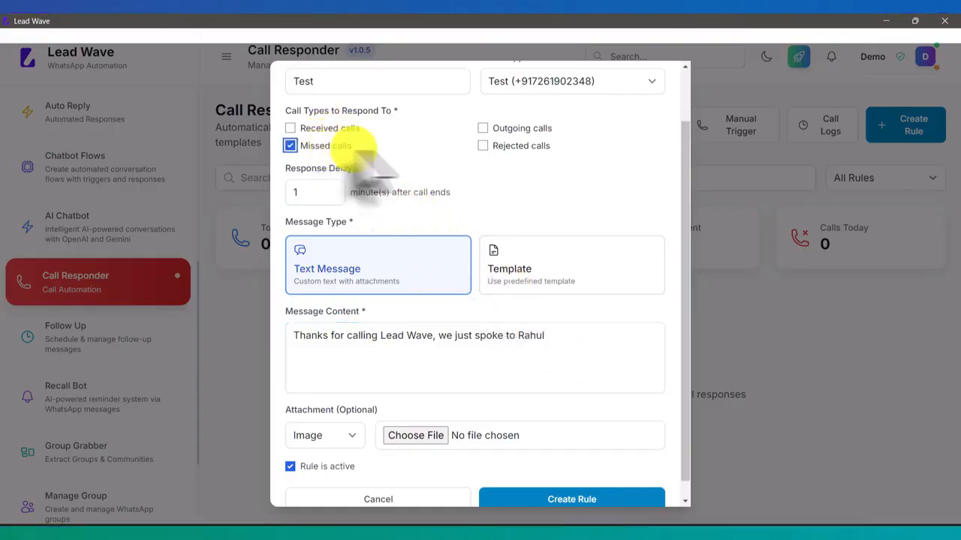
{"action": "left_click", "coordinate": [484, 129]}
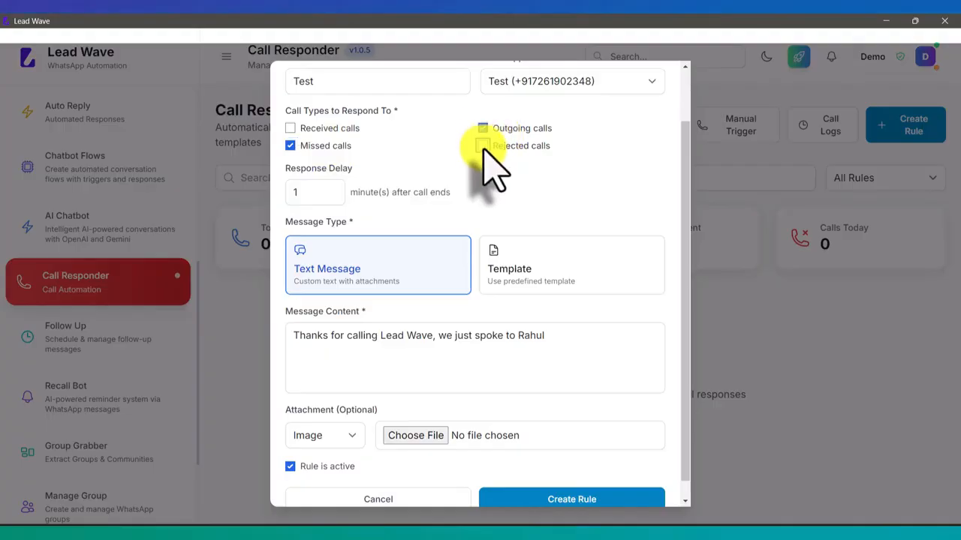
{"action": "left_click", "coordinate": [482, 146]}
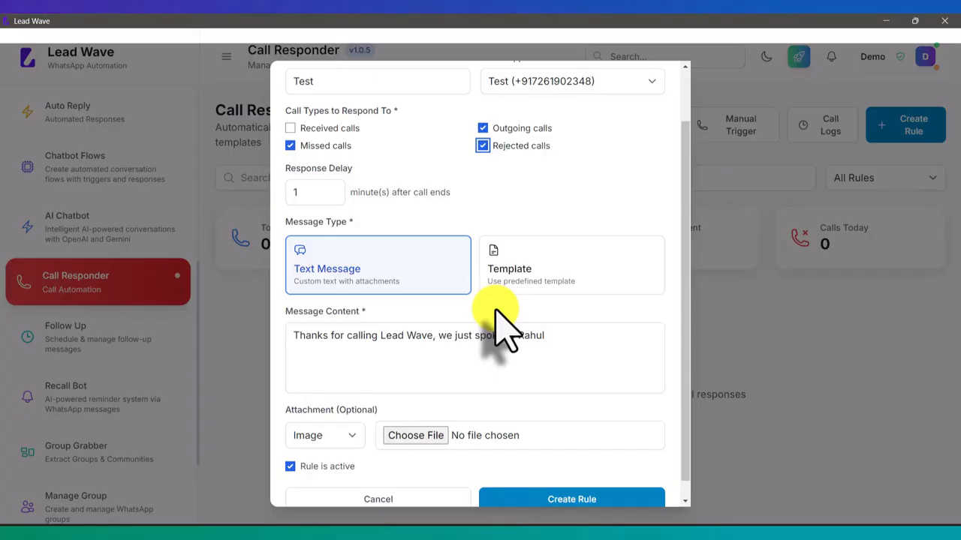
{"action": "scroll", "coordinate": [495, 319], "scroll_direction": "up", "scroll_amount": 2}
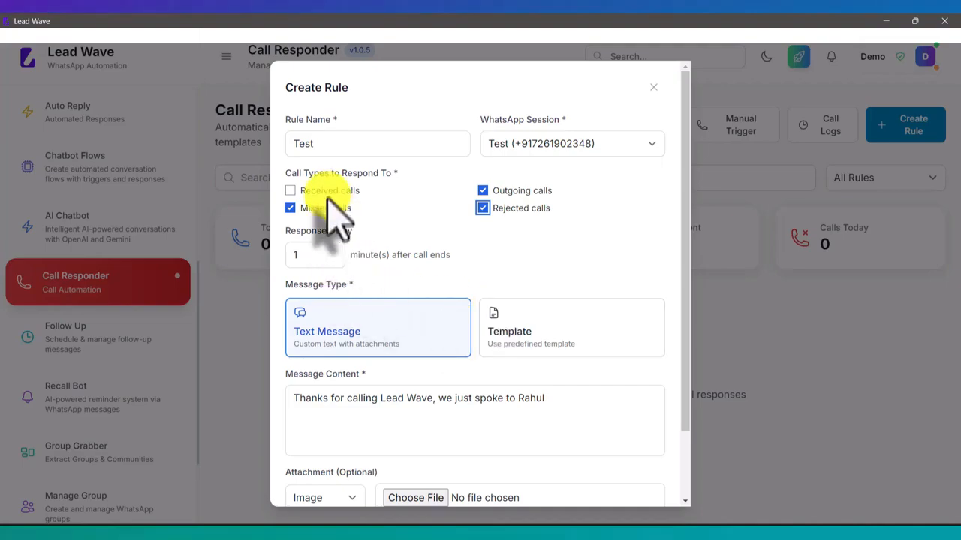
{"action": "left_click", "coordinate": [494, 210]}
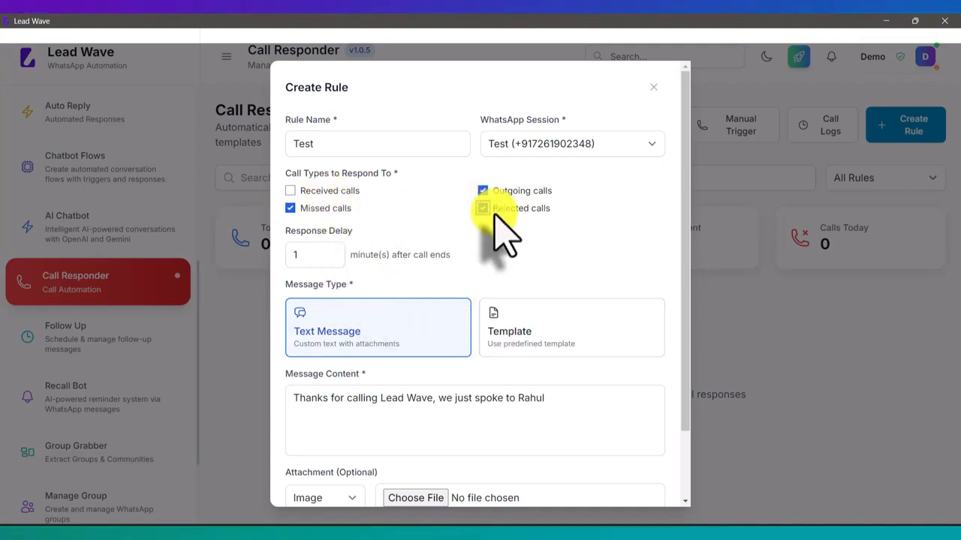
- Scroll the sidebar down to Recall Bot and open its Overview page
{"action": "scroll", "coordinate": [512, 256], "scroll_direction": "down", "scroll_amount": 2}
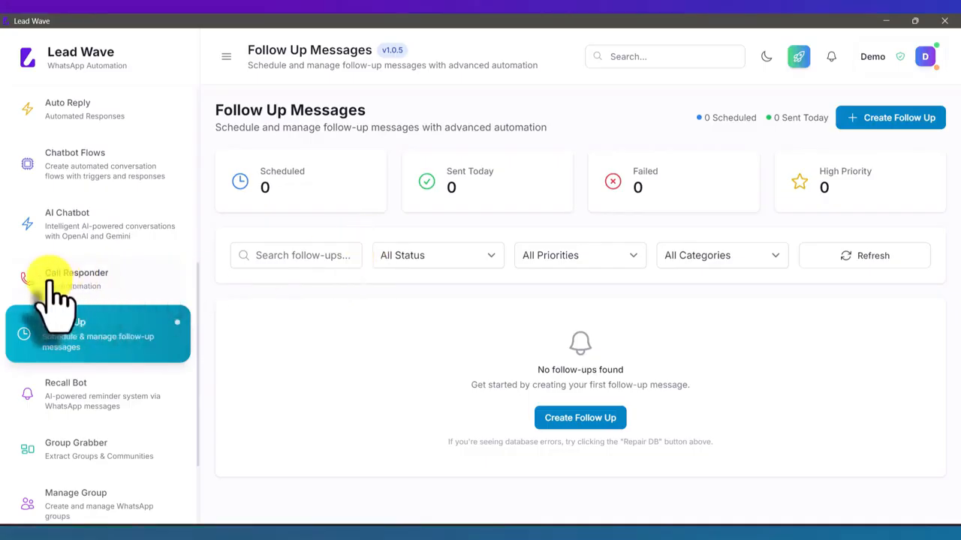
{"action": "scroll", "coordinate": [53, 300], "scroll_direction": "down", "scroll_amount": 1}
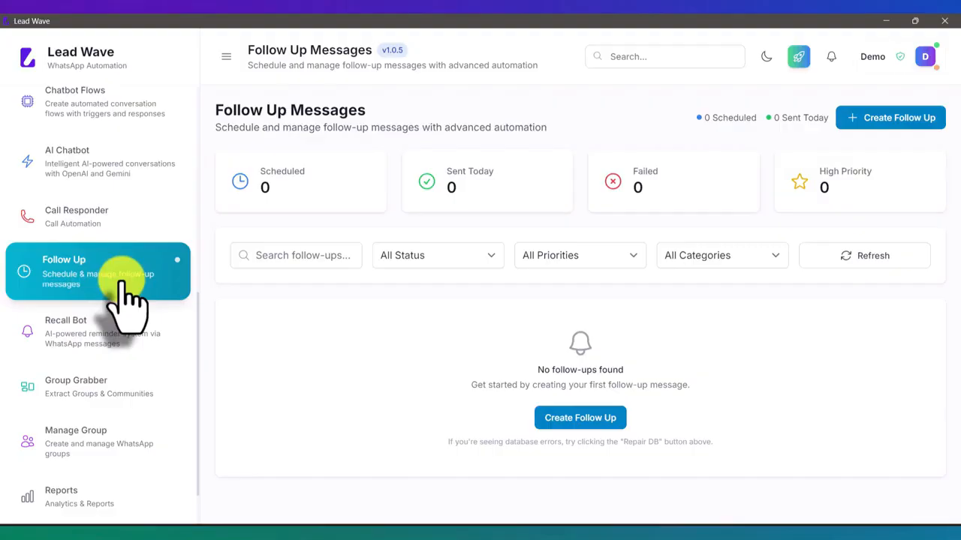
{"action": "left_click", "coordinate": [105, 349]}
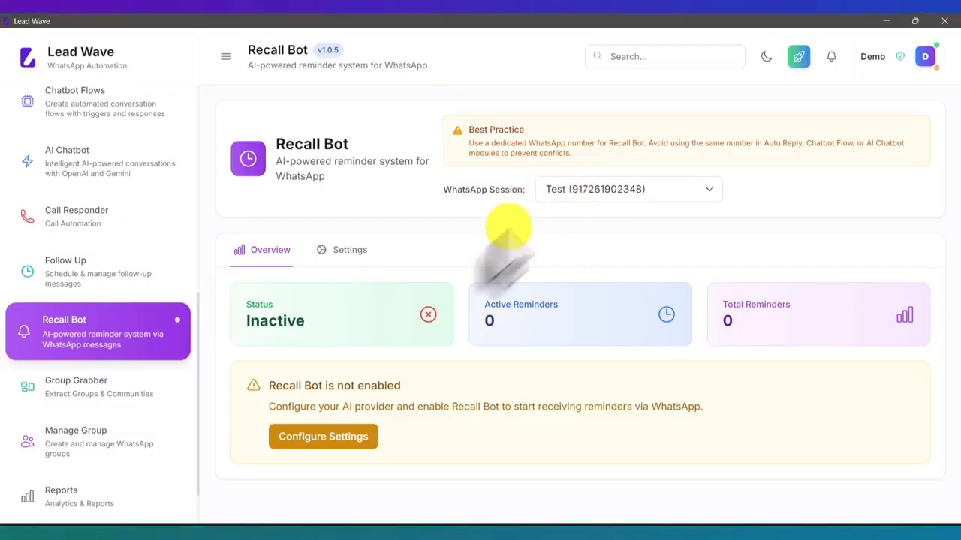
- Enable Recall Bot with OpenAI ChatGPT as provider, paste the API key, and save
{"action": "left_click", "coordinate": [327, 438]}
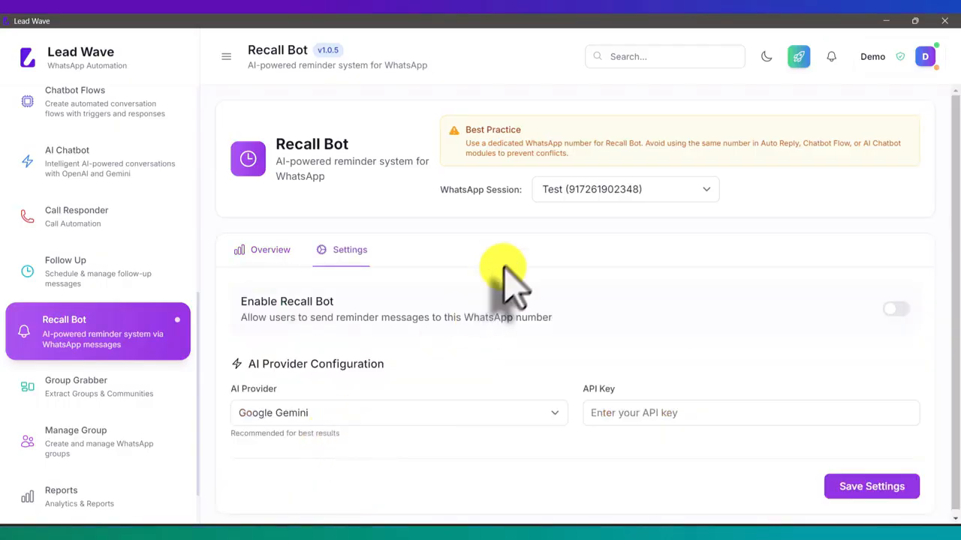
{"action": "left_click", "coordinate": [294, 419]}
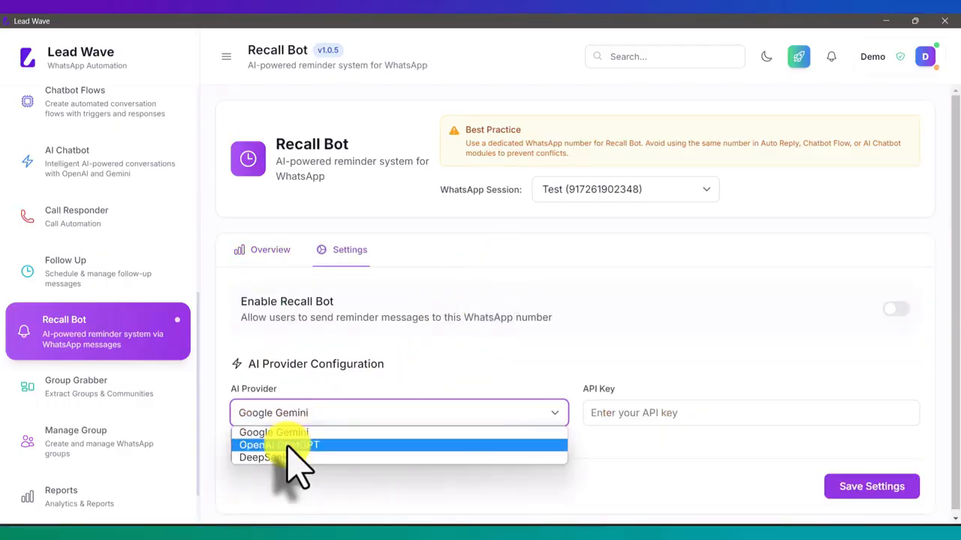
{"action": "left_click", "coordinate": [287, 447]}
{"action": "left_click", "coordinate": [652, 414]}
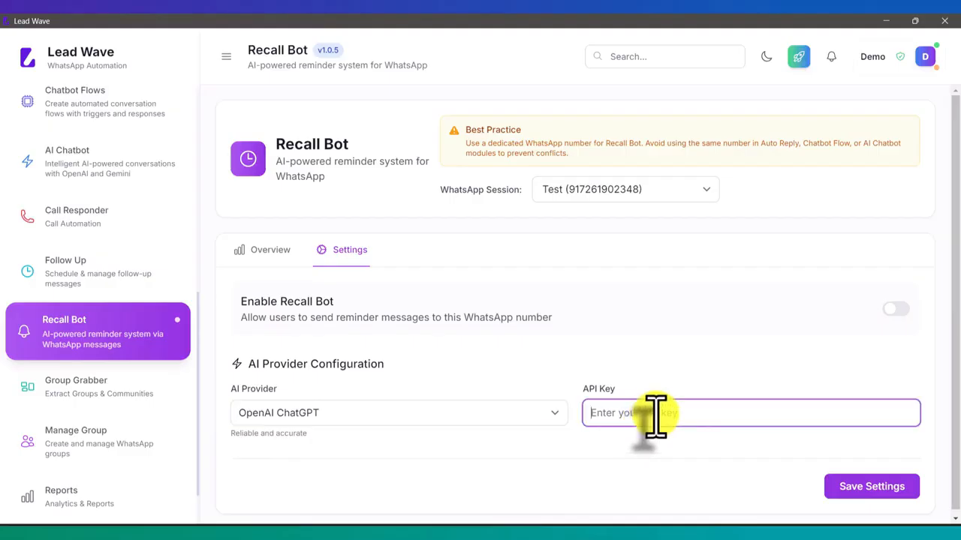
{"action": "key", "text": "ctrl+v"}
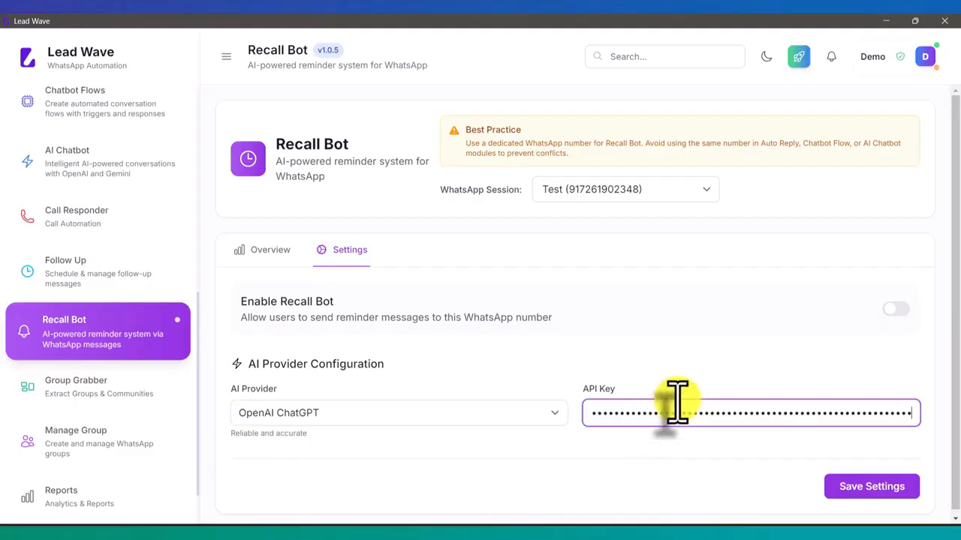
{"action": "left_click", "coordinate": [897, 309]}
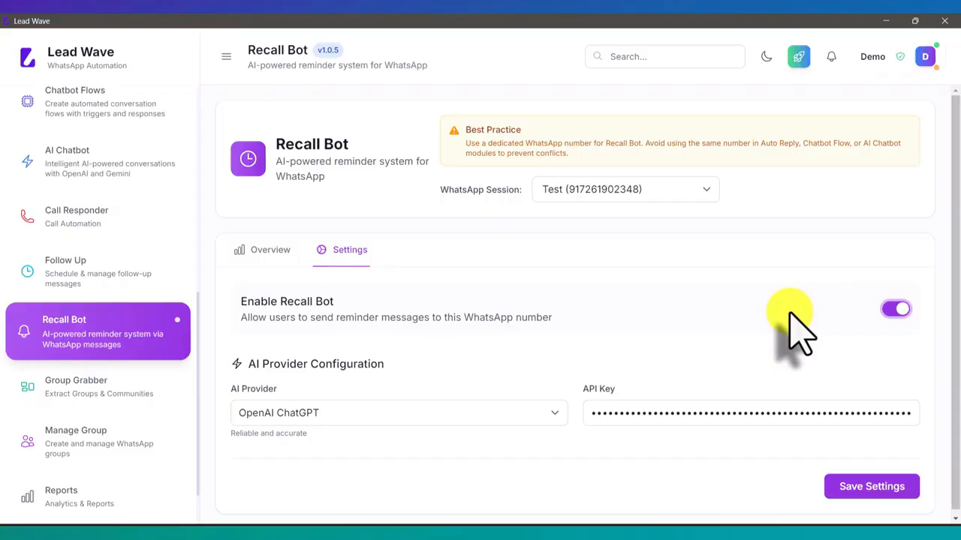
{"action": "left_click", "coordinate": [867, 492]}
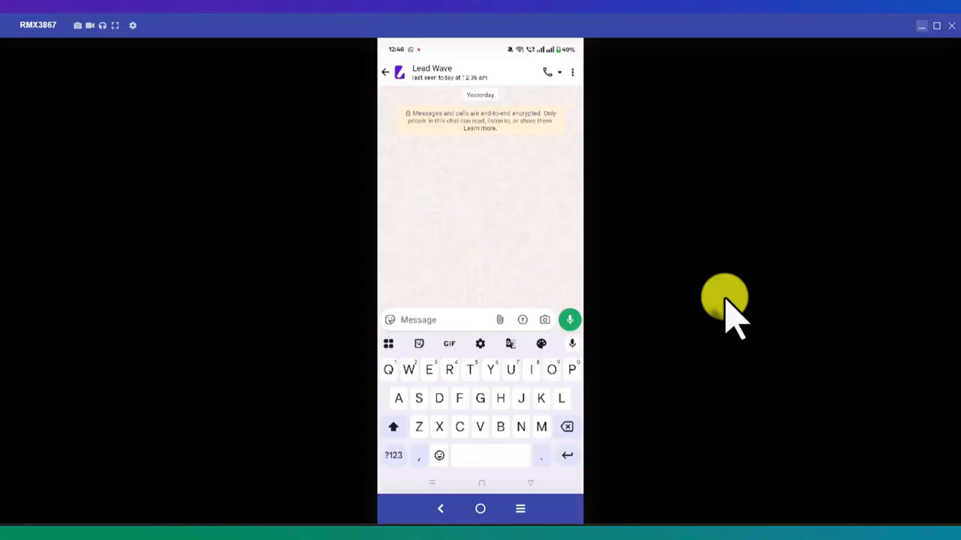
- Send the bot a WhatsApp request to be reminded to call a contact in 1 minute
{"action": "type", "text": "Re"}
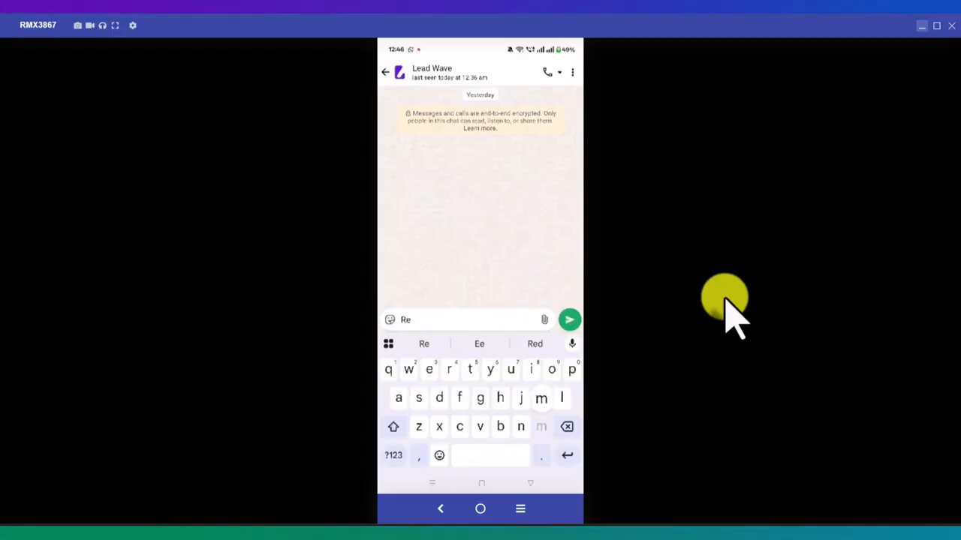
{"action": "type", "text": "mind"}
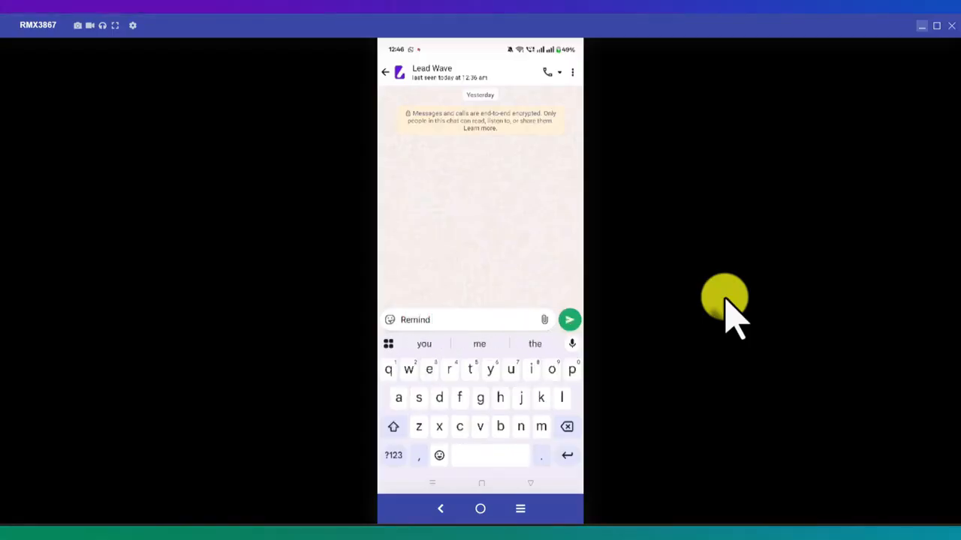
{"action": "type", "text": " me to call"}
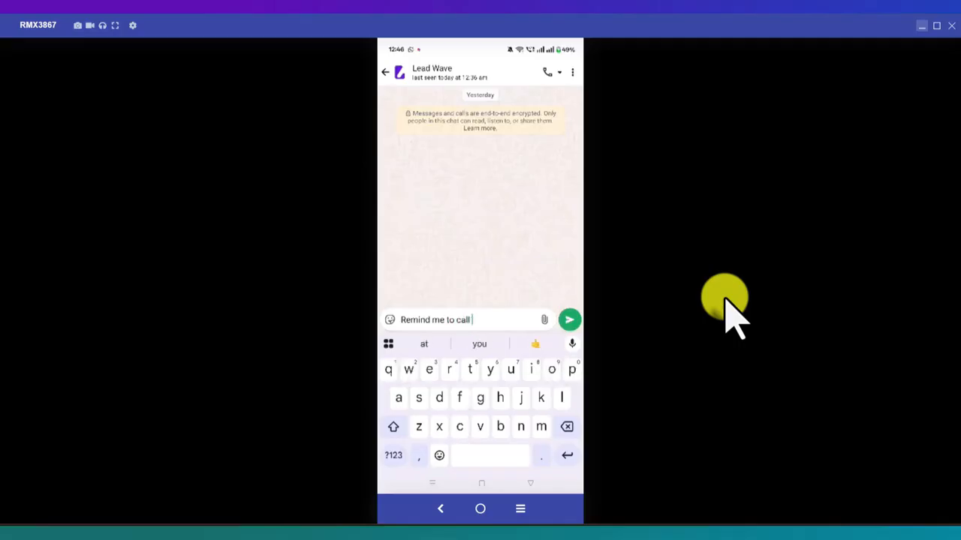
{"action": "type", "text": " rahu "}
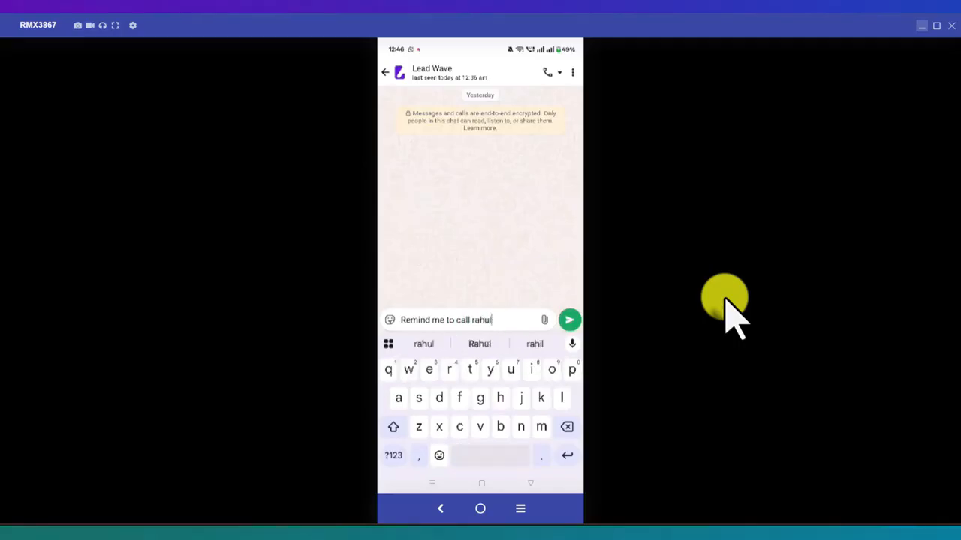
{"action": "type", "text": "in"}
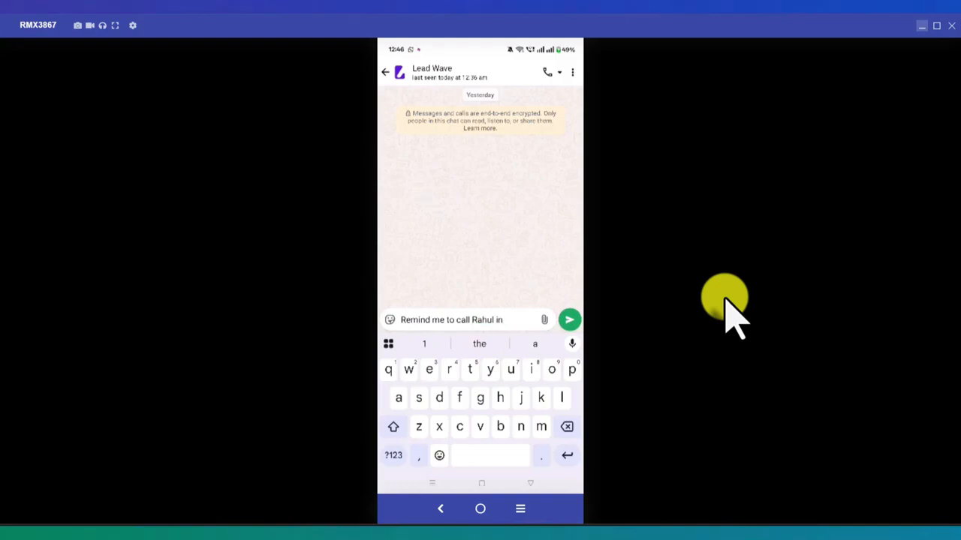
{"action": "left_click", "coordinate": [394, 454]}
{"action": "type", "text": "1"}
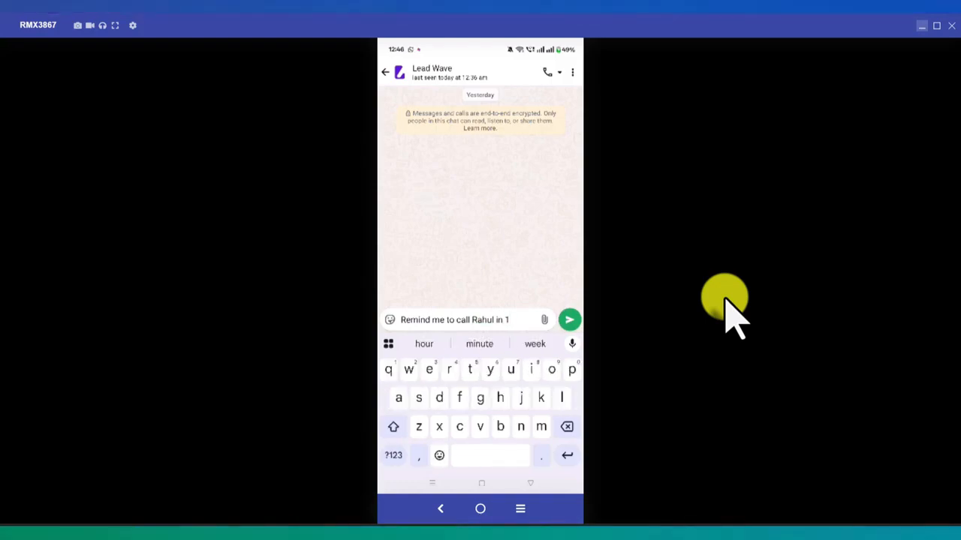
{"action": "type", "text": " mbts"}
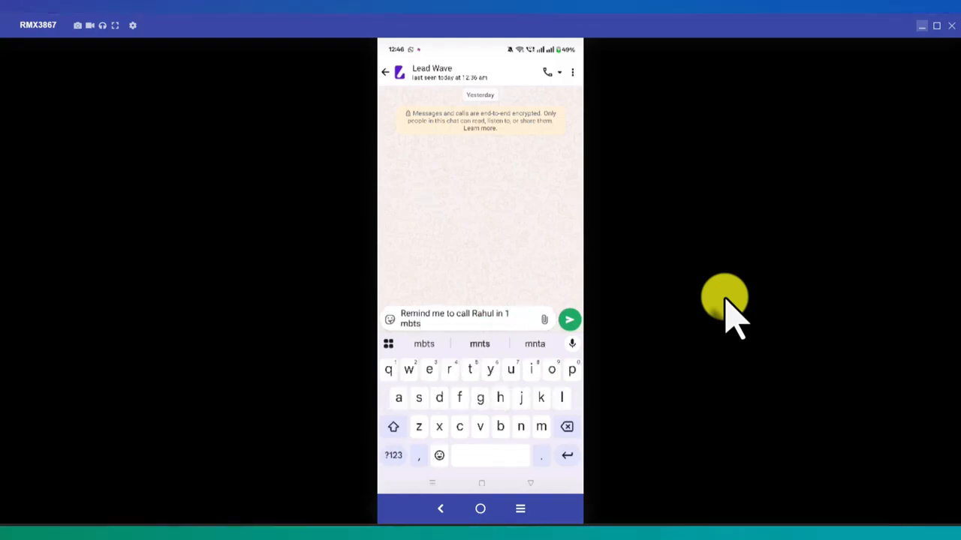
{"action": "key", "text": "BackSpace"}
{"action": "key", "text": "BackSpace"}
{"action": "key", "text": "BackSpace"}
{"action": "type", "text": "n"}
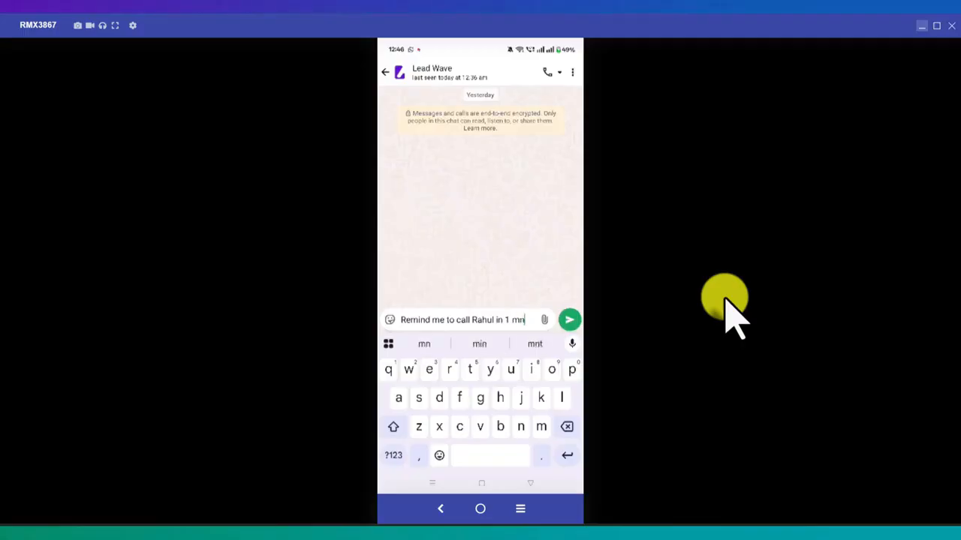
{"action": "type", "text": "t"}
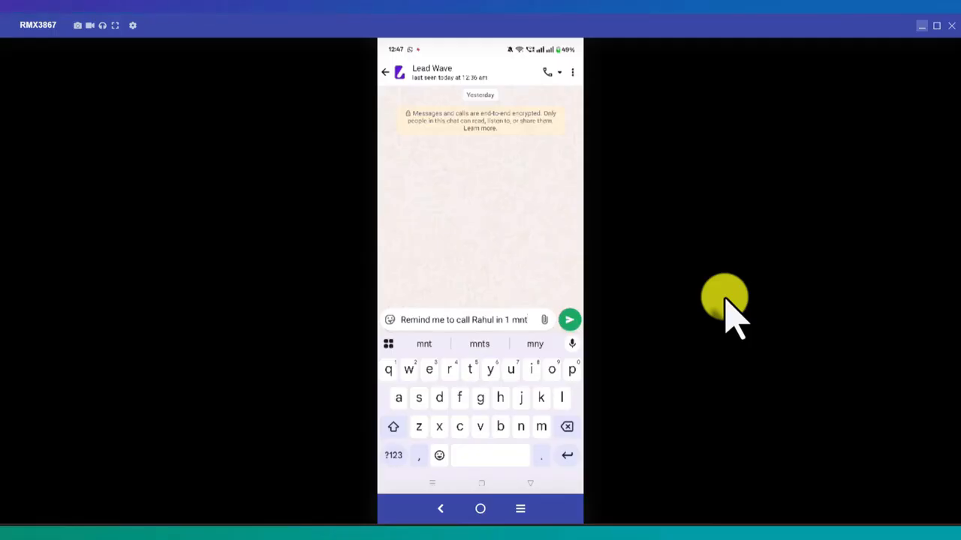
{"action": "key", "text": "Return"}
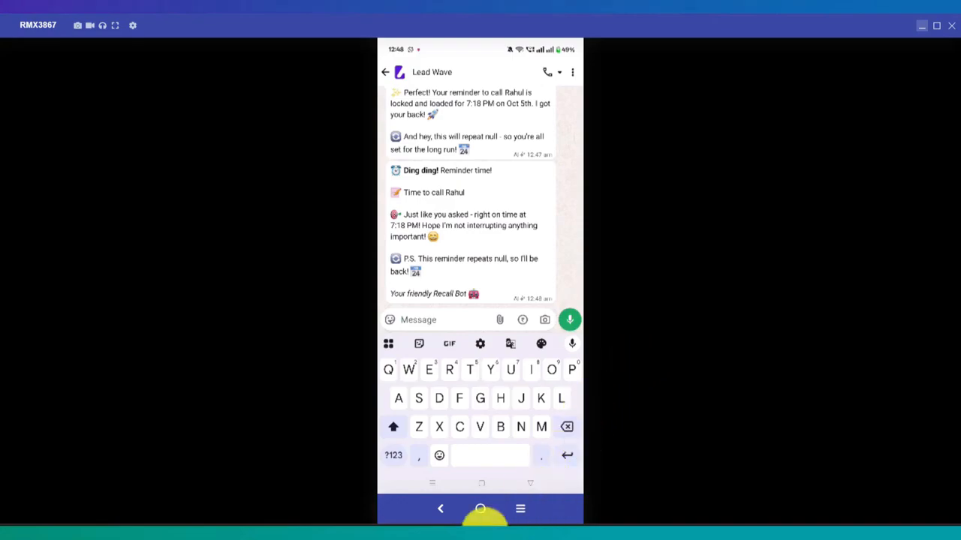
- Bring the Lead Wave window, showing the Test 2 and Test campaigns, in front of the phone mirror
{"action": "mouse_move", "coordinate": [353, 535]}
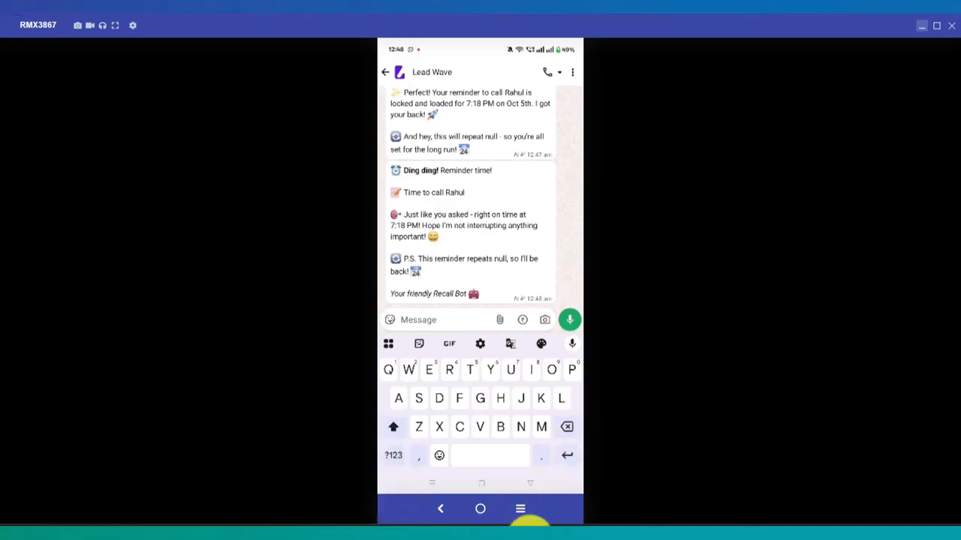
{"action": "left_click", "coordinate": [547, 529]}
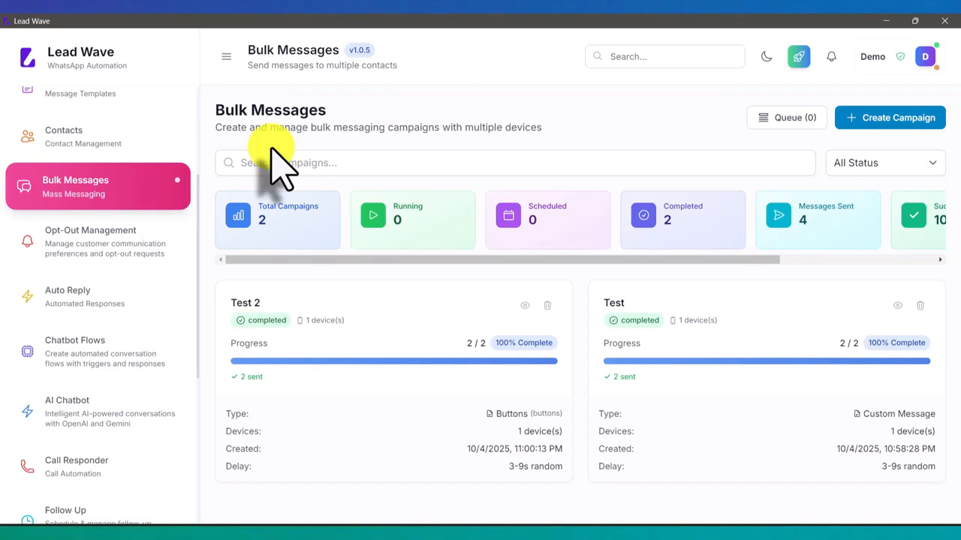
{"action": "left_click", "coordinate": [76, 243]}
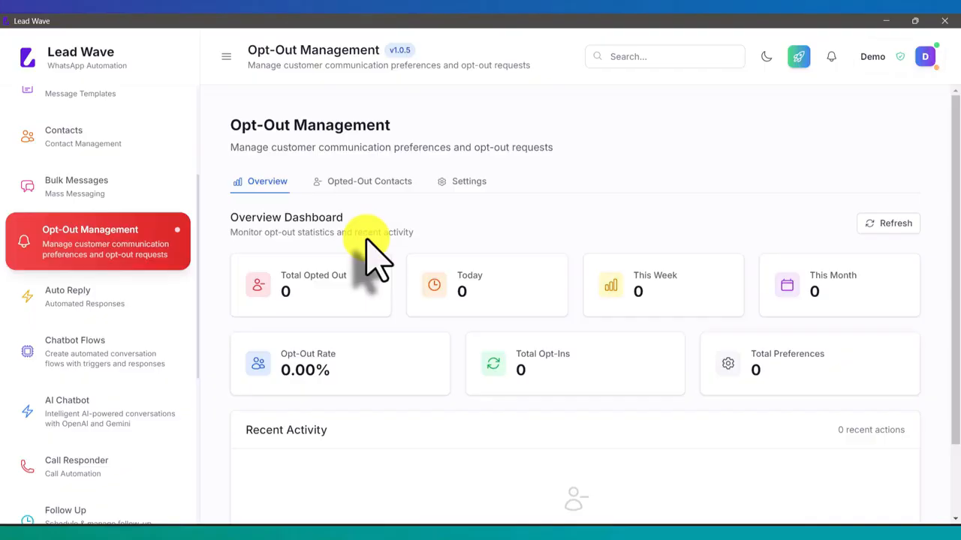
{"action": "left_click", "coordinate": [121, 184]}
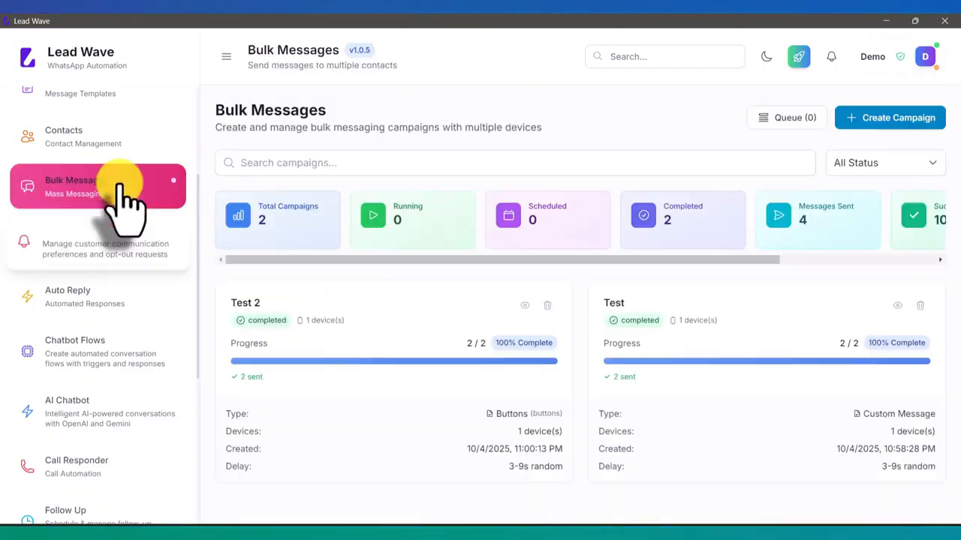
{"action": "scroll", "coordinate": [129, 214], "scroll_direction": "up", "scroll_amount": 3}
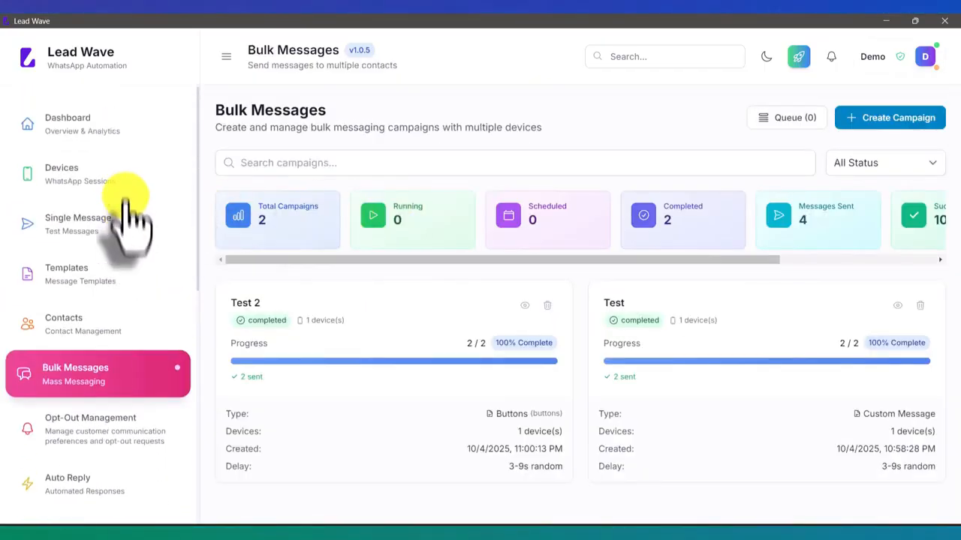
{"action": "scroll", "coordinate": [133, 253], "scroll_direction": "down", "scroll_amount": 3}
{"action": "scroll", "coordinate": [131, 319], "scroll_direction": "up", "scroll_amount": 3}
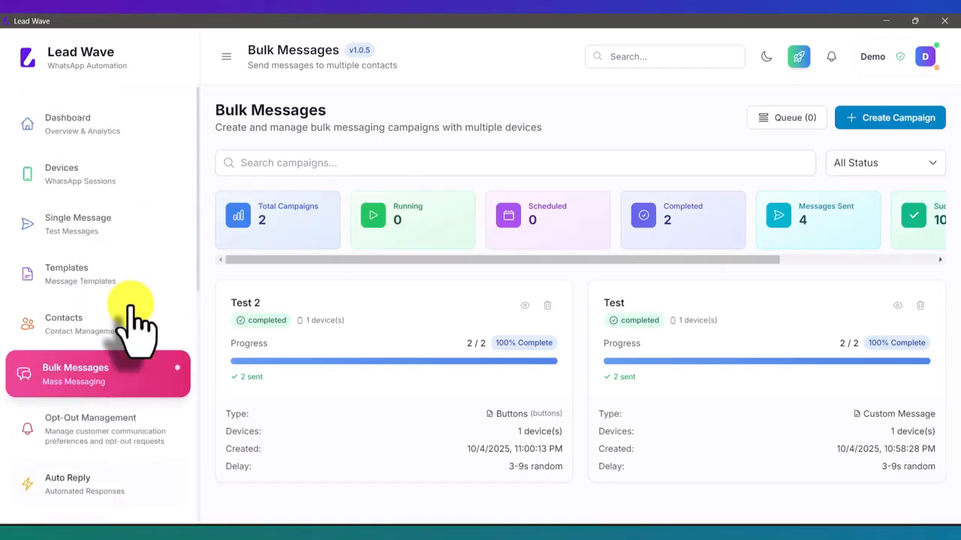
- Start a new Message + Buttons template named Unsub
{"action": "left_click", "coordinate": [117, 274]}
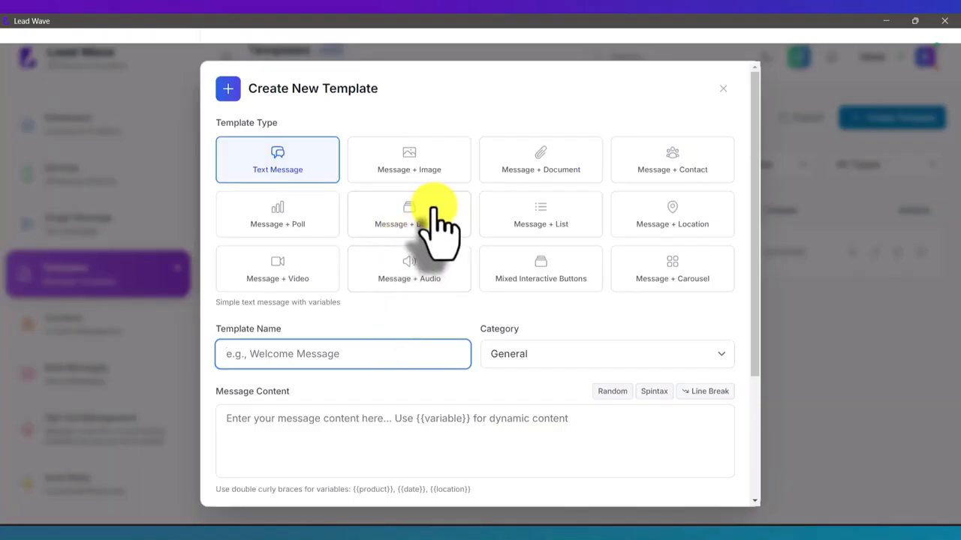
{"action": "left_click", "coordinate": [433, 217]}
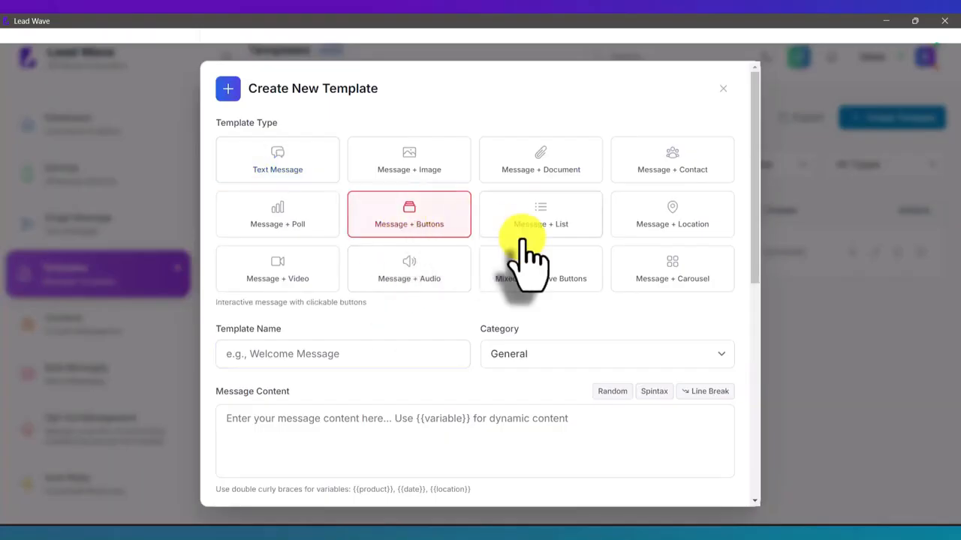
{"action": "left_click", "coordinate": [352, 355]}
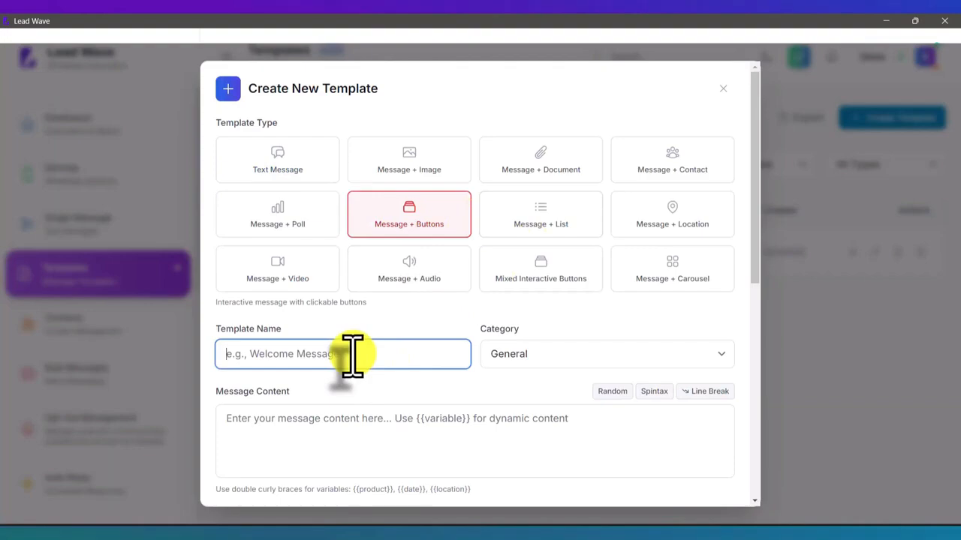
{"action": "type", "text": "Unsv"}
{"action": "key", "text": "BackSpace"}
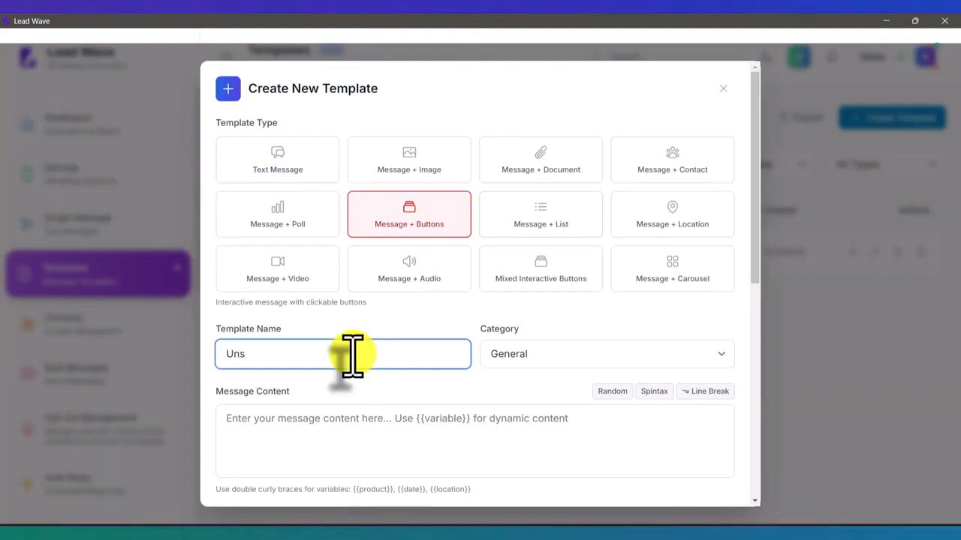
{"action": "type", "text": "ub"}
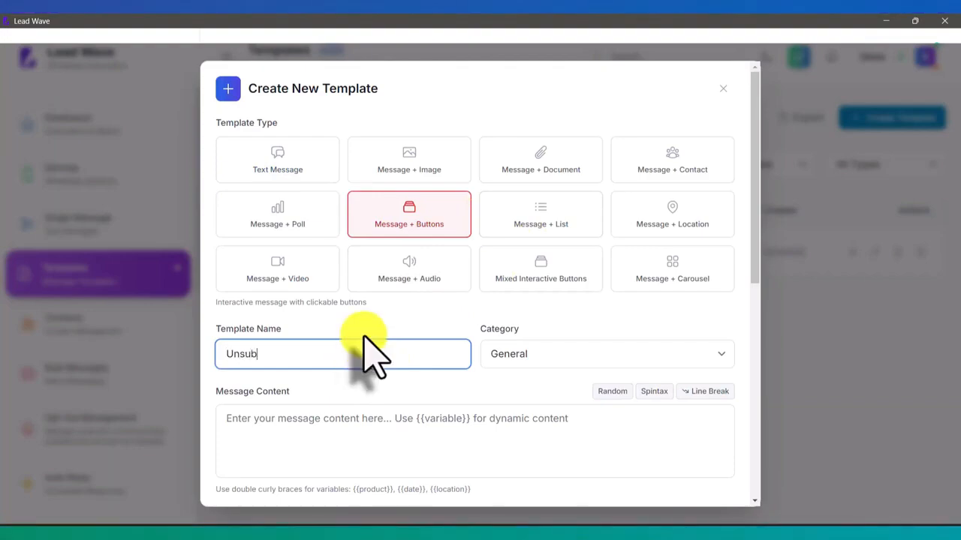
- Enter the message 'if you wish to opt out from our messages, please click the button below'
{"action": "scroll", "coordinate": [375, 353], "scroll_direction": "down", "scroll_amount": 3}
{"action": "left_click", "coordinate": [340, 223]}
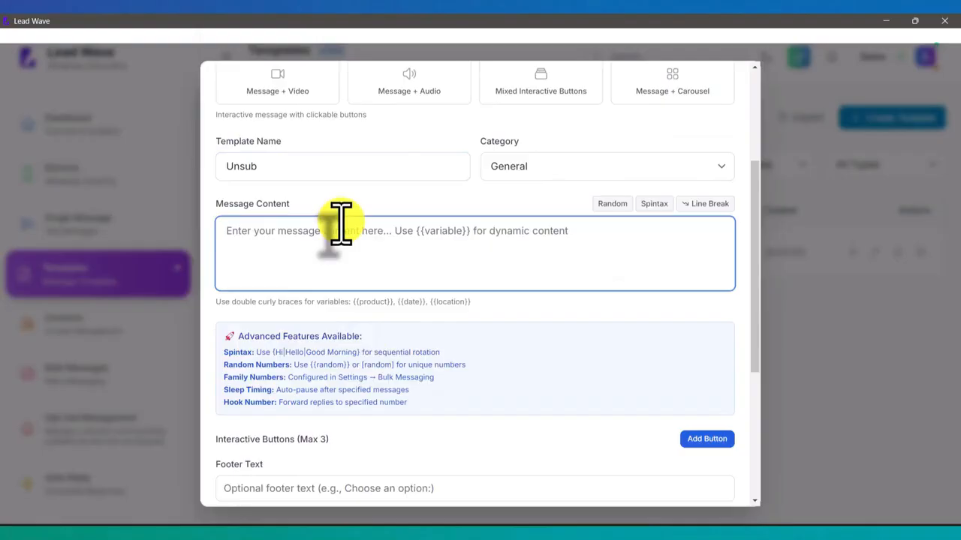
{"action": "type", "text": "if you"}
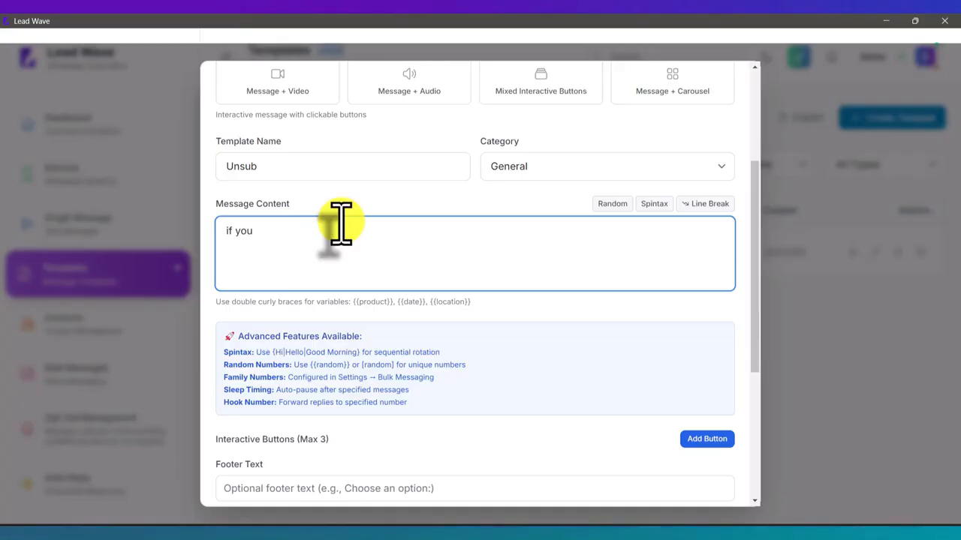
{"action": "type", "text": "wish "}
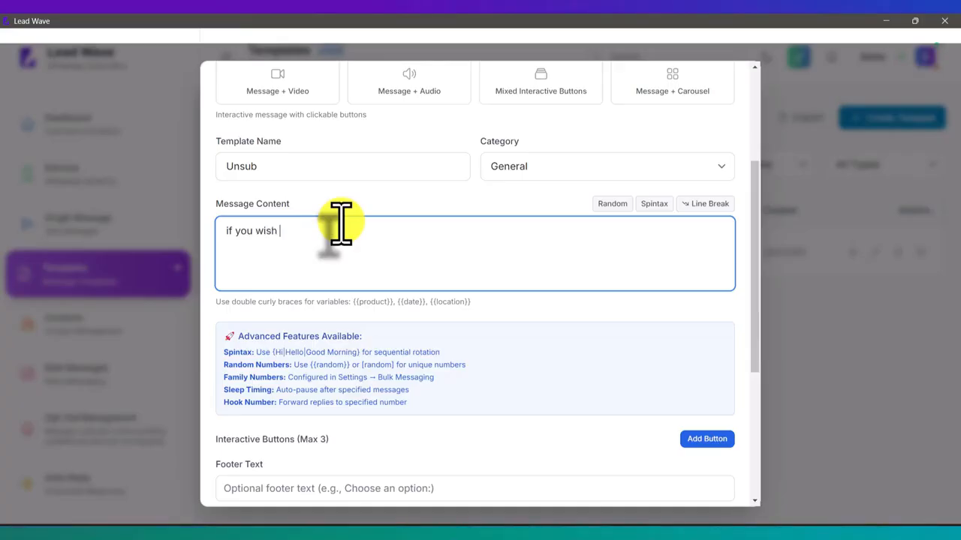
{"action": "type", "text": "to opt ou"}
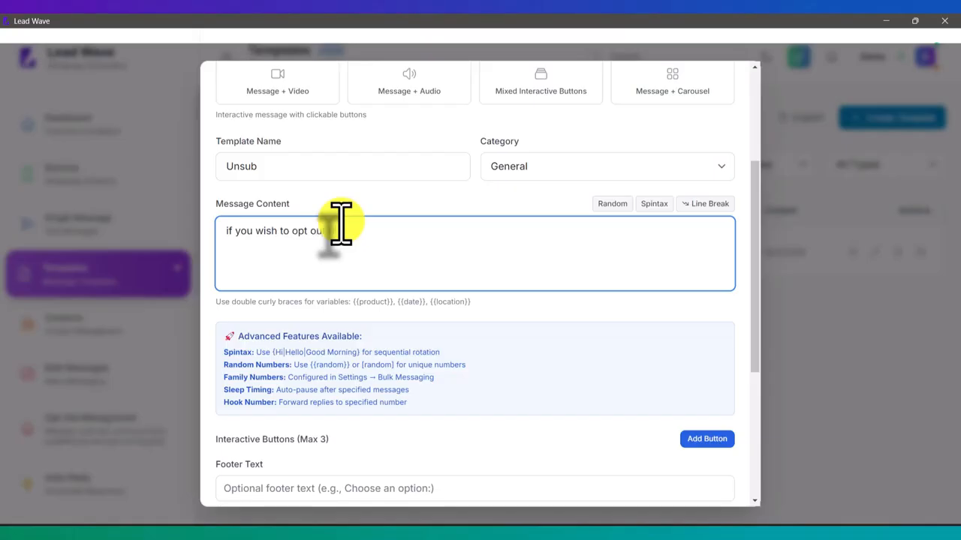
{"action": "type", "text": "t from o"}
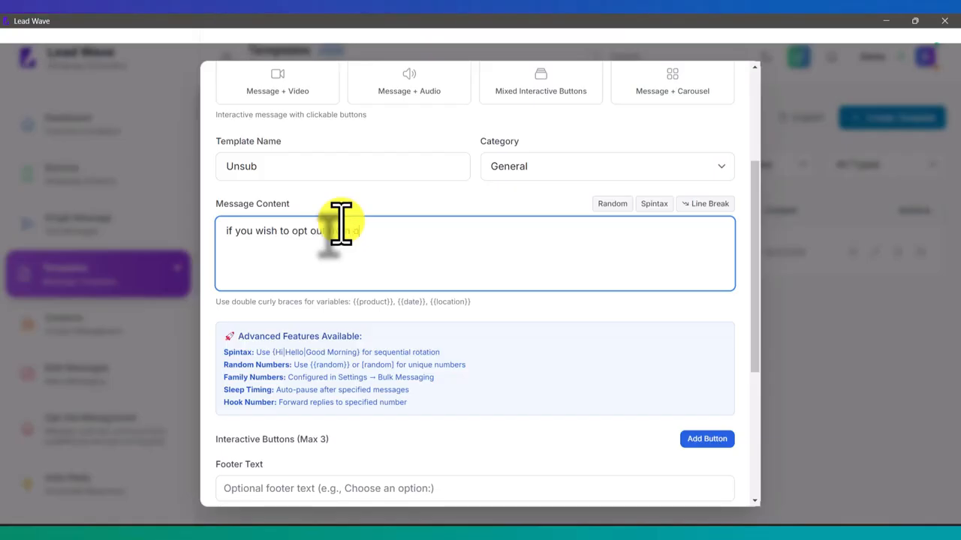
{"action": "type", "text": "ur messages, please c"}
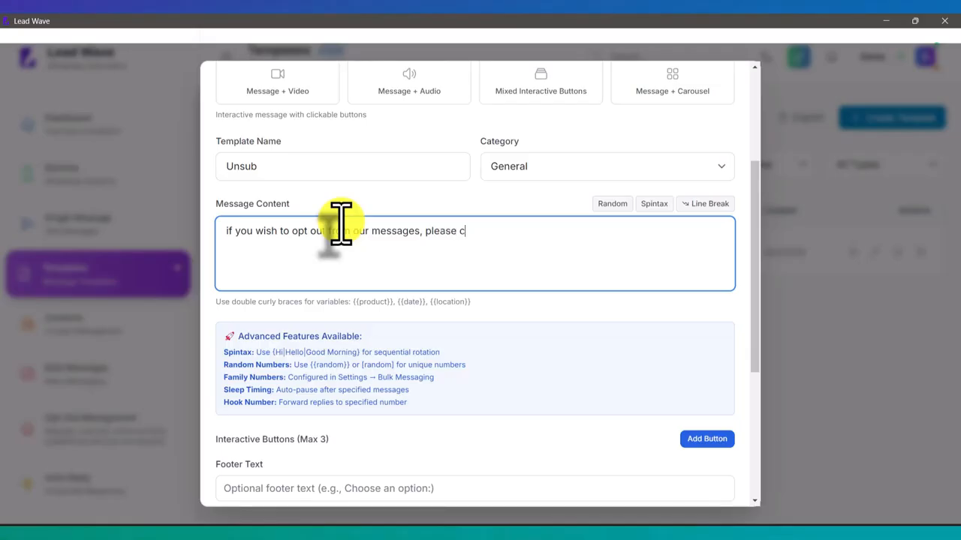
{"action": "type", "text": "lick the but"}
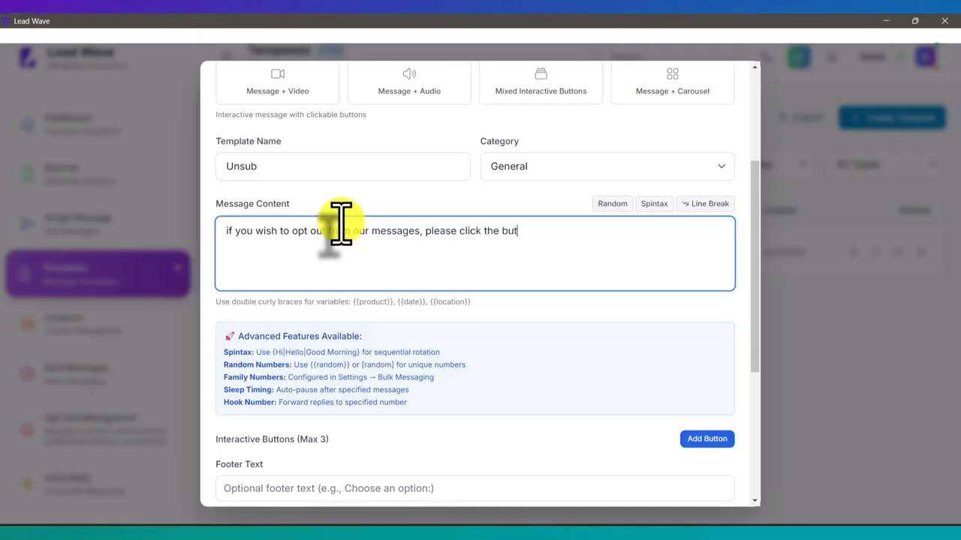
{"action": "type", "text": "ton below"}
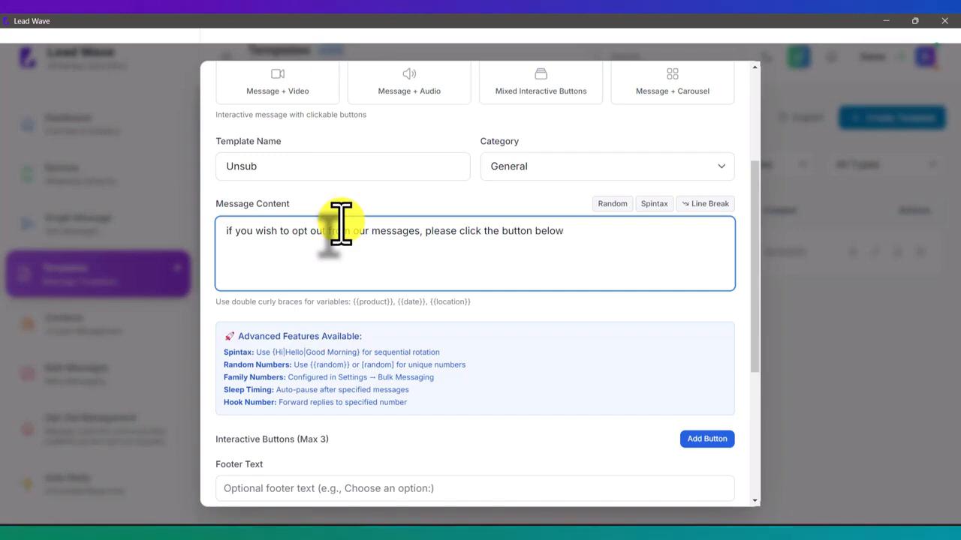
{"action": "scroll", "coordinate": [340, 225], "scroll_direction": "down", "scroll_amount": 3}
- Add an Unsubscribe button and create the template
{"action": "left_click", "coordinate": [706, 251]}
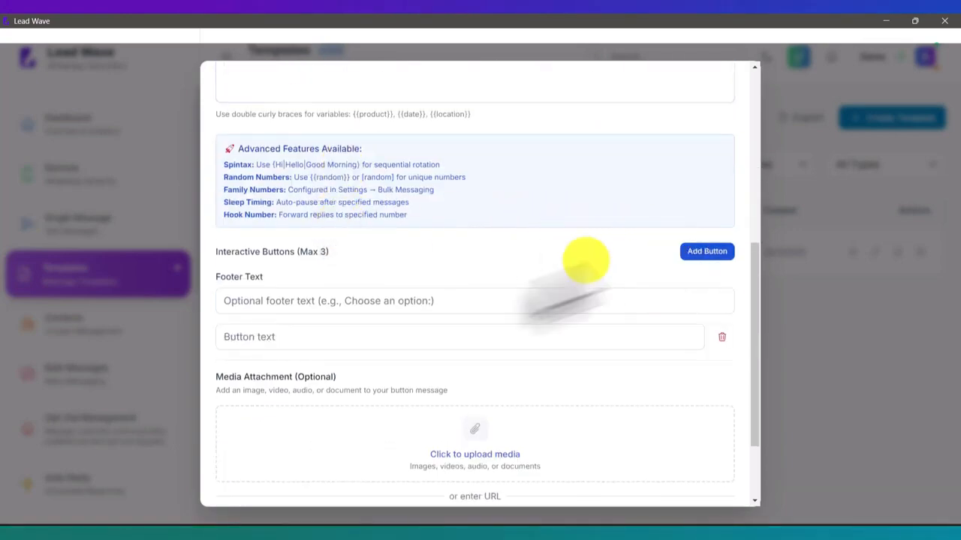
{"action": "left_click", "coordinate": [273, 338]}
{"action": "type", "text": "Unsubscribe"}
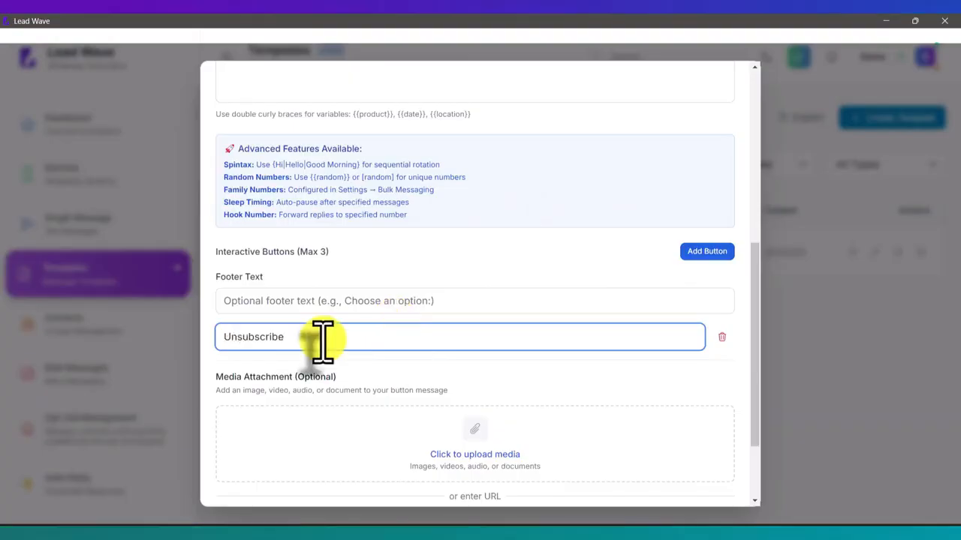
{"action": "scroll", "coordinate": [535, 349], "scroll_direction": "down", "scroll_amount": 1}
{"action": "scroll", "coordinate": [535, 349], "scroll_direction": "down", "scroll_amount": 2}
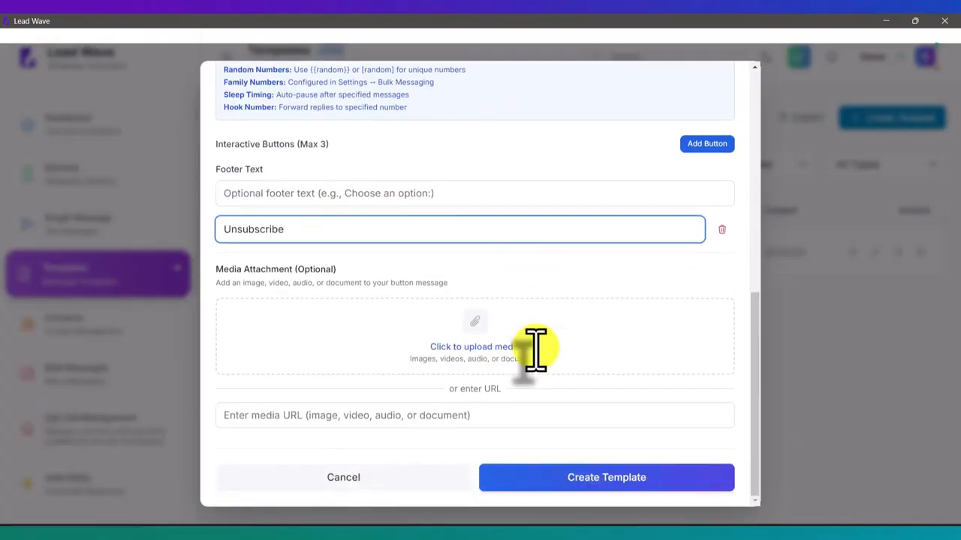
{"action": "left_click", "coordinate": [616, 489]}
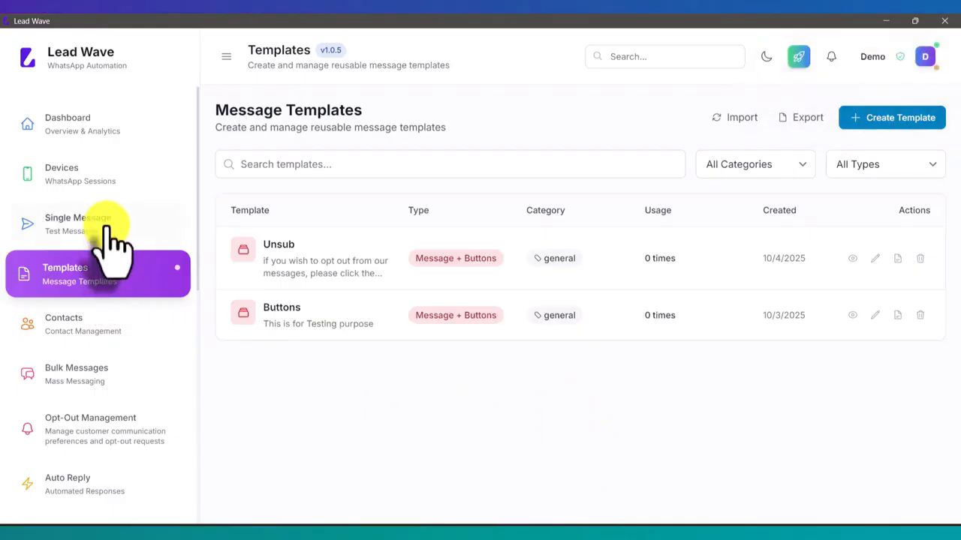
- On the Single Message page, send from the Test device to the pasted recipient number
{"action": "left_click", "coordinate": [108, 225]}
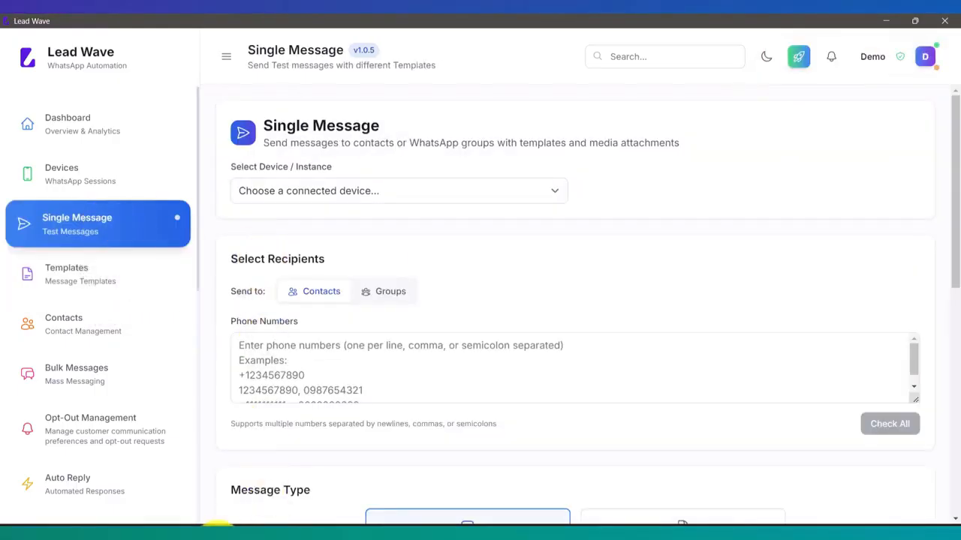
{"action": "left_click", "coordinate": [350, 192]}
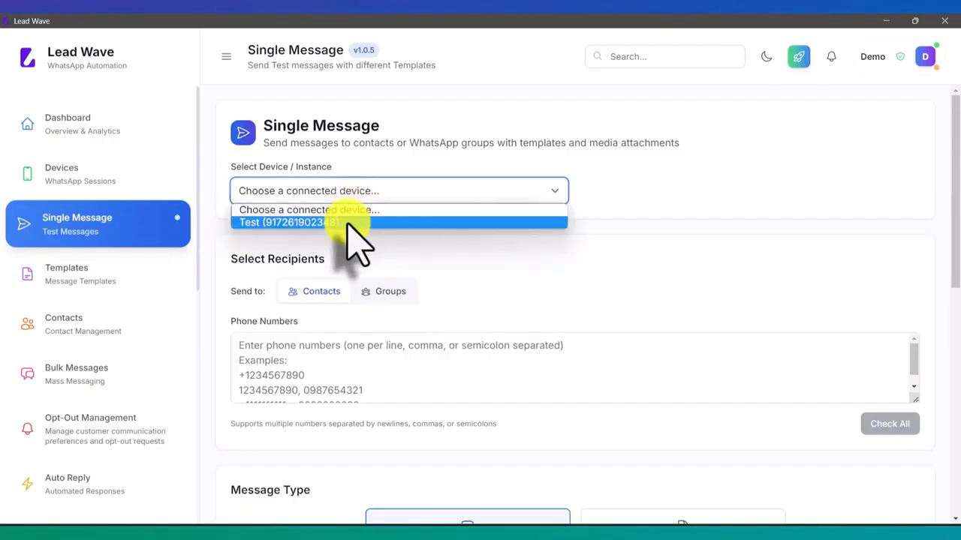
{"action": "left_click", "coordinate": [351, 222]}
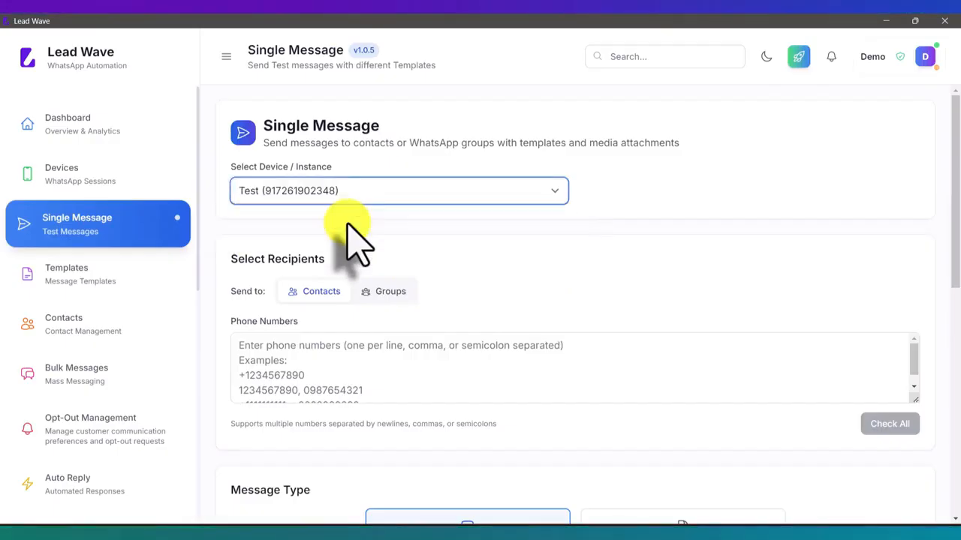
{"action": "left_click", "coordinate": [319, 364]}
{"action": "key", "text": "ctrl+v"}
- Choose Template Message and select the Unsub template
{"action": "scroll", "coordinate": [424, 330], "scroll_direction": "down", "scroll_amount": 3}
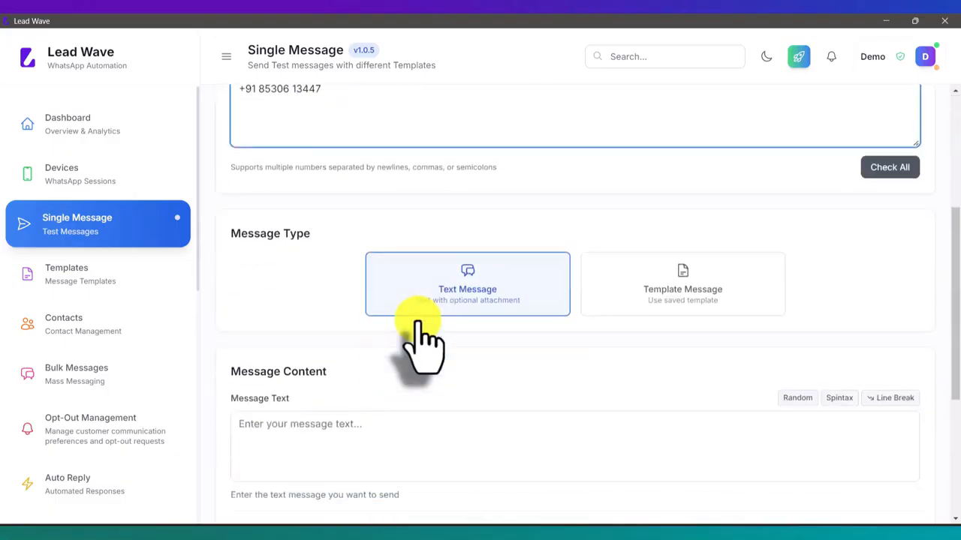
{"action": "left_click", "coordinate": [686, 231]}
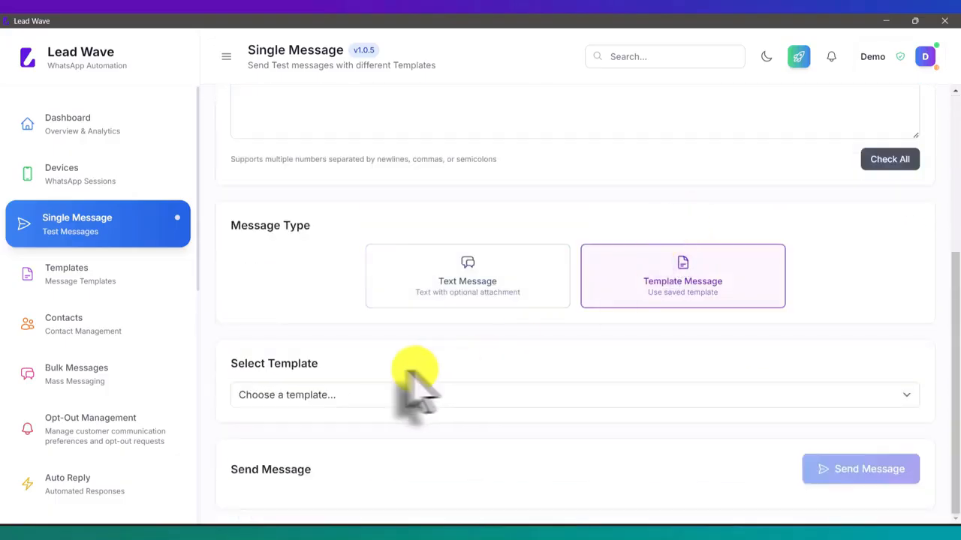
{"action": "left_click", "coordinate": [340, 392]}
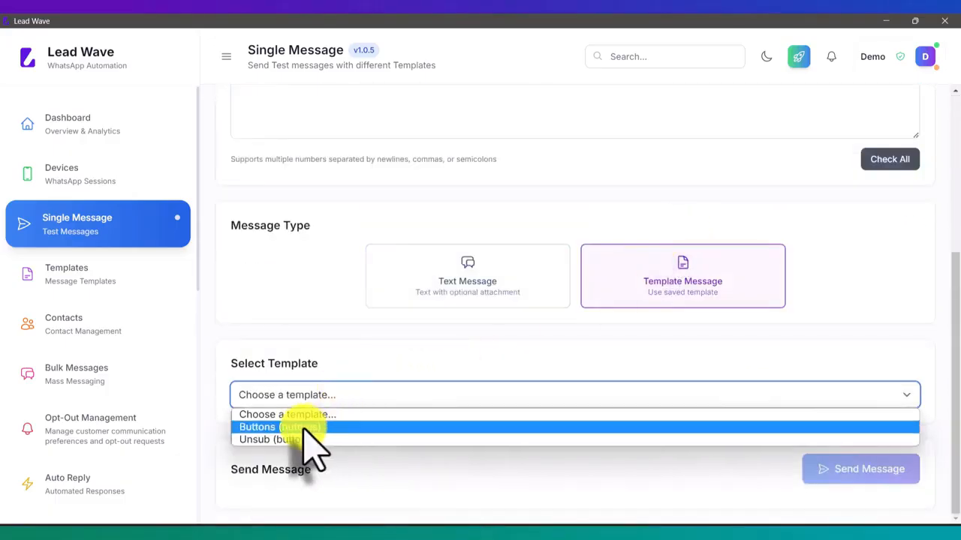
{"action": "left_click", "coordinate": [296, 439]}
{"action": "scroll", "coordinate": [418, 375], "scroll_direction": "down", "scroll_amount": 1}
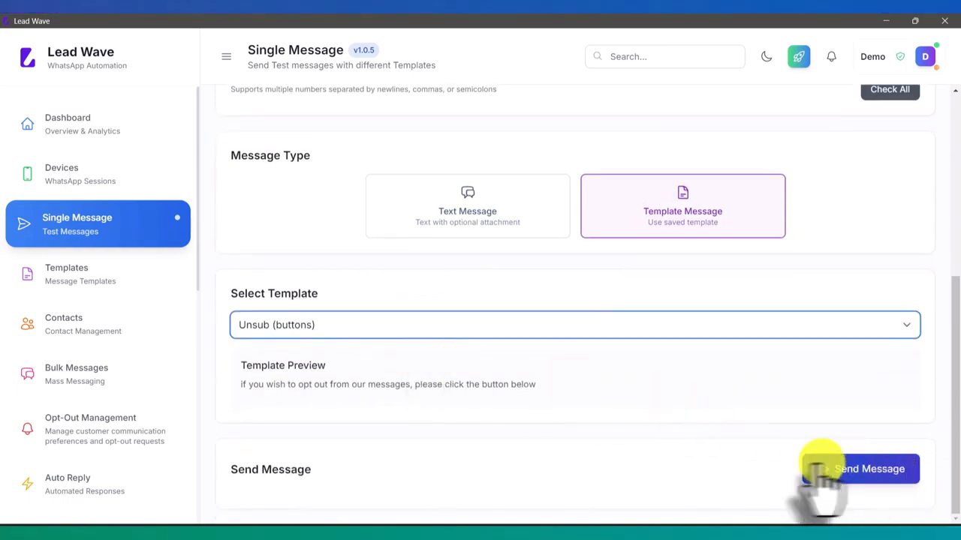
- With the phone's WhatsApp chat with Lead Wave ready, send the Unsub template
{"action": "left_click", "coordinate": [459, 525]}
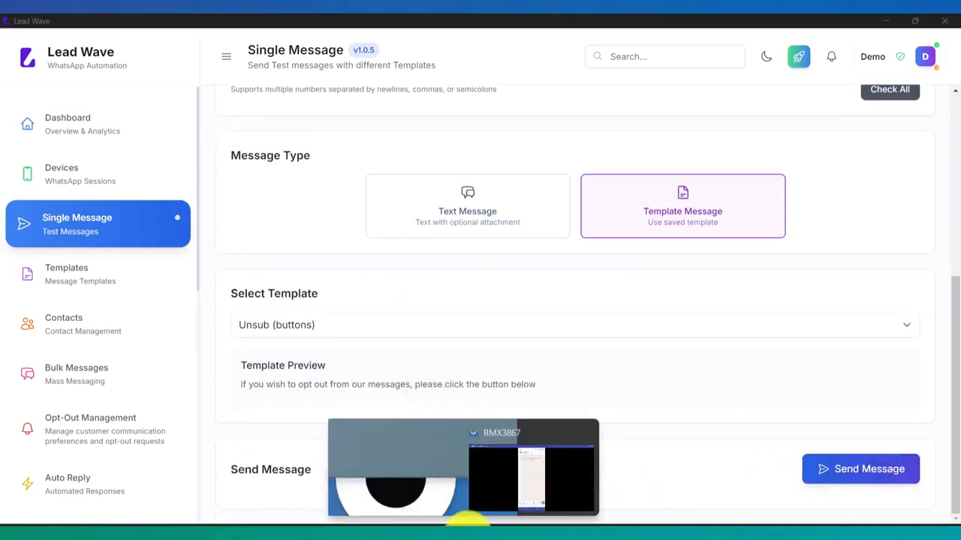
{"action": "left_click", "coordinate": [559, 484]}
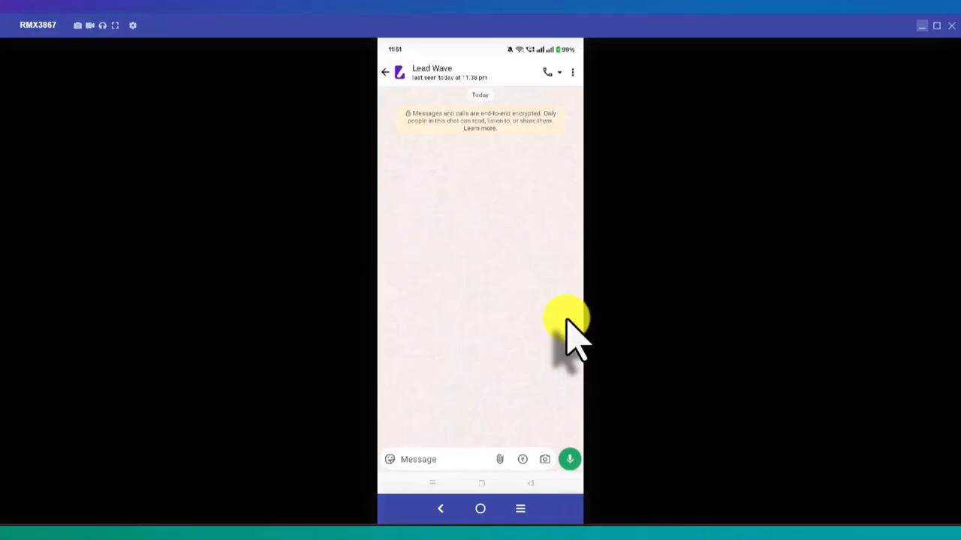
{"action": "key", "text": "alt+Tab"}
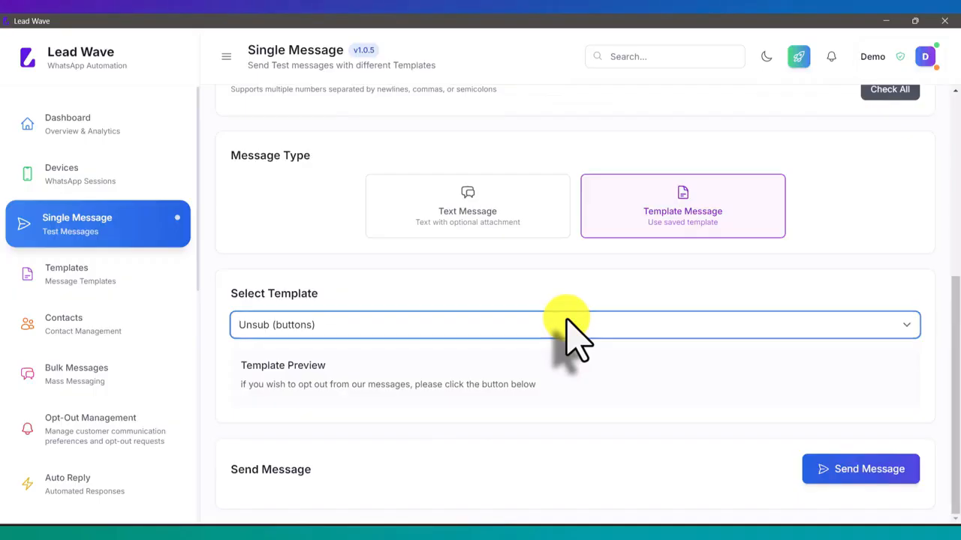
{"action": "left_click", "coordinate": [870, 471]}
- On the phone mirror, tap Unsubscribe under the received opt-out message
{"action": "key", "text": "alt+Tab"}
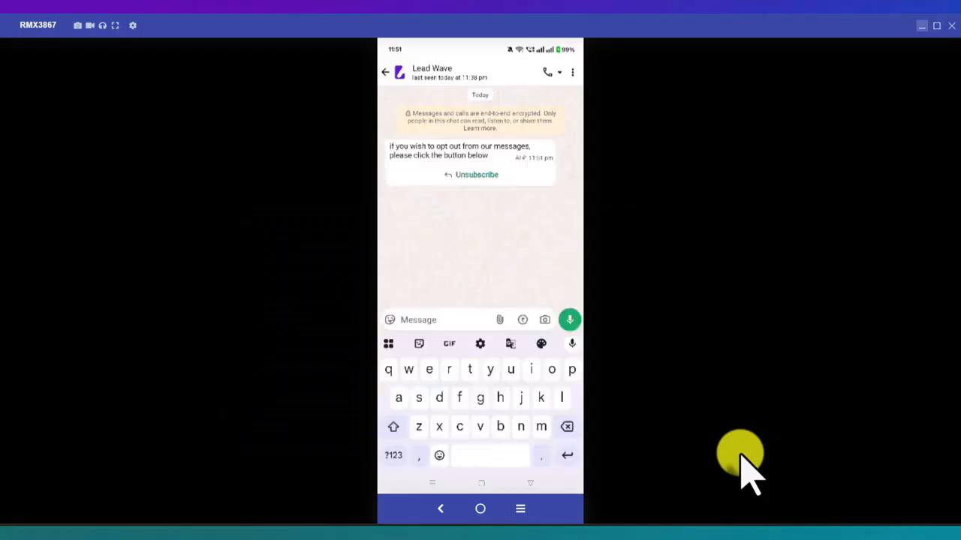
{"action": "left_click", "coordinate": [495, 201]}
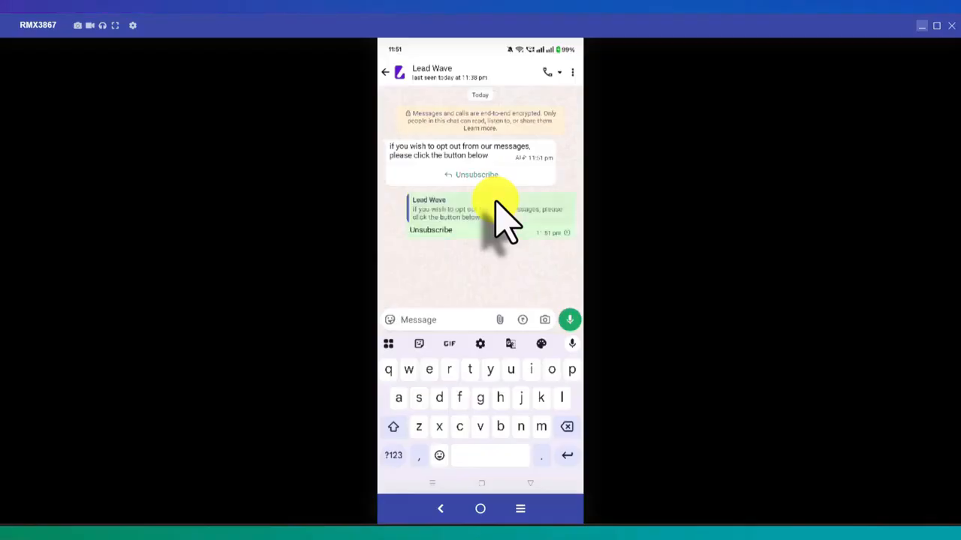